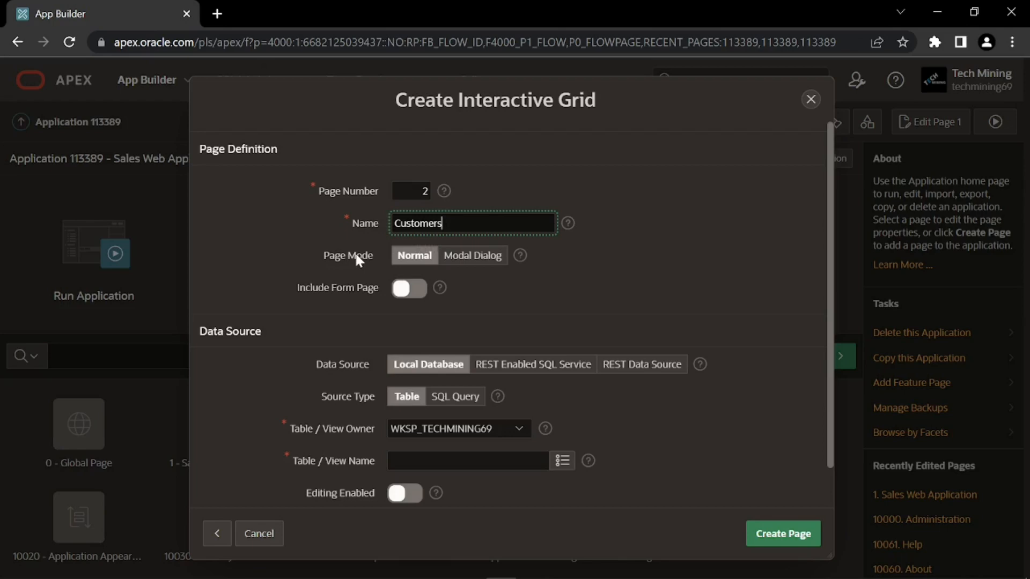
# Keep the grid in normal mode and add form page 7 named 'Customer Details'
pyautogui.click(406, 262)
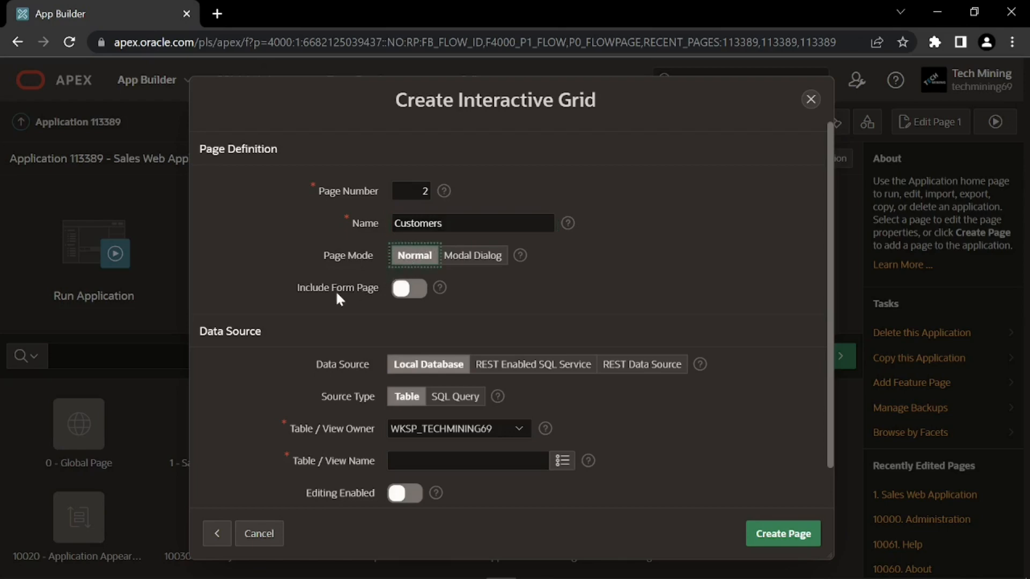
pyautogui.click(408, 295)
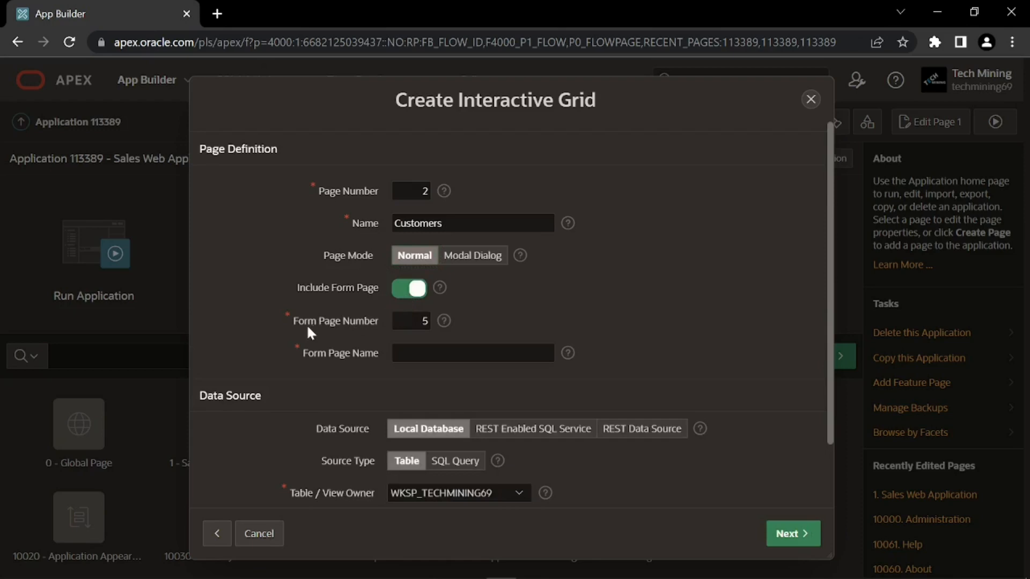
pyautogui.doubleClick(426, 326)
pyautogui.write('7')
pyautogui.click(395, 357)
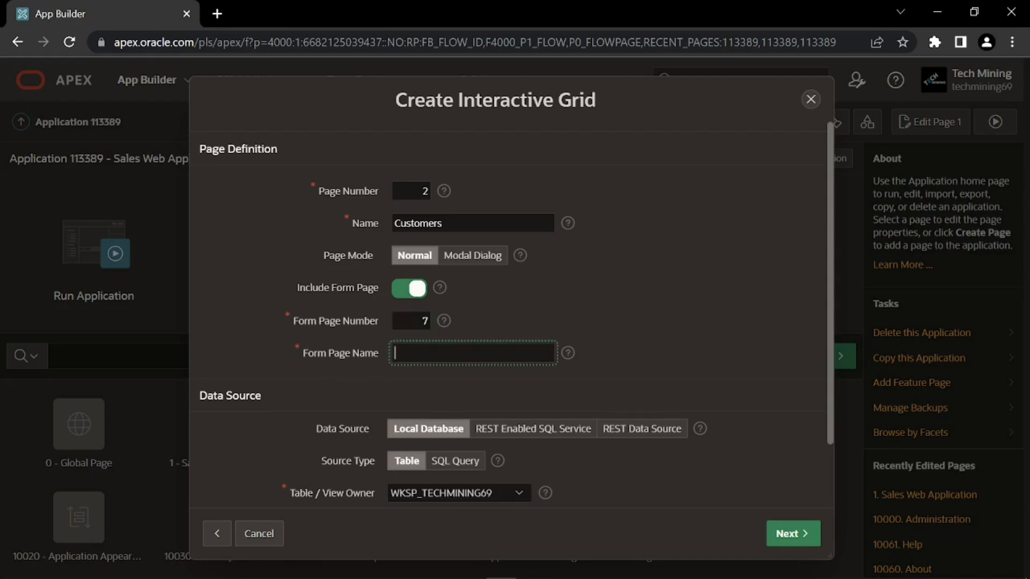
pyautogui.write('Customer Details')
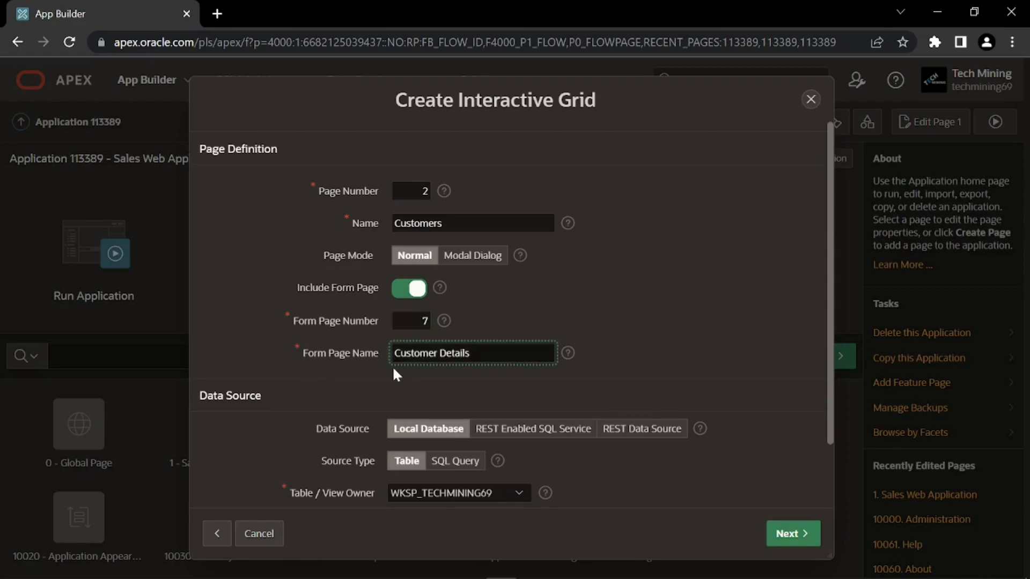
pyautogui.click(470, 370)
# Keep Local Database, Table source type and the current table owner
pyautogui.click(402, 429)
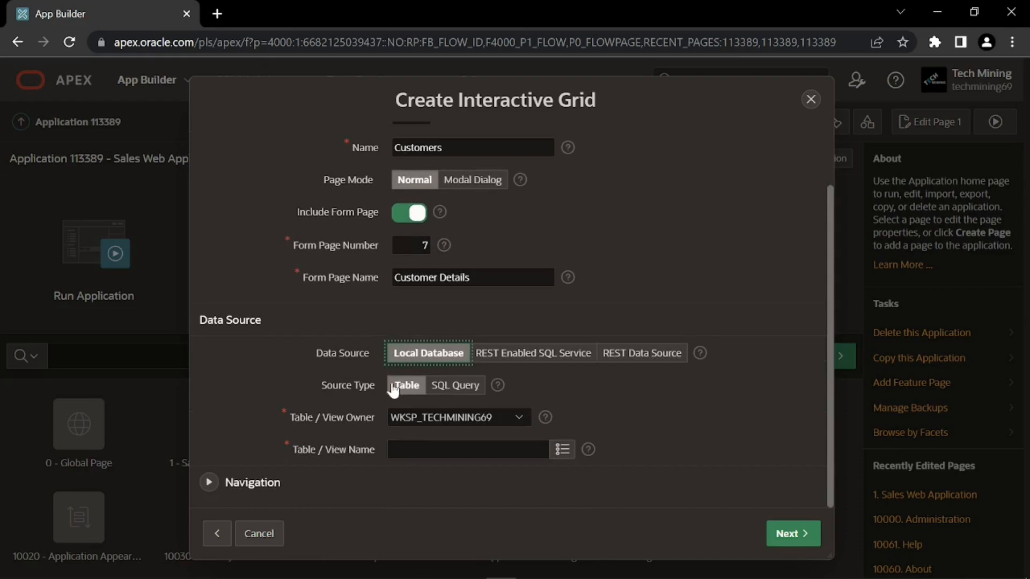
pyautogui.click(401, 397)
pyautogui.click(393, 423)
pyautogui.click(397, 423)
# Choose DEMO_CUSTOMERS as the grid's table and expand the Navigation section
pyautogui.click(560, 455)
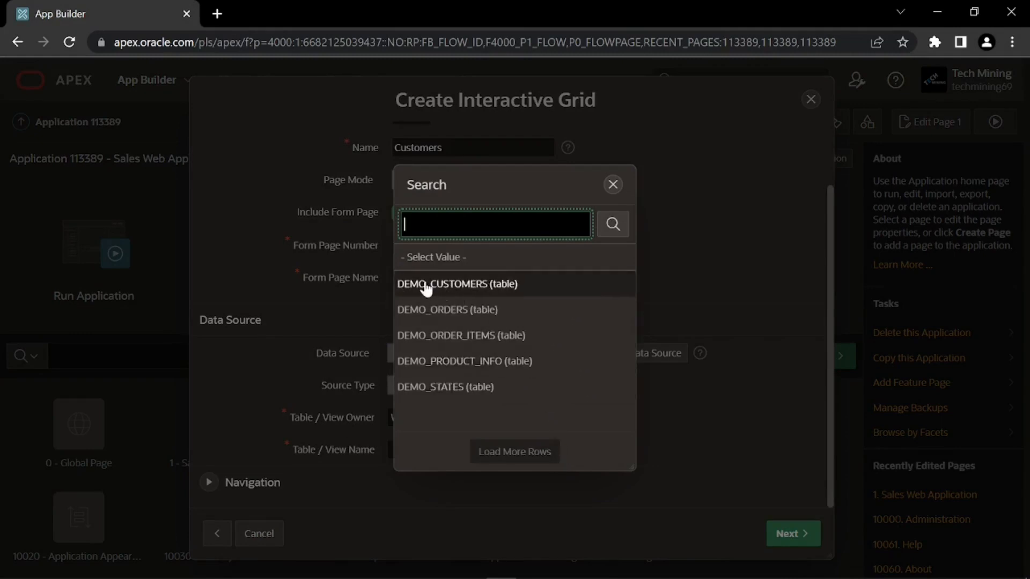
pyautogui.click(460, 287)
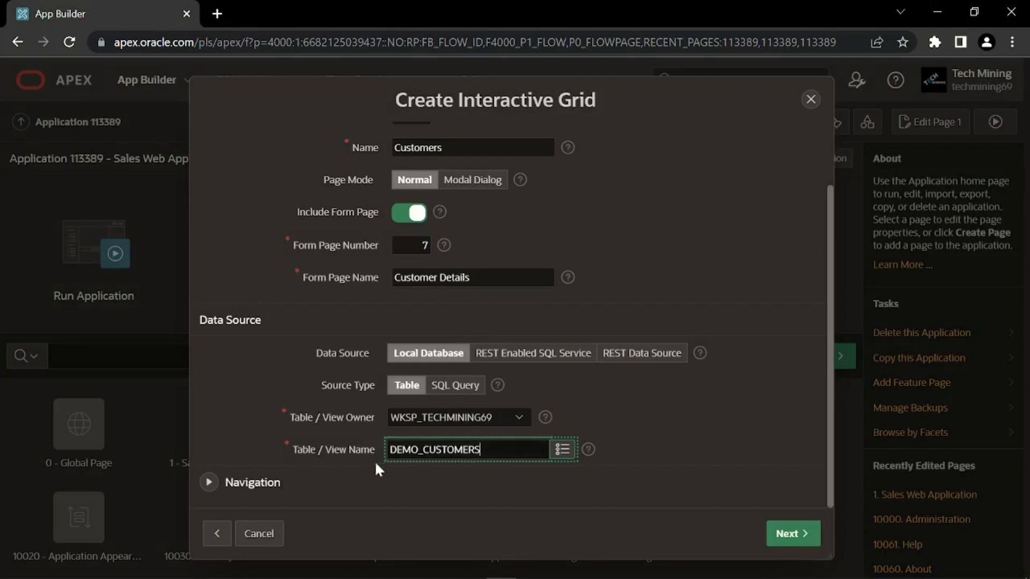
pyautogui.click(232, 485)
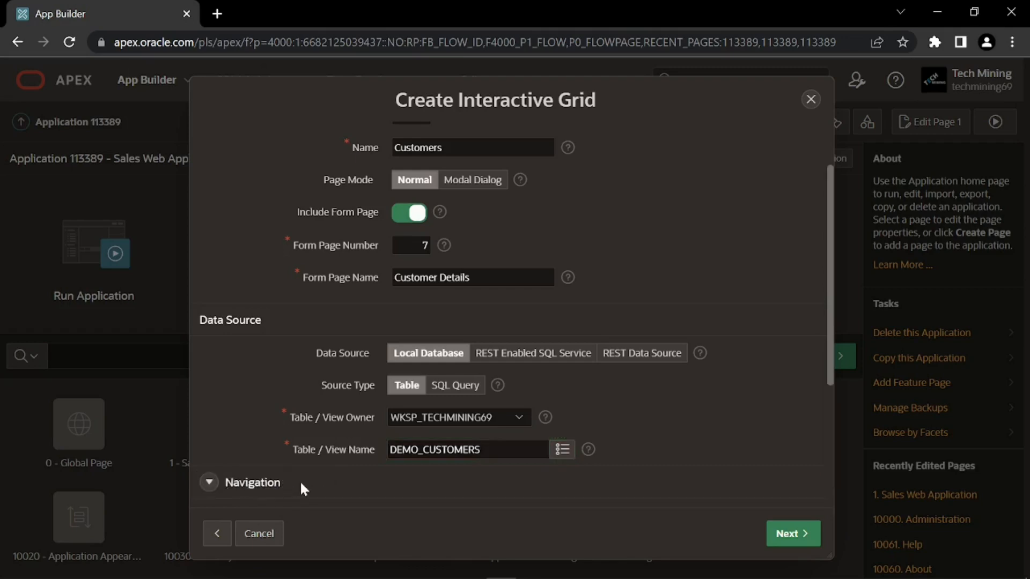
pyautogui.scroll(-4, 300, 480)
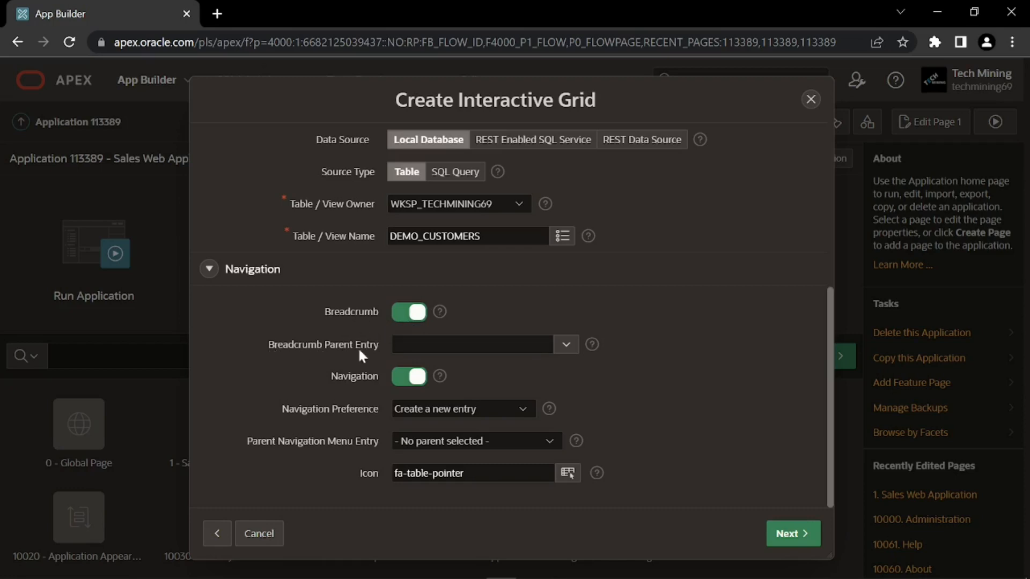
# Set breadcrumb parent to Home (Page 1), map navigation to the existing Setup entry, and continue
pyautogui.click(569, 350)
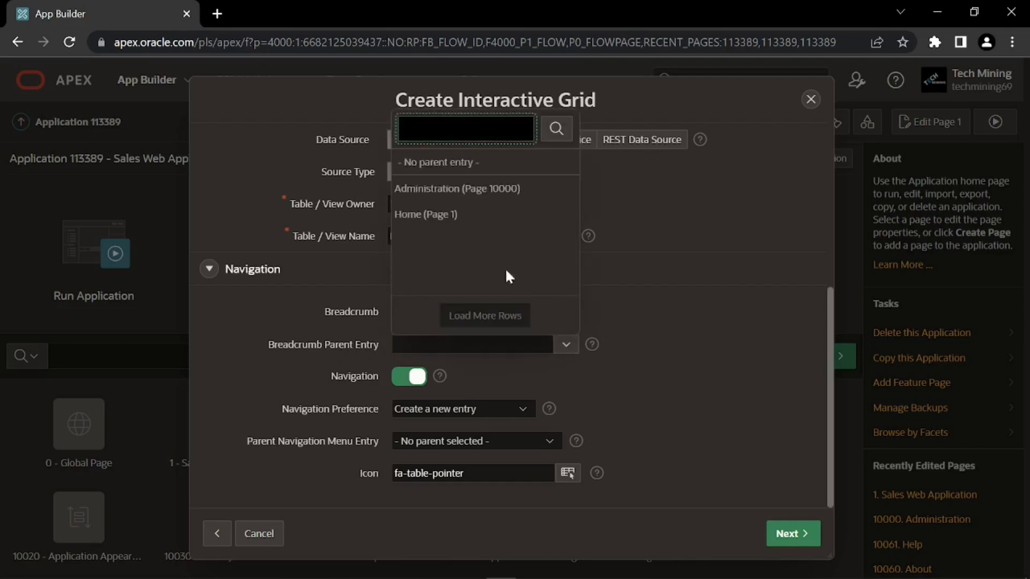
pyautogui.click(437, 217)
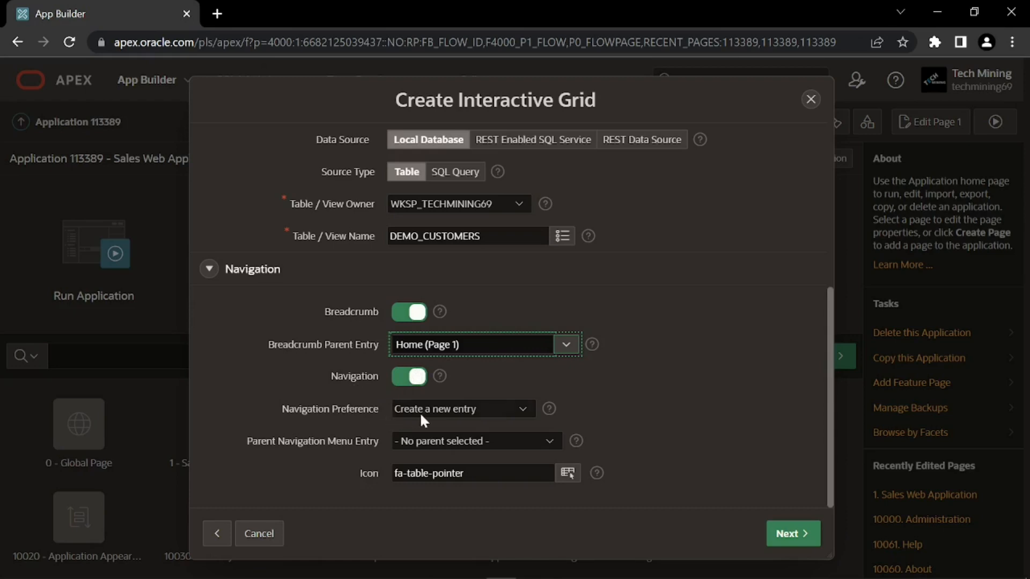
pyautogui.click(440, 412)
pyautogui.click(430, 437)
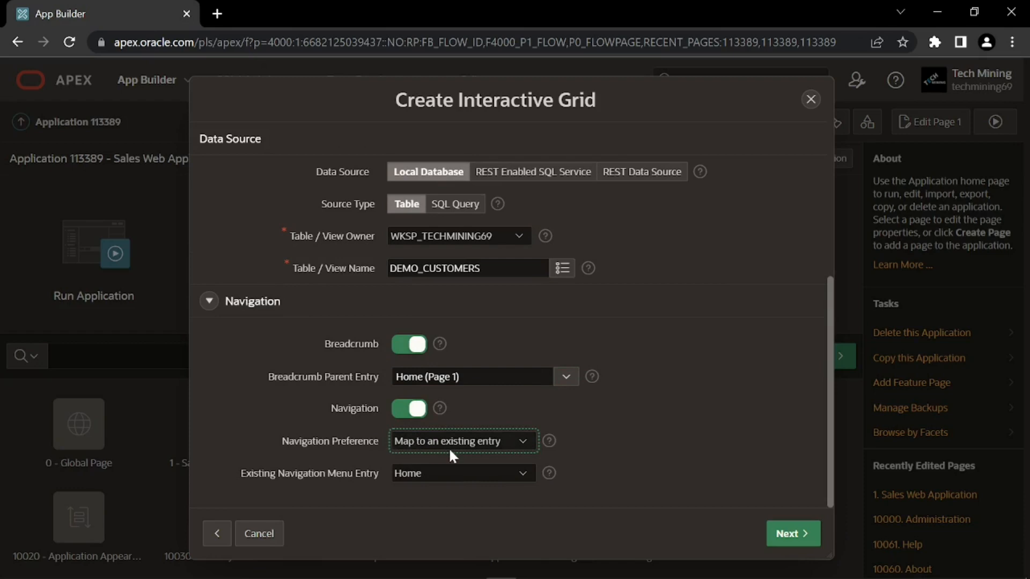
pyautogui.click(414, 475)
pyautogui.click(414, 514)
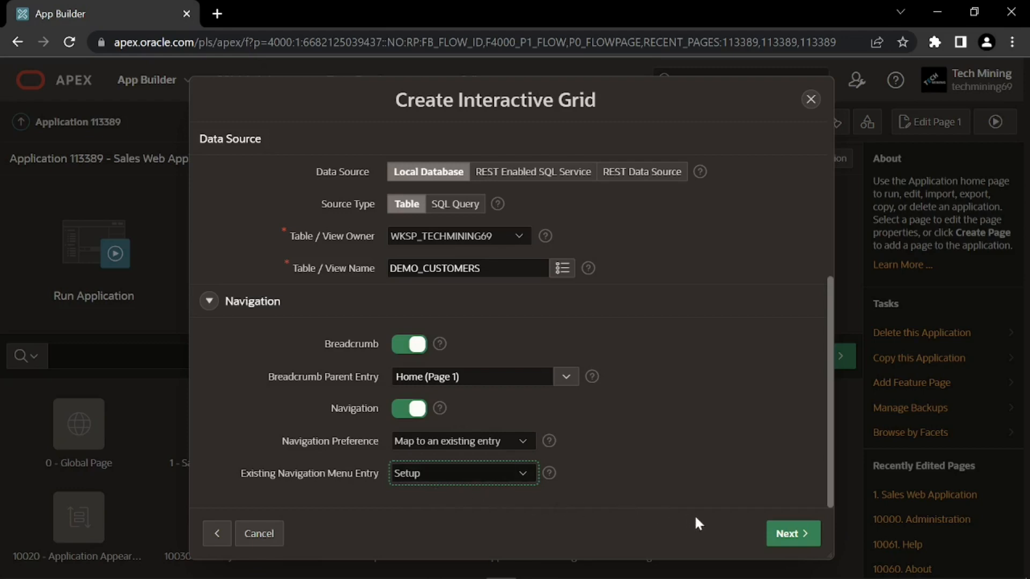
pyautogui.click(787, 534)
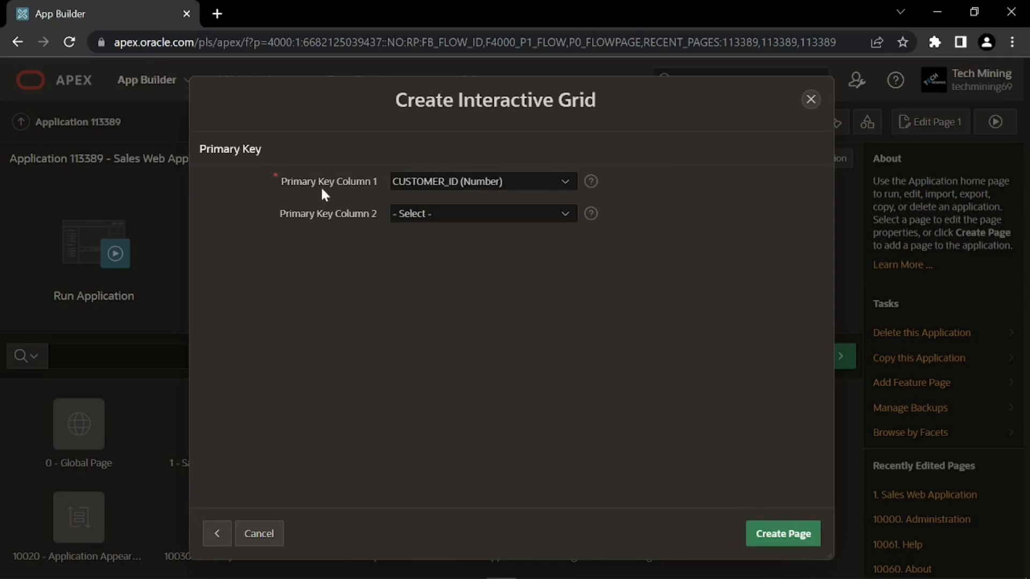
# Keep CUSTOMER_ID as primary key column 1 and create the report and form pages
pyautogui.click(406, 185)
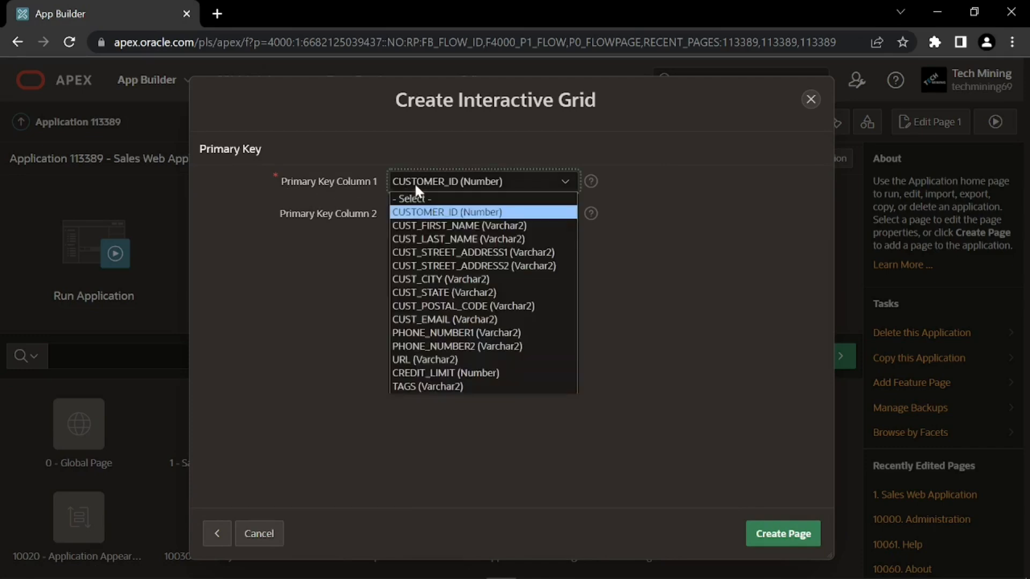
pyautogui.click(407, 185)
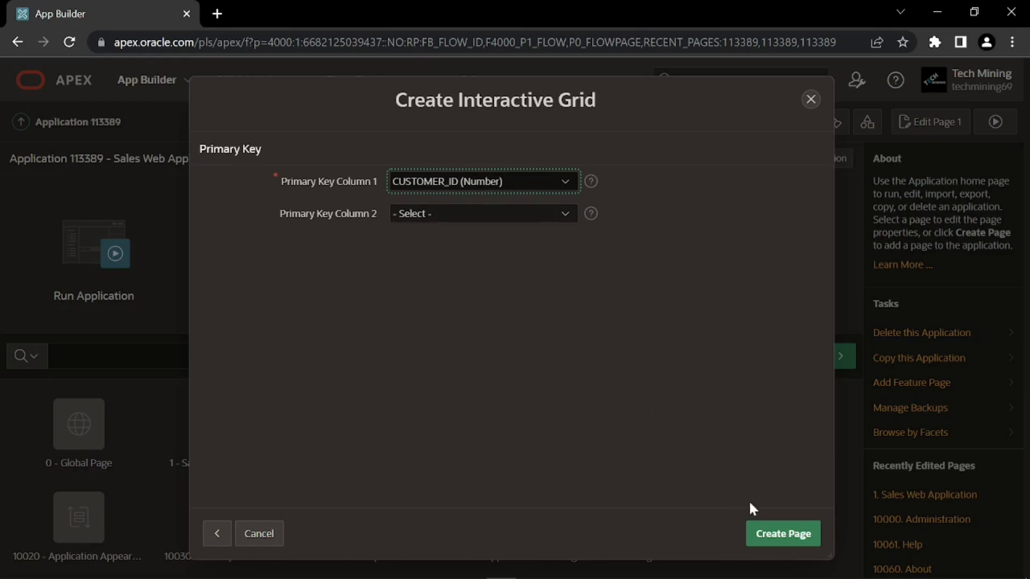
pyautogui.click(772, 526)
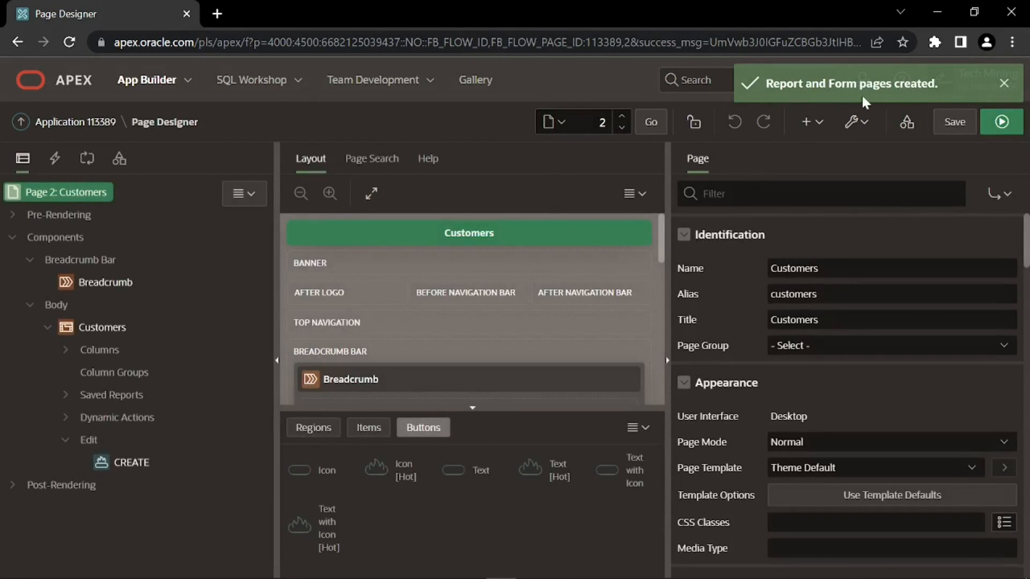
# Expand the Customers grid's columns and set CUST_EMAIL to Hidden
pyautogui.click(1003, 84)
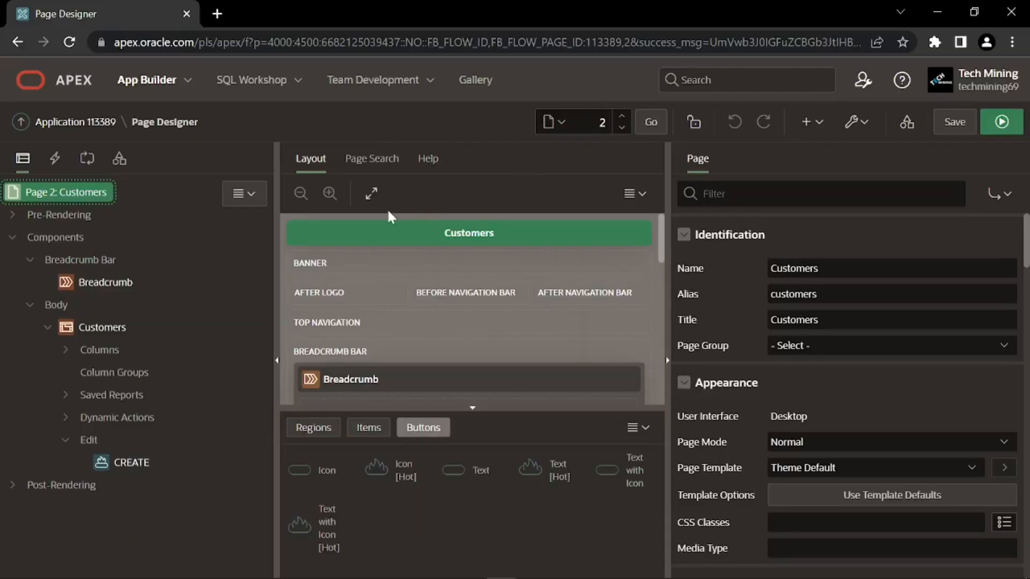
pyautogui.click(88, 330)
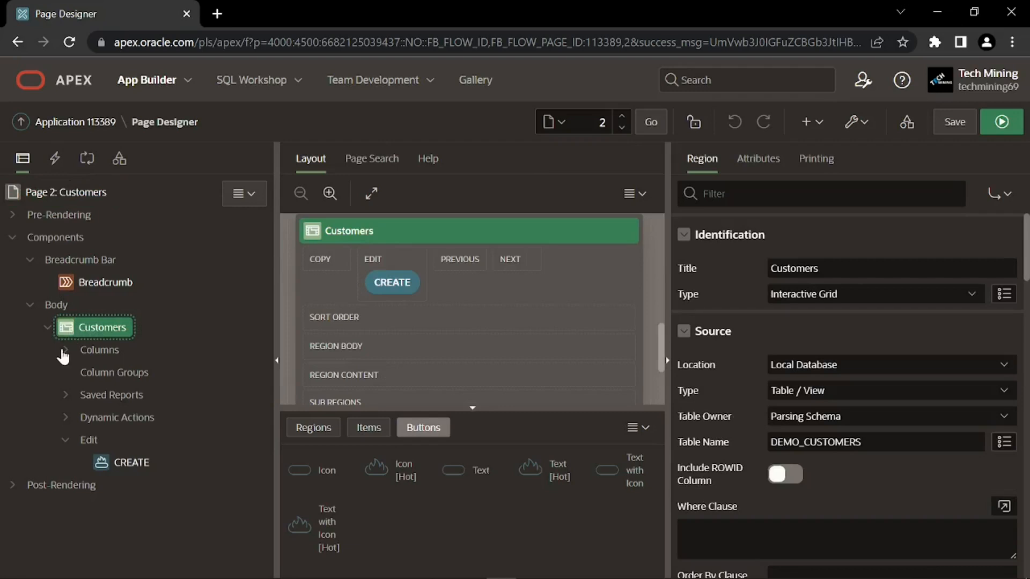
pyautogui.click(66, 351)
pyautogui.click(139, 396)
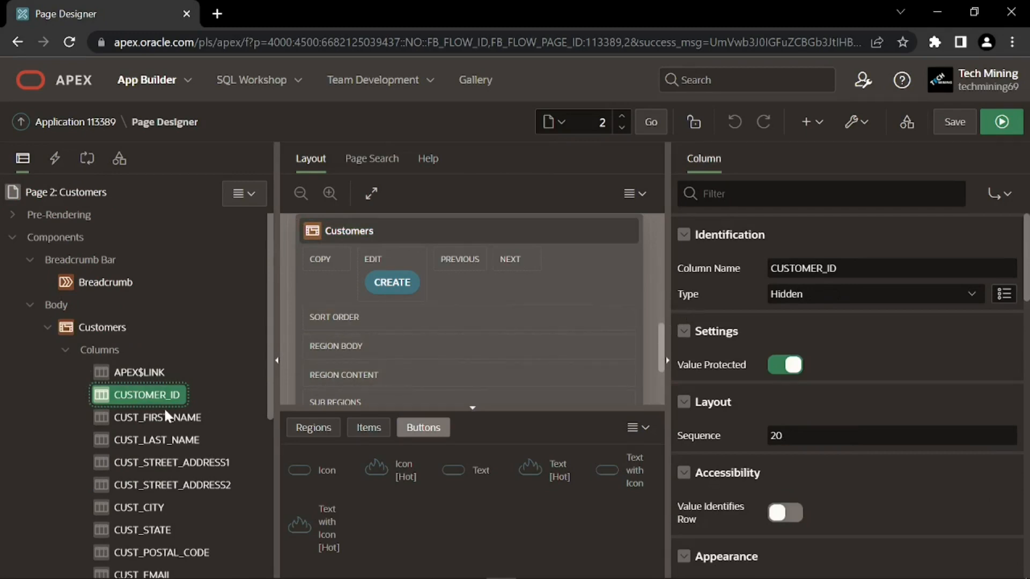
pyautogui.scroll(-3, 162, 404)
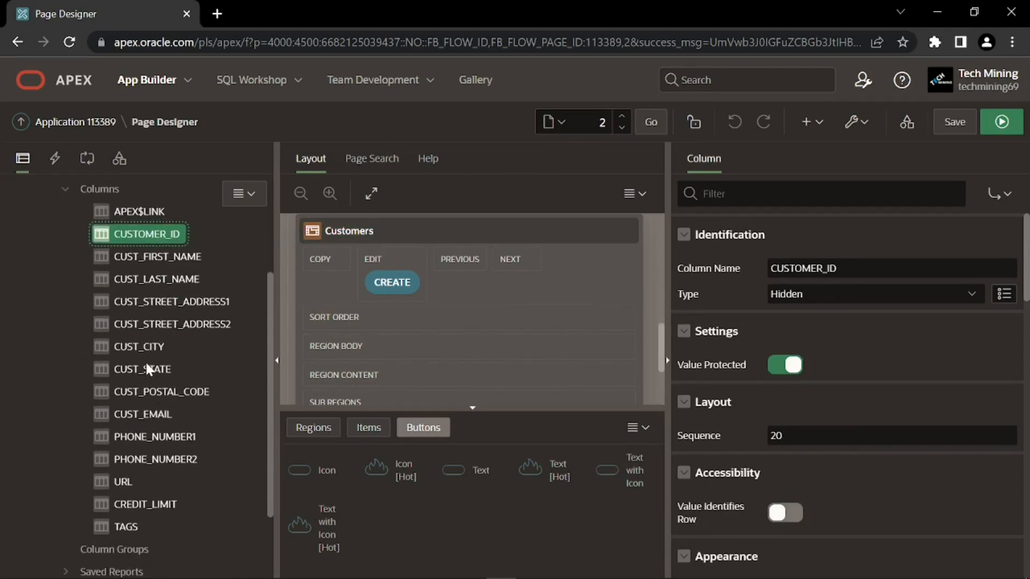
pyautogui.click(145, 413)
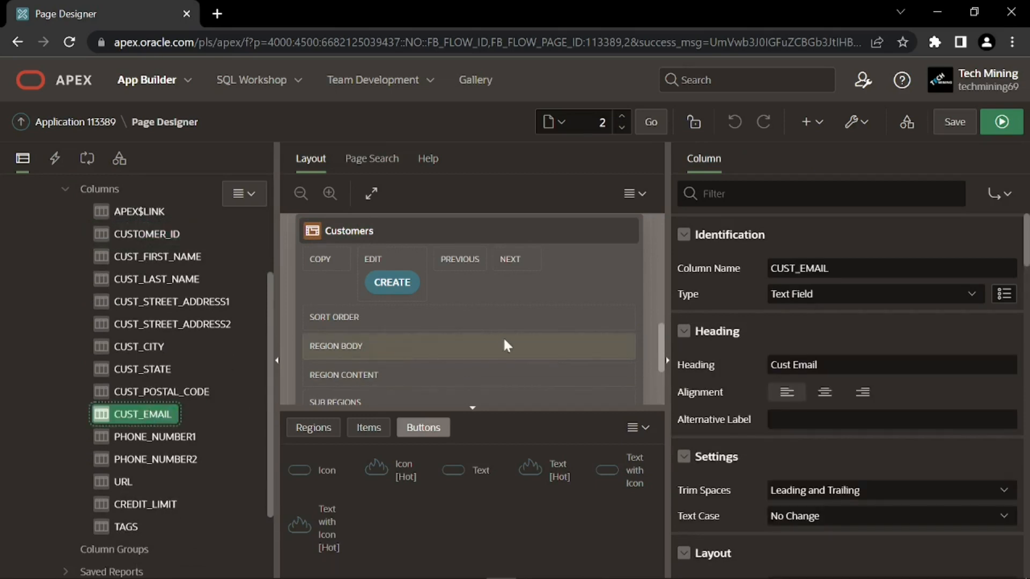
pyautogui.click(802, 294)
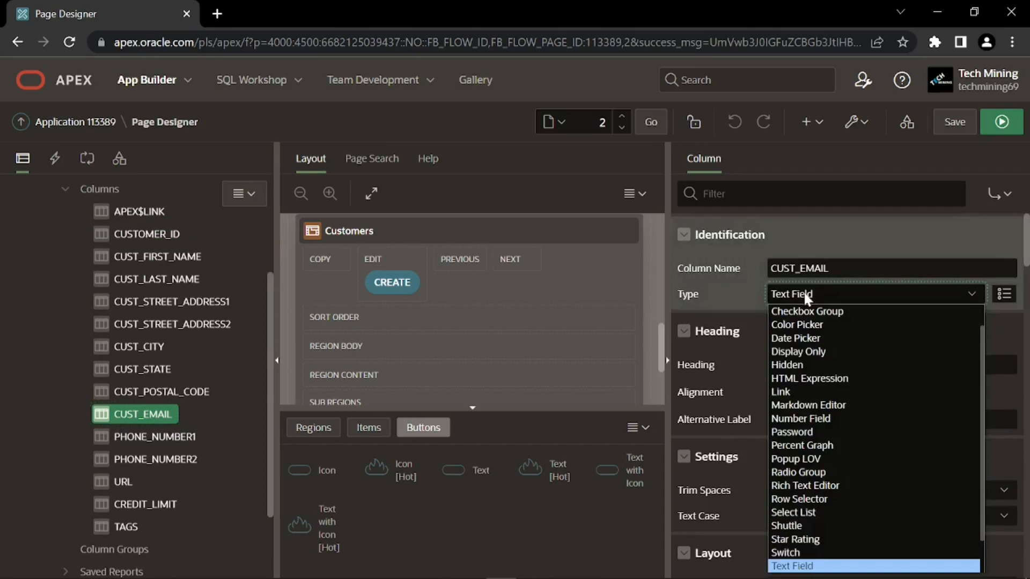
pyautogui.click(812, 365)
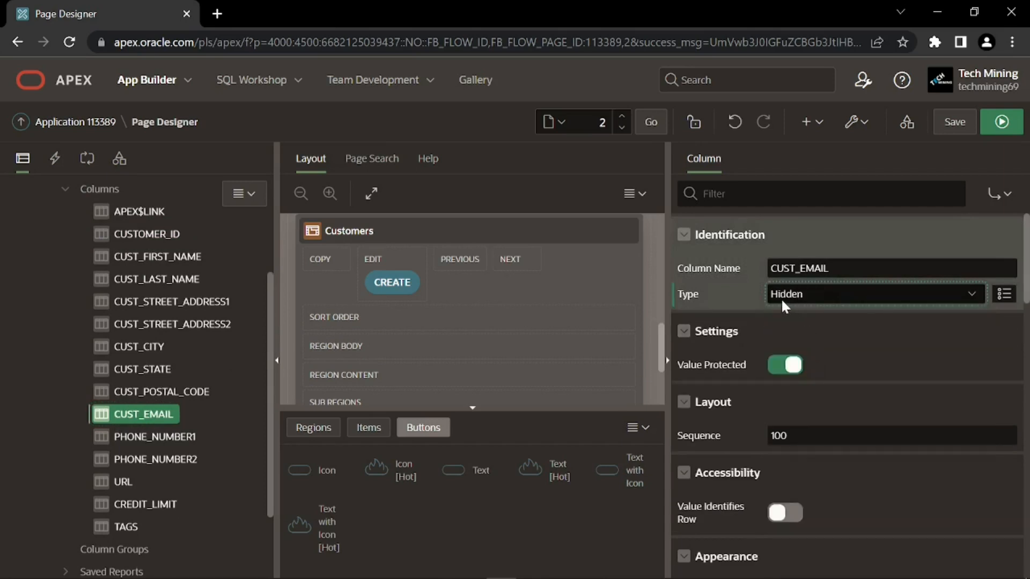
# Set the PHONE_NUMBER1, PHONE_NUMBER2 and URL columns to Hidden
pyautogui.click(181, 435)
pyautogui.click(822, 293)
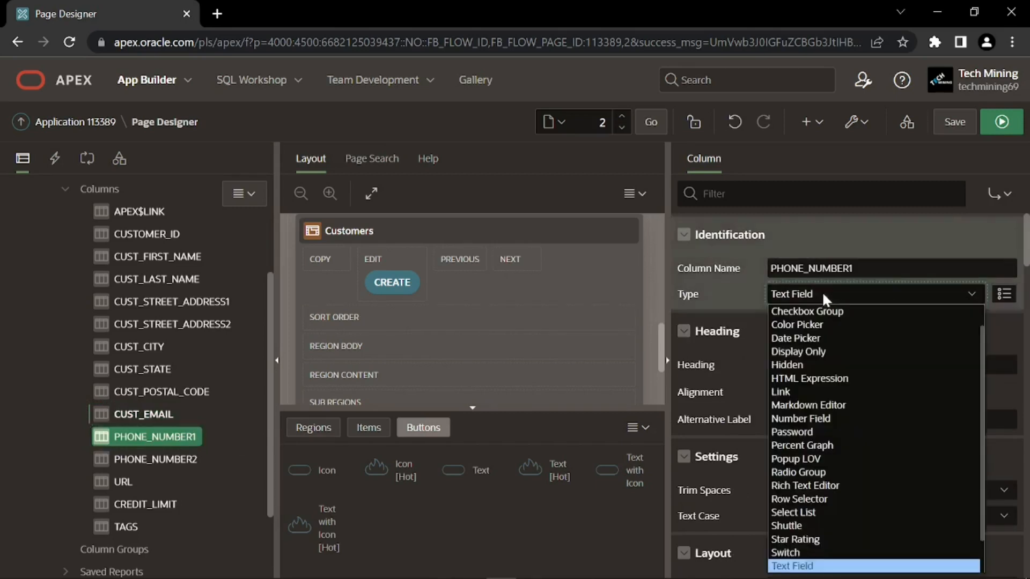
pyautogui.click(811, 366)
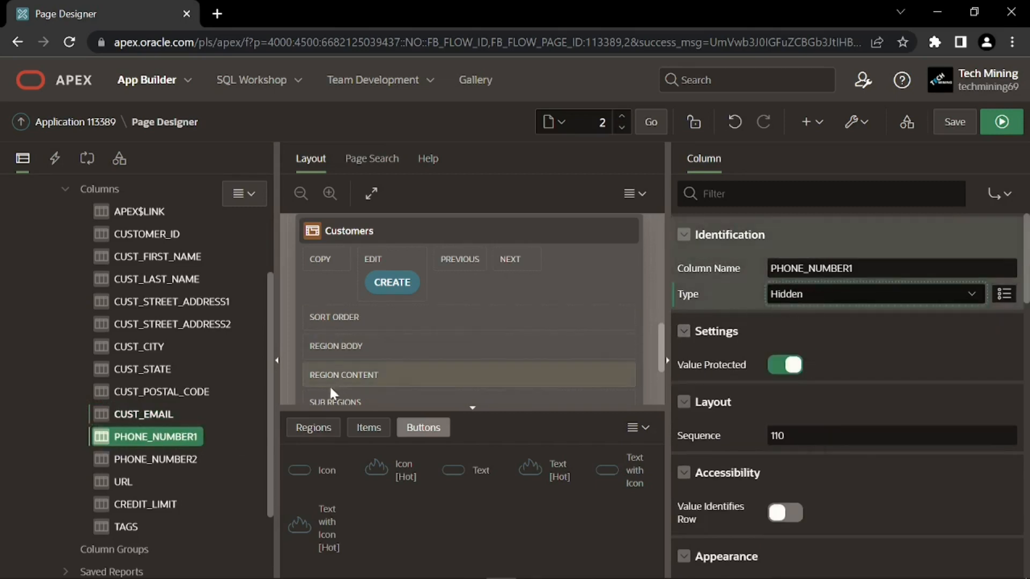
pyautogui.click(150, 459)
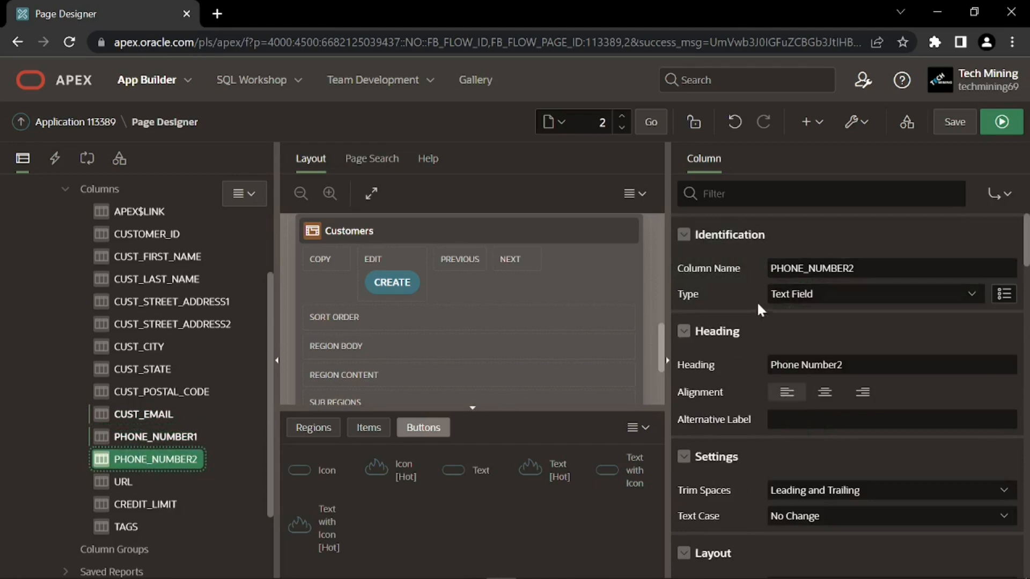
pyautogui.click(789, 295)
pyautogui.click(798, 369)
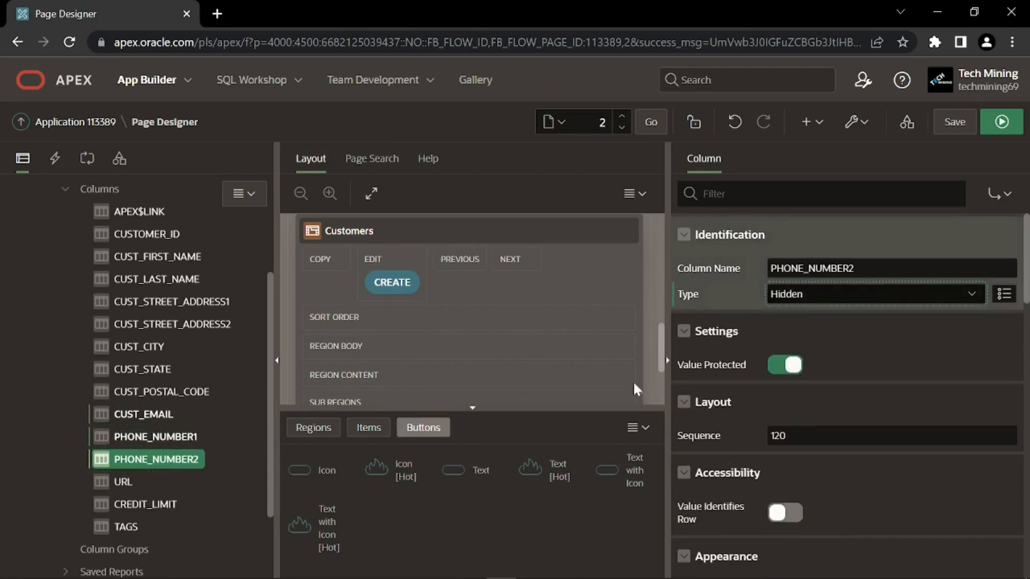
pyautogui.click(120, 481)
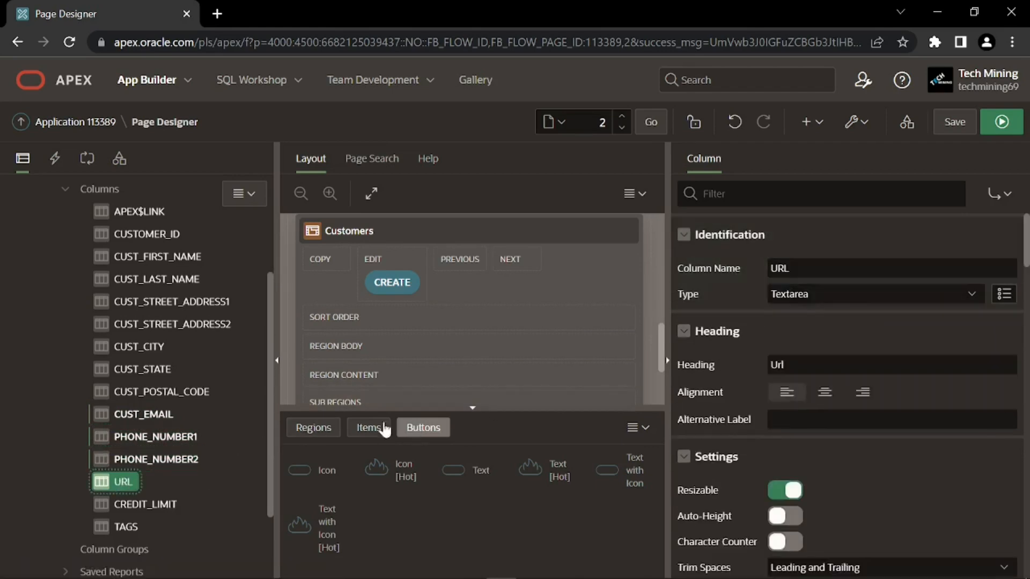
pyautogui.click(776, 293)
pyautogui.click(803, 339)
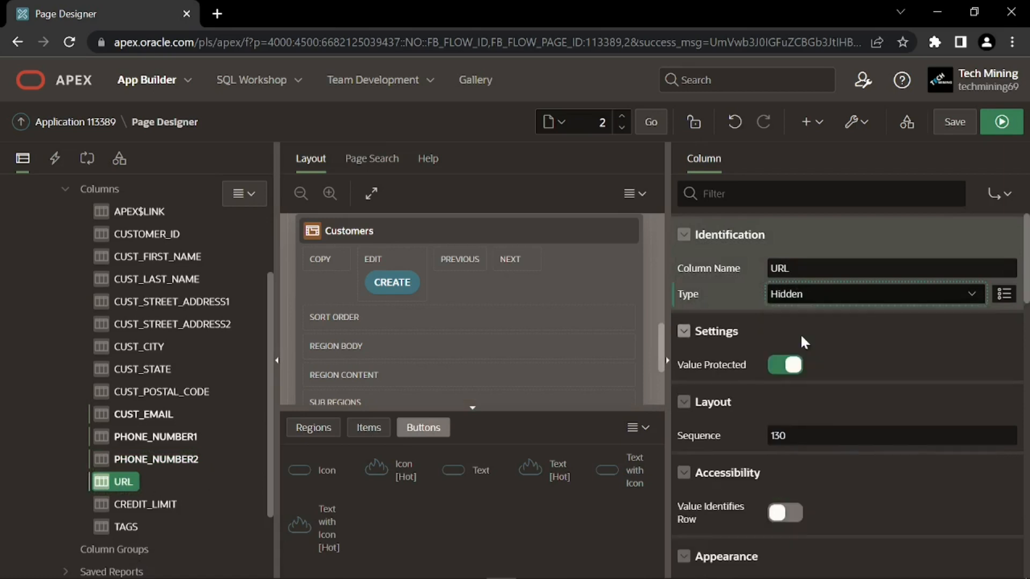
# Set the CREDIT_LIMIT and TAGS columns to Hidden
pyautogui.click(148, 505)
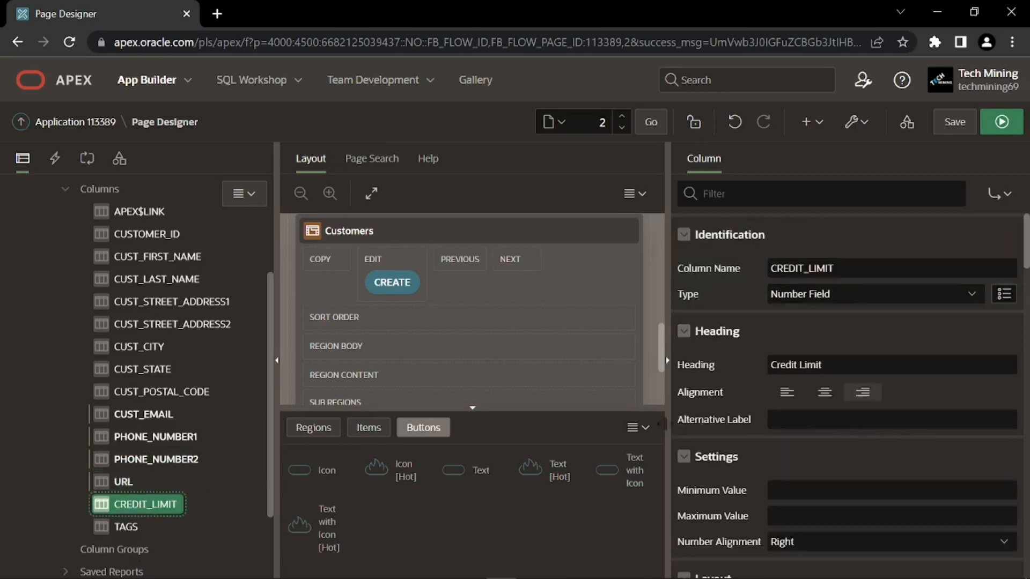
pyautogui.click(831, 289)
pyautogui.click(847, 374)
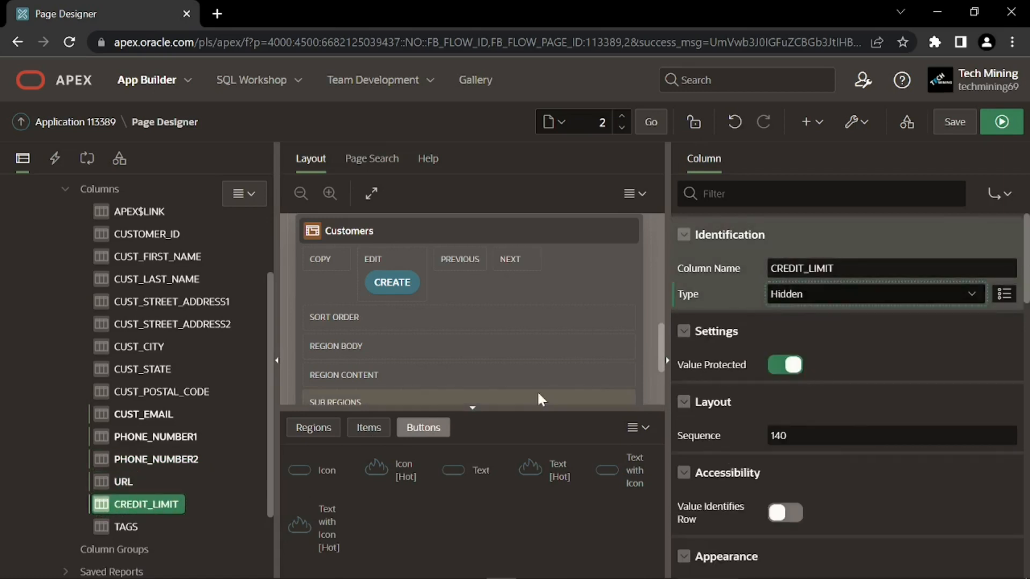
pyautogui.click(127, 526)
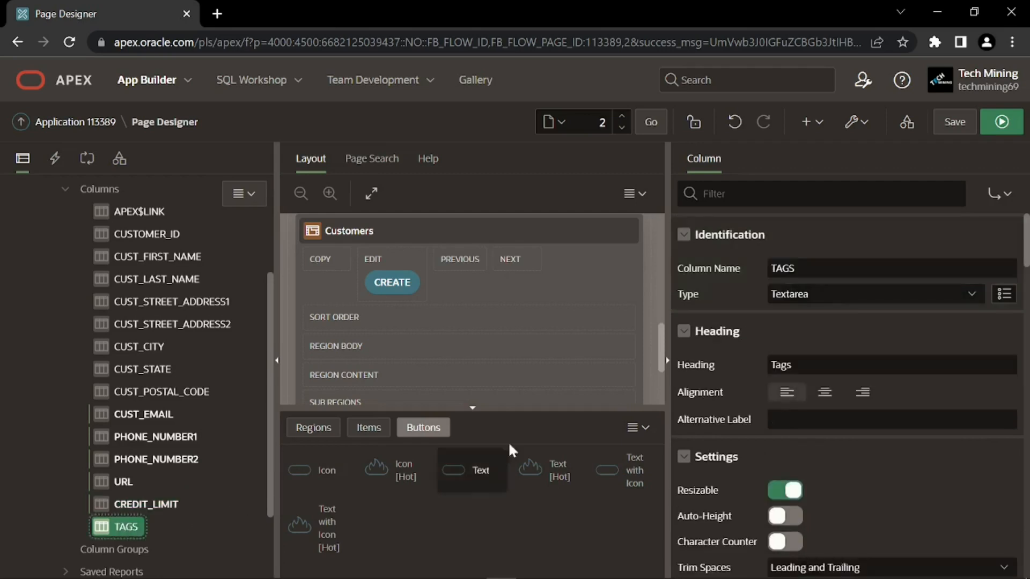
pyautogui.click(811, 295)
pyautogui.click(807, 336)
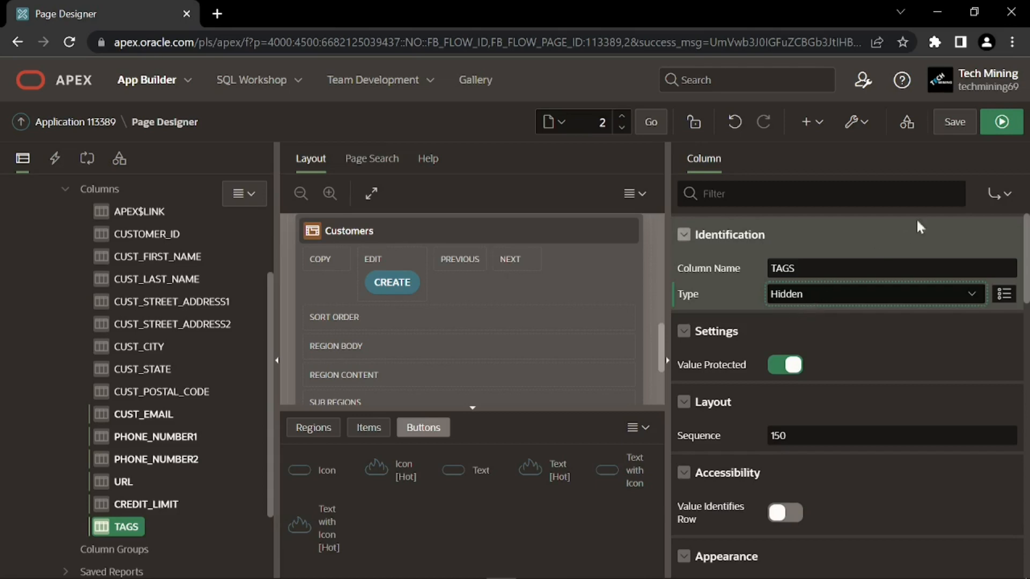
# Save and run Page 2, reviewing the Customers grid and navigation menu
pyautogui.click(1000, 128)
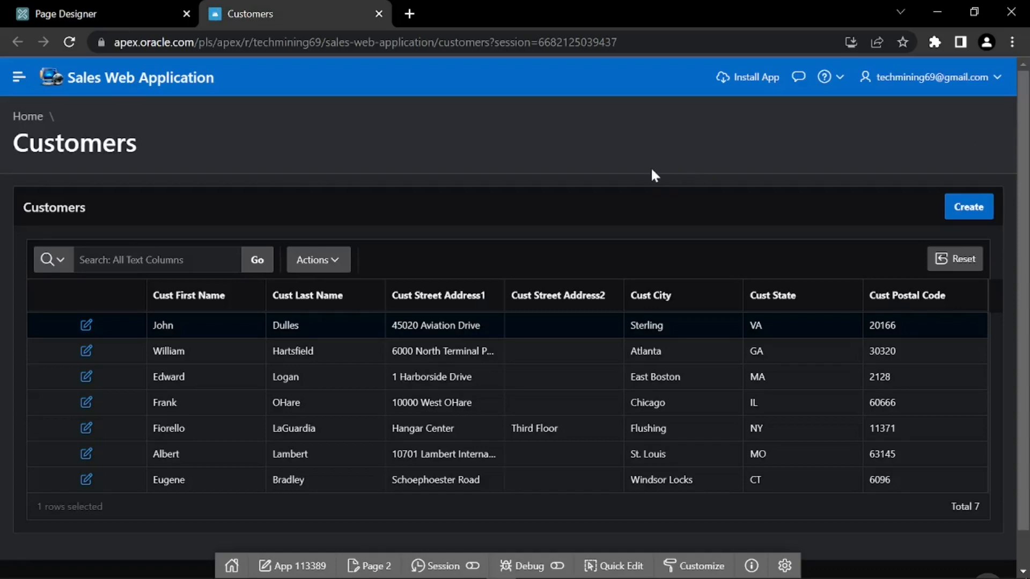
pyautogui.scroll(-1, 625, 218)
pyautogui.scroll(1, 627, 217)
pyautogui.click(13, 81)
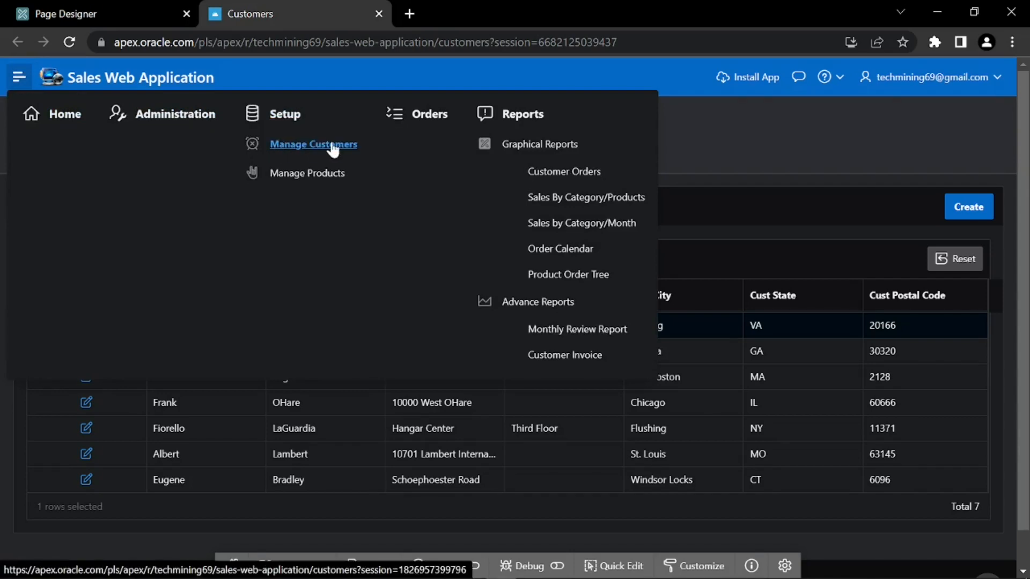
pyautogui.click(19, 77)
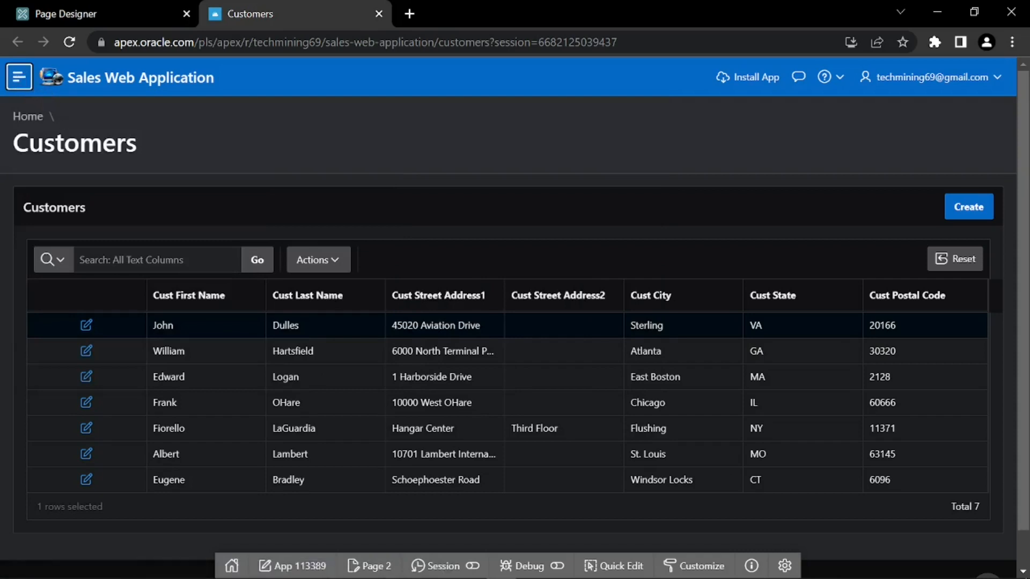
# Review the first customer's Customer Details form, then close it
pyautogui.click(86, 325)
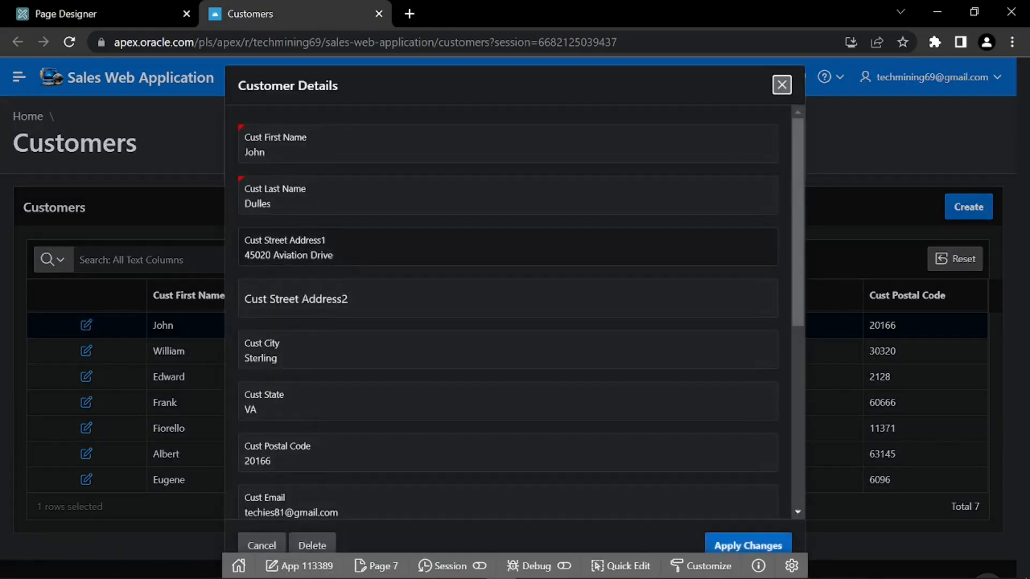
pyautogui.scroll(-5, 436, 271)
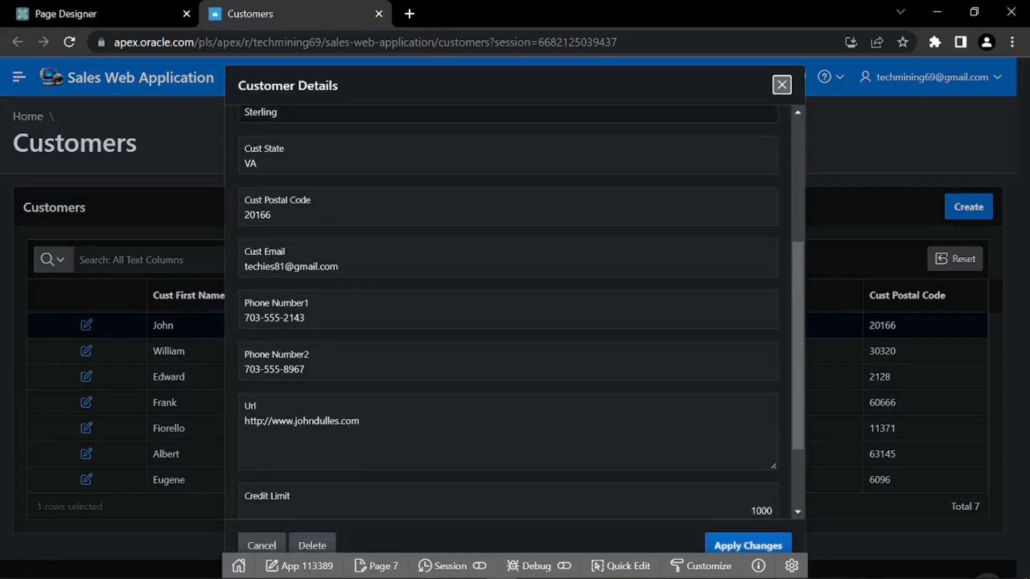
pyautogui.scroll(-2, 436, 275)
pyautogui.scroll(10, 437, 274)
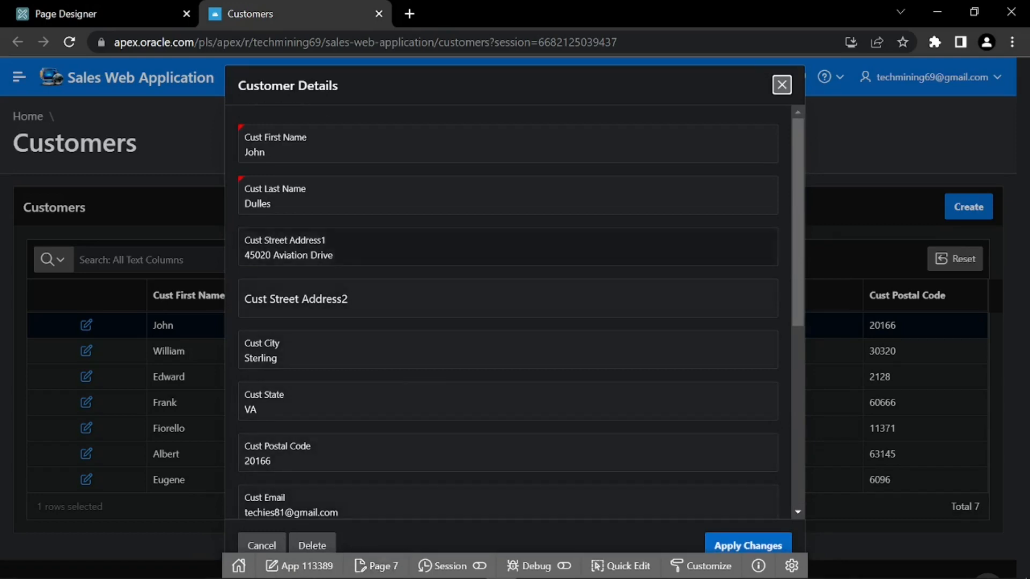
pyautogui.click(781, 88)
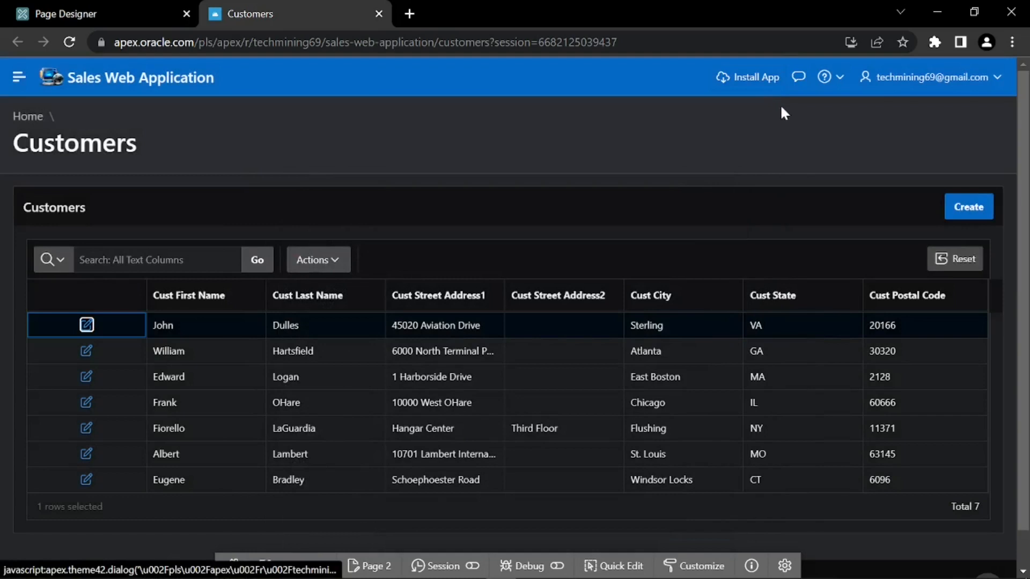
# Review the blank Customer Details form for a new customer, then close it
pyautogui.click(969, 209)
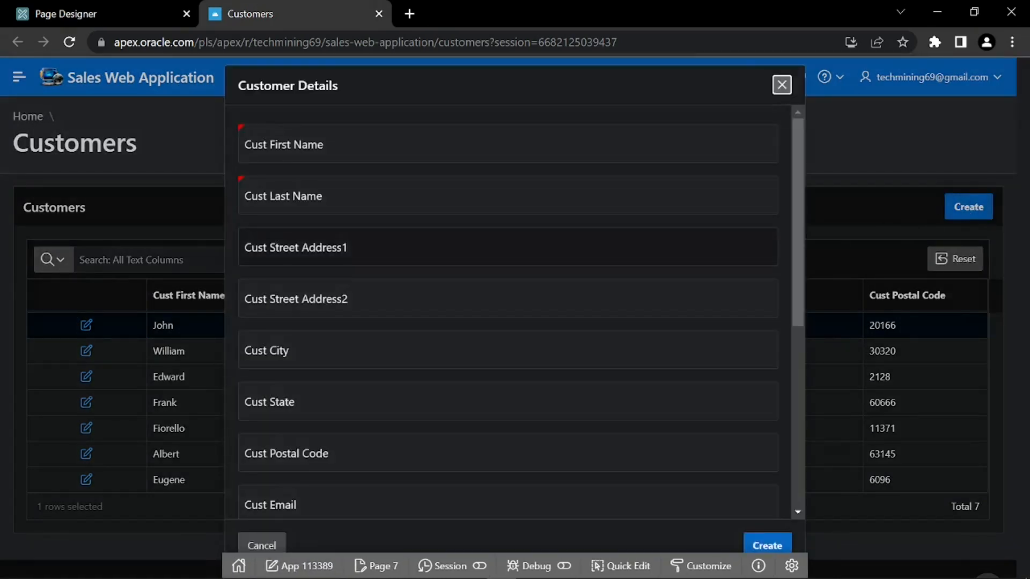
pyautogui.scroll(-7, 508, 311)
pyautogui.scroll(7, 508, 311)
pyautogui.click(781, 84)
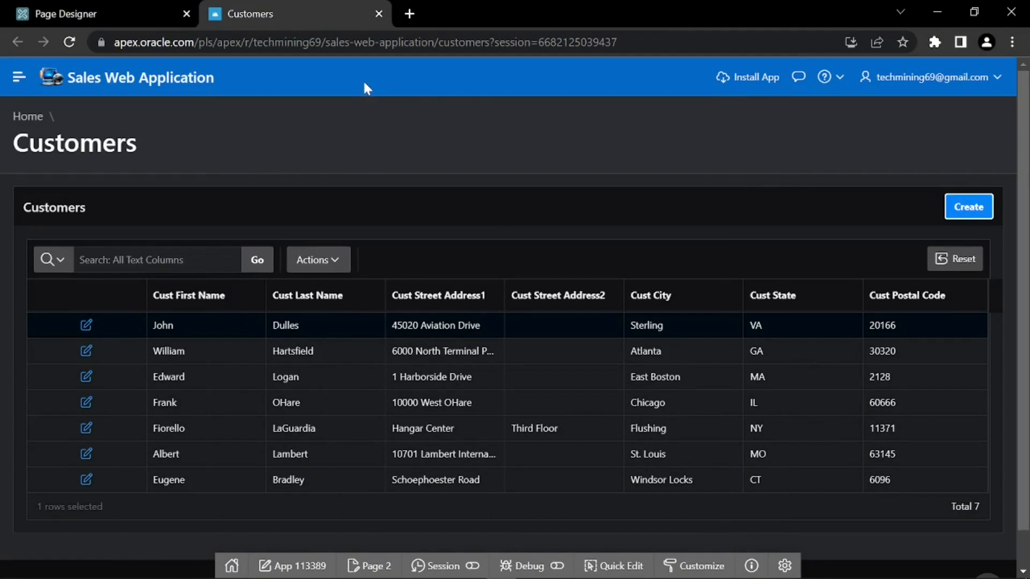
# Back in Page Designer, select the Customers region on Page 2: Customers
pyautogui.click(124, 7)
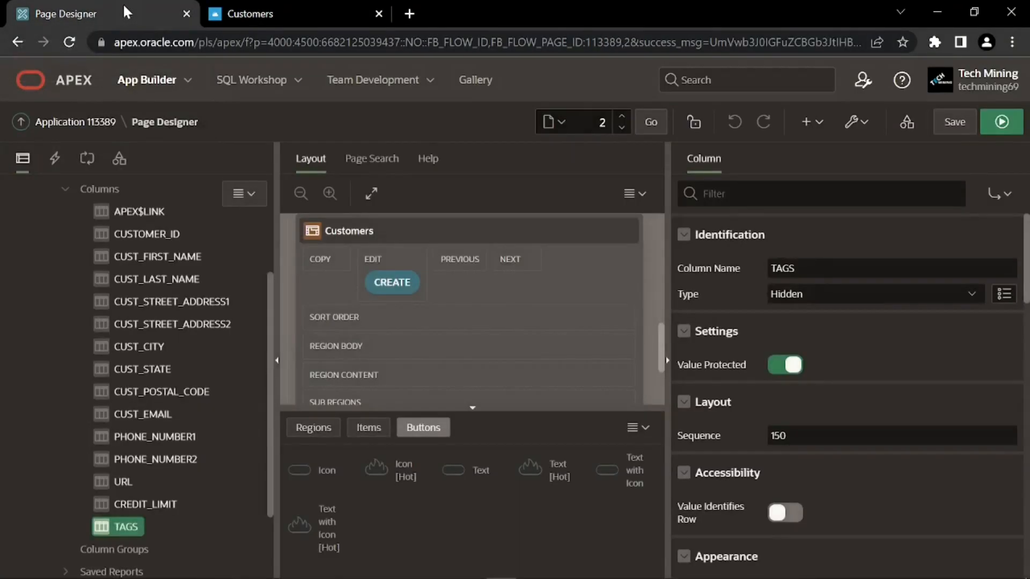
pyautogui.scroll(3, 205, 247)
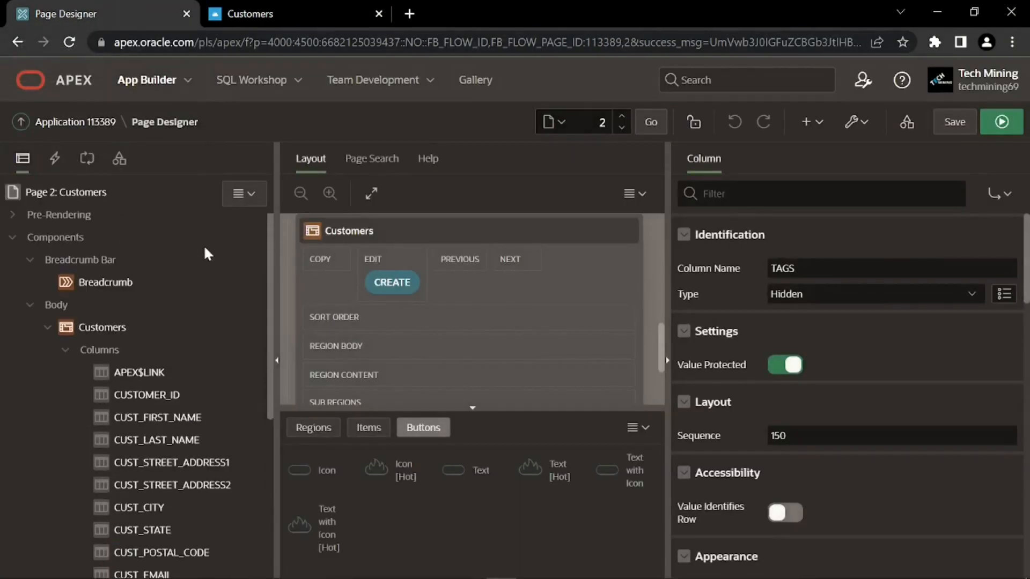
pyautogui.click(76, 192)
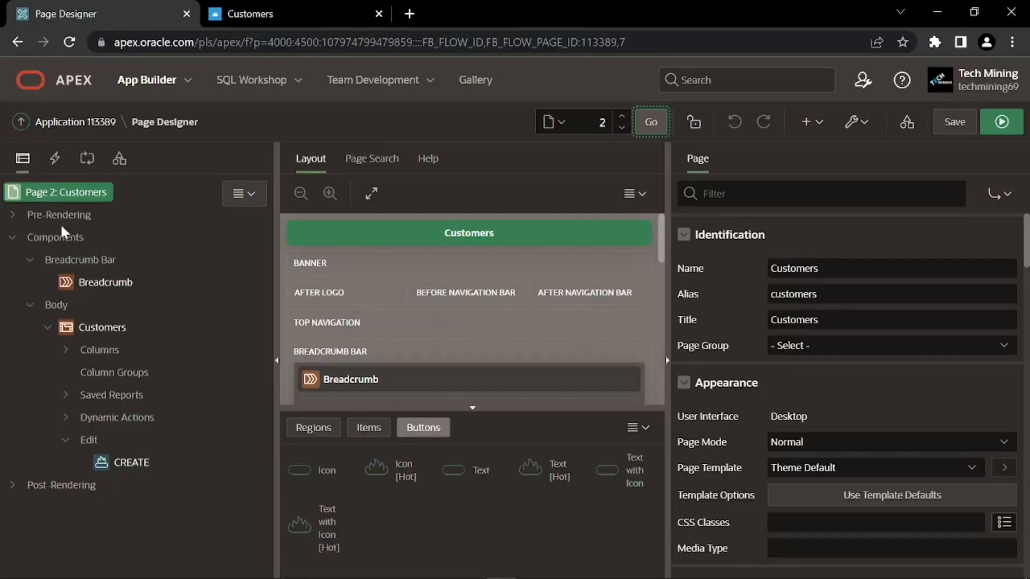
pyautogui.click(89, 335)
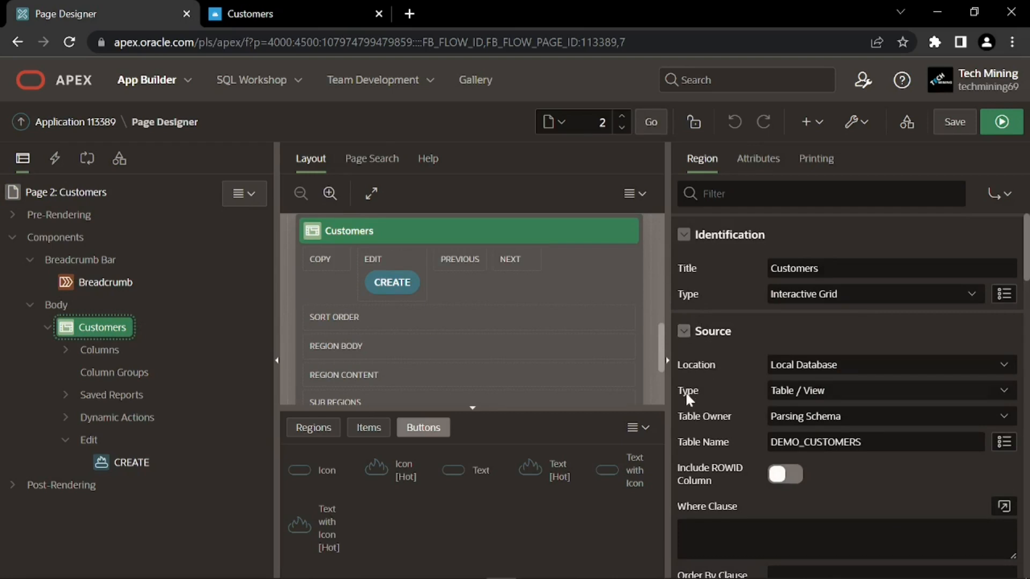
# Change the Customers region source type to SQL Query and open the Code Editor
pyautogui.click(779, 392)
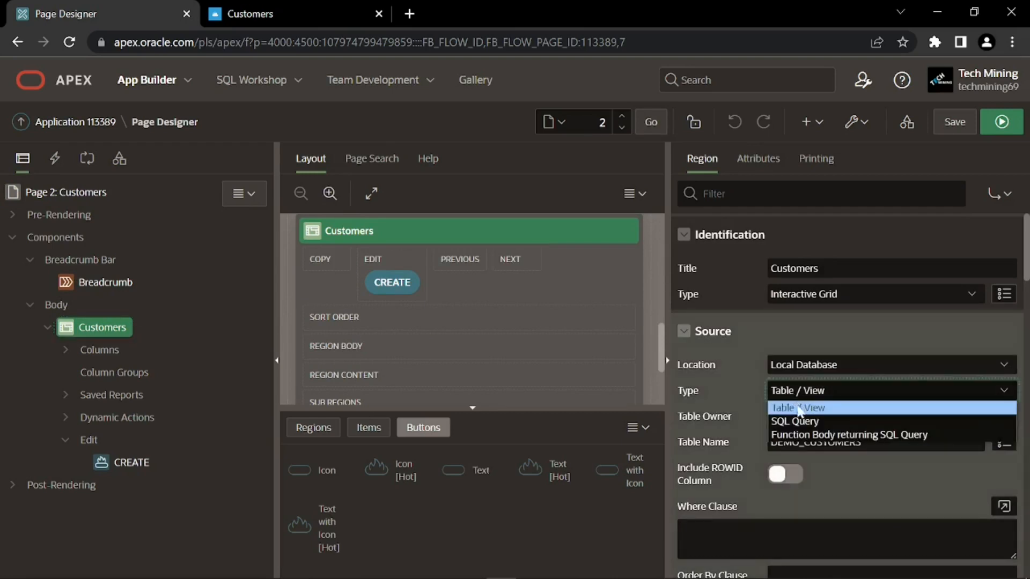
pyautogui.click(788, 422)
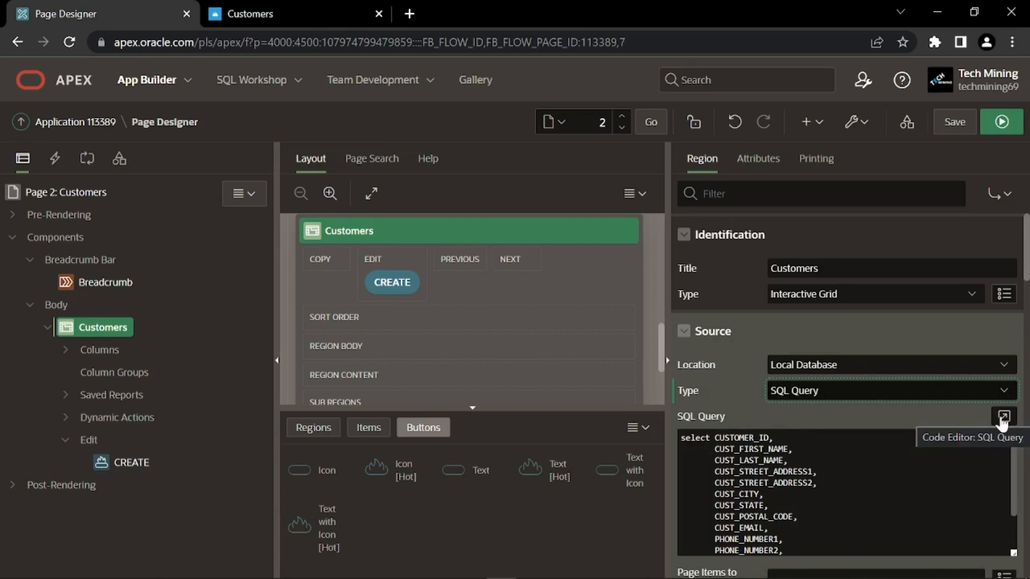
pyautogui.click(1003, 417)
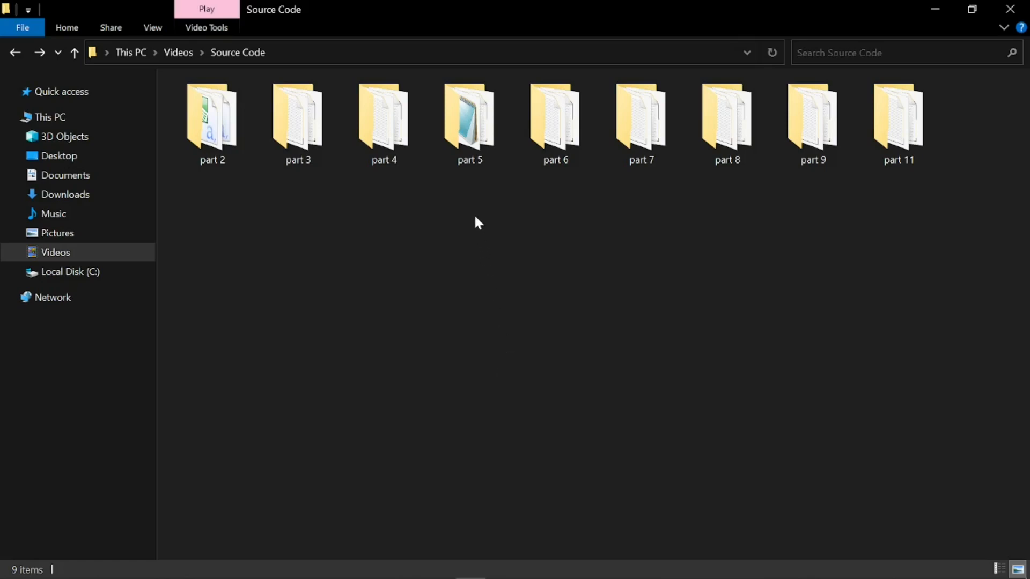
# Open part 5\5.3.1.txt in Notepad, copy the whole query, and return to the browser
pyautogui.doubleClick(492, 141)
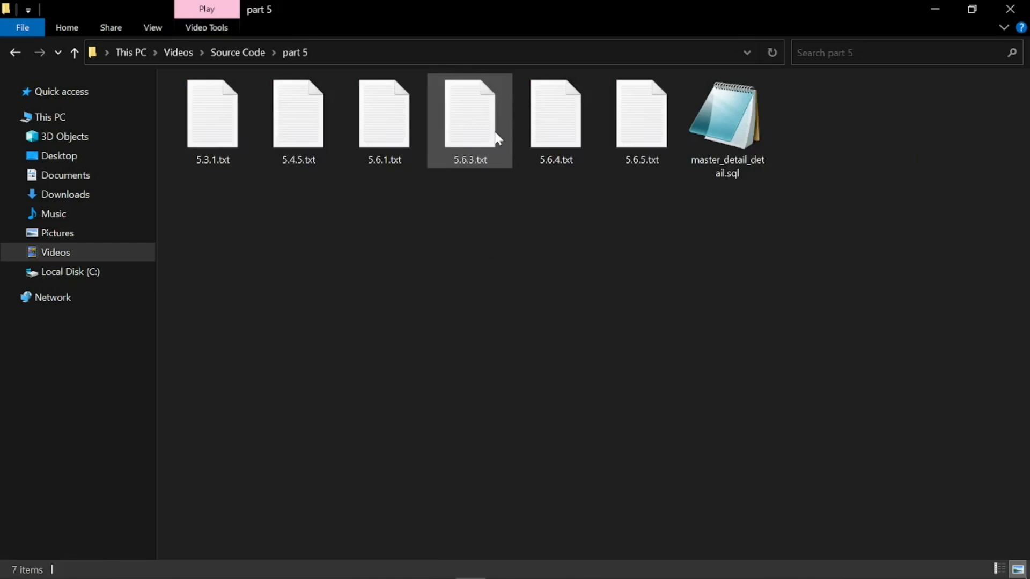
pyautogui.doubleClick(233, 138)
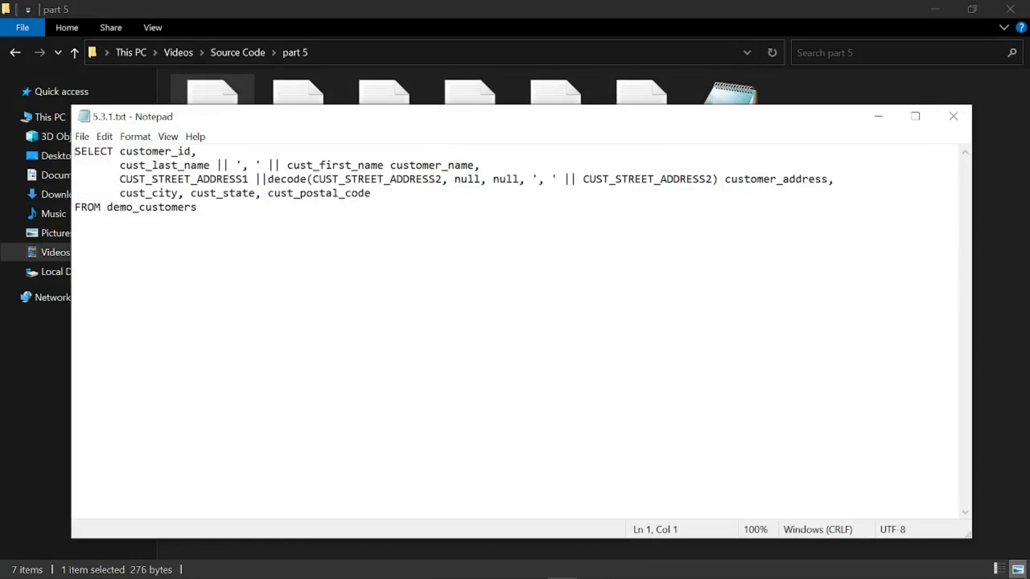
pyautogui.hotkey('ctrl', 'a')
pyautogui.hotkey('ctrl', 'c')
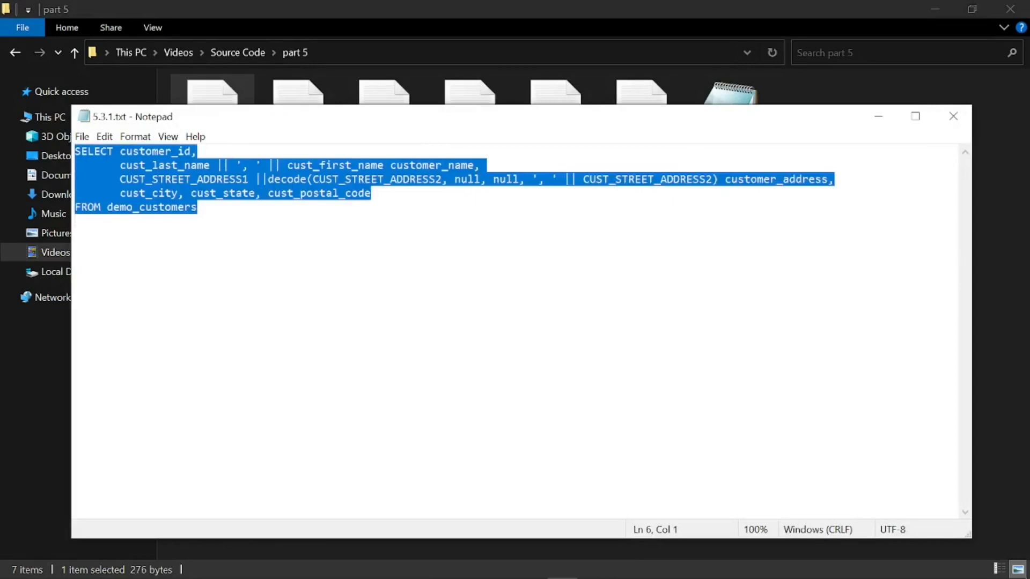
pyautogui.hotkey('alt', 'Tab')
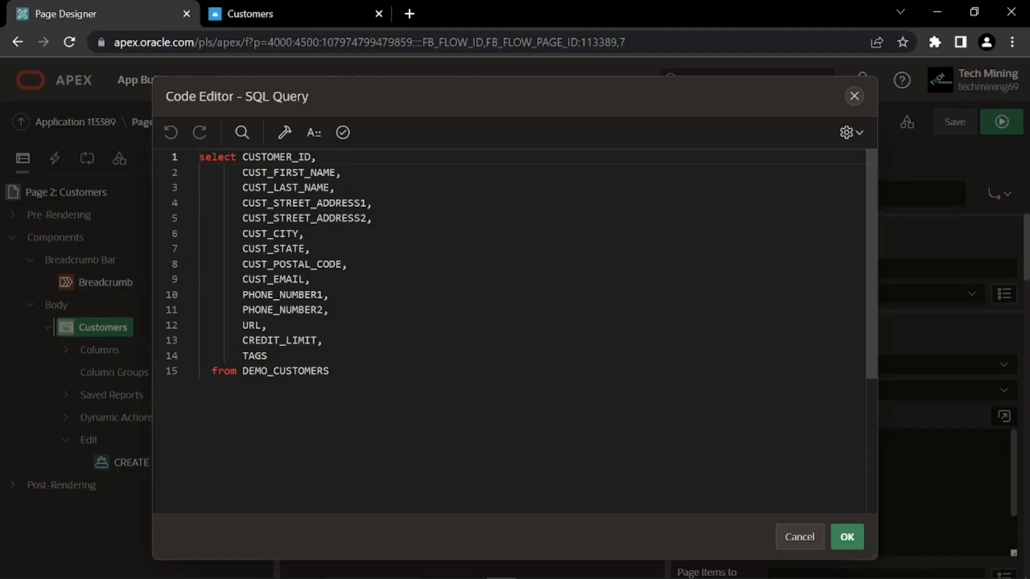
# Paste the customer_name/customer_address query over the old one, validate it, and apply it
pyautogui.hotkey('ctrl', 'a')
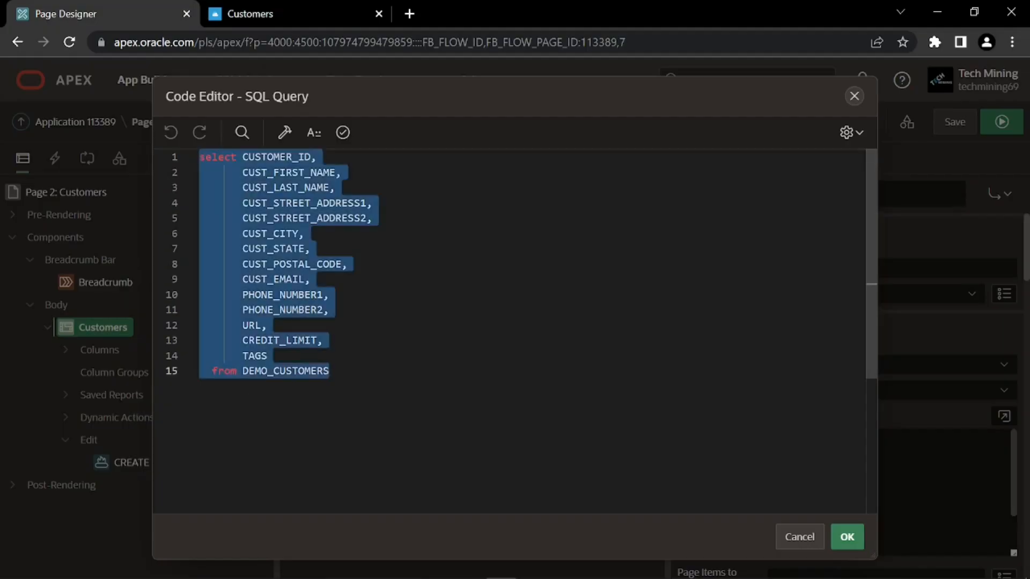
pyautogui.hotkey('ctrl', 'v')
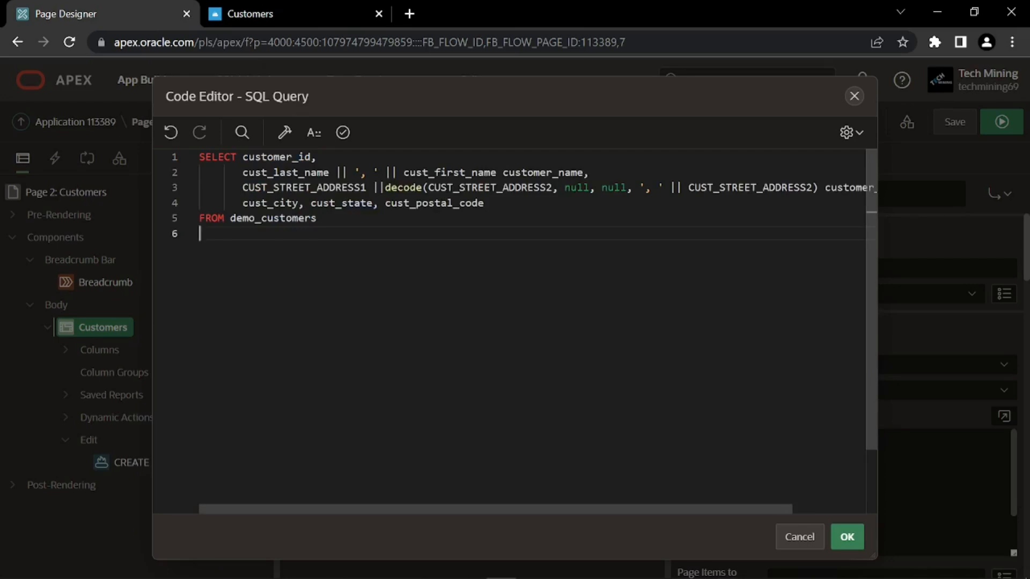
pyautogui.click(346, 136)
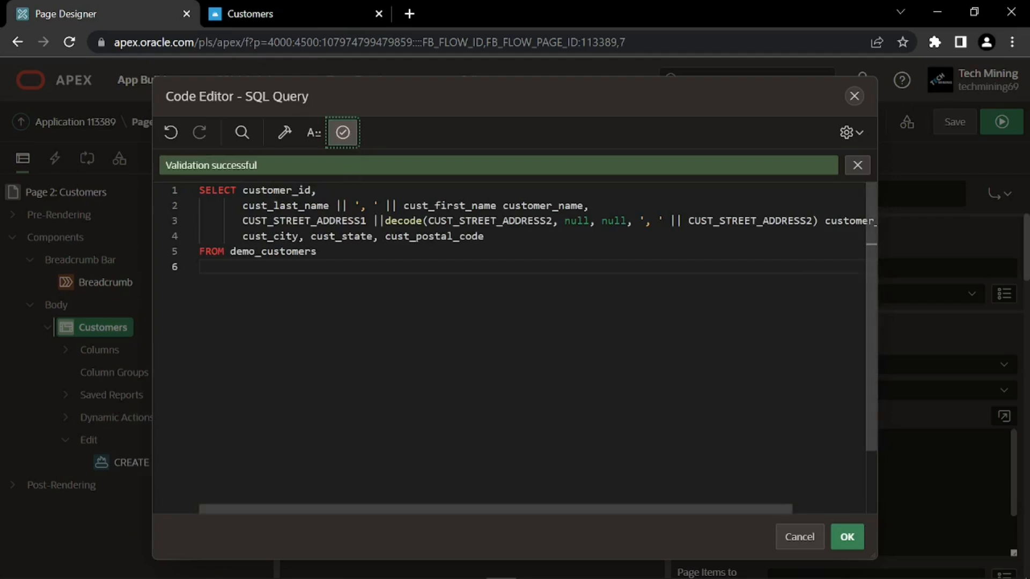
pyautogui.moveTo(340, 507)
pyautogui.mouseDown()
pyautogui.moveTo(424, 508)
pyautogui.moveTo(336, 507)
pyautogui.mouseUp()
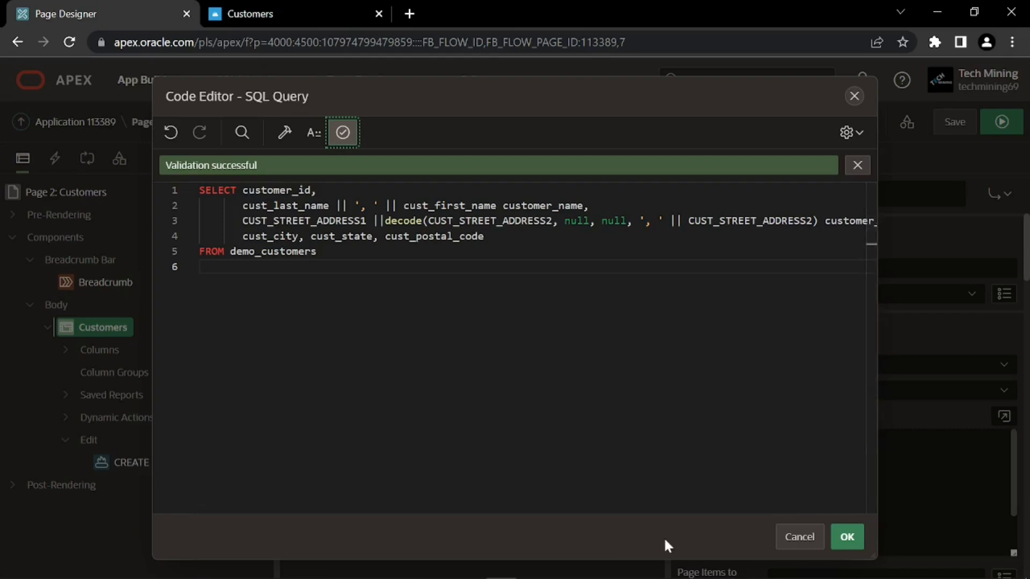
pyautogui.click(847, 537)
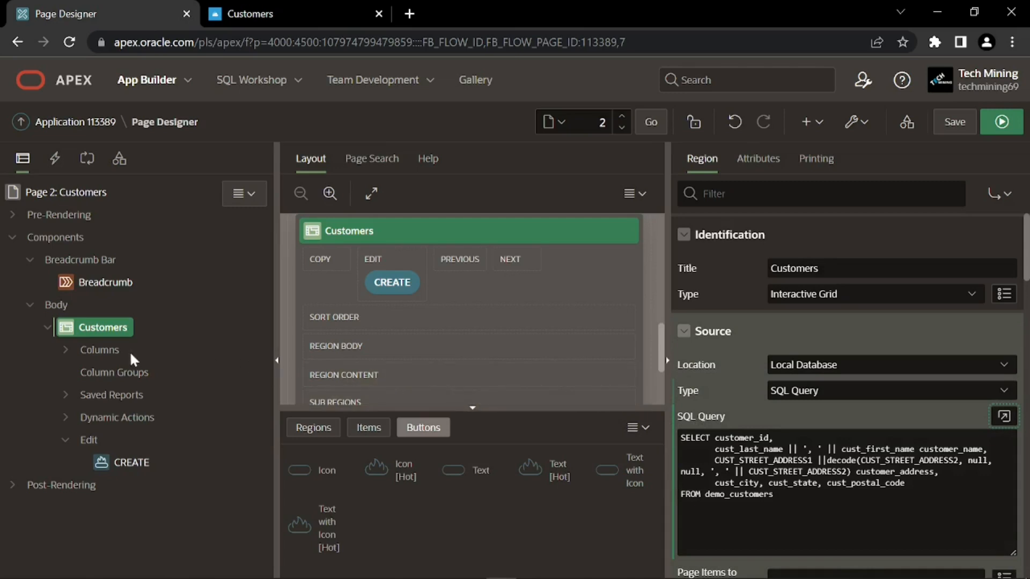
# Change the CUSTOMER_NAME and CUSTOMER_ADDRESS column headings to Name and Address
pyautogui.click(65, 350)
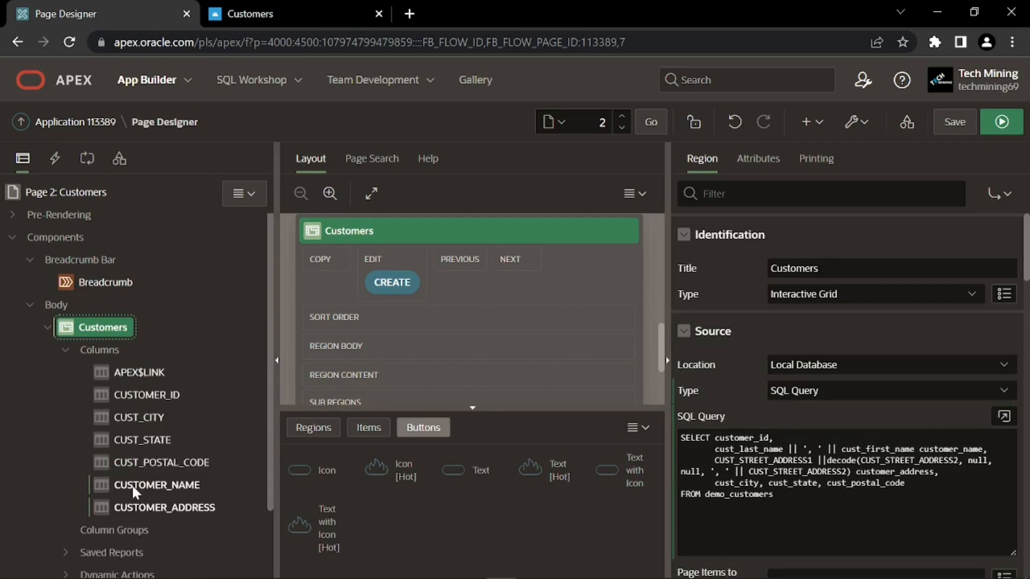
pyautogui.click(157, 485)
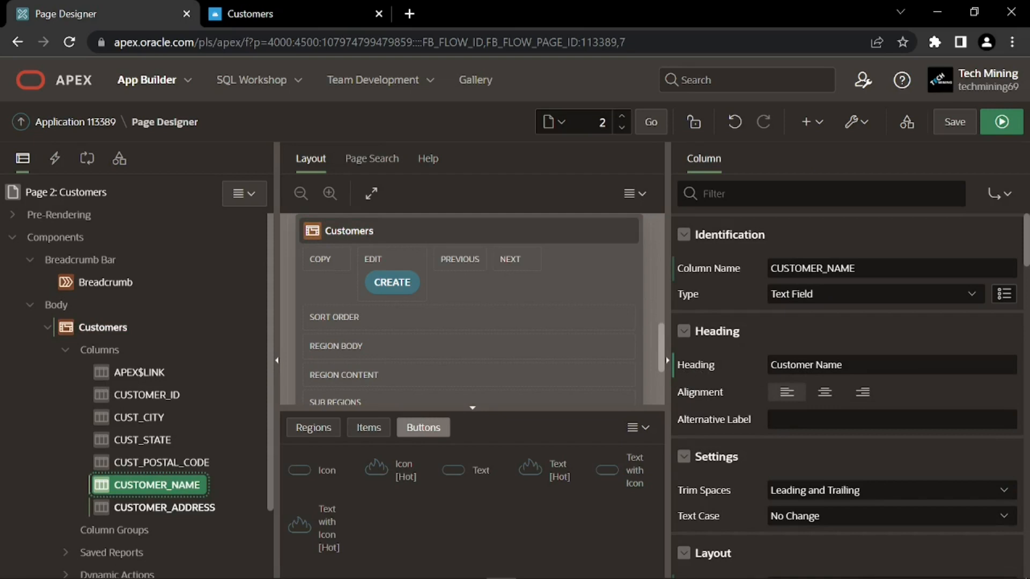
pyautogui.moveTo(843, 364); pyautogui.dragTo(762, 374)
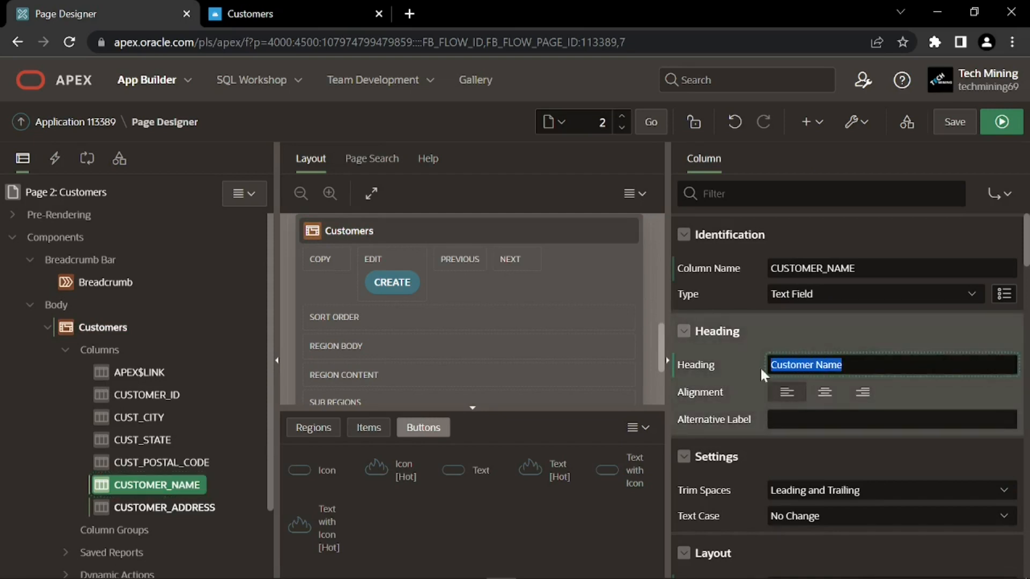
pyautogui.write('Name')
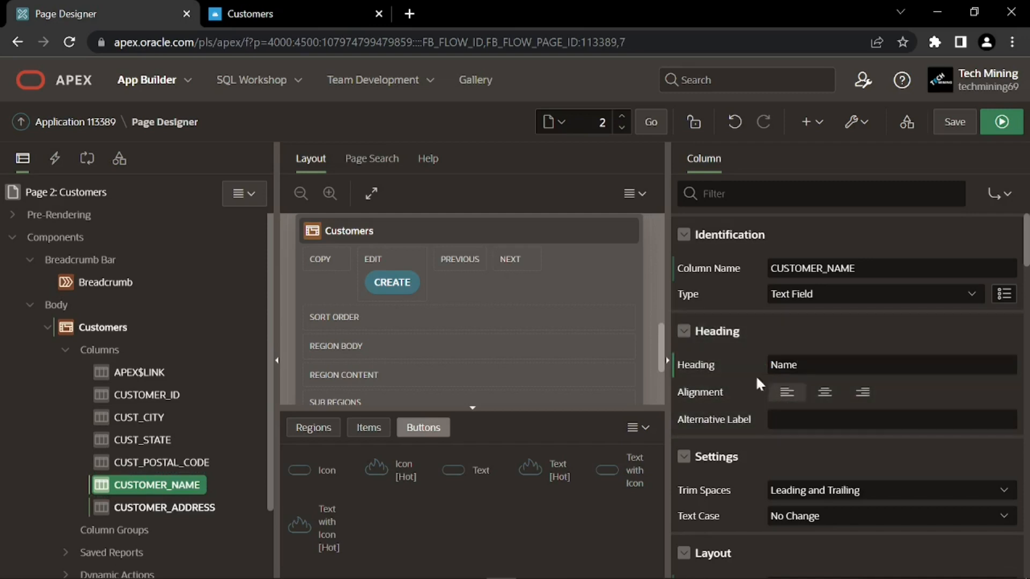
pyautogui.click(164, 507)
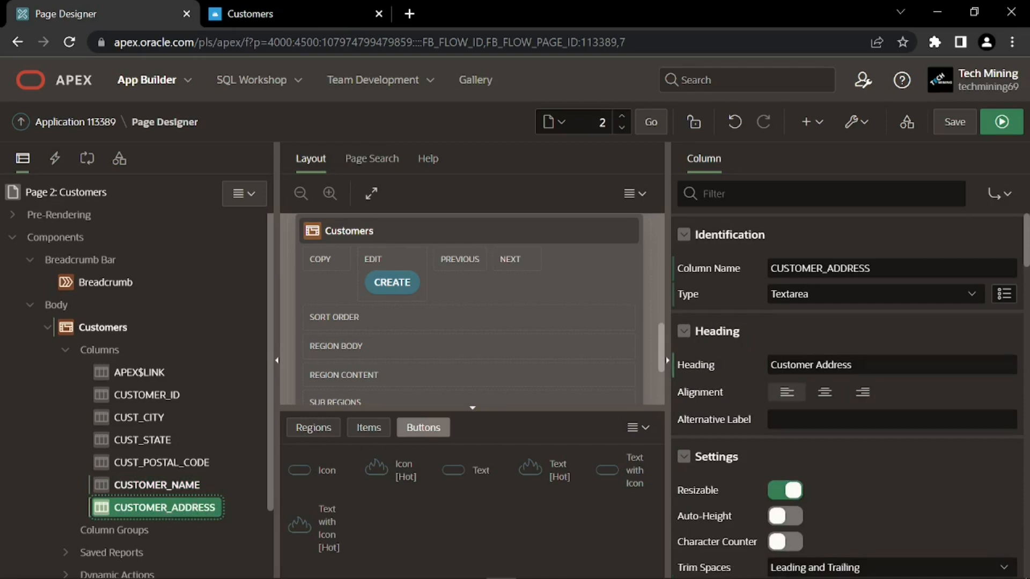
pyautogui.click(749, 364)
pyautogui.write('Address')
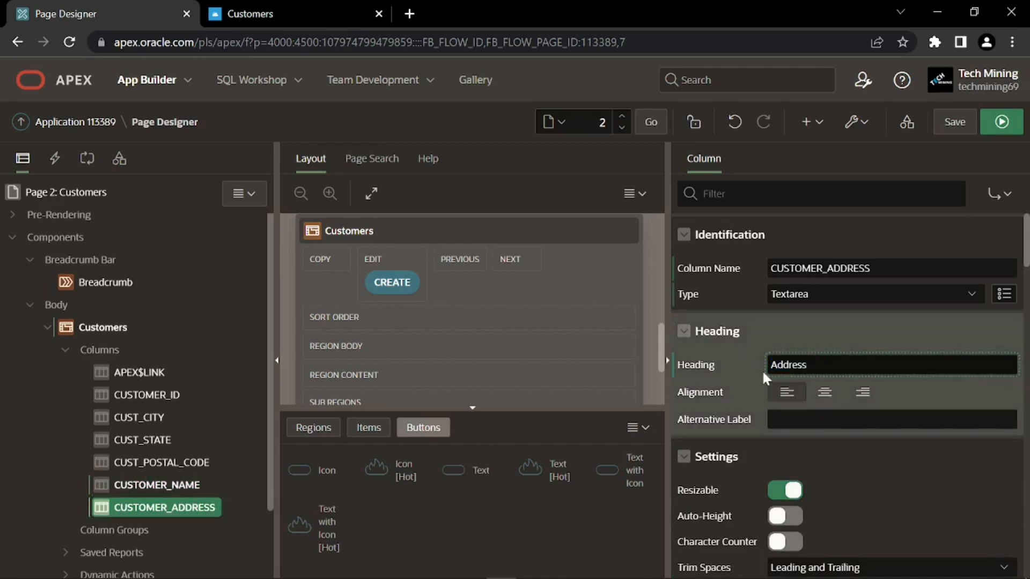
pyautogui.click(762, 369)
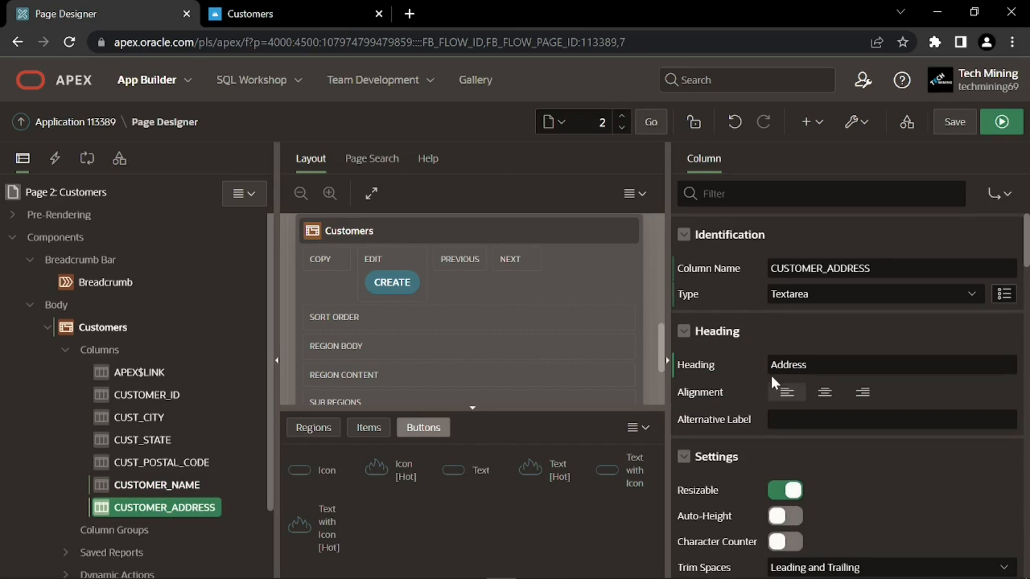
# Set the CUST_CITY, CUST_STATE and CUST_POSTAL_CODE headings to City, State and Postal Code
pyautogui.click(161, 416)
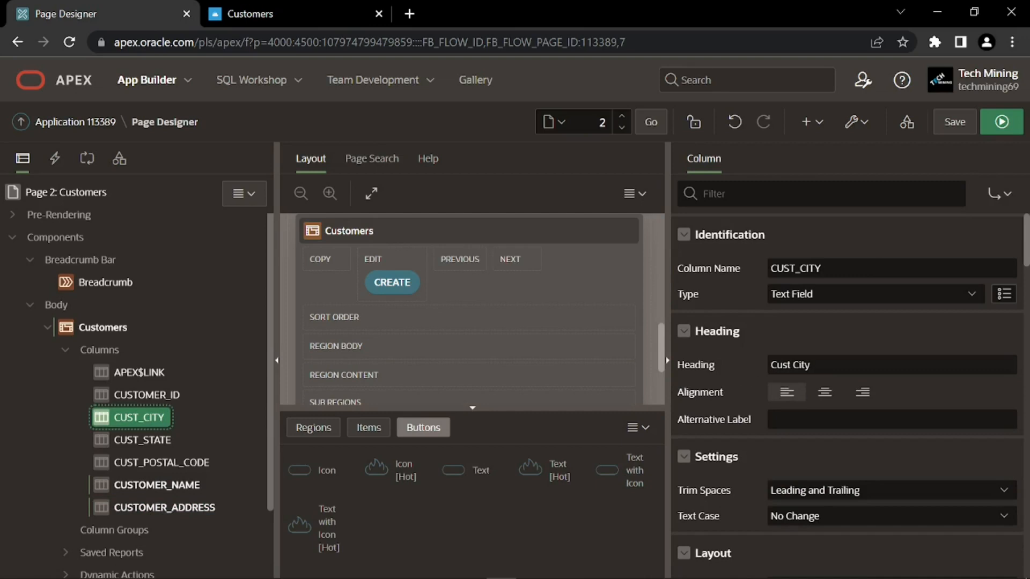
pyautogui.click(764, 367)
pyautogui.write('City')
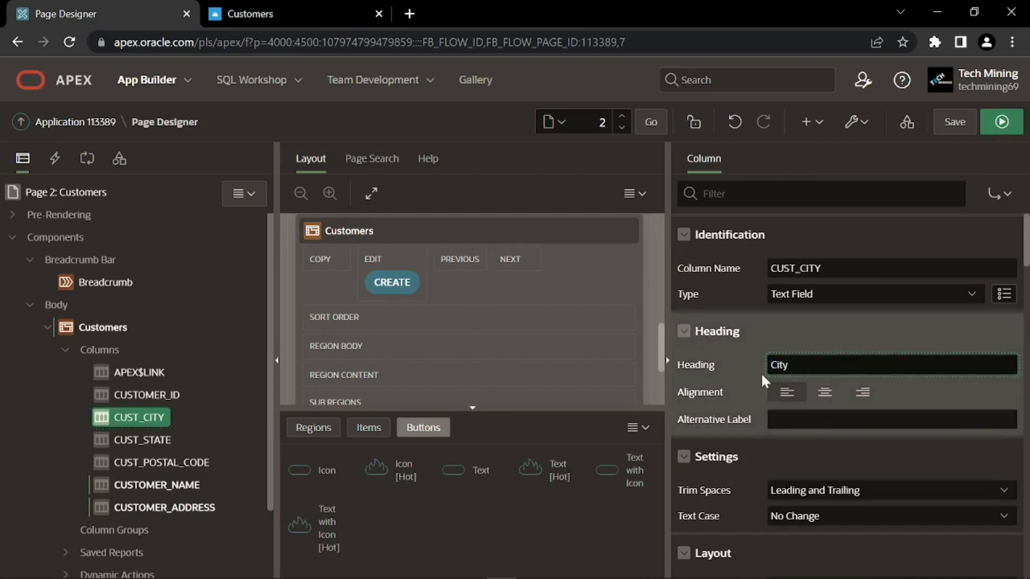
pyautogui.click(773, 377)
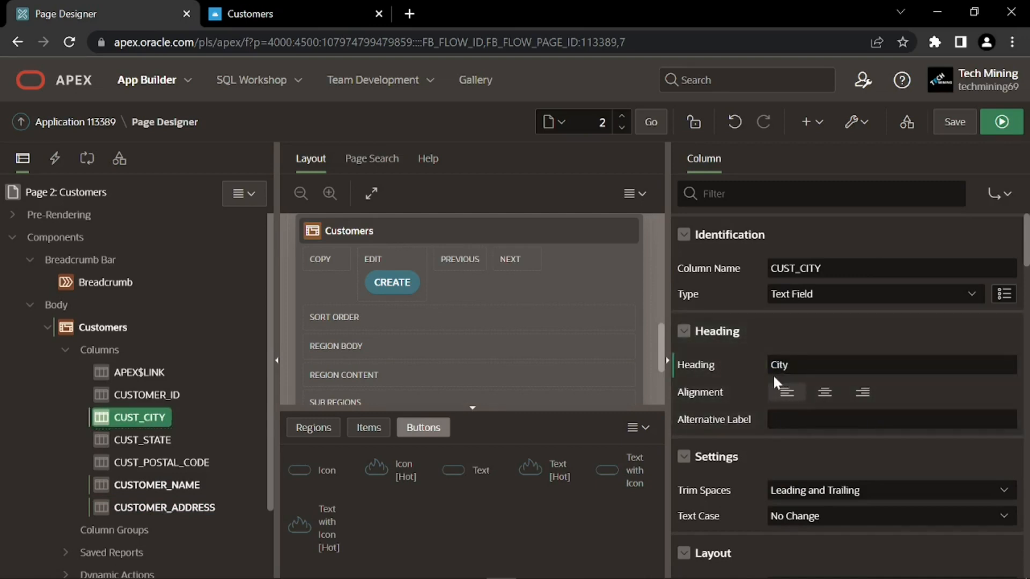
pyautogui.click(158, 438)
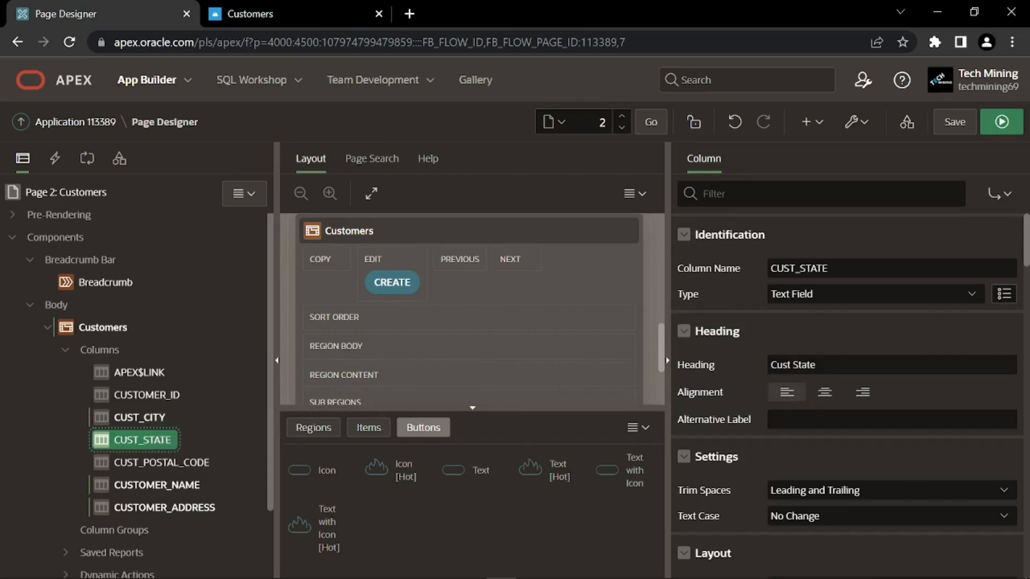
pyautogui.click(734, 371)
pyautogui.write('State')
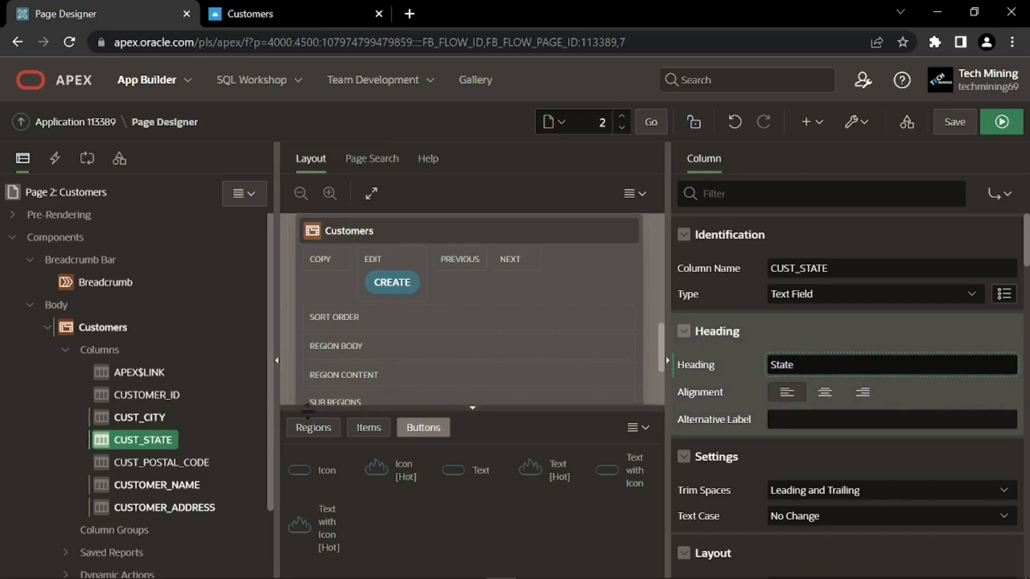
pyautogui.click(171, 462)
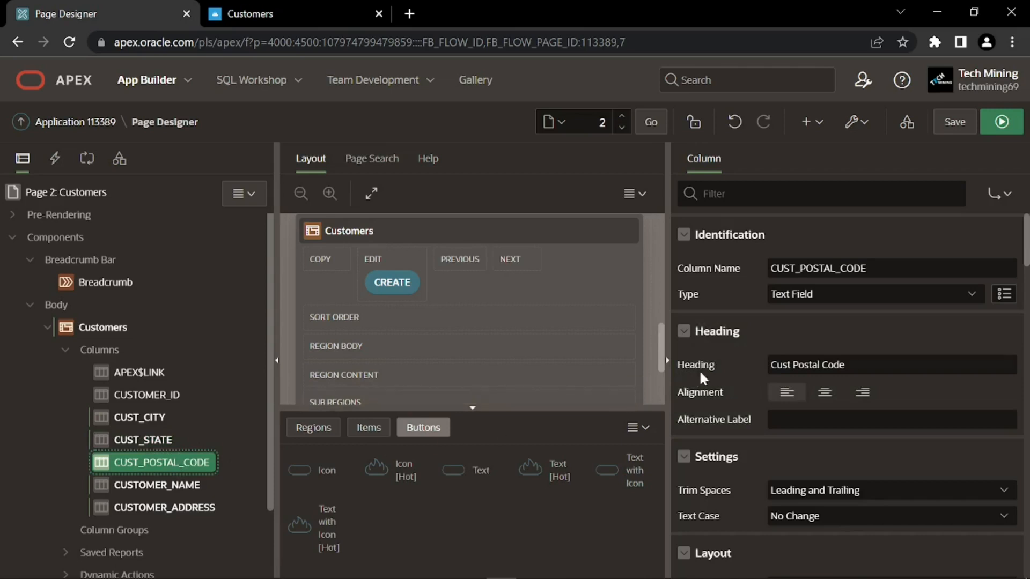
pyautogui.click(748, 375)
pyautogui.write('Postal Code')
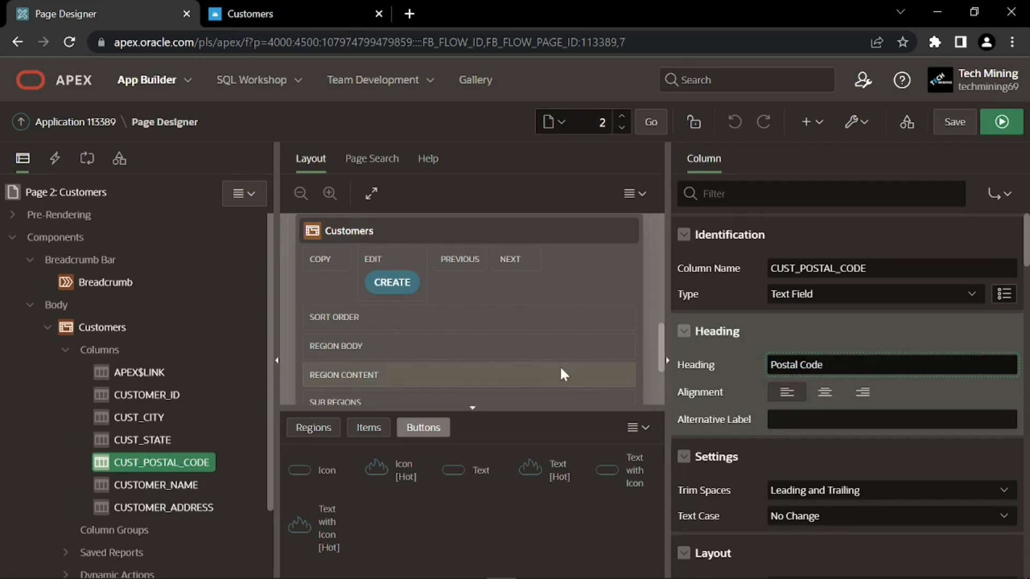
pyautogui.click(146, 395)
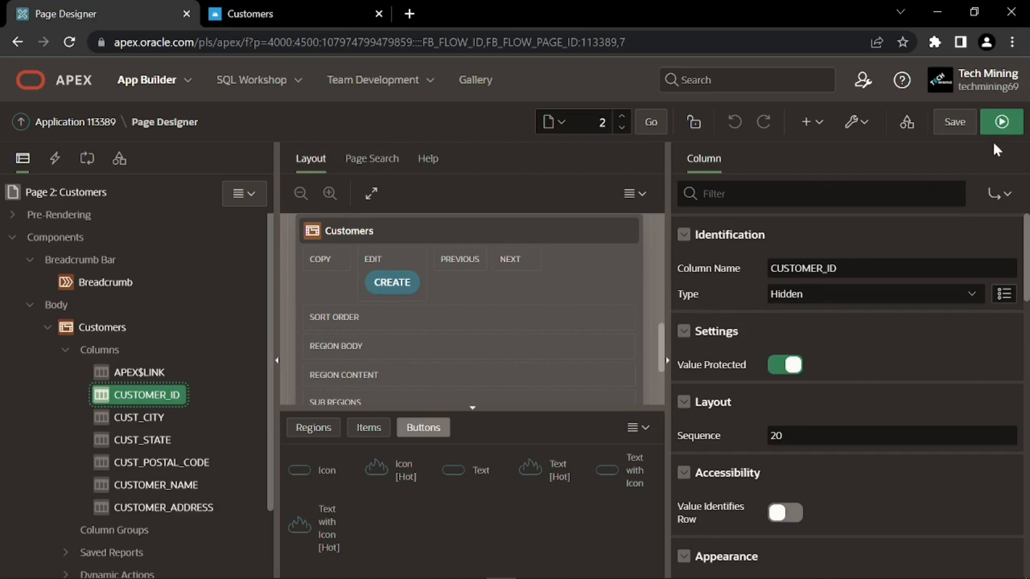
# Save and run the Customers page, then bring up the report's column display settings
pyautogui.click(1001, 122)
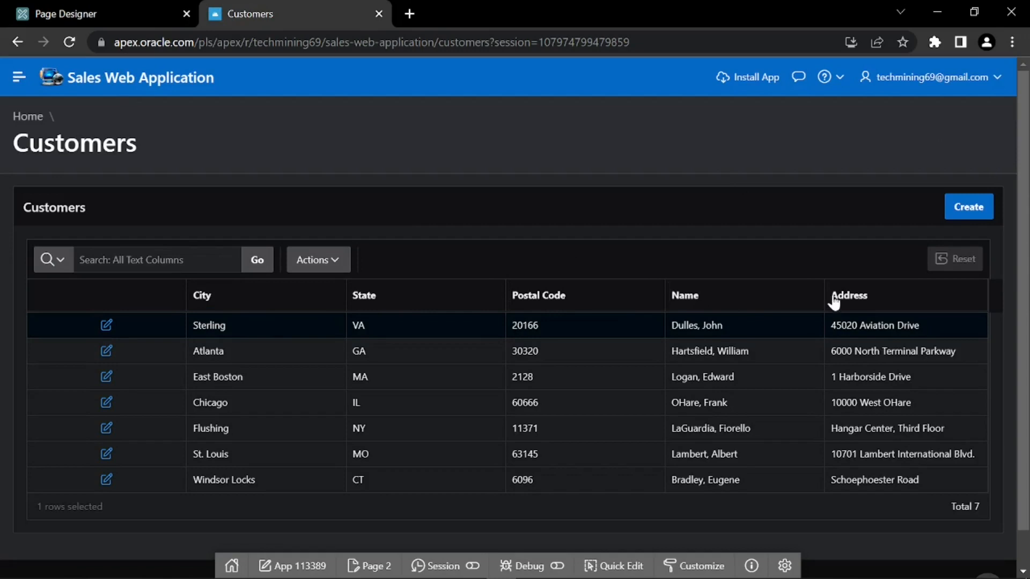
pyautogui.click(335, 261)
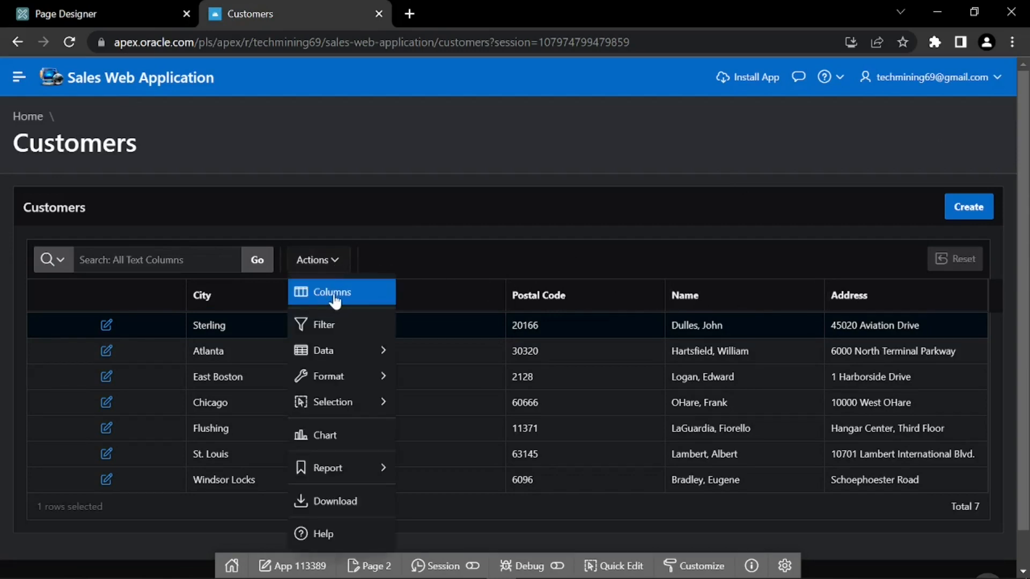
pyautogui.click(332, 292)
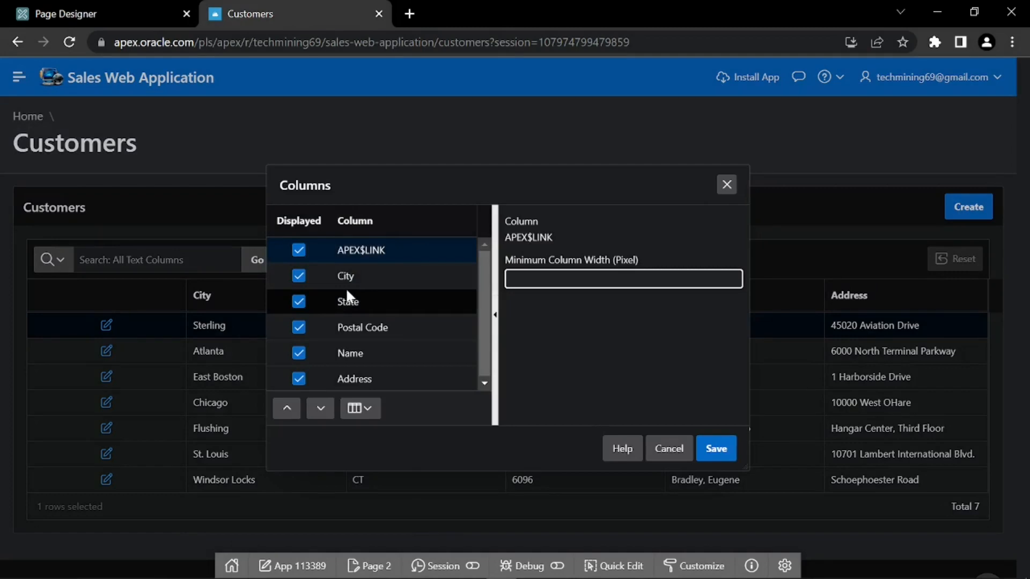
pyautogui.scroll(-1, 385, 327)
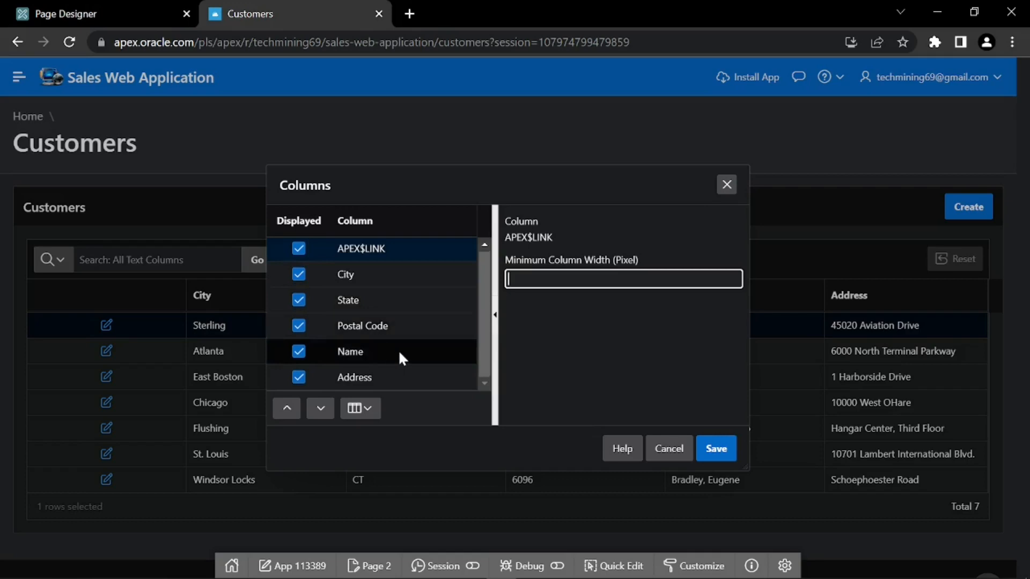
# Move Name to the top and Address directly below it, then apply the column order
pyautogui.click(397, 351)
pyautogui.click(286, 409)
pyautogui.click(287, 409)
pyautogui.click(287, 409)
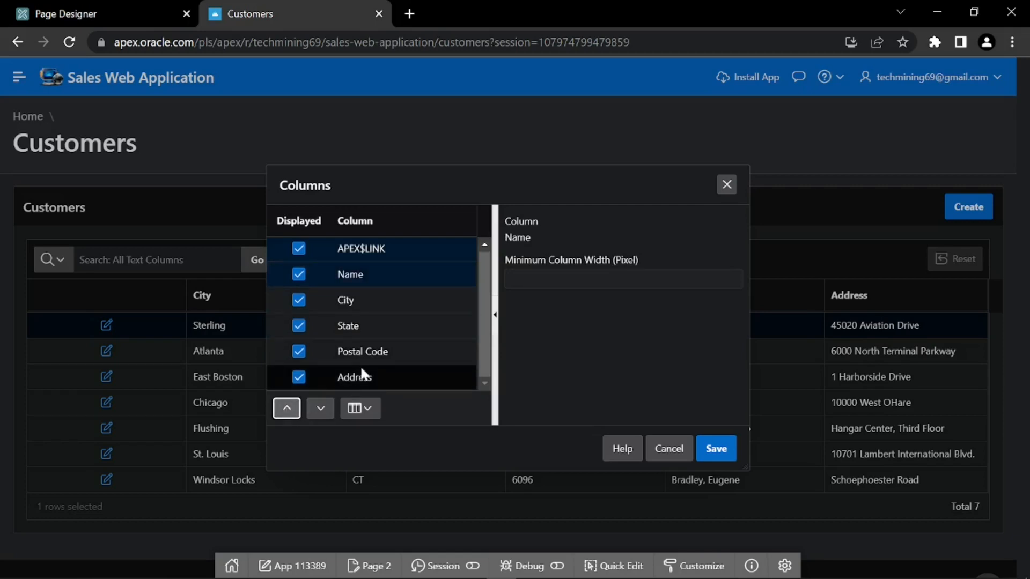
pyautogui.click(394, 377)
pyautogui.click(287, 409)
pyautogui.click(287, 409)
pyautogui.click(287, 409)
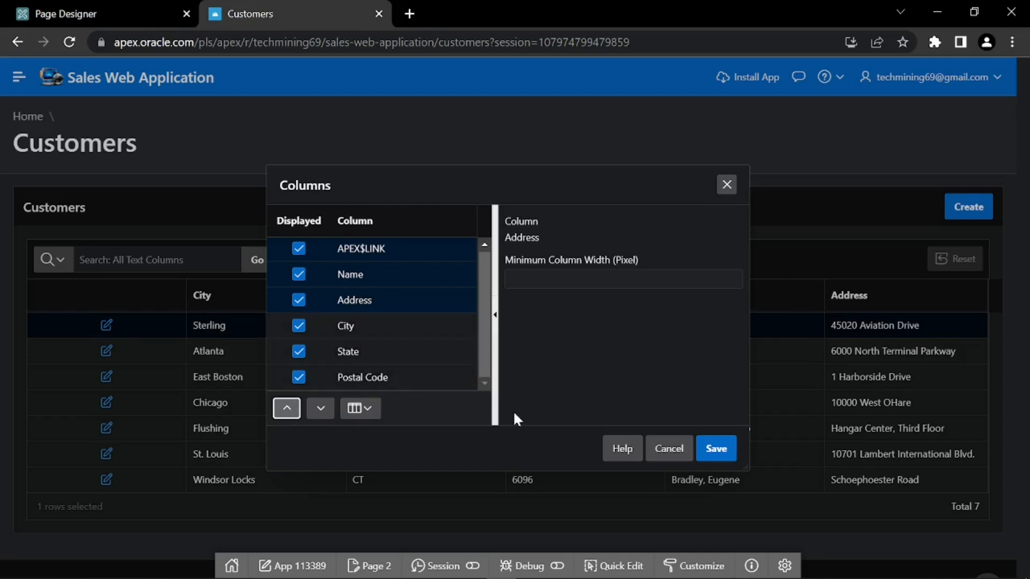
pyautogui.click(717, 449)
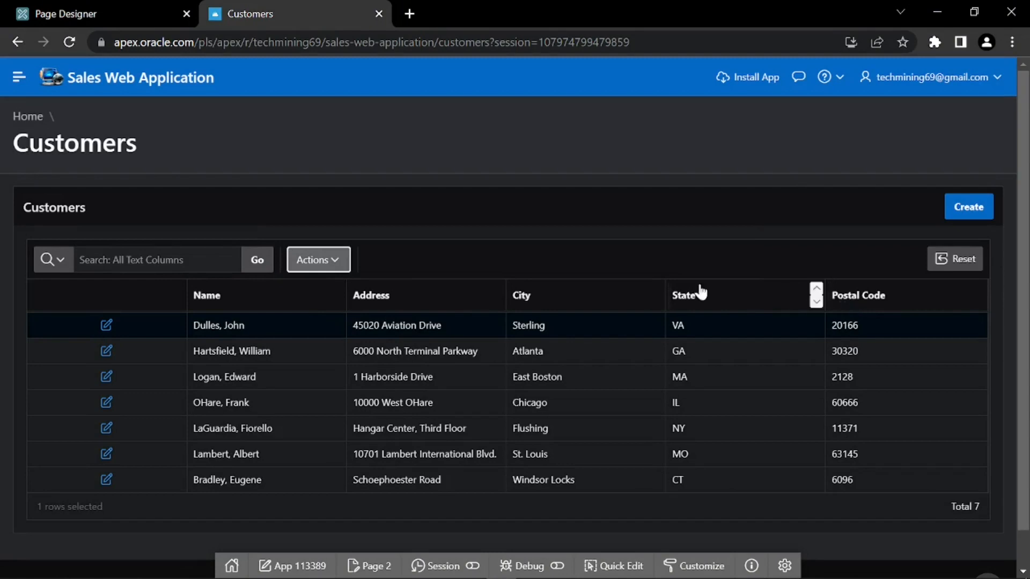
# Save the Name, Address, City, State, Postal Code layout as the default report for all users
pyautogui.click(336, 262)
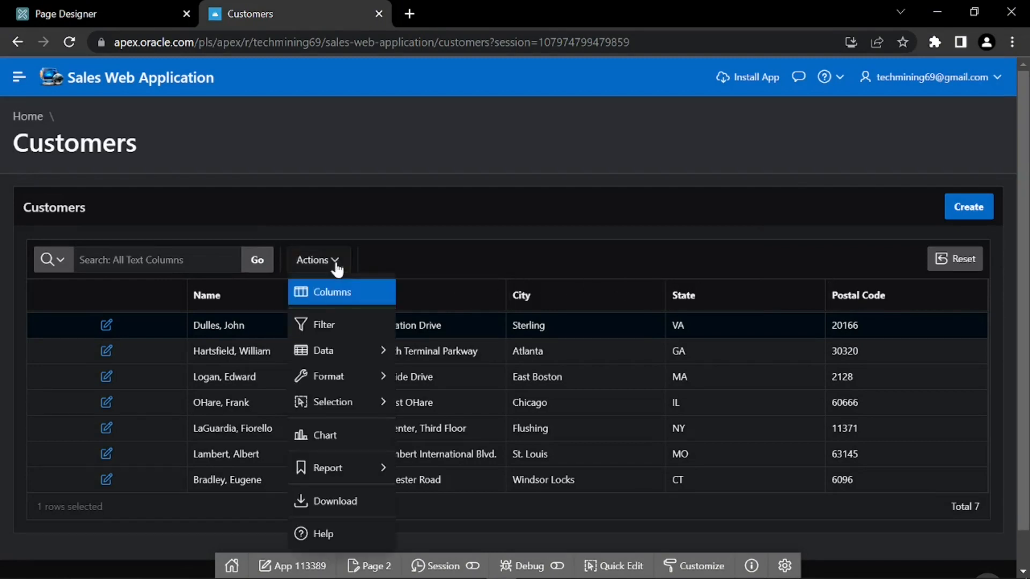
pyautogui.moveTo(339, 474)
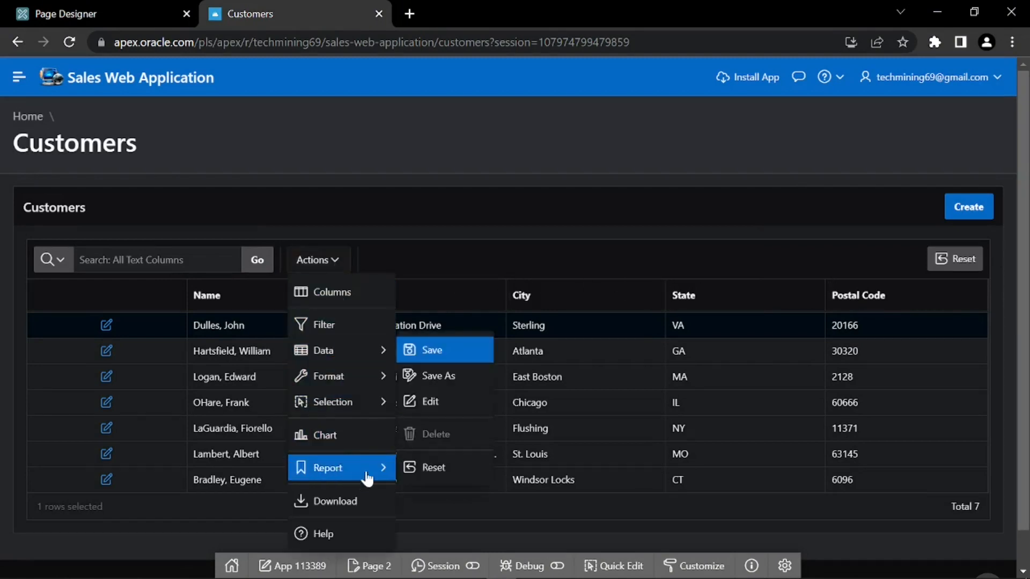
pyautogui.click(443, 354)
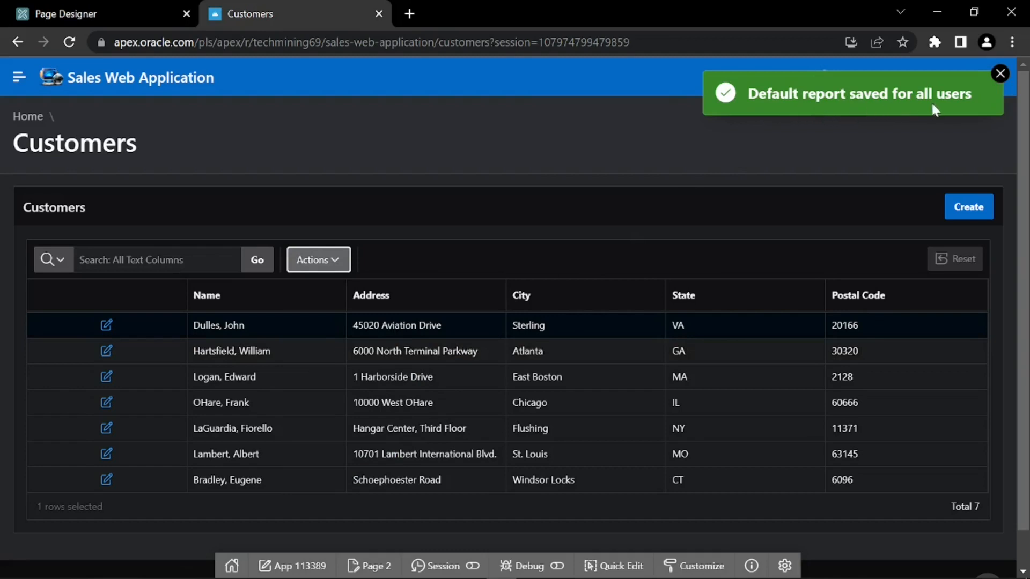
pyautogui.click(999, 75)
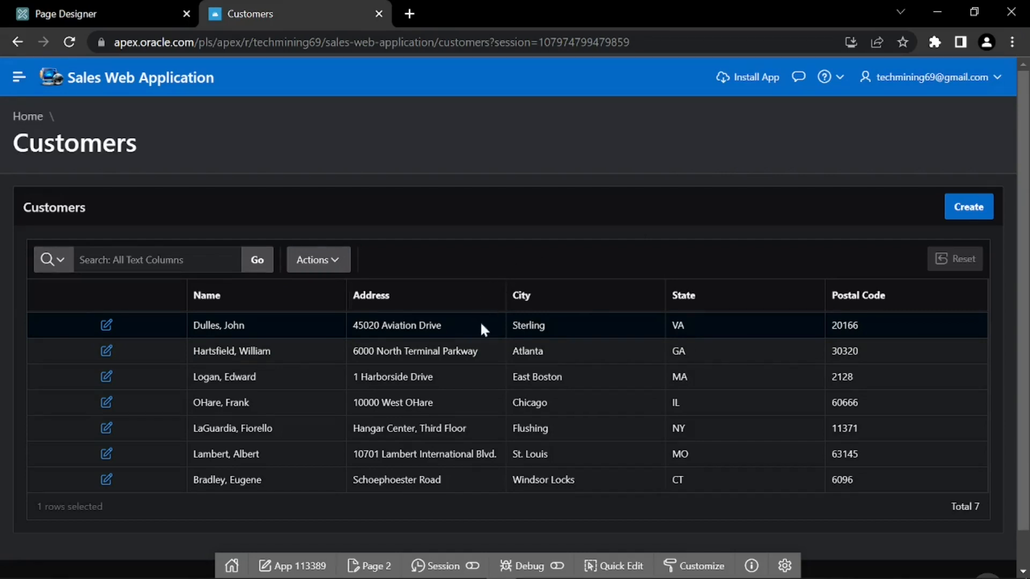
# Back on page 2 in Page Designer, change the CUSTOMER_NAME column's type to Link
pyautogui.click(375, 566)
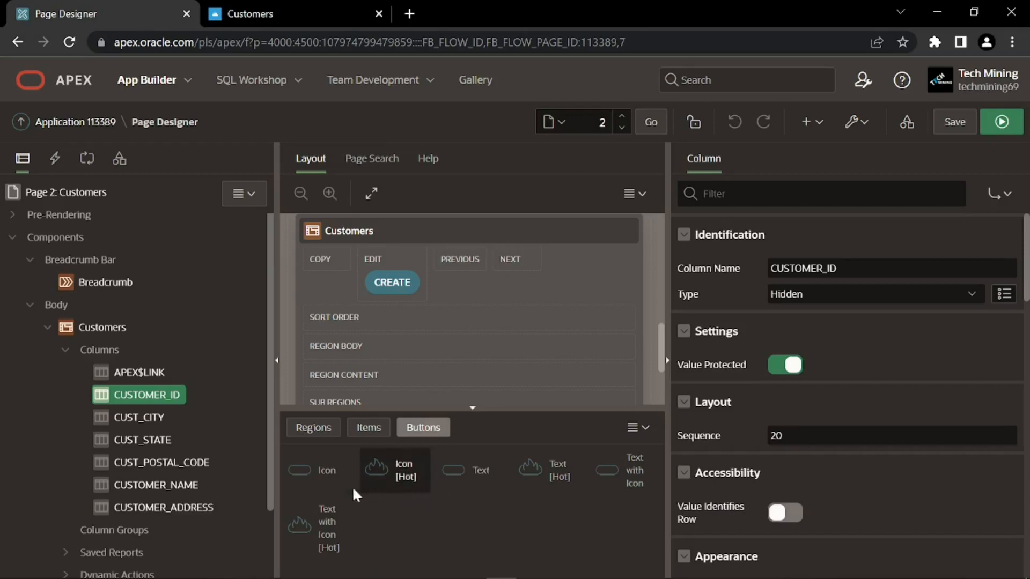
pyautogui.click(161, 485)
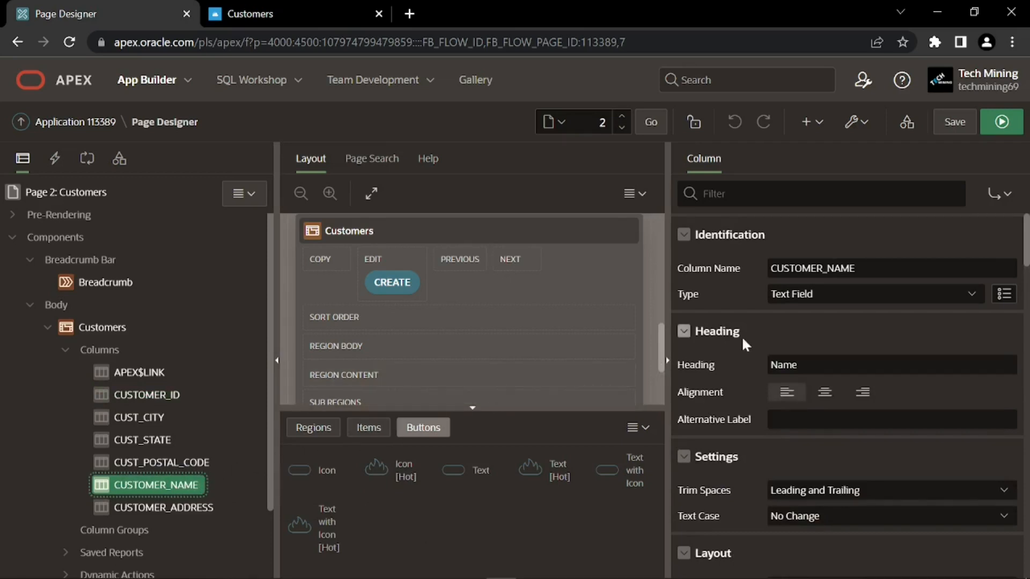
pyautogui.click(770, 327)
pyautogui.click(793, 295)
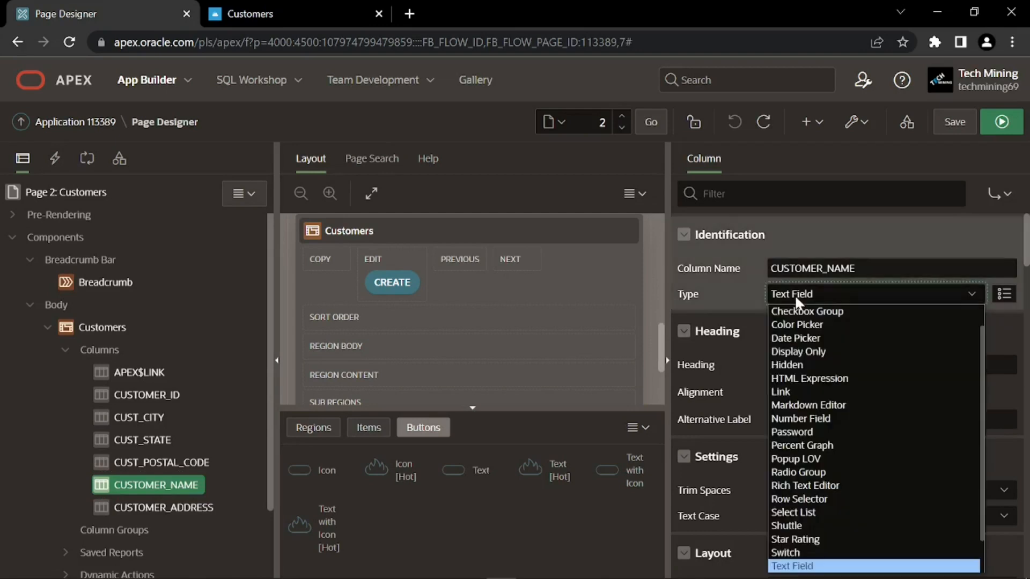
pyautogui.click(779, 393)
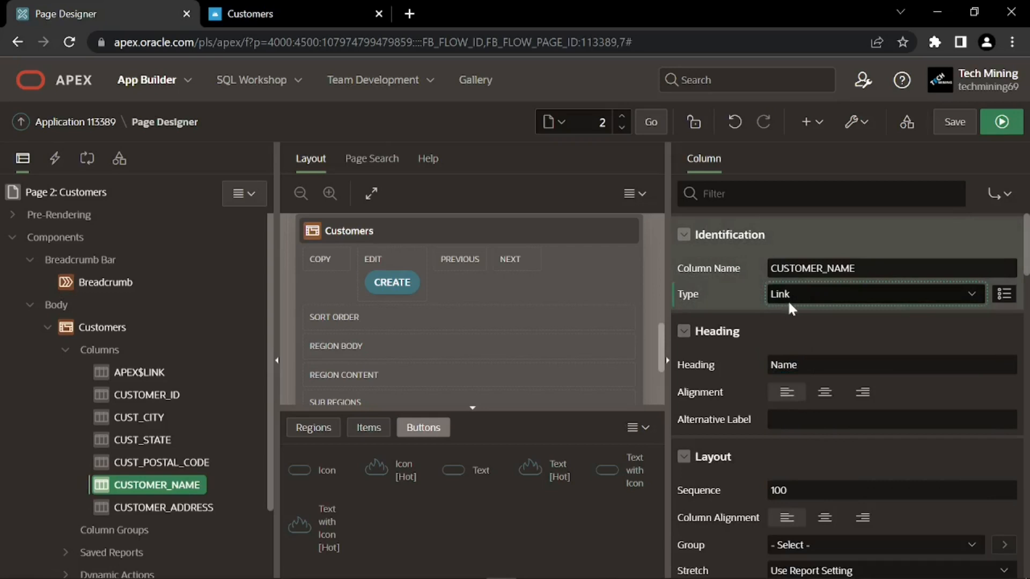
pyautogui.scroll(-2, 749, 354)
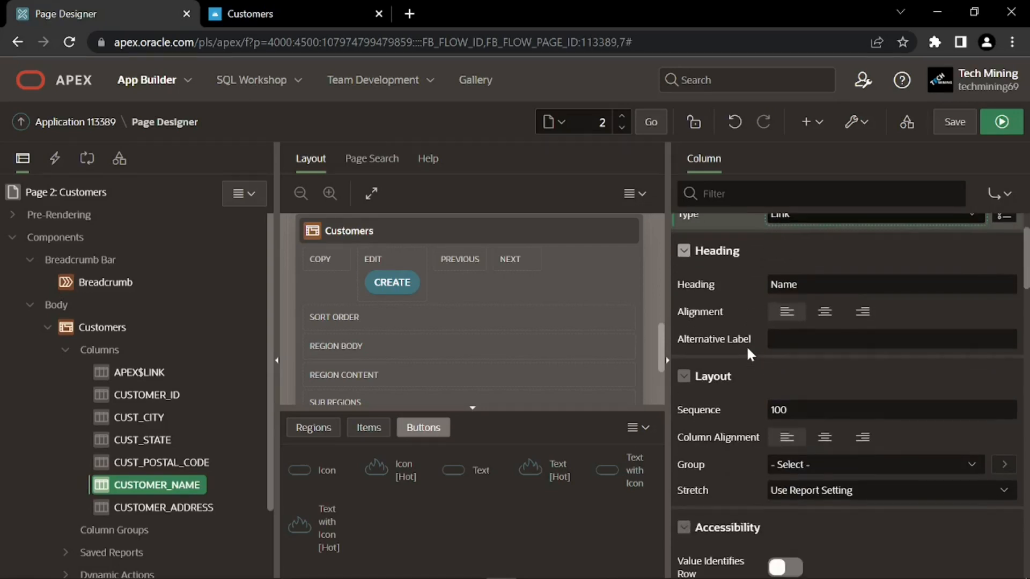
pyautogui.scroll(-2, 750, 354)
pyautogui.scroll(-6, 749, 354)
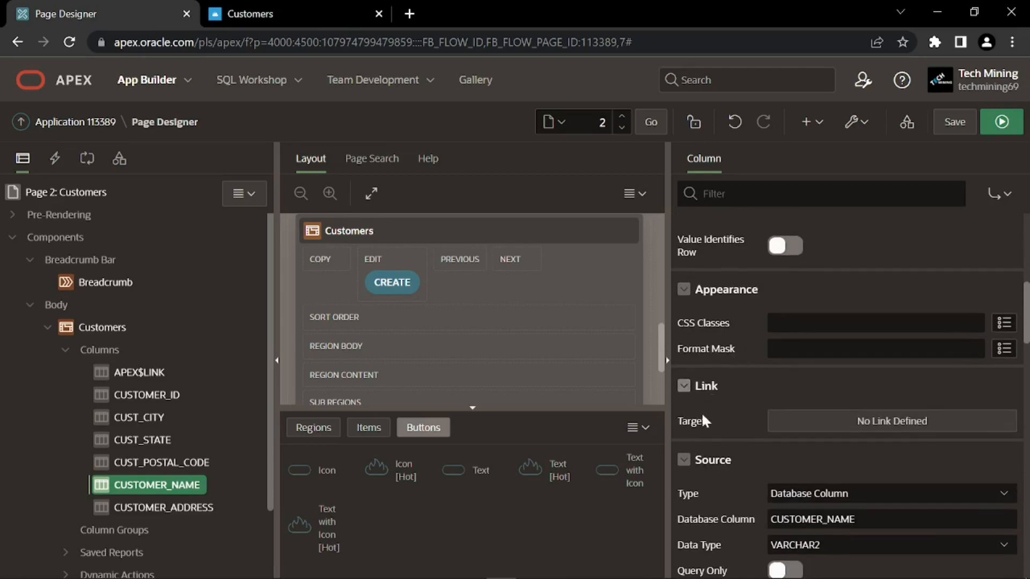
# Point the CUSTOMER_NAME link at page 7, Customer Details, setting the P7_CUSTOMER_ID item
pyautogui.click(855, 424)
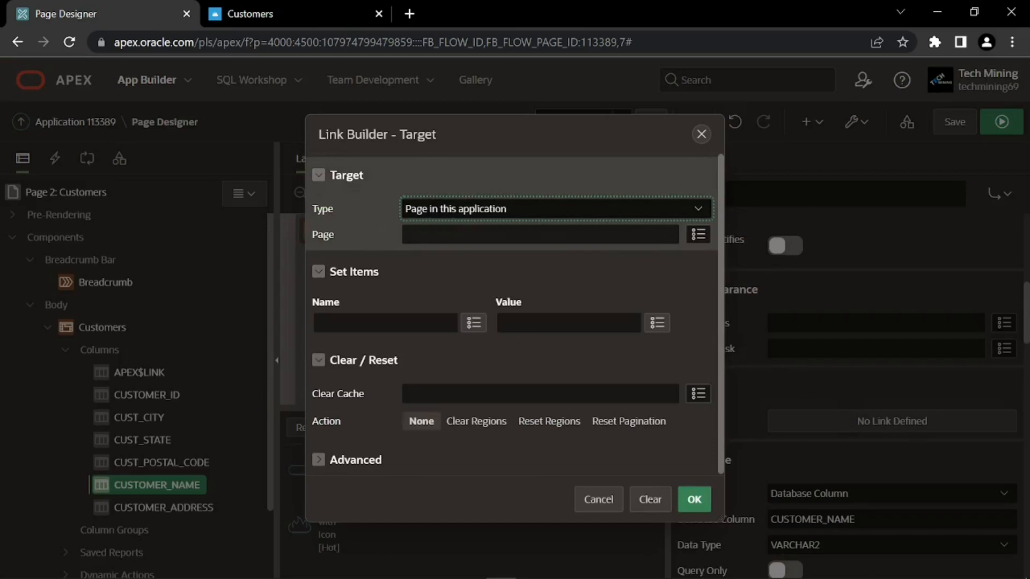
pyautogui.click(696, 236)
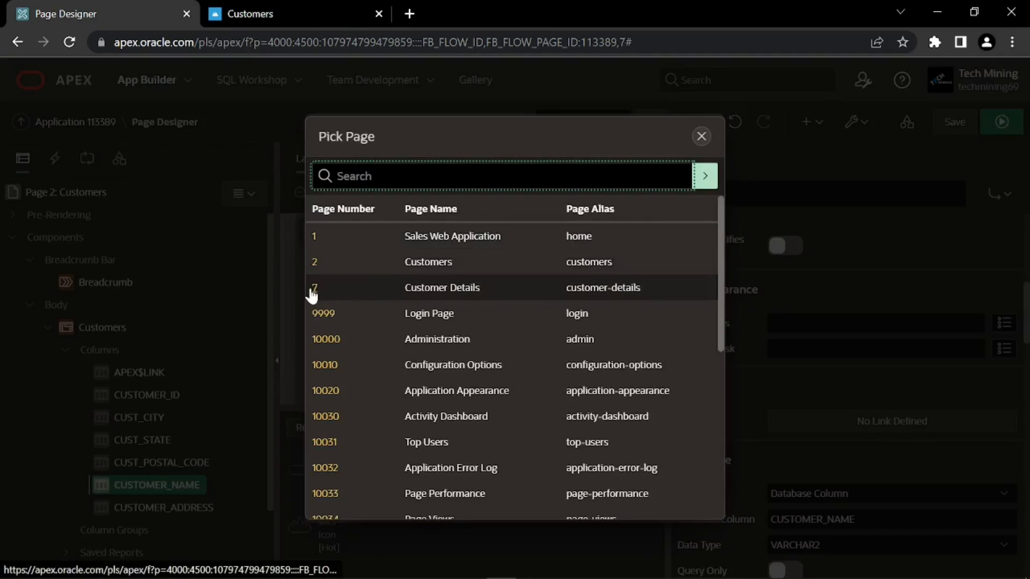
pyautogui.click(314, 290)
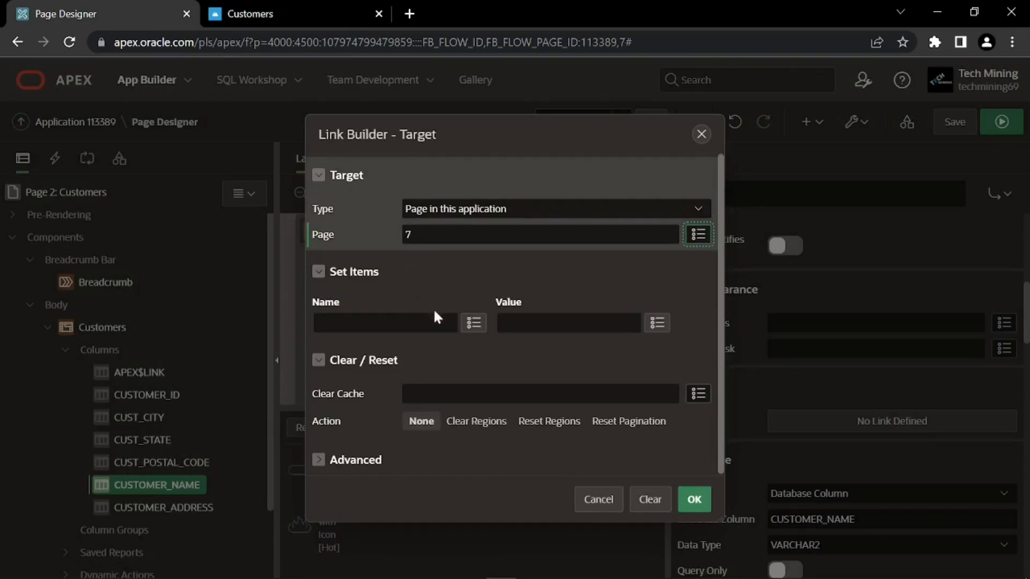
pyautogui.click(474, 324)
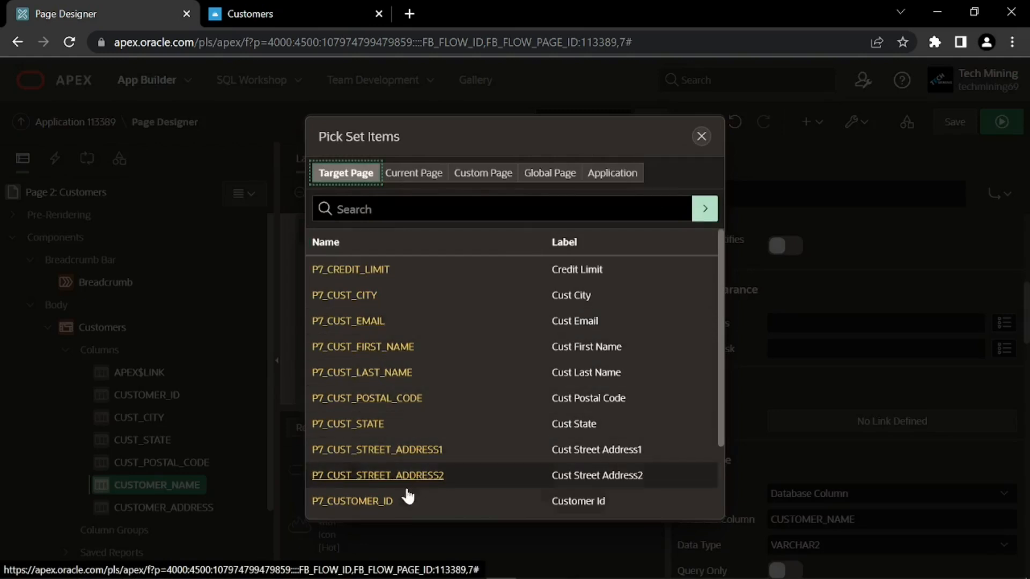
pyautogui.click(331, 502)
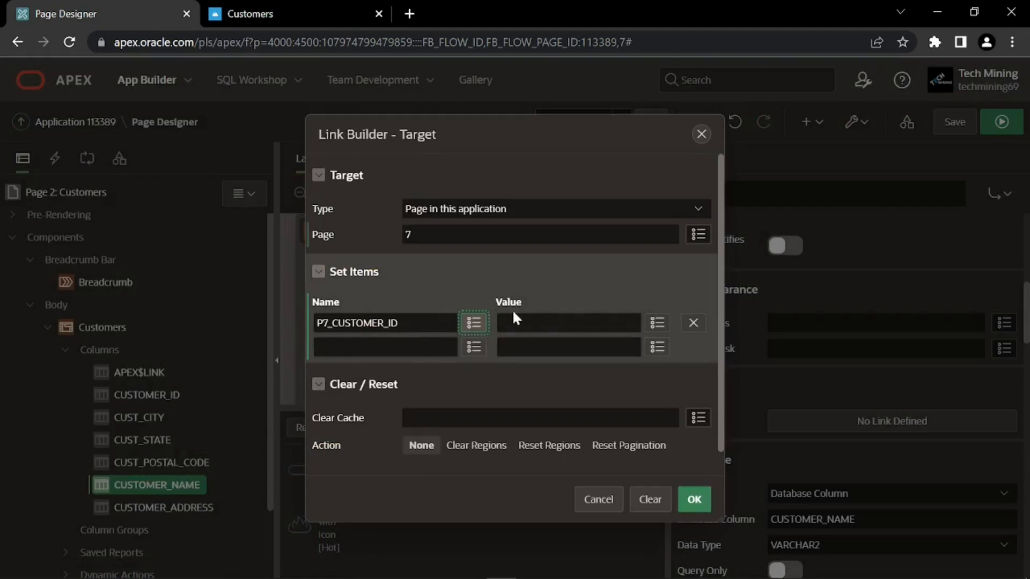
# Pass &CUSTOMER_ID. as the item value, clear page 7's cache, and confirm the link
pyautogui.click(656, 324)
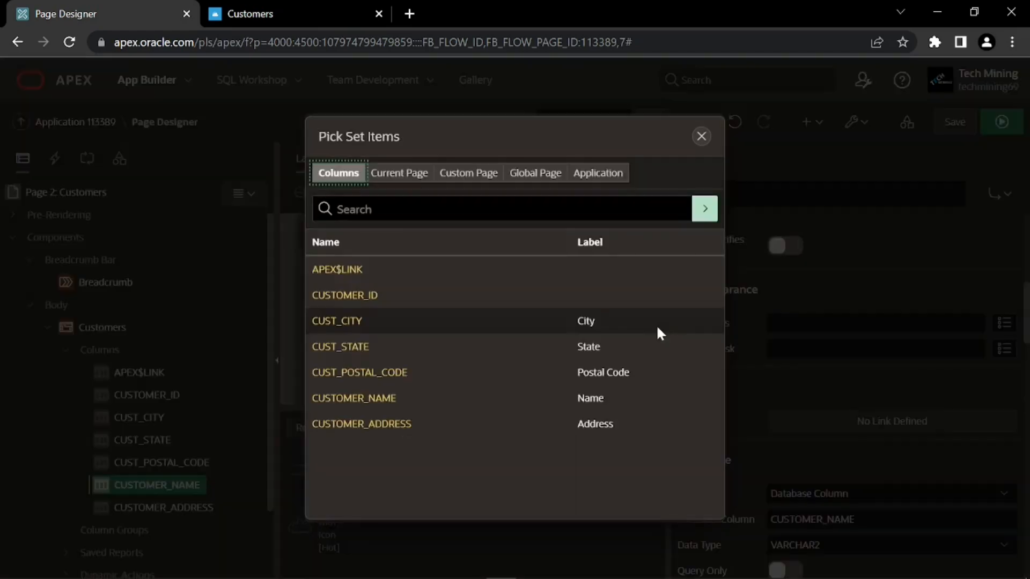
pyautogui.click(344, 296)
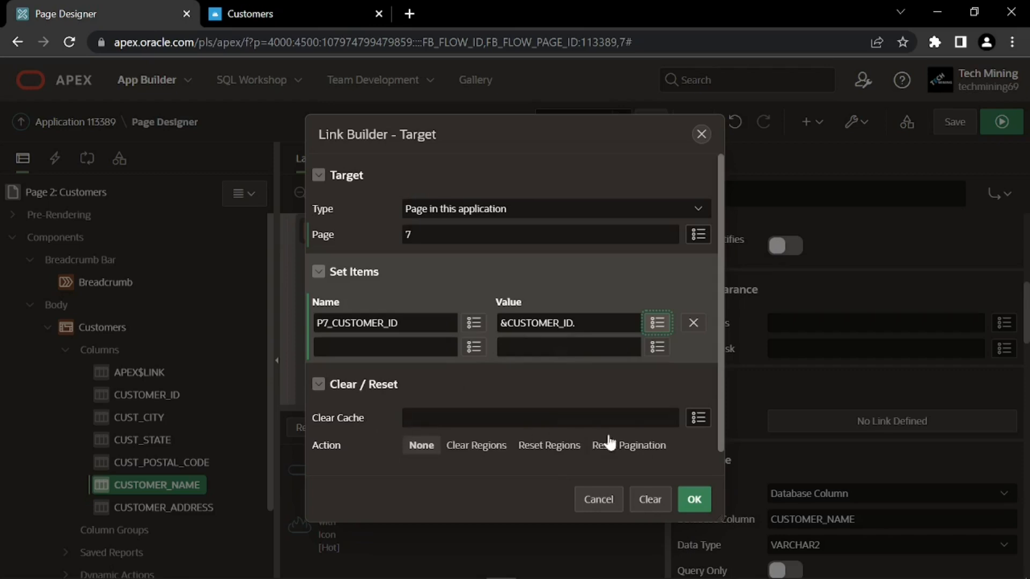
pyautogui.click(697, 418)
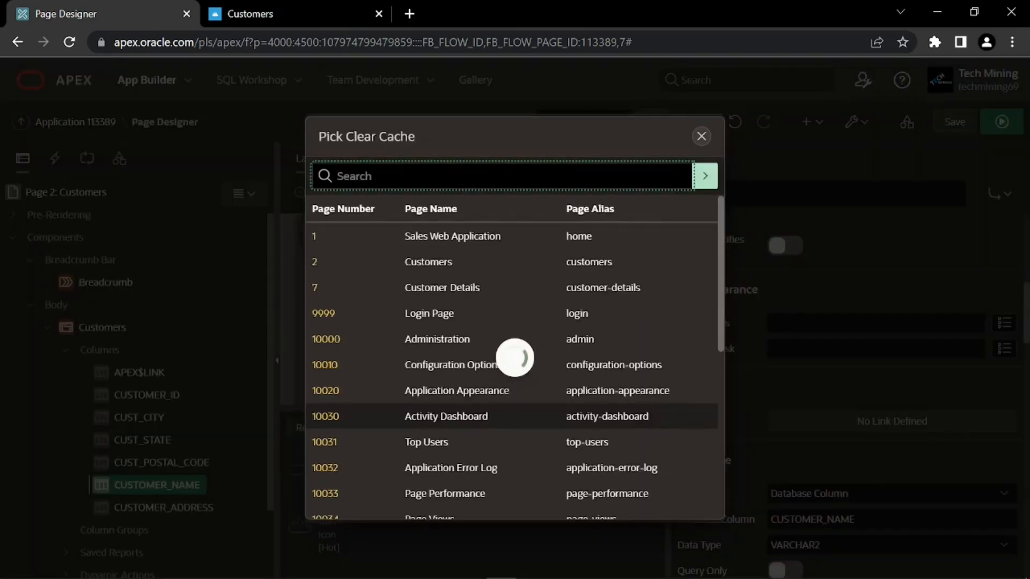
pyautogui.click(321, 288)
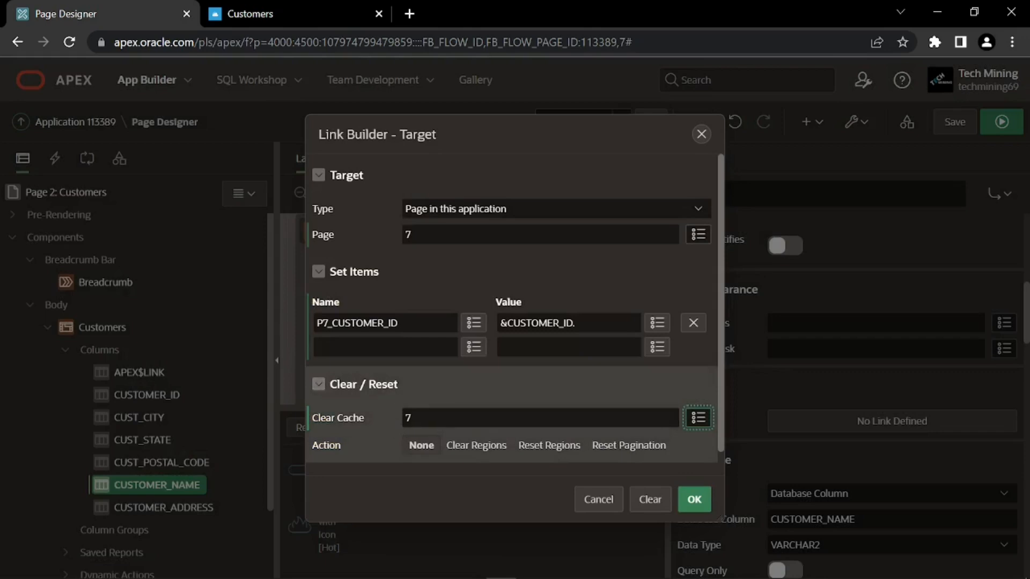
pyautogui.click(421, 446)
pyautogui.scroll(-1, 424, 451)
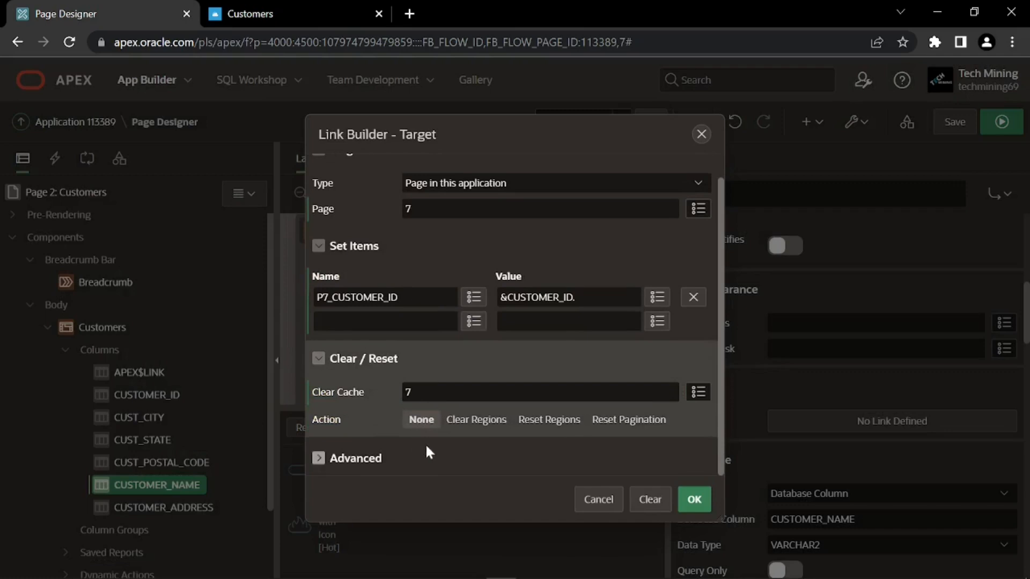
pyautogui.click(693, 500)
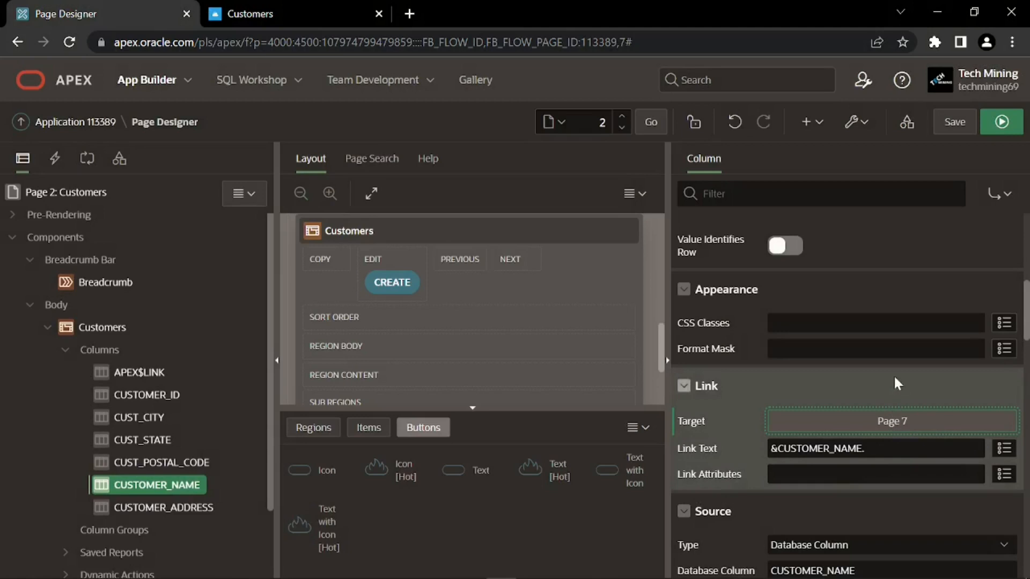
# Save and run the page, open the first customer's Customer Details form from their name, then close it
pyautogui.click(1002, 122)
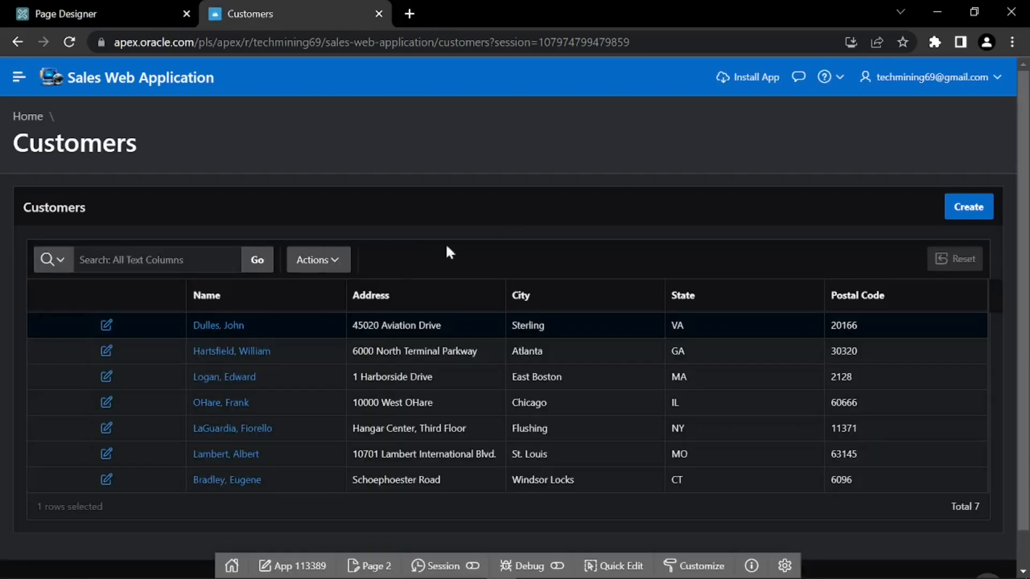
pyautogui.click(217, 330)
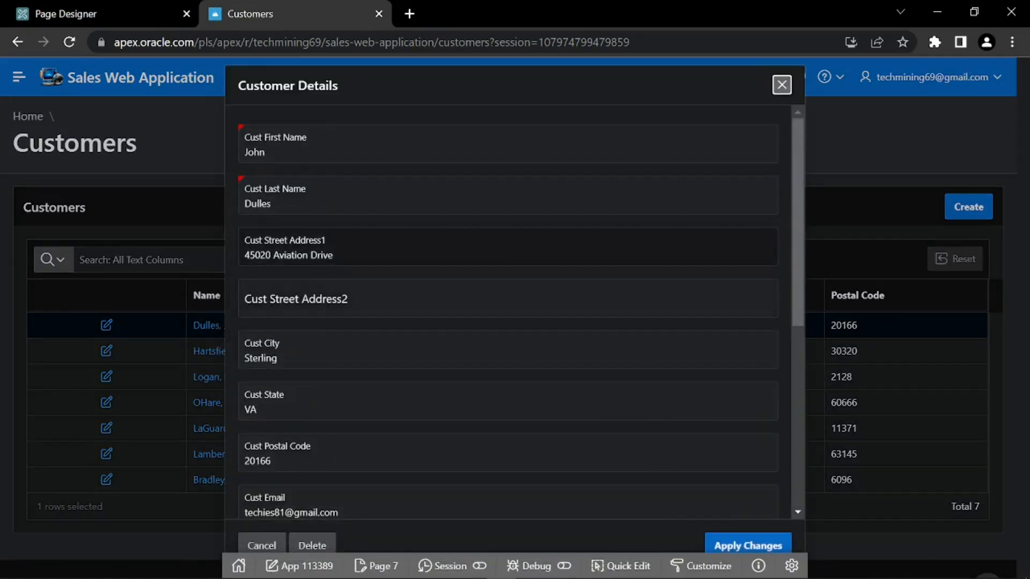
pyautogui.scroll(-7, 498, 273)
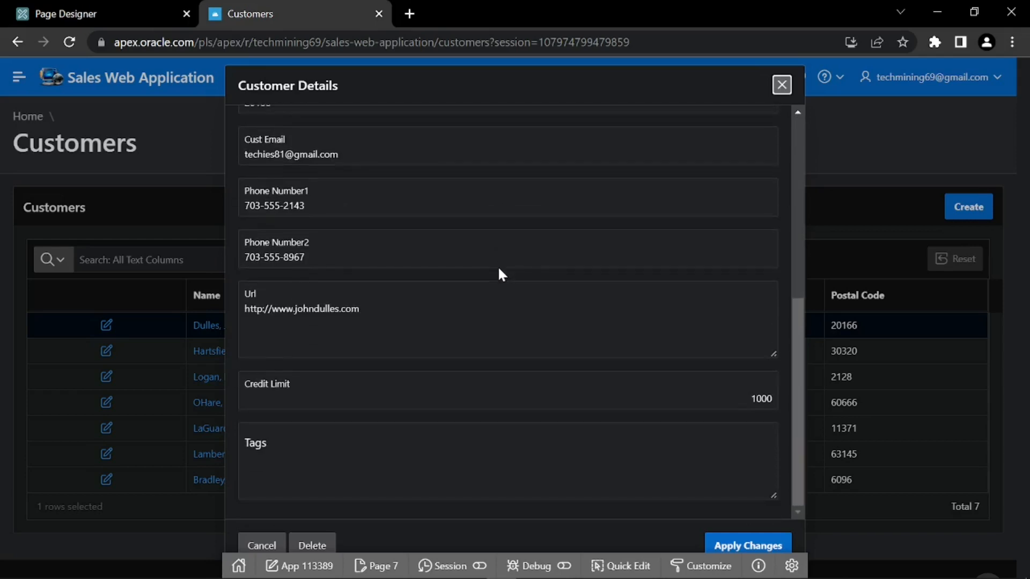
pyautogui.scroll(4, 499, 274)
pyautogui.scroll(3, 502, 274)
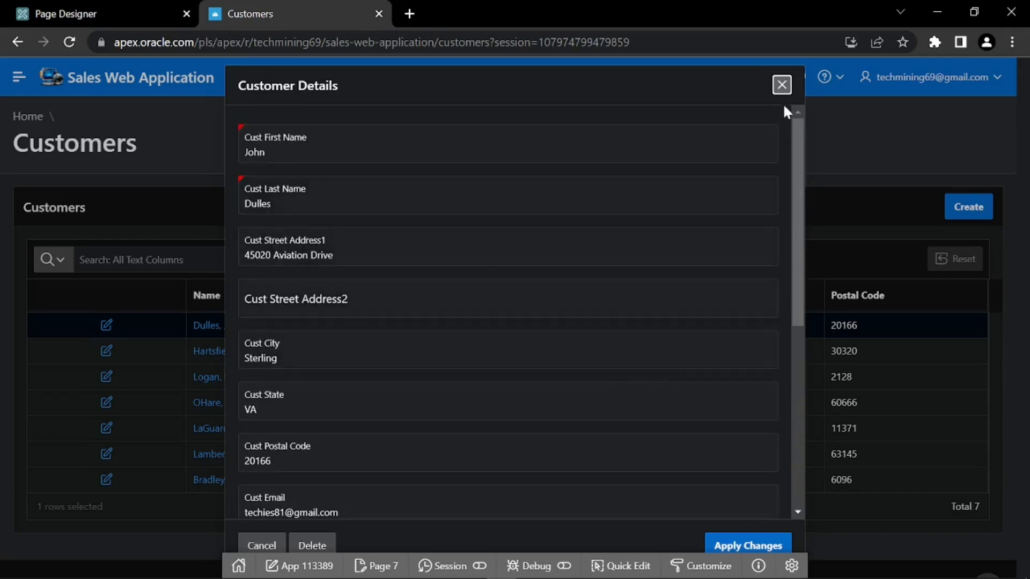
pyautogui.click(782, 85)
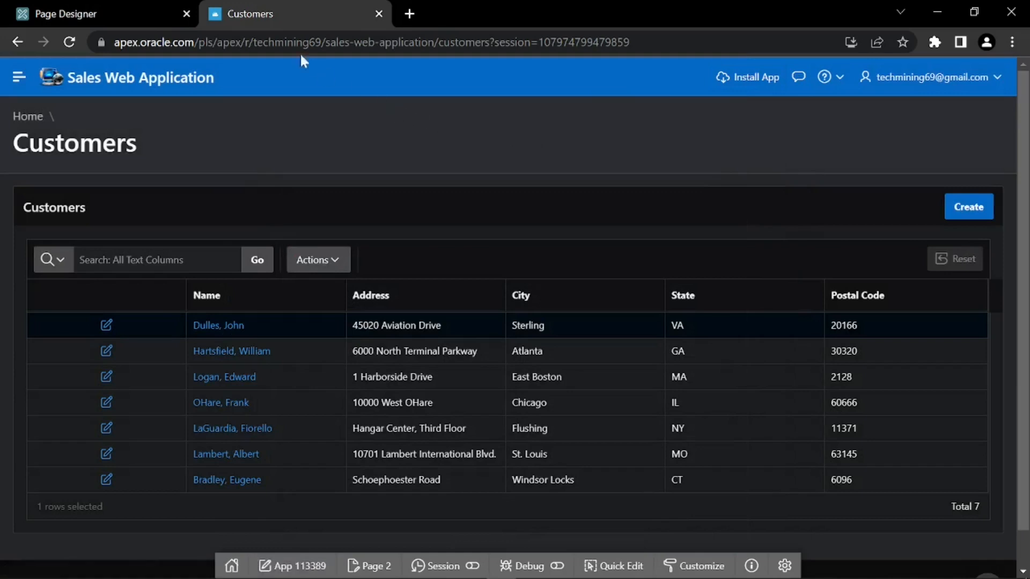
# Set the APEX$LINK column's type to Hidden and save and run the page again
pyautogui.click(134, 10)
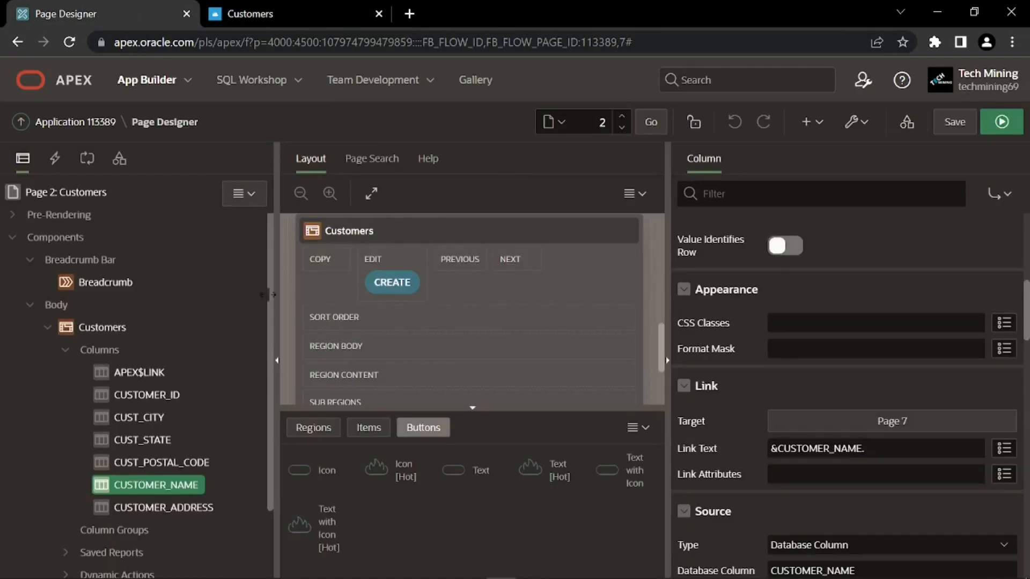
pyautogui.click(142, 371)
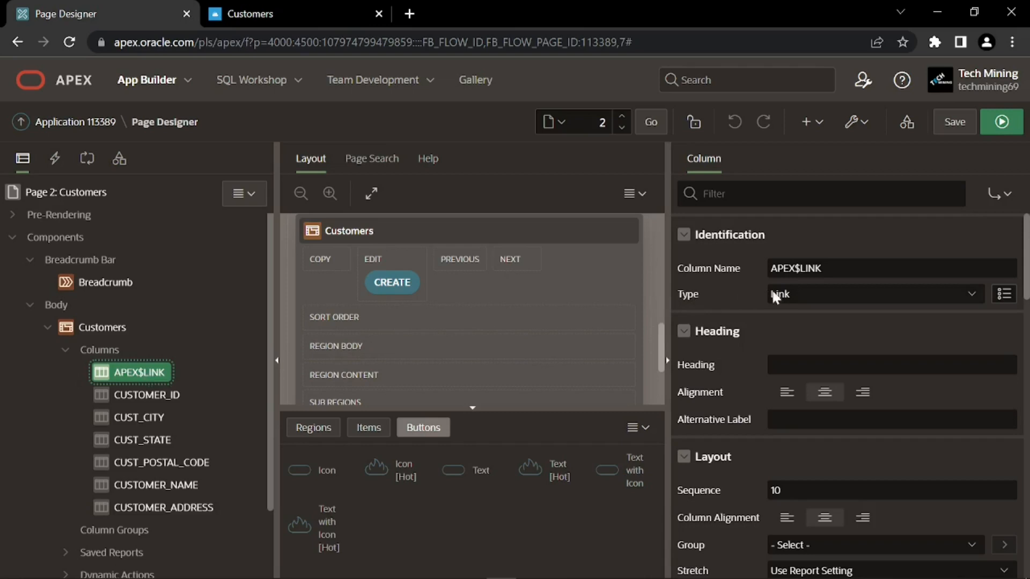
pyautogui.click(793, 295)
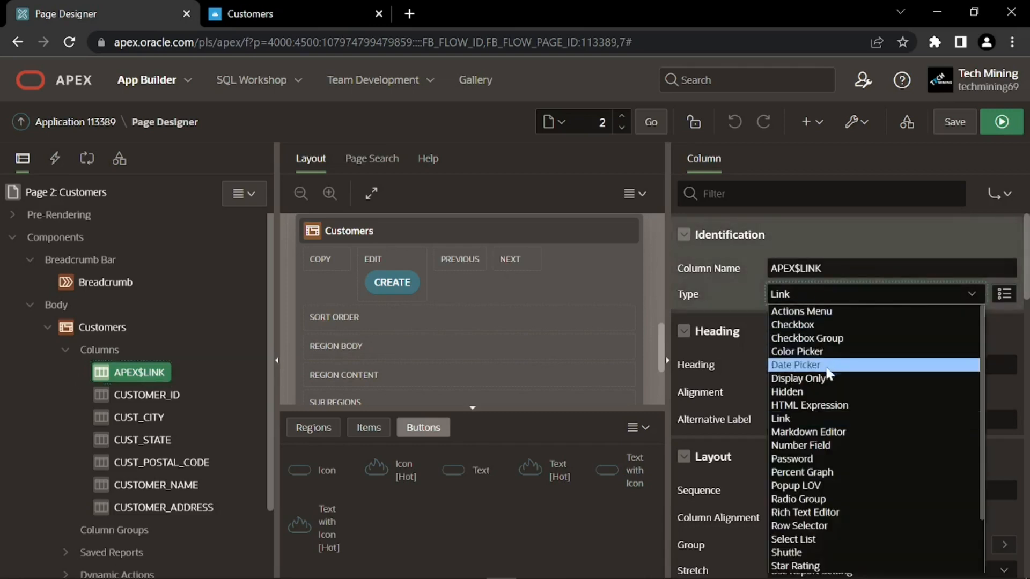
pyautogui.click(805, 392)
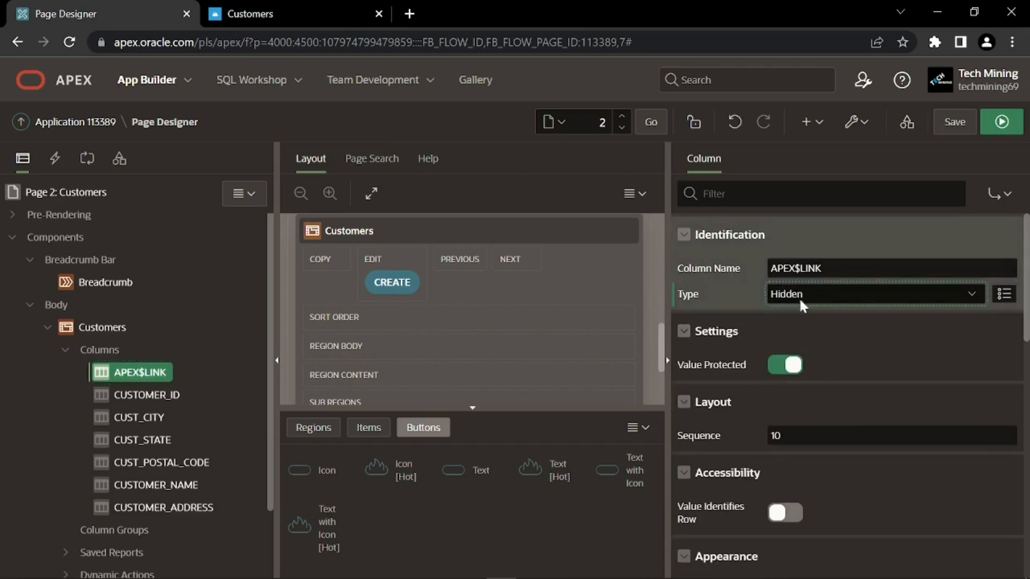
pyautogui.click(1003, 128)
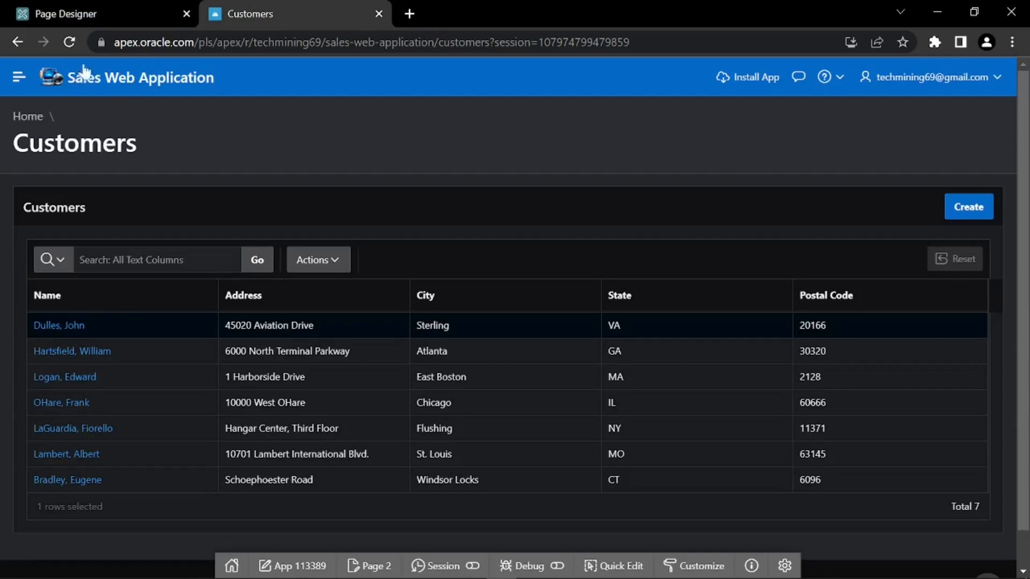
# Switch back to Page Designer and select the Customers region to show its properties
pyautogui.click(114, 14)
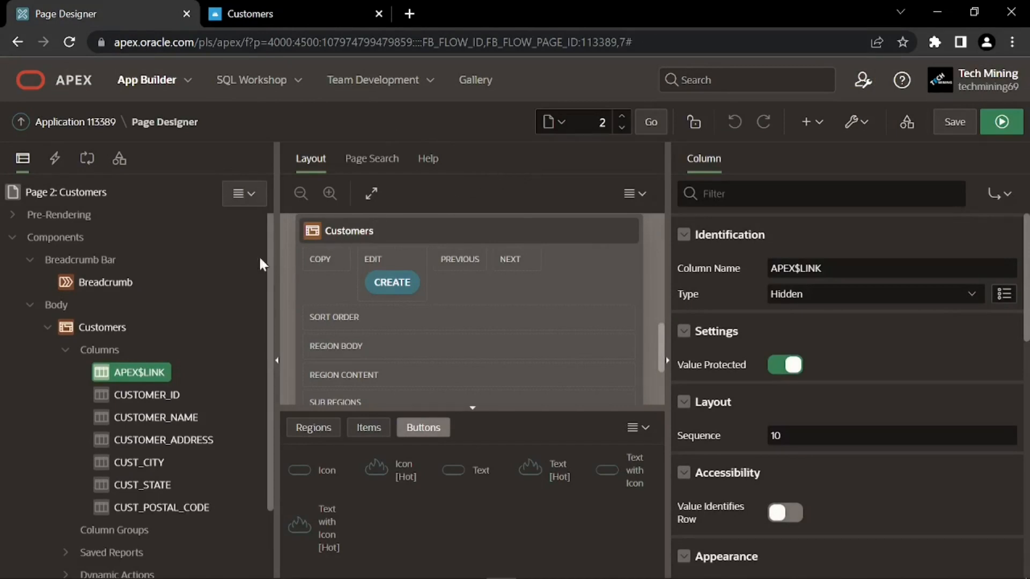
pyautogui.click(91, 328)
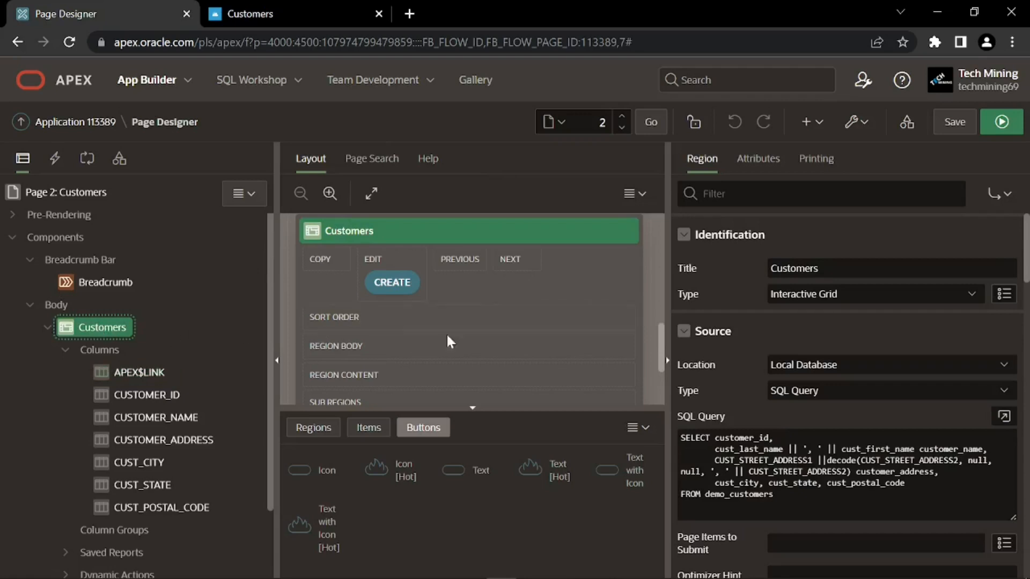
pyautogui.scroll(-2, 760, 337)
pyautogui.scroll(-9, 760, 337)
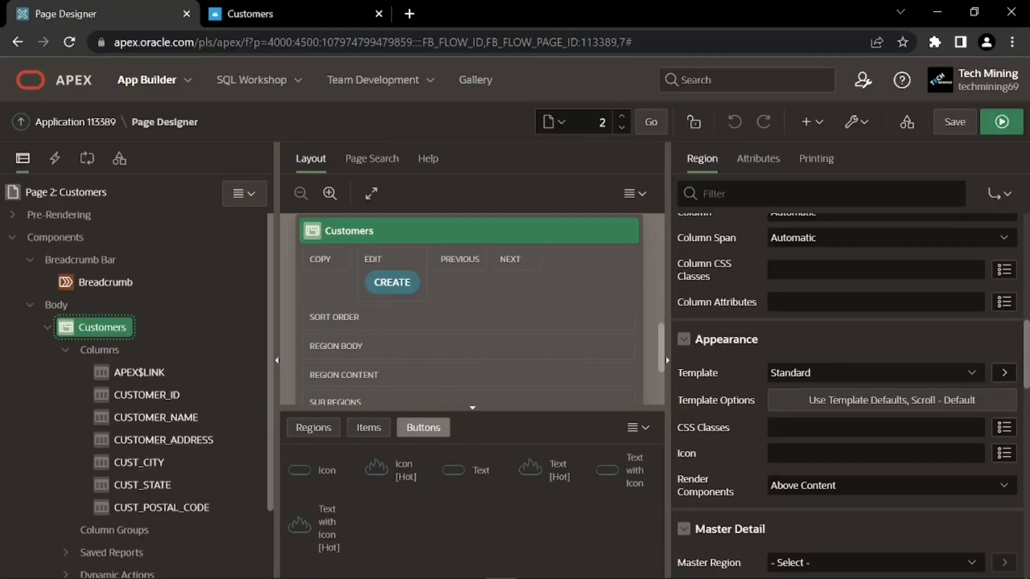
pyautogui.scroll(-2, 194, 409)
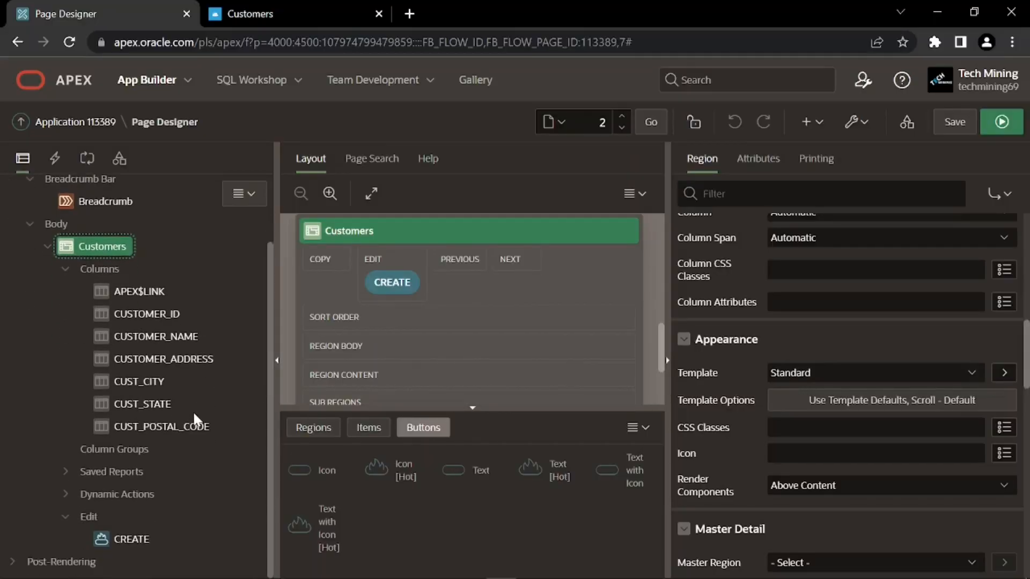
# Relabel the CREATE button 'Create Customer' and set its position to Copy
pyautogui.click(130, 539)
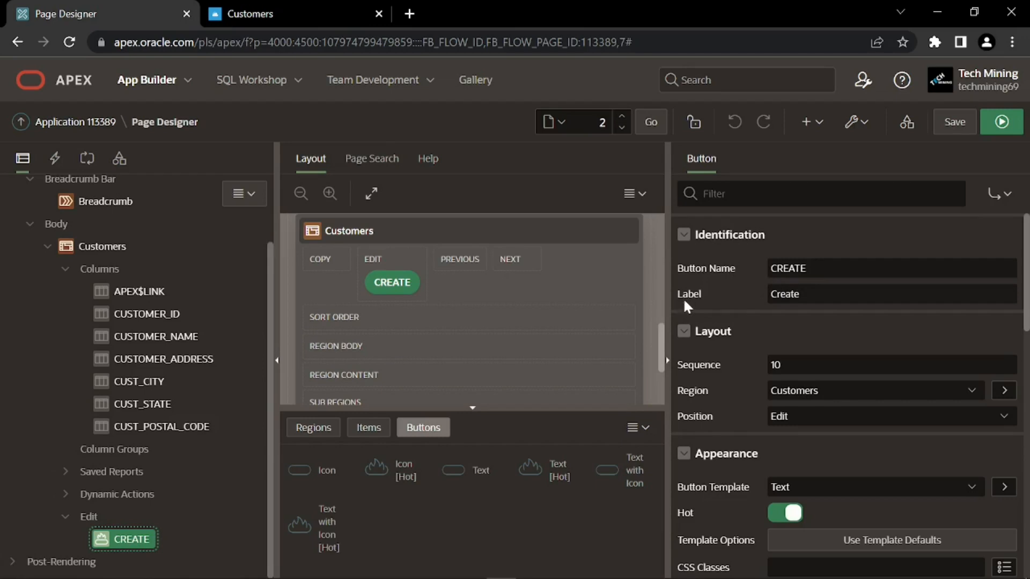
pyautogui.click(826, 294)
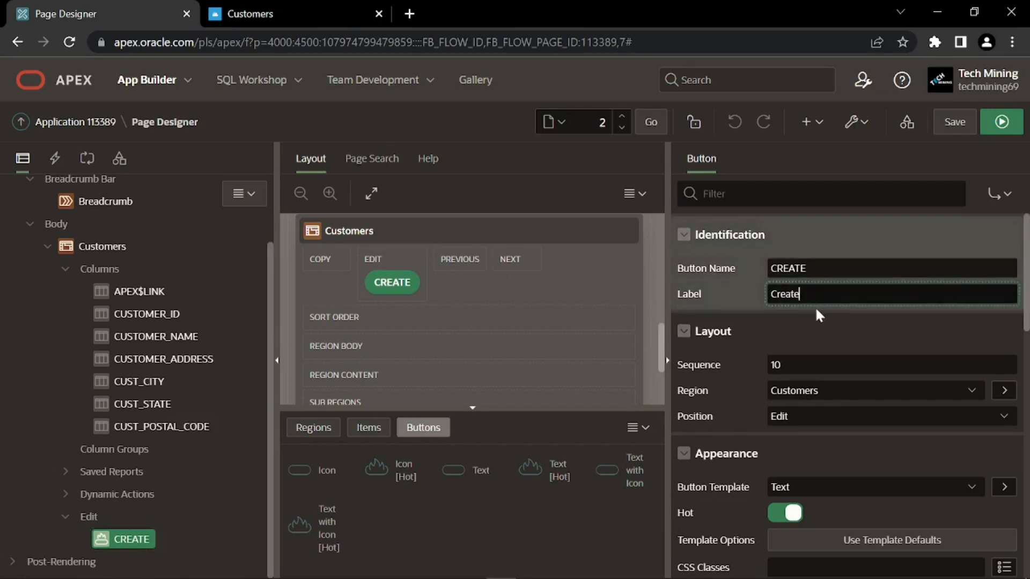
pyautogui.write('Customer')
pyautogui.press('Return')
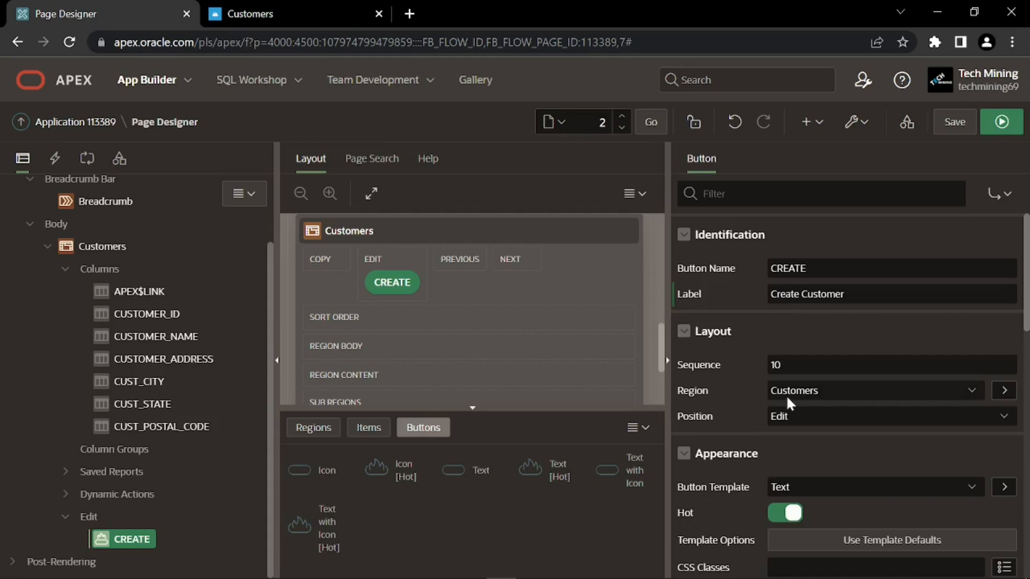
pyautogui.click(777, 416)
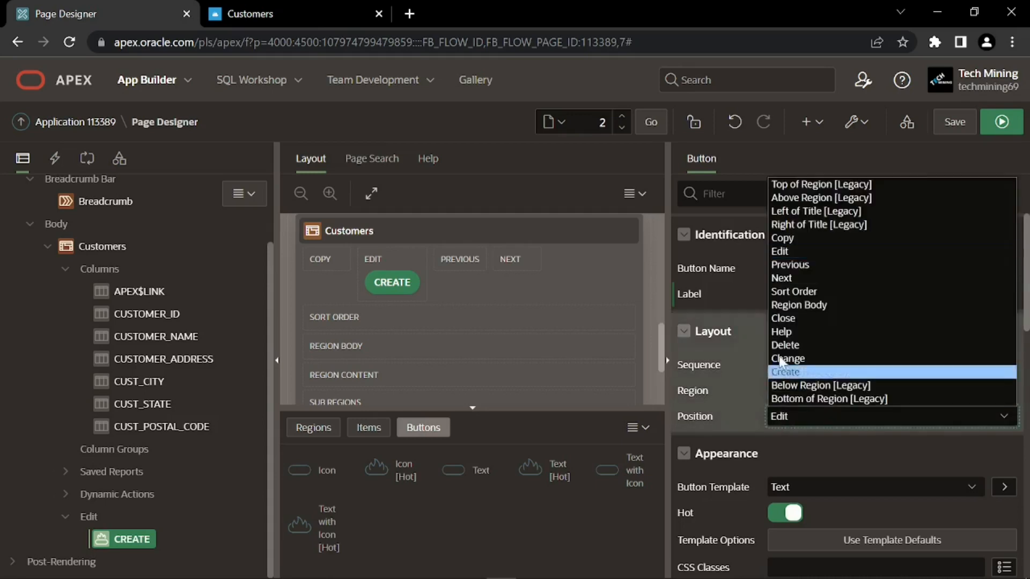
pyautogui.click(787, 239)
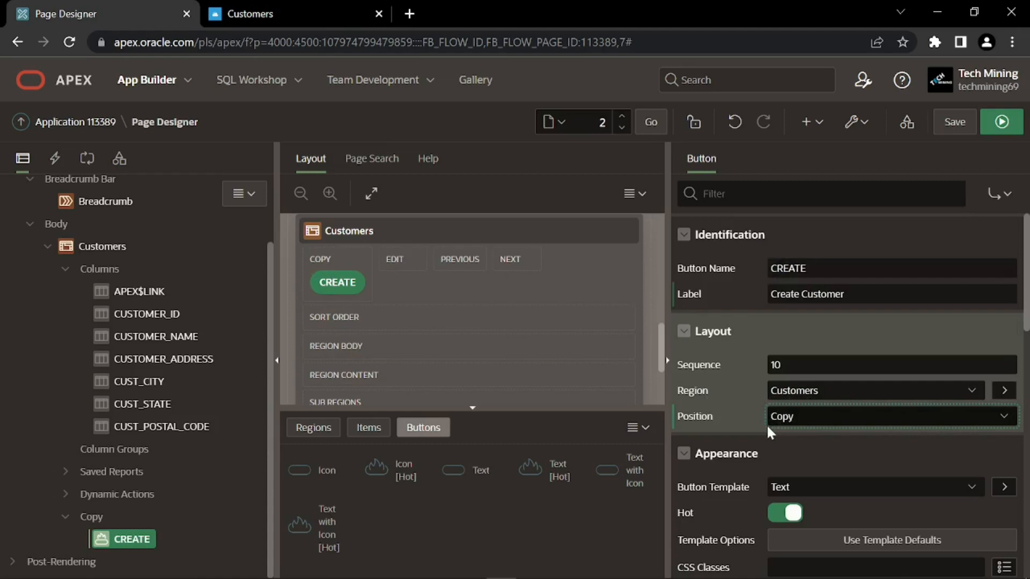
# Confirm the button's link target stays page 7 and save the page
pyautogui.scroll(-3, 750, 427)
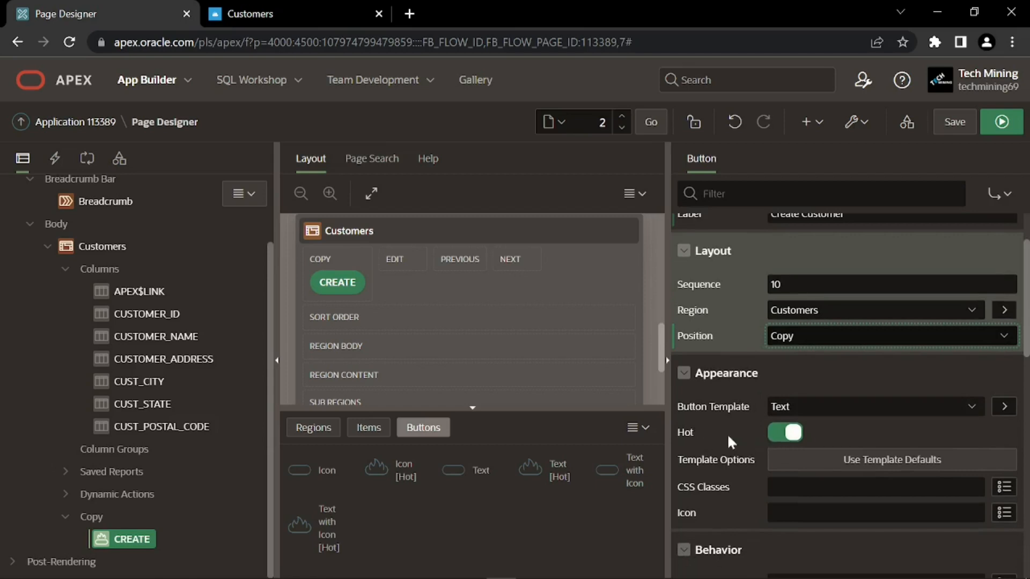
pyautogui.scroll(-9, 726, 434)
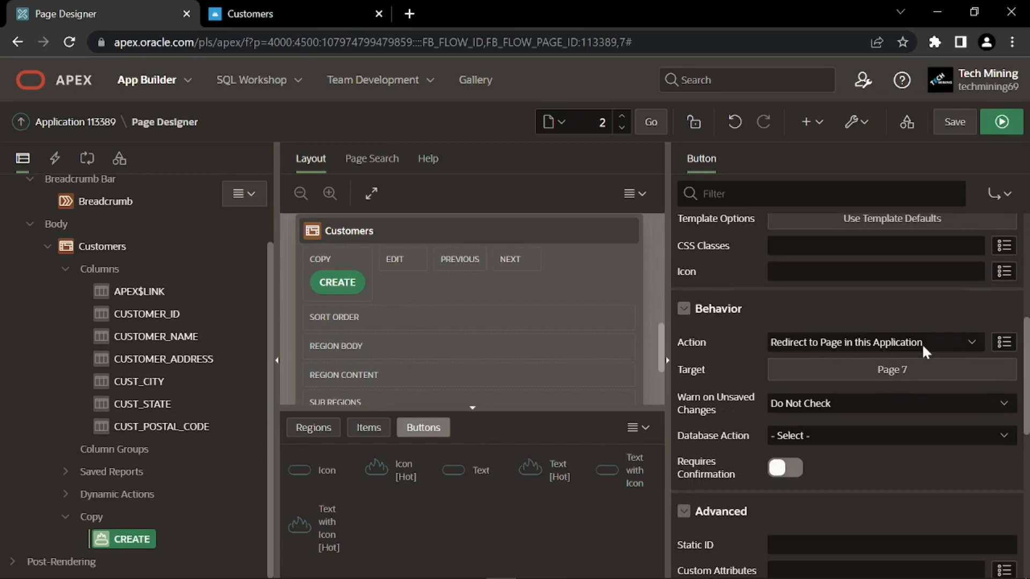
pyautogui.click(838, 370)
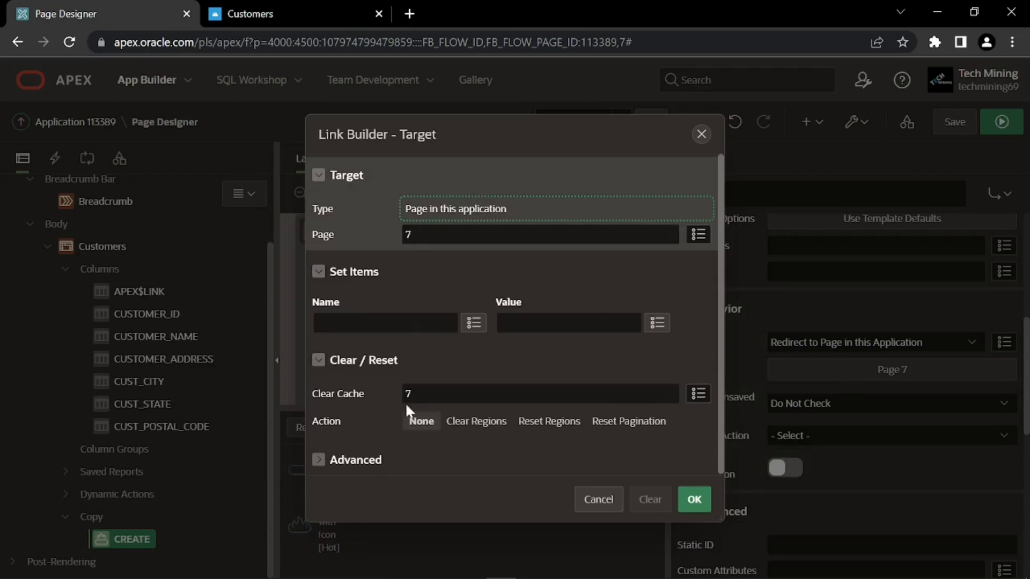
pyautogui.click(695, 498)
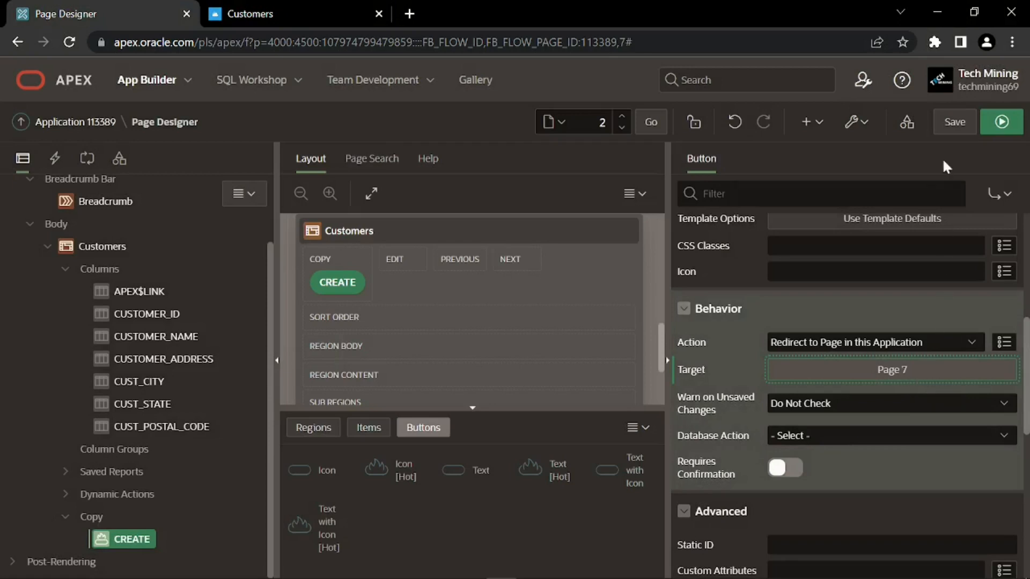
pyautogui.click(954, 122)
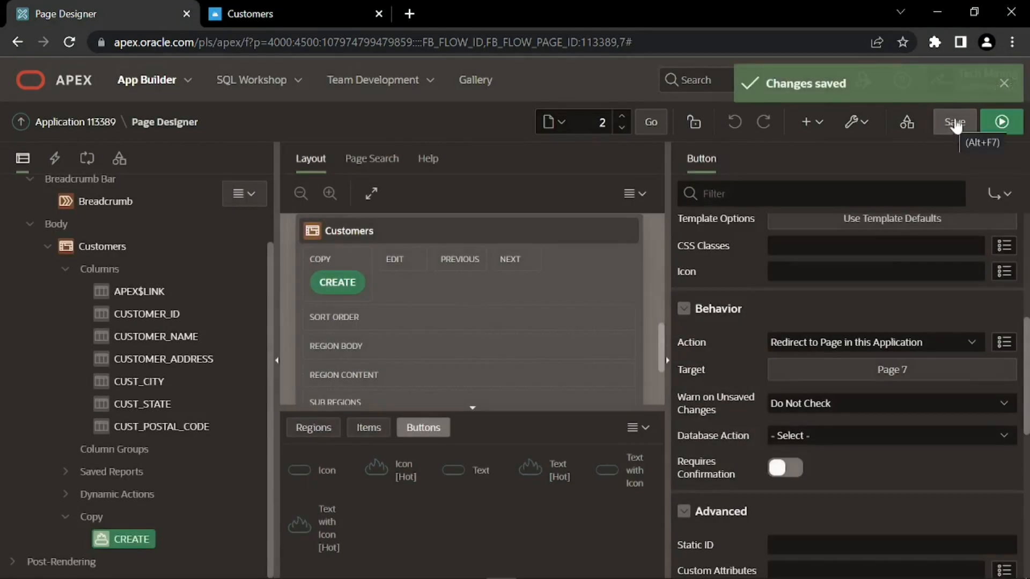
# Dismiss the saved message and load Page 7: Customer Details in Page Designer
pyautogui.click(1004, 85)
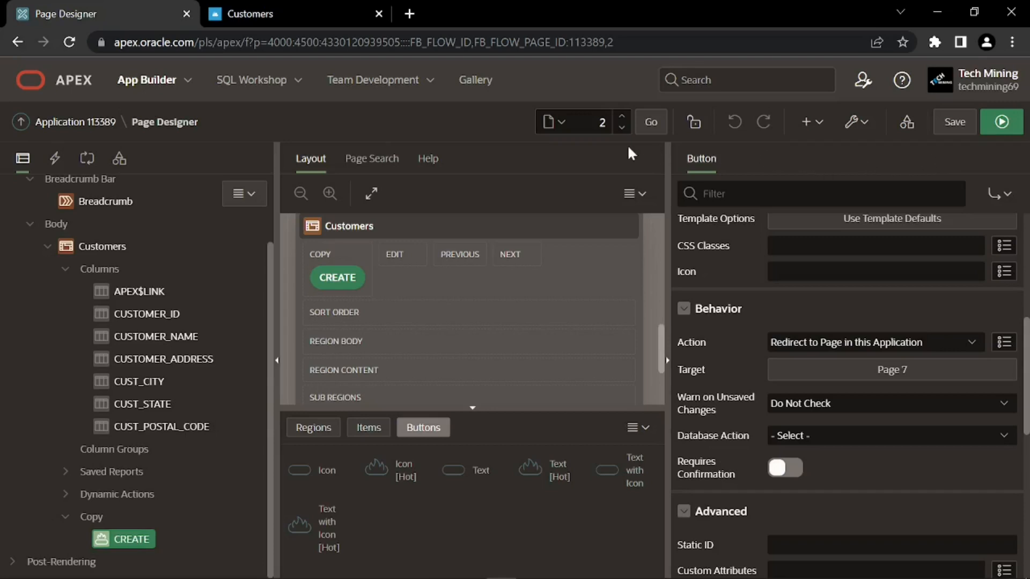
pyautogui.doubleClick(603, 122)
pyautogui.click(650, 126)
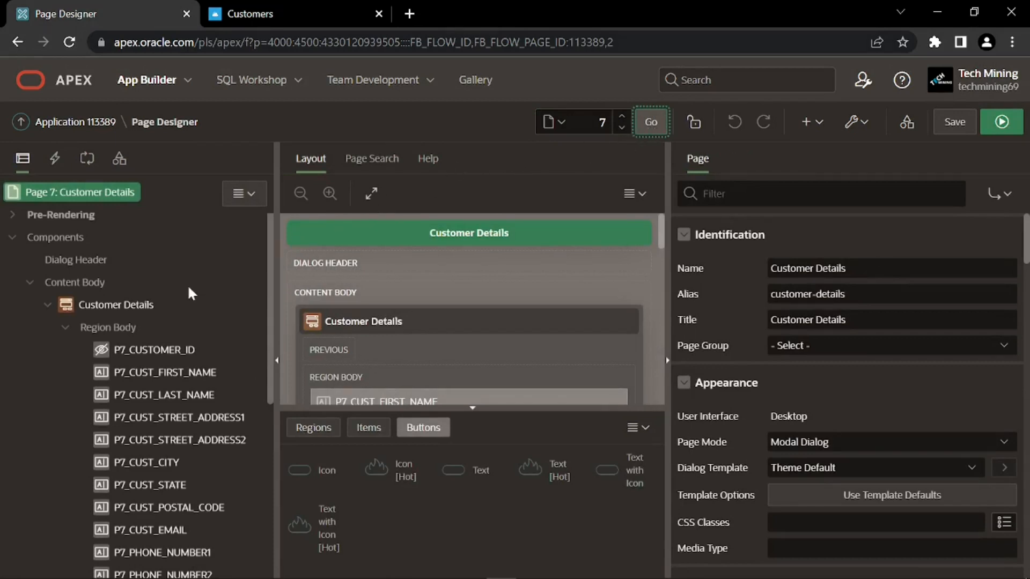
# Relabel P7_CUST_FIRST_NAME as 'First Name'
pyautogui.click(146, 378)
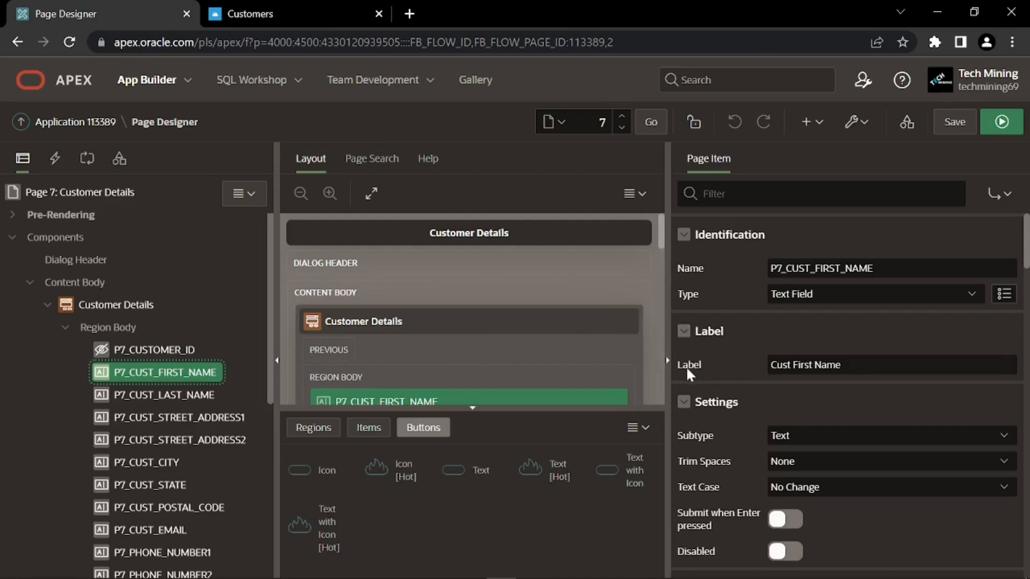
pyautogui.moveTo(843, 364); pyautogui.dragTo(762, 373)
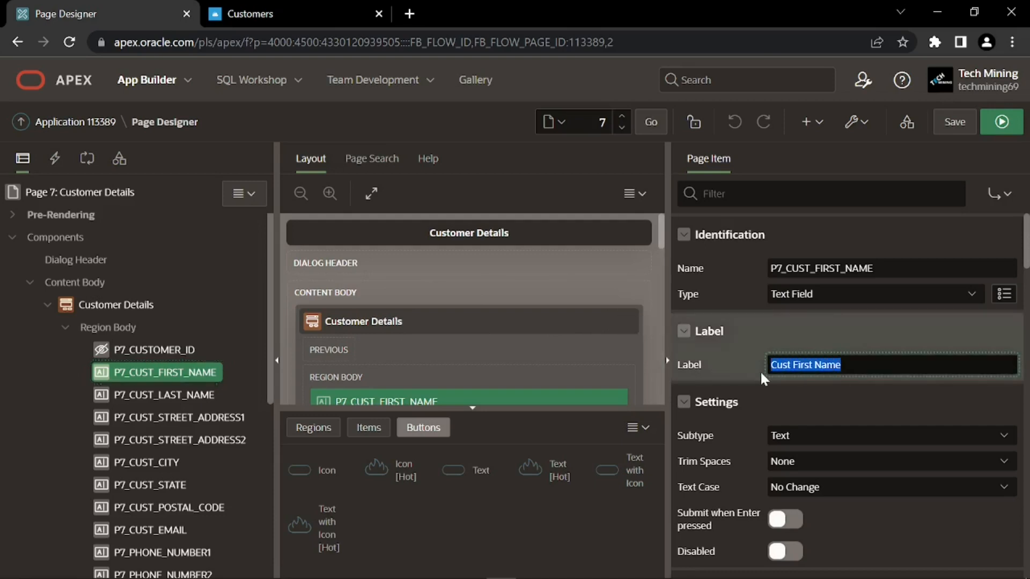
pyautogui.write('First Name')
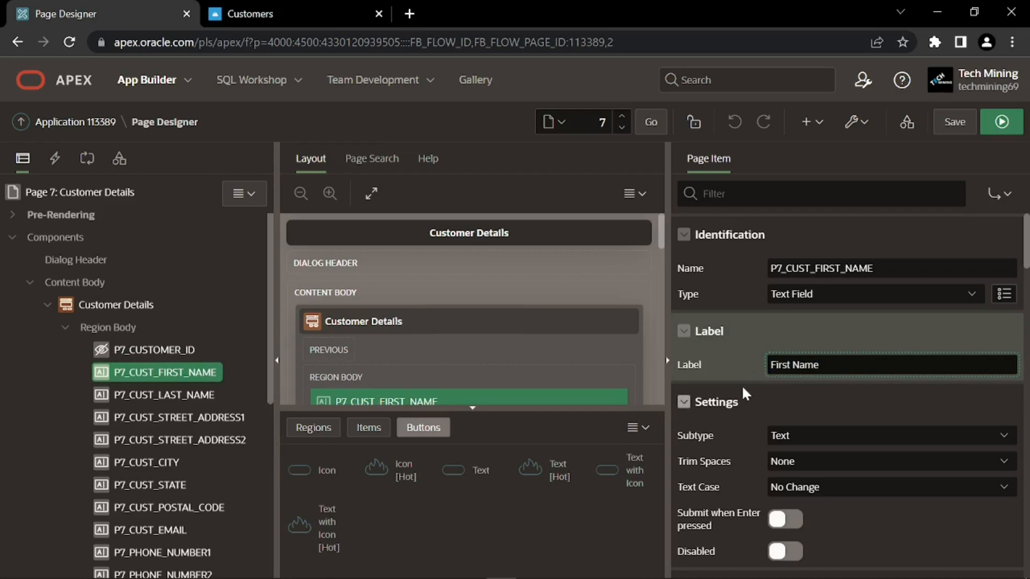
pyautogui.scroll(-2, 741, 384)
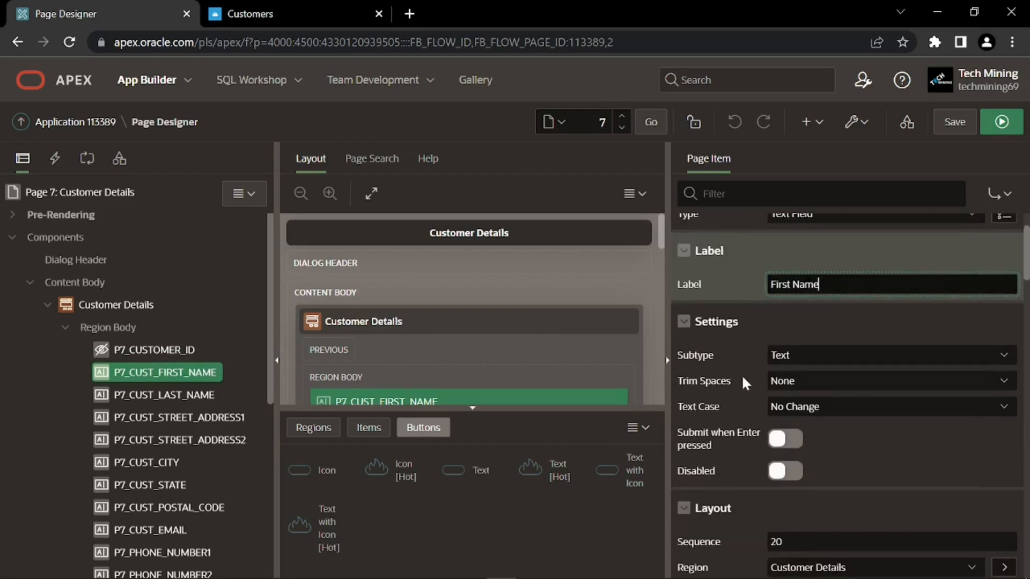
pyautogui.scroll(-3, 742, 384)
pyautogui.scroll(-1, 742, 384)
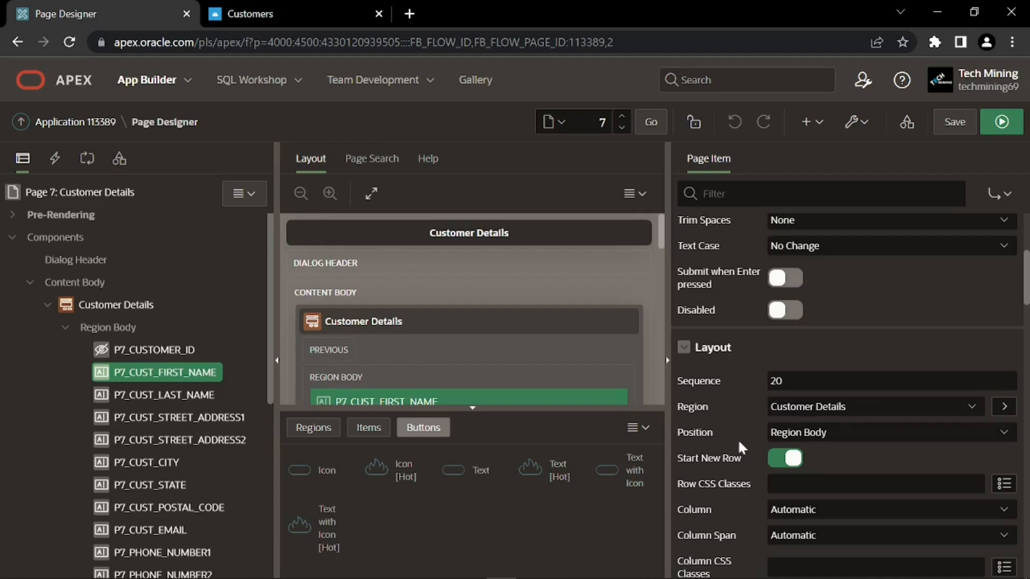
pyautogui.click(779, 462)
# Change the first-name item's Width from 32 to 50
pyautogui.scroll(-2, 752, 459)
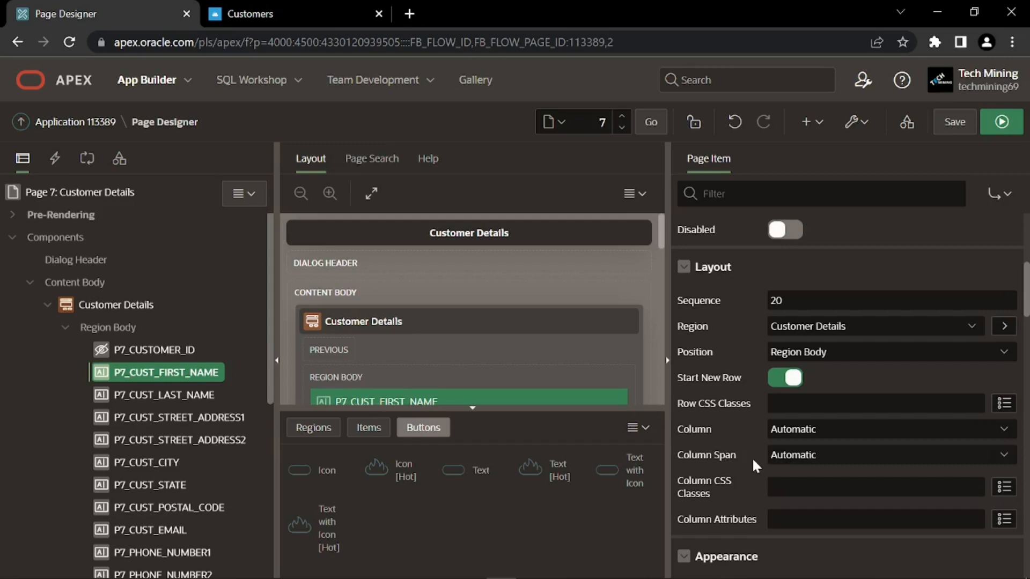
pyautogui.scroll(-3, 735, 454)
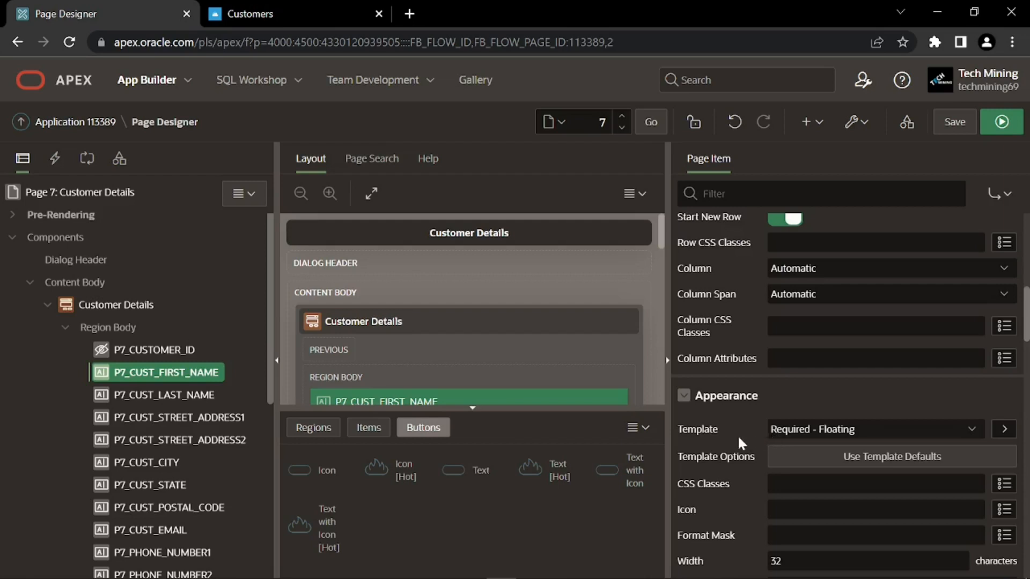
pyautogui.scroll(-2, 738, 435)
pyautogui.scroll(-2, 738, 436)
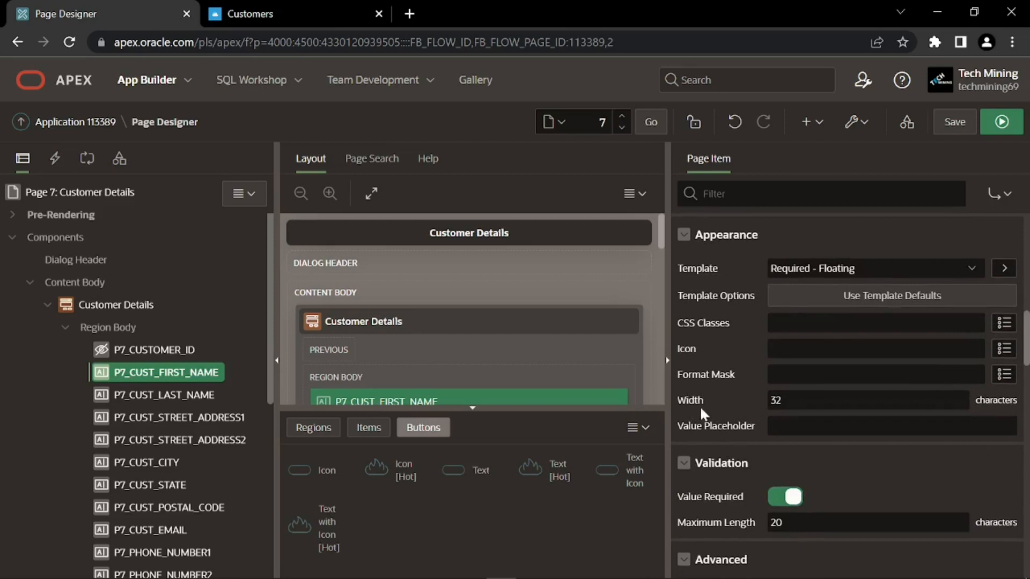
pyautogui.doubleClick(766, 406)
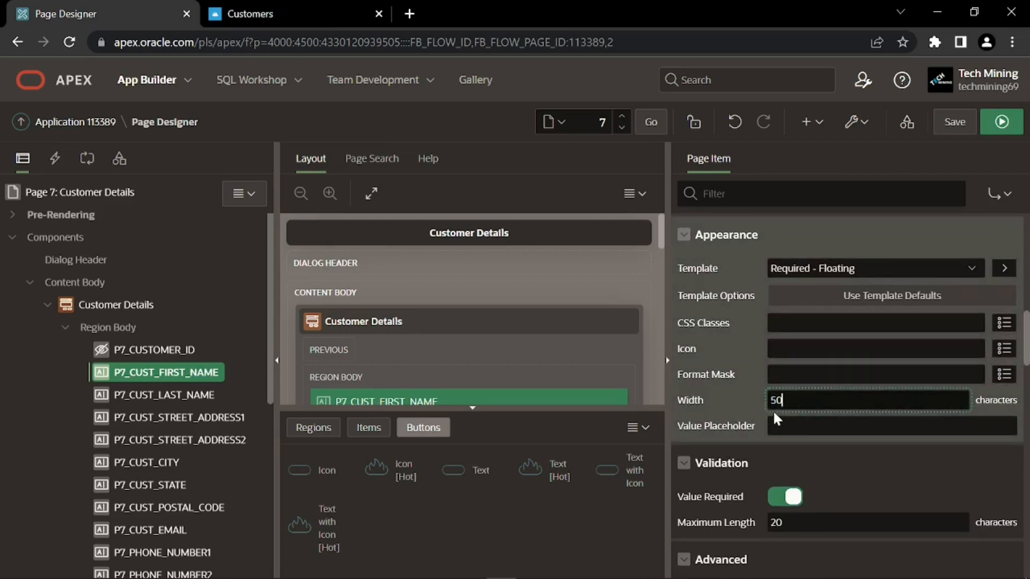
pyautogui.scroll(-2, 762, 411)
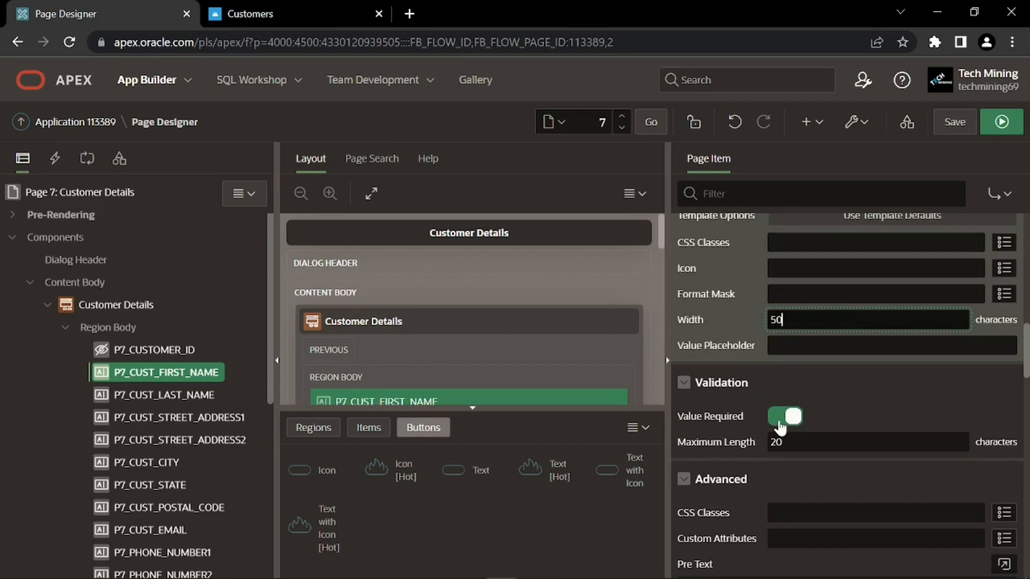
# Save the page changes and dismiss the saved notification
pyautogui.click(948, 122)
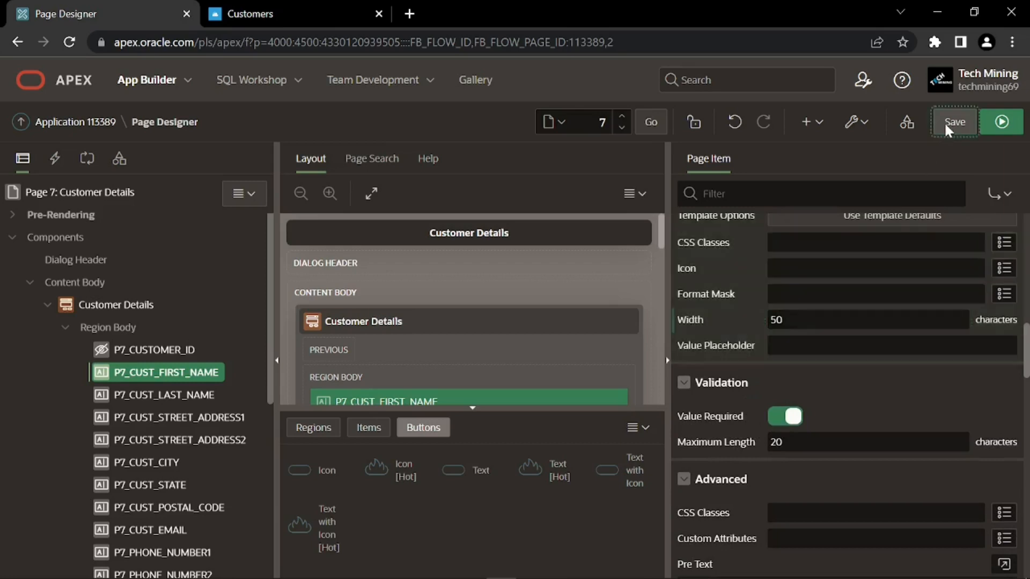
pyautogui.click(1004, 86)
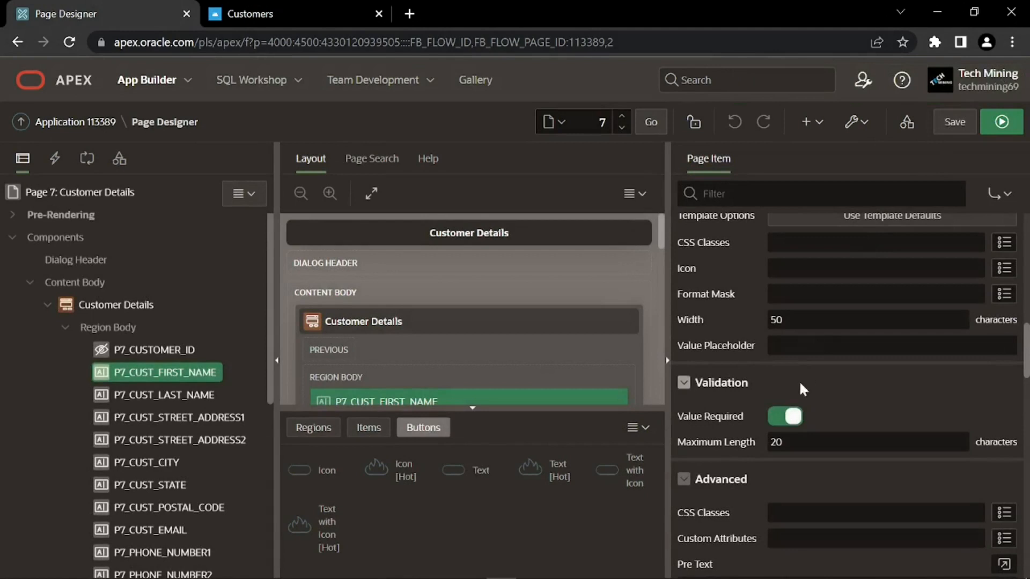
pyautogui.click(176, 394)
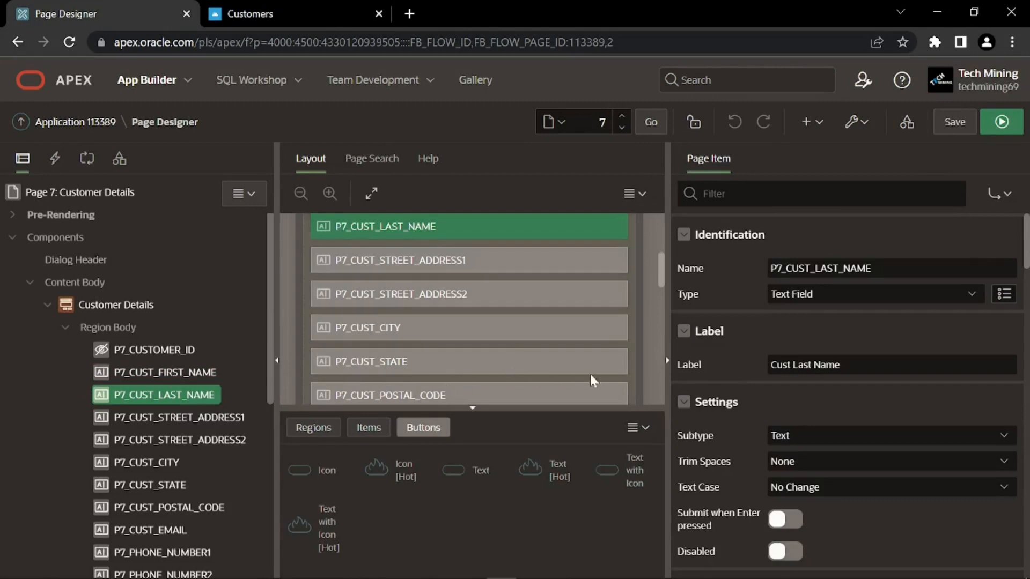
# Relabel the last-name item 'Last Name' and turn off Start New Row to sit beside First Name
pyautogui.moveTo(842, 364); pyautogui.dragTo(760, 370)
pyautogui.write('Last Name')
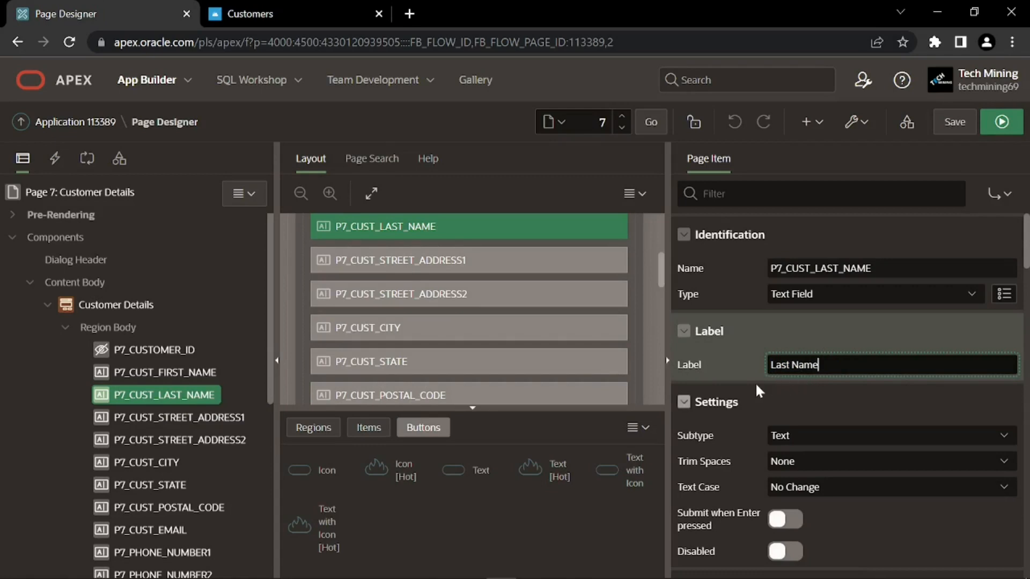
pyautogui.scroll(-2, 755, 382)
pyautogui.scroll(-2, 752, 379)
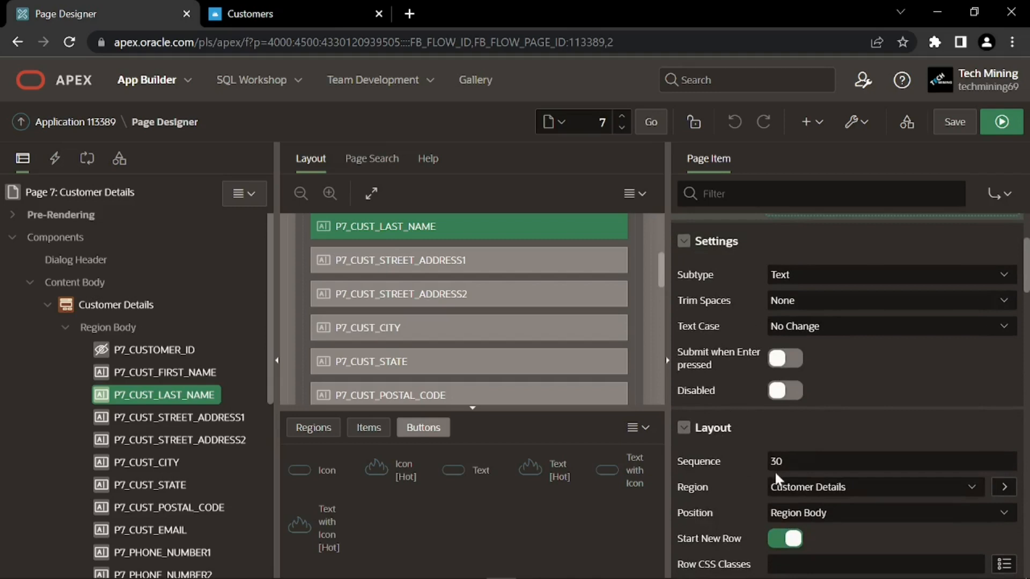
pyautogui.scroll(-2, 725, 484)
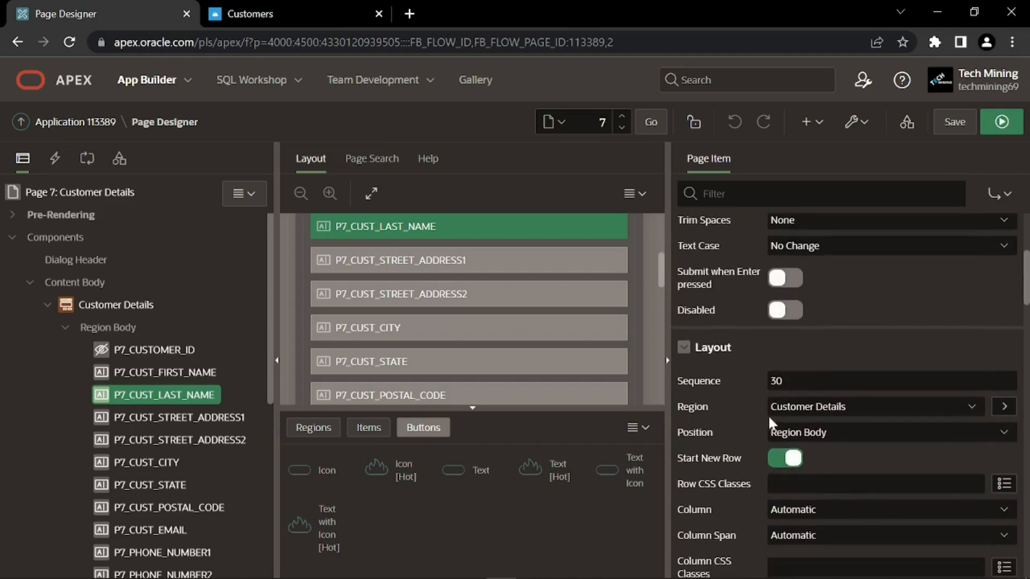
pyautogui.scroll(-2, 745, 423)
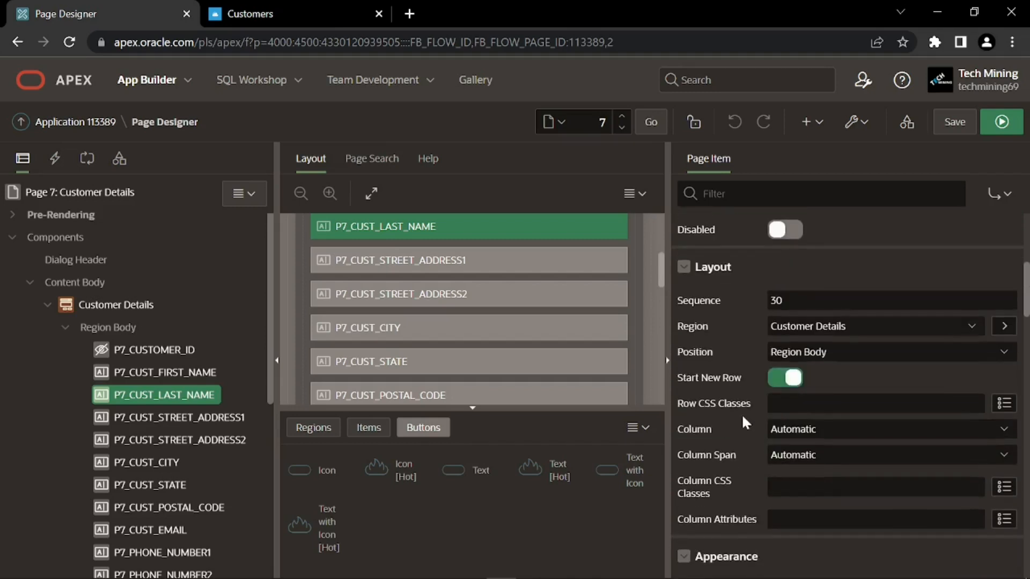
pyautogui.click(775, 382)
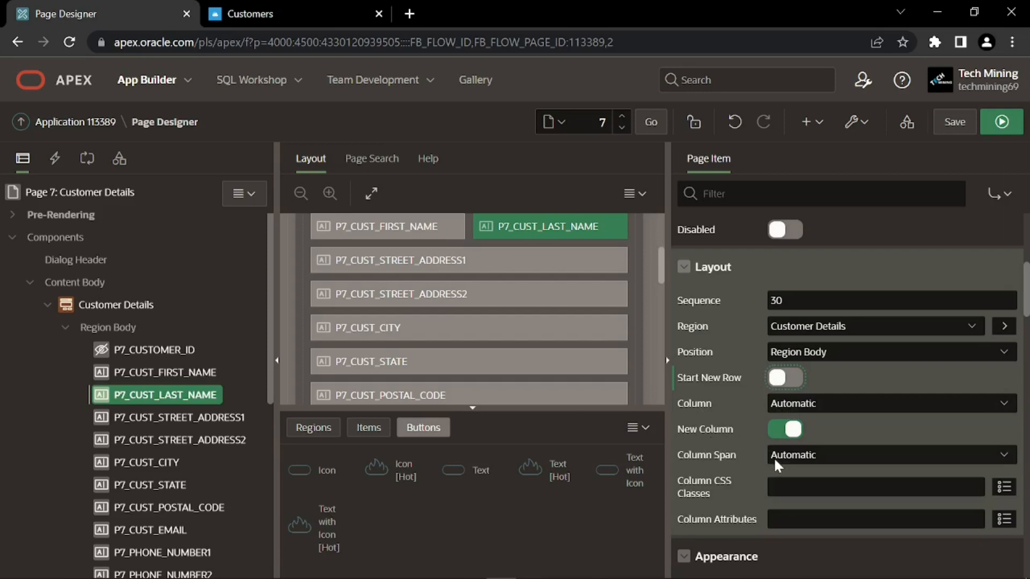
# Set the last-name item's Width to 50
pyautogui.scroll(-5, 768, 458)
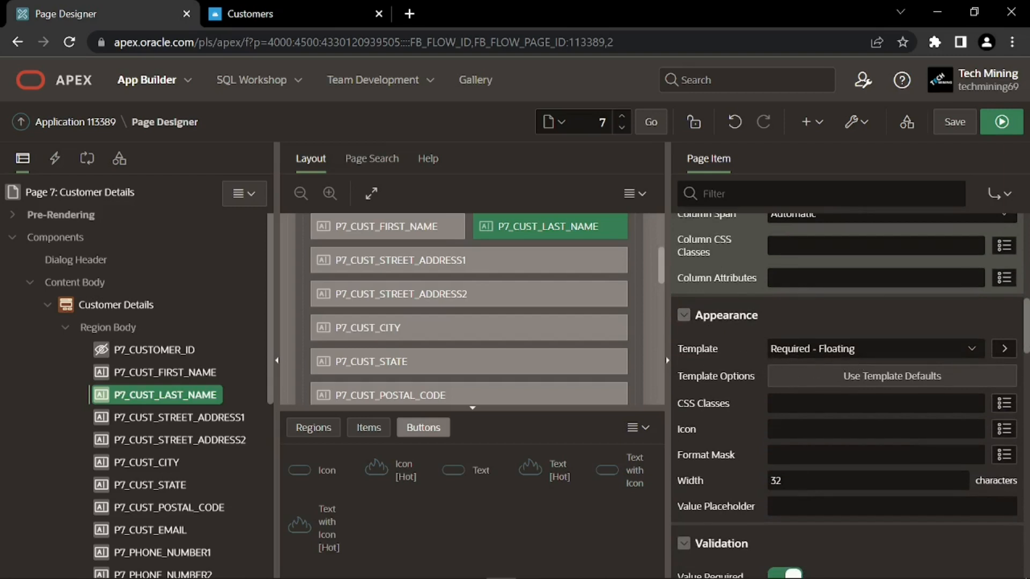
pyautogui.scroll(-3, 690, 335)
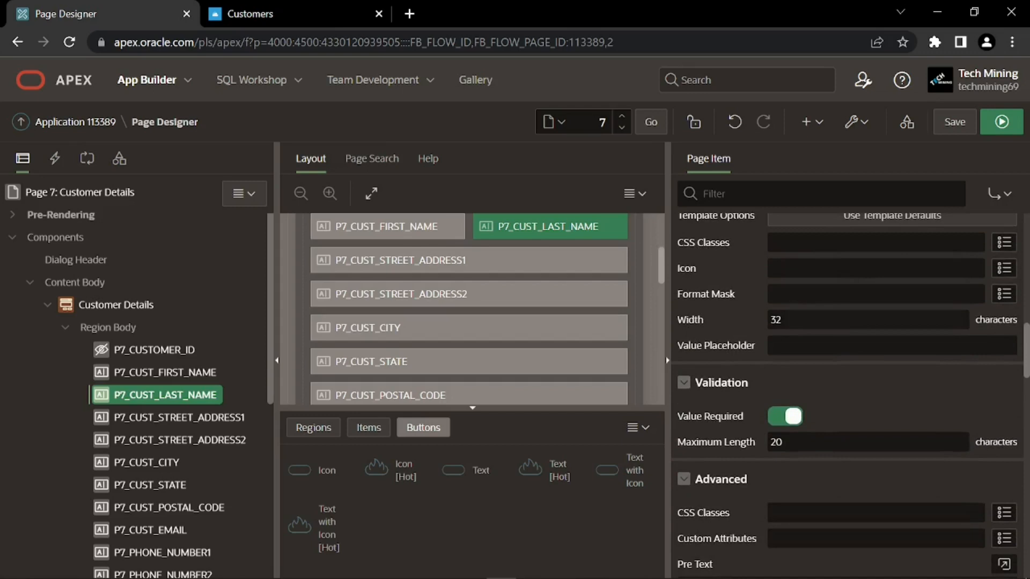
pyautogui.click(759, 323)
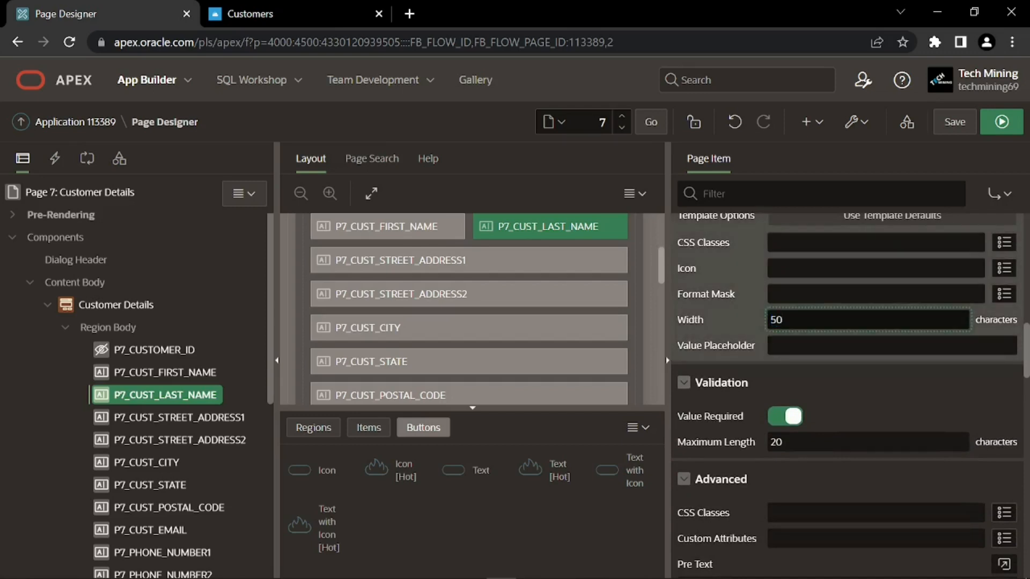
pyautogui.click(776, 333)
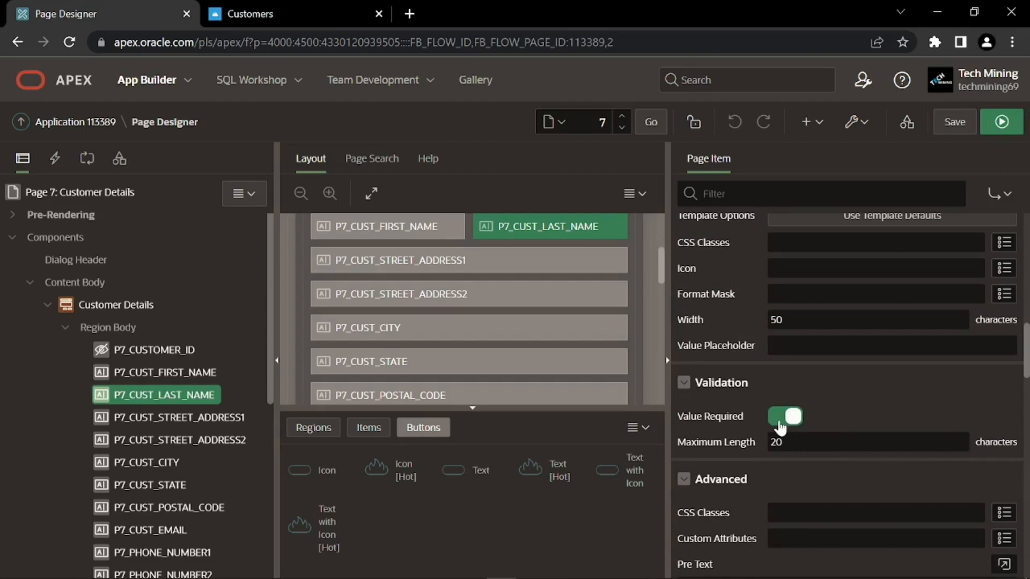
# Relabel P7_CUST_STREET_ADDRESS1 as 'Street Address'
pyautogui.click(208, 417)
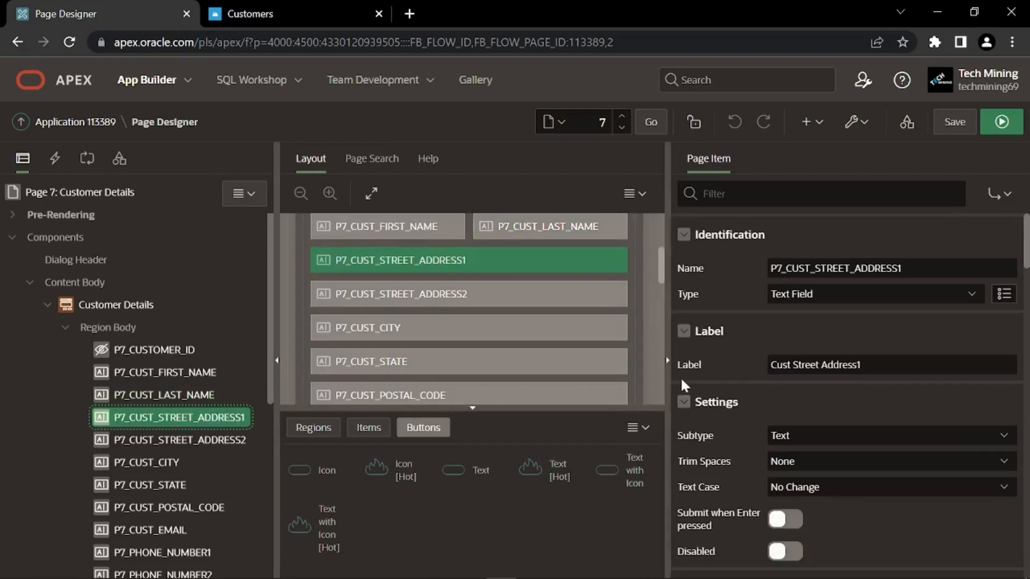
pyautogui.moveTo(860, 365); pyautogui.dragTo(770, 364)
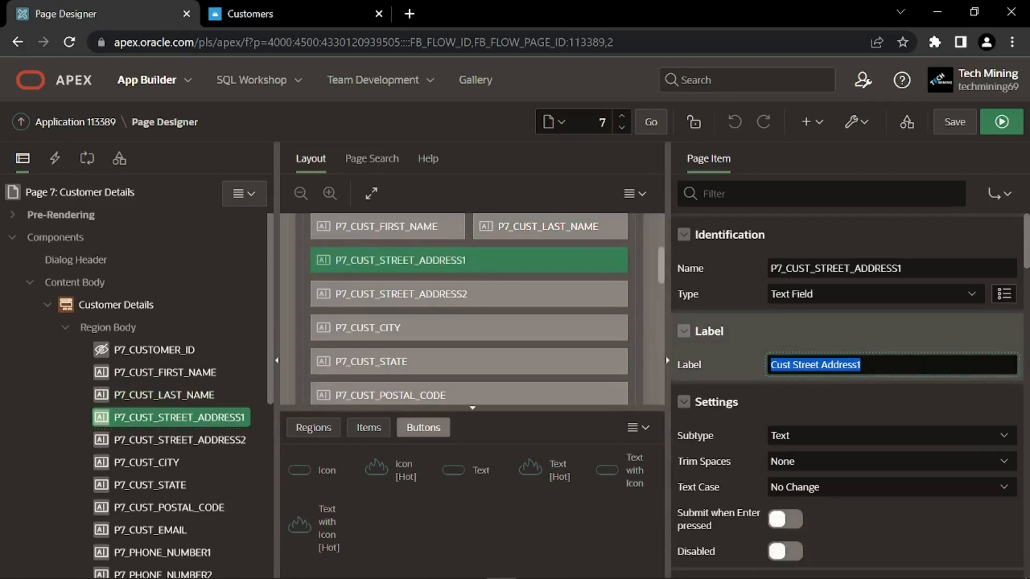
pyautogui.write('Street Address')
pyautogui.click(771, 376)
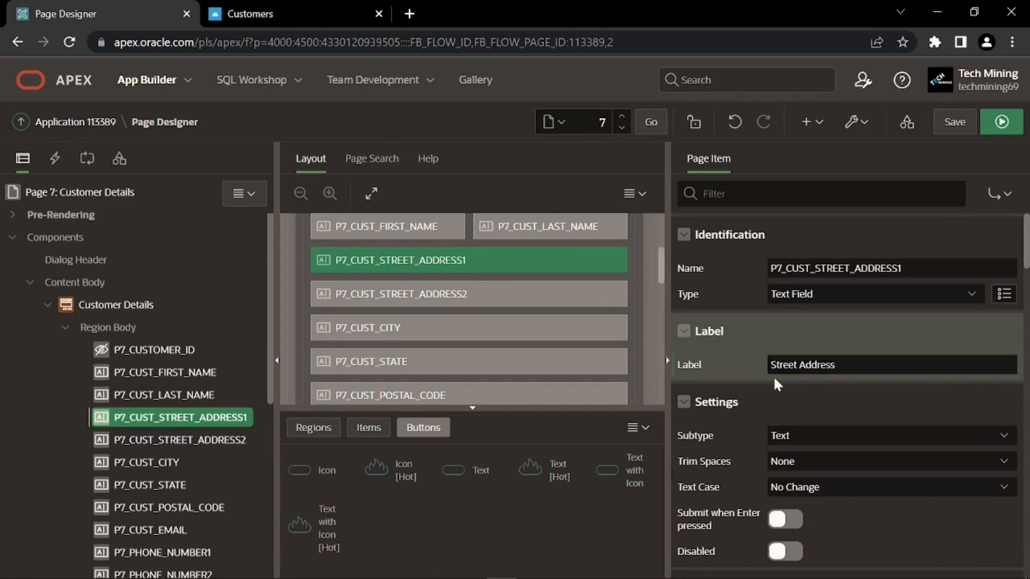
# Change the first street address Width from 32 to 50
pyautogui.scroll(-3, 787, 381)
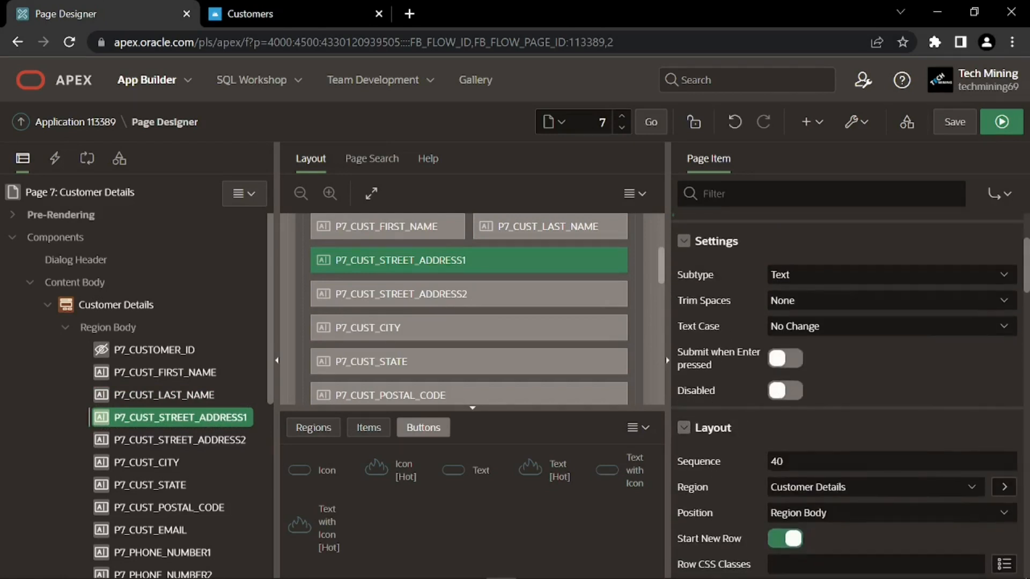
pyautogui.scroll(-1, 729, 445)
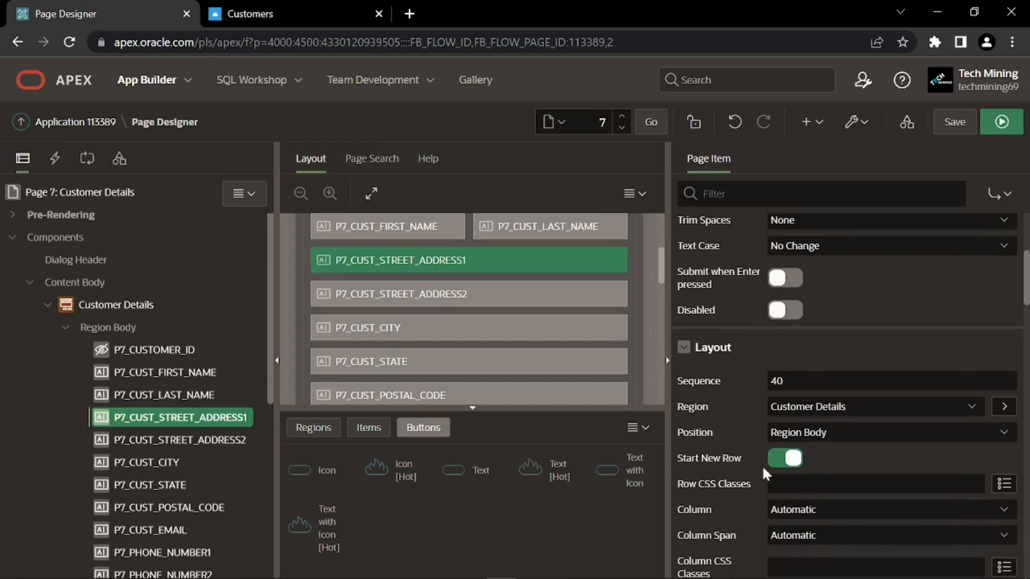
pyautogui.scroll(-1, 761, 458)
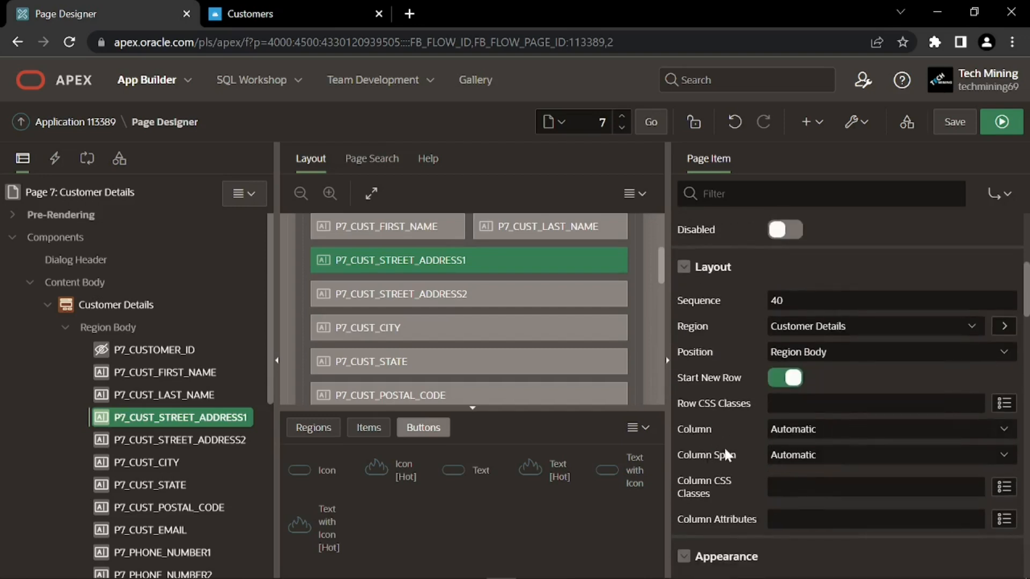
pyautogui.scroll(-2, 712, 441)
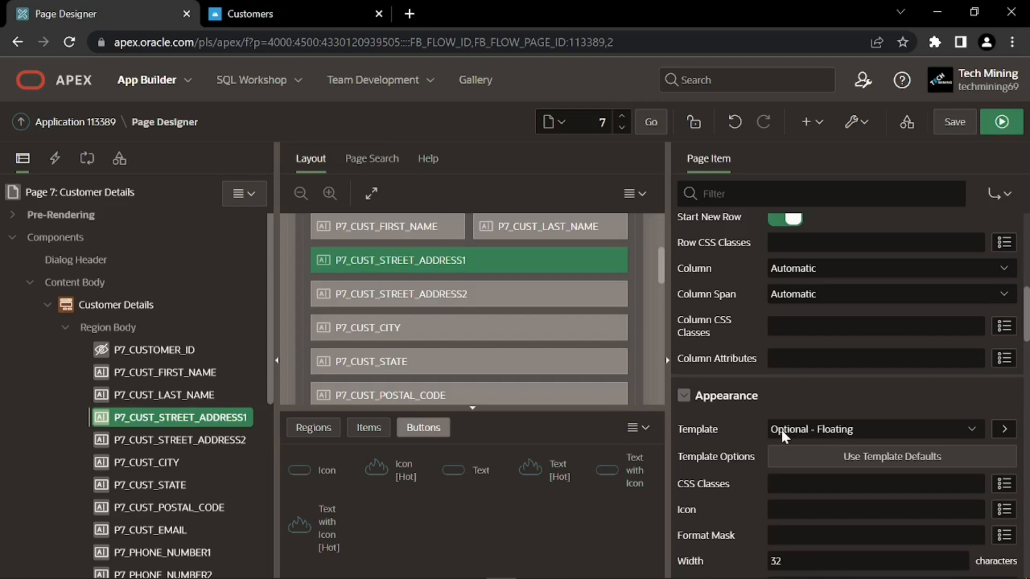
pyautogui.scroll(-3, 729, 427)
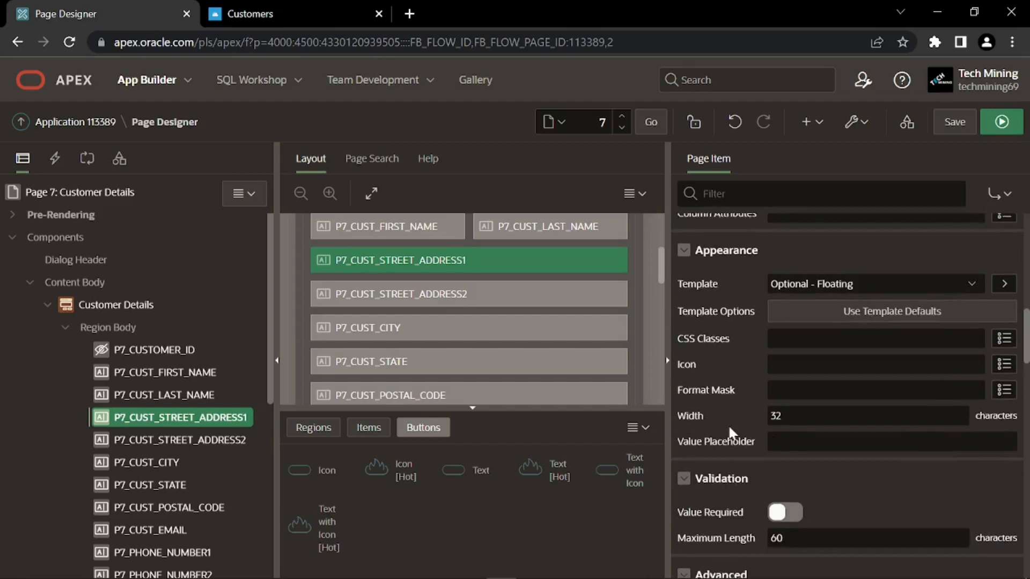
pyautogui.moveTo(784, 401); pyautogui.dragTo(762, 407)
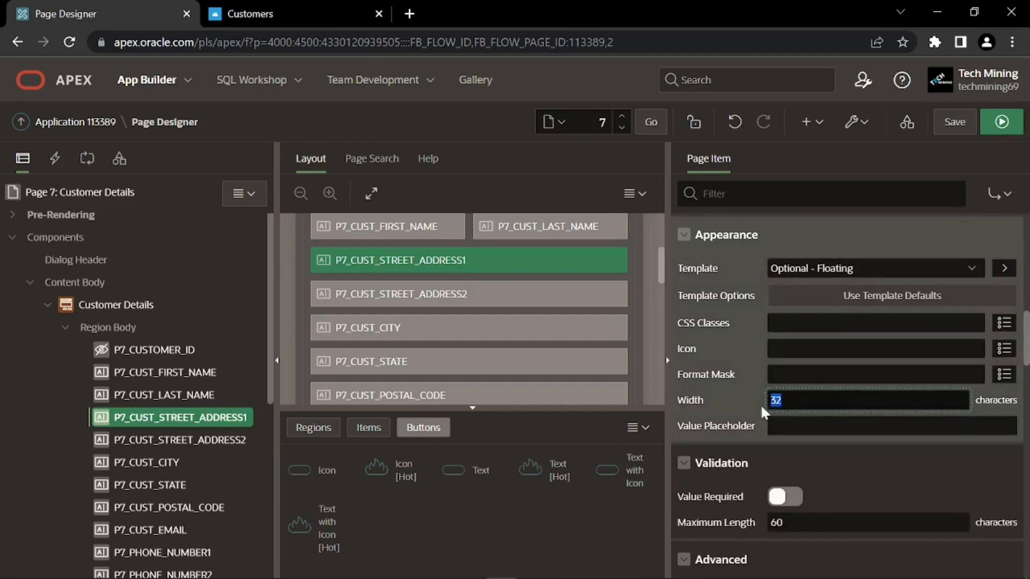
pyautogui.write('50')
pyautogui.click(768, 407)
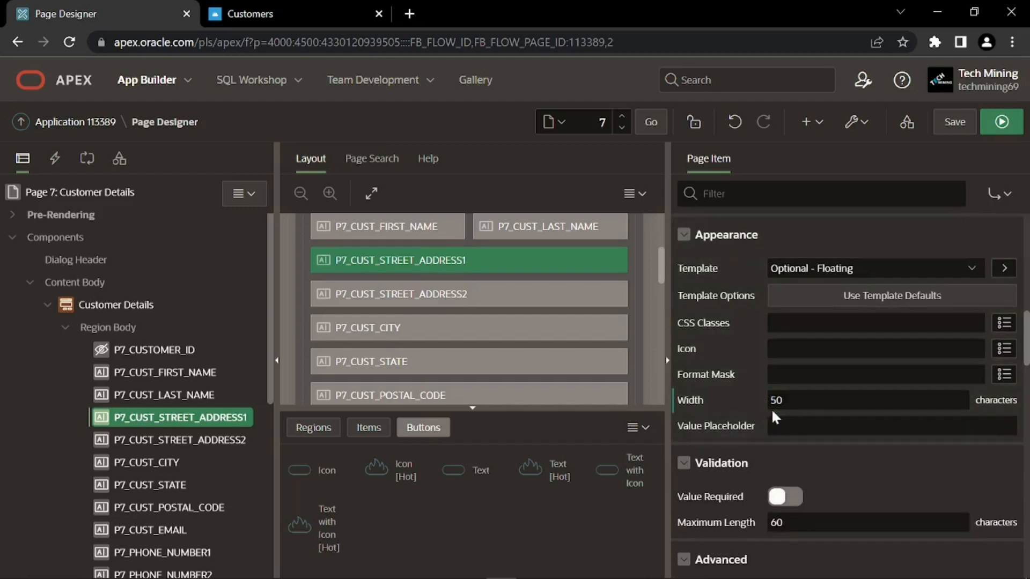
pyautogui.scroll(-2, 774, 413)
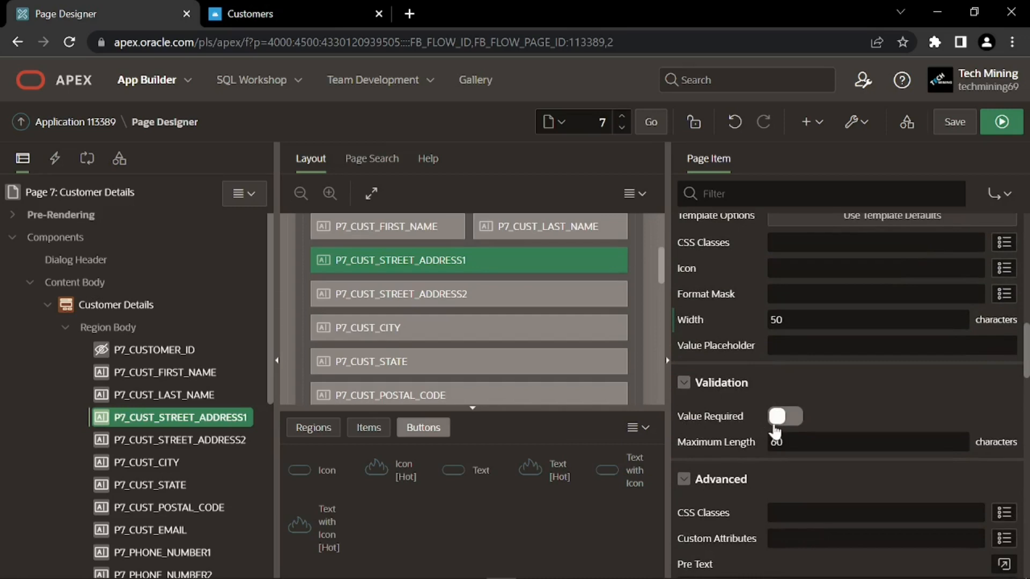
pyautogui.click(201, 440)
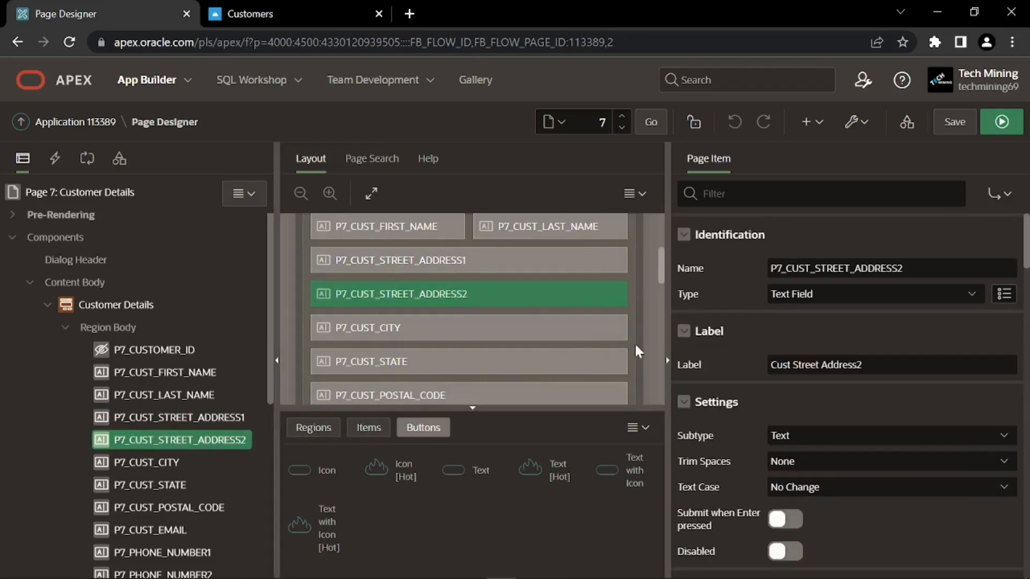
# Relabel the second street address 'Line 2' and turn off Start New Row to place it beside the first
pyautogui.moveTo(864, 364); pyautogui.dragTo(754, 371)
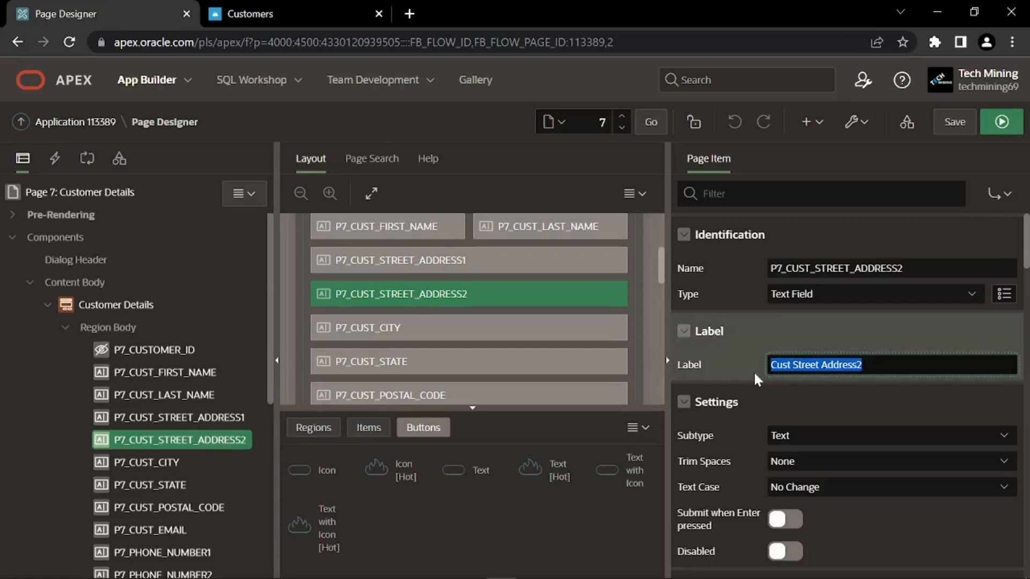
pyautogui.write('Line 2')
pyautogui.click(770, 377)
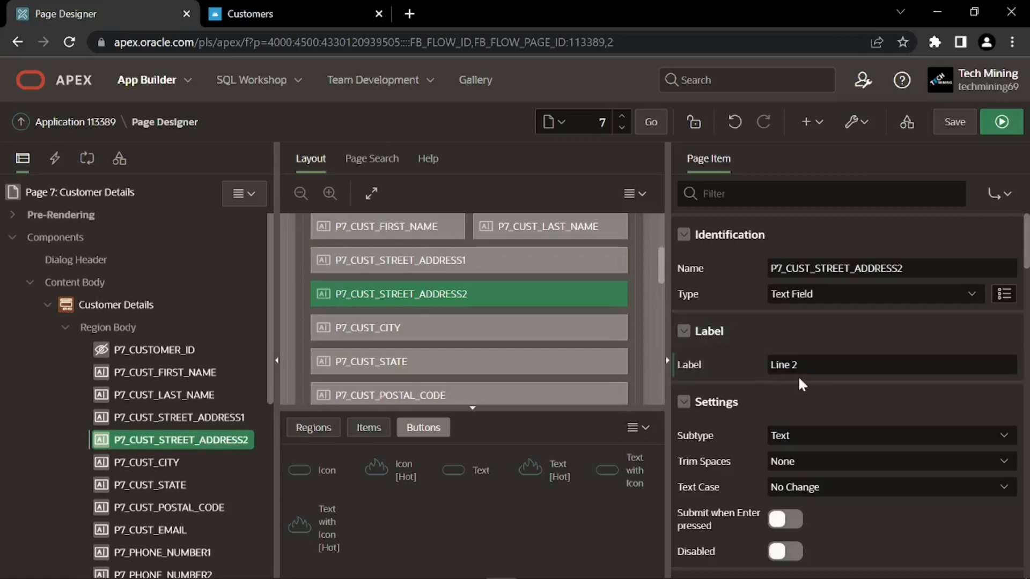
pyautogui.scroll(-5, 776, 375)
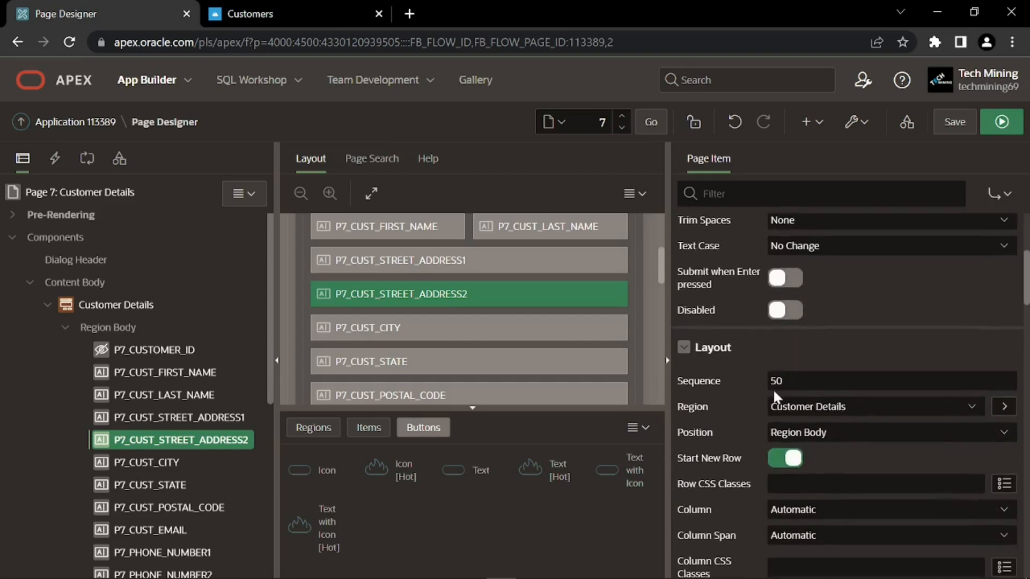
pyautogui.scroll(-2, 719, 394)
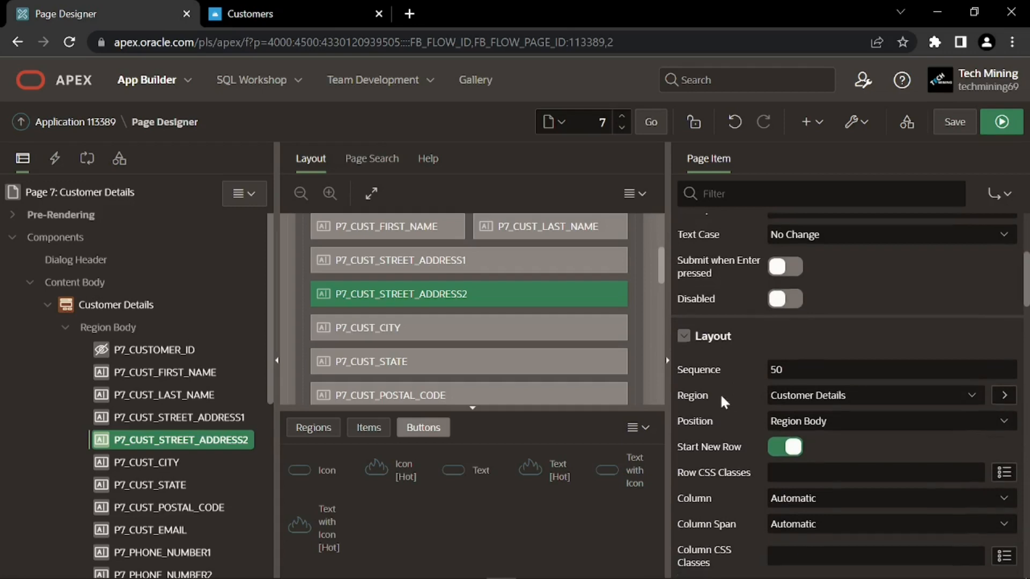
pyautogui.click(785, 381)
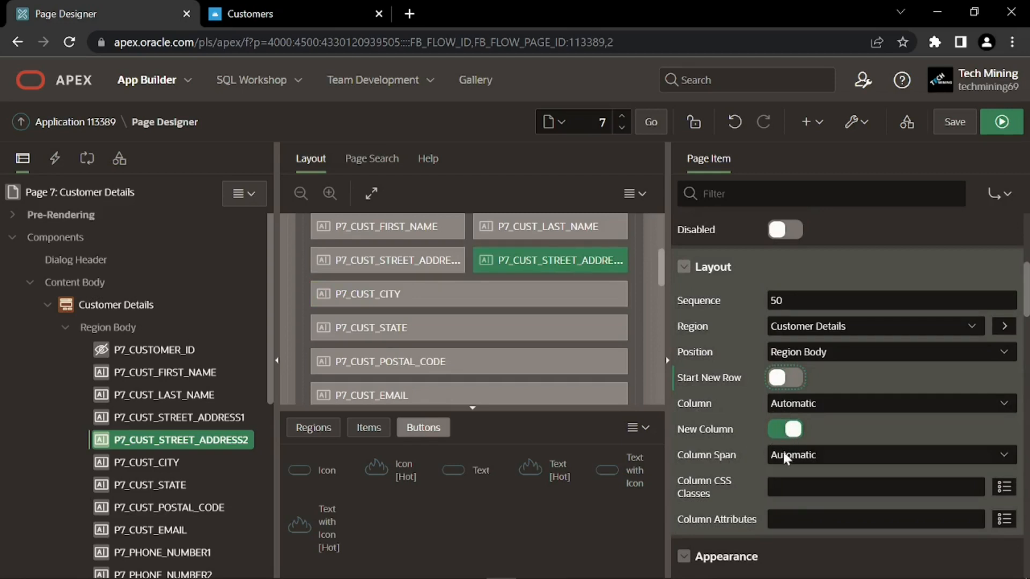
# Change the Line 2 item's Width from 32 to 50
pyautogui.scroll(-3, 742, 444)
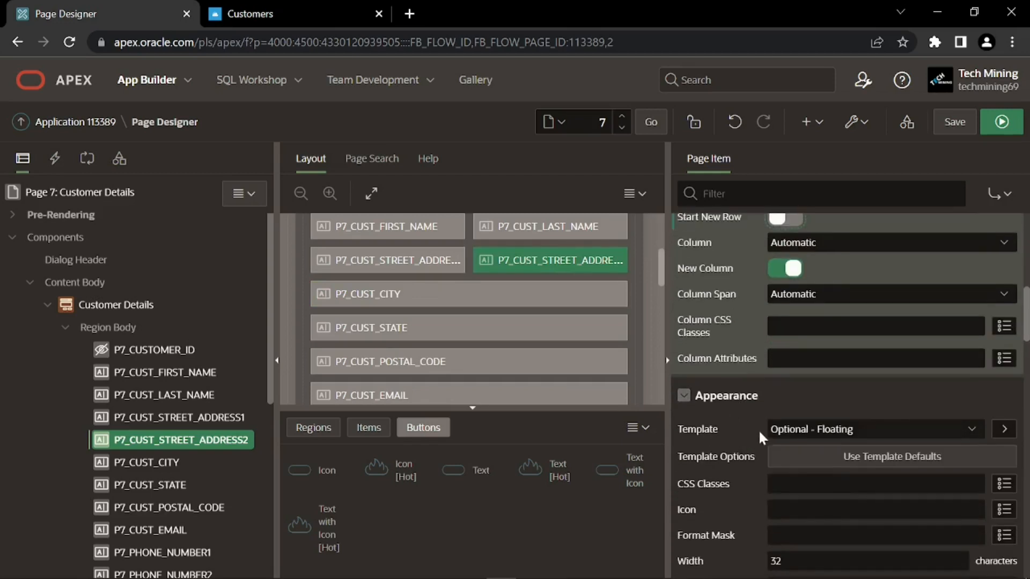
pyautogui.scroll(-2, 729, 437)
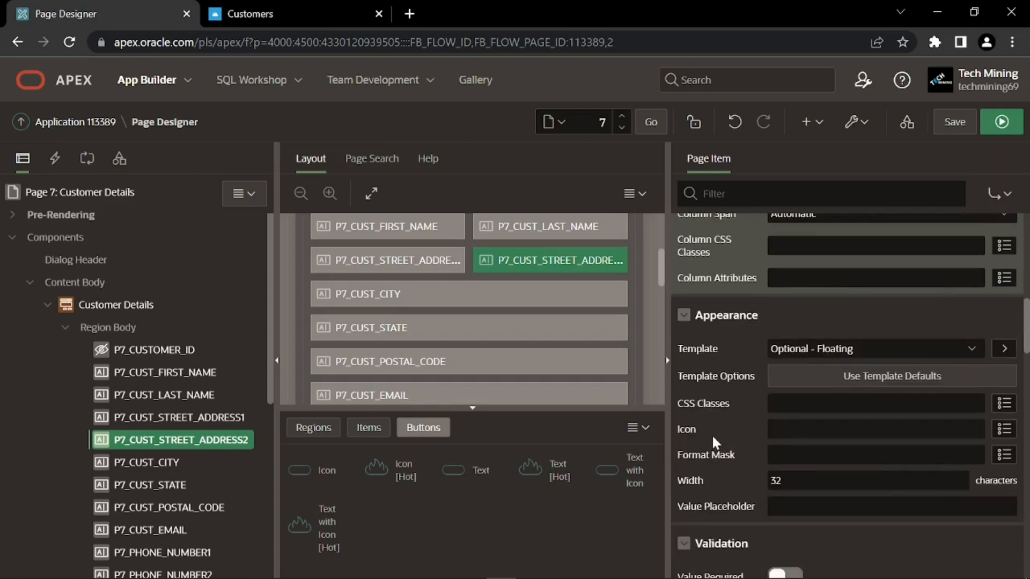
pyautogui.click(757, 485)
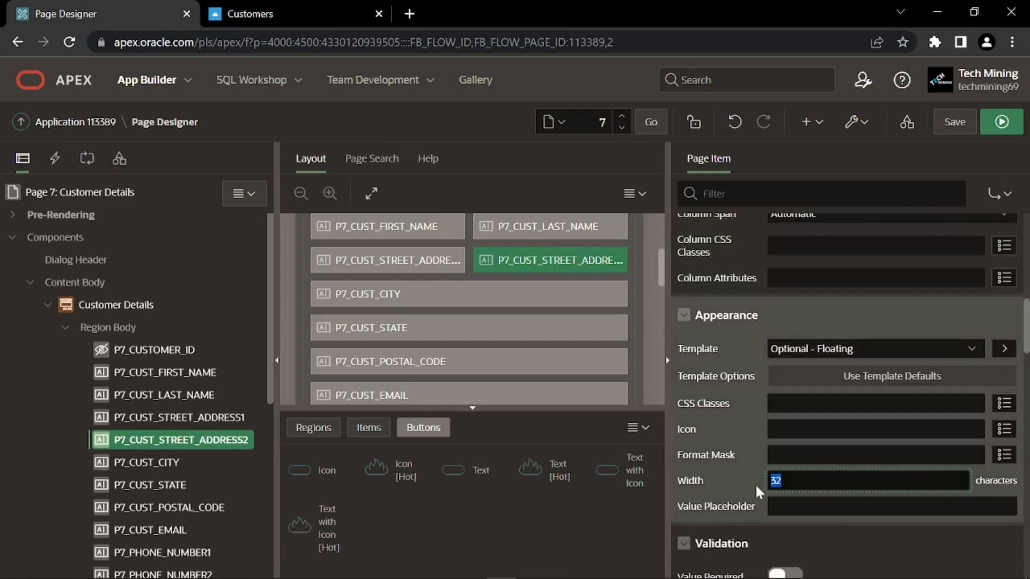
pyautogui.write('50')
pyautogui.click(763, 490)
pyautogui.scroll(-2, 744, 497)
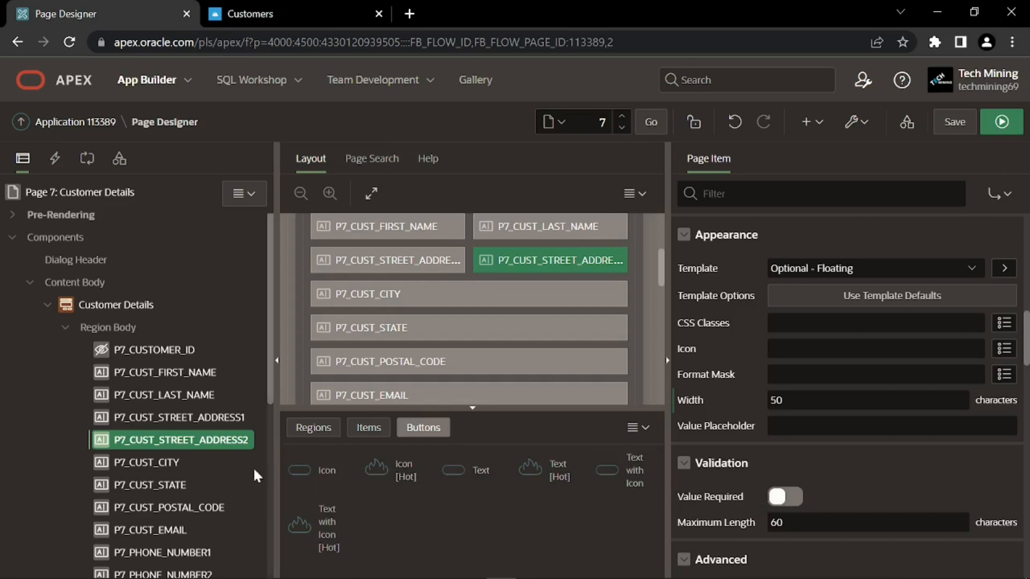
pyautogui.click(161, 462)
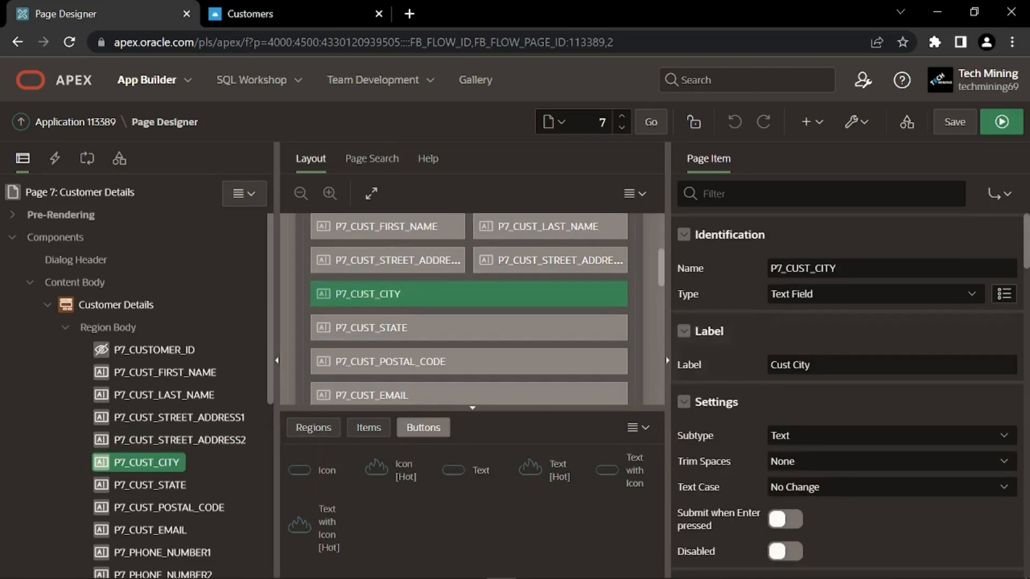
# Relabel P7_CUST_CITY as 'City' and set its Column Span to 6
pyautogui.tripleClick(762, 365)
pyautogui.write('City')
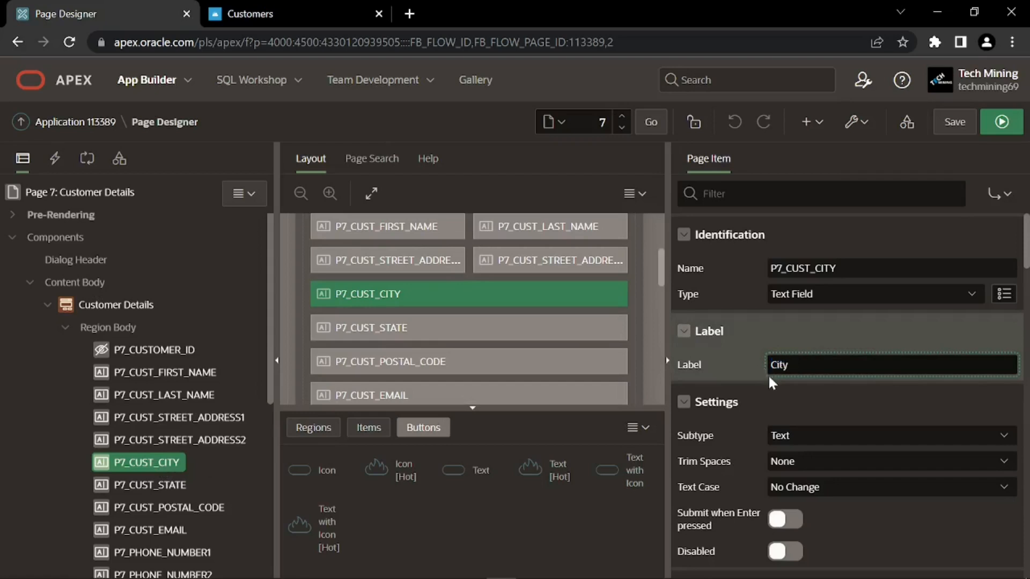
pyautogui.scroll(-1, 758, 384)
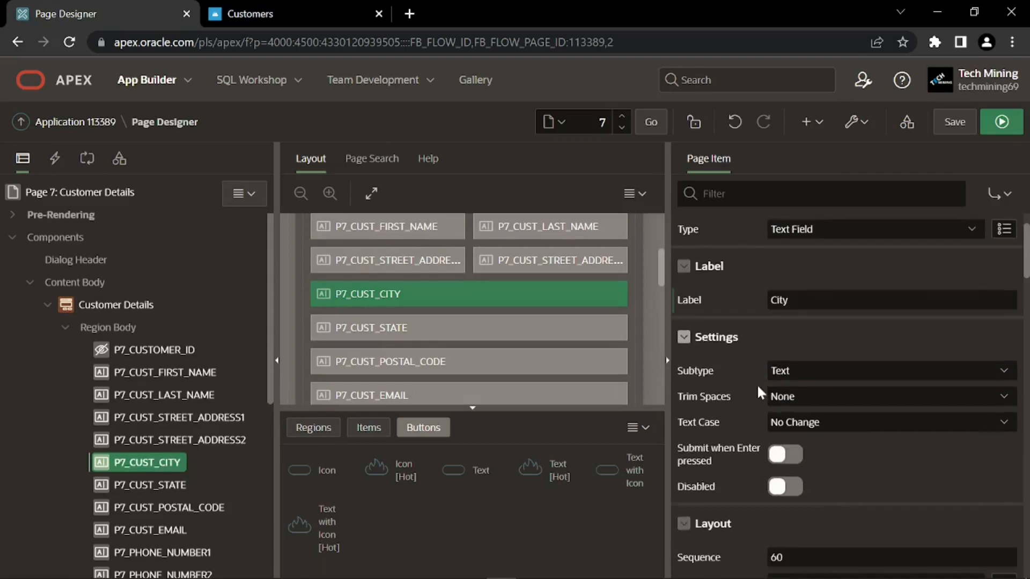
pyautogui.scroll(-3, 758, 384)
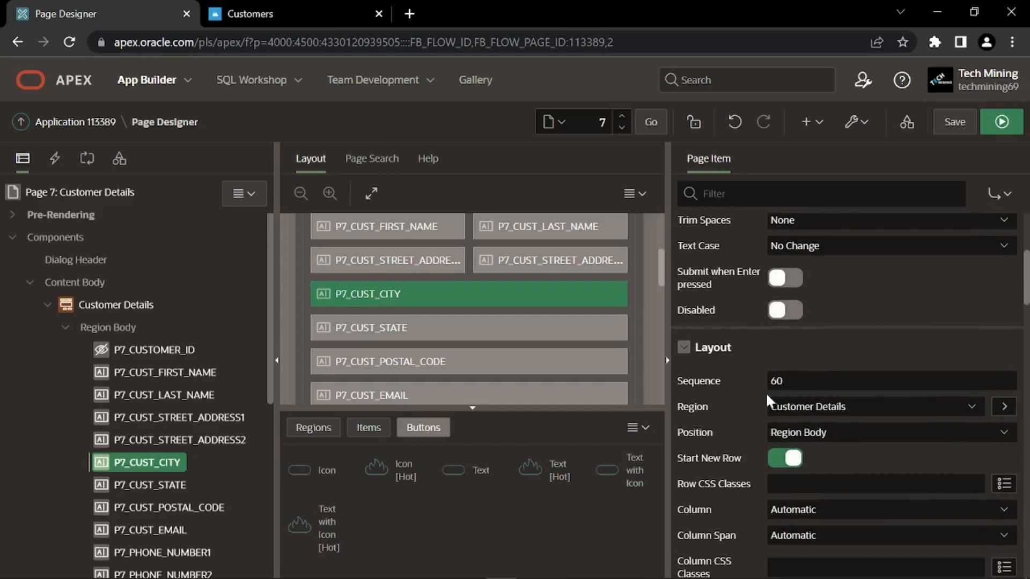
pyautogui.scroll(-1, 741, 404)
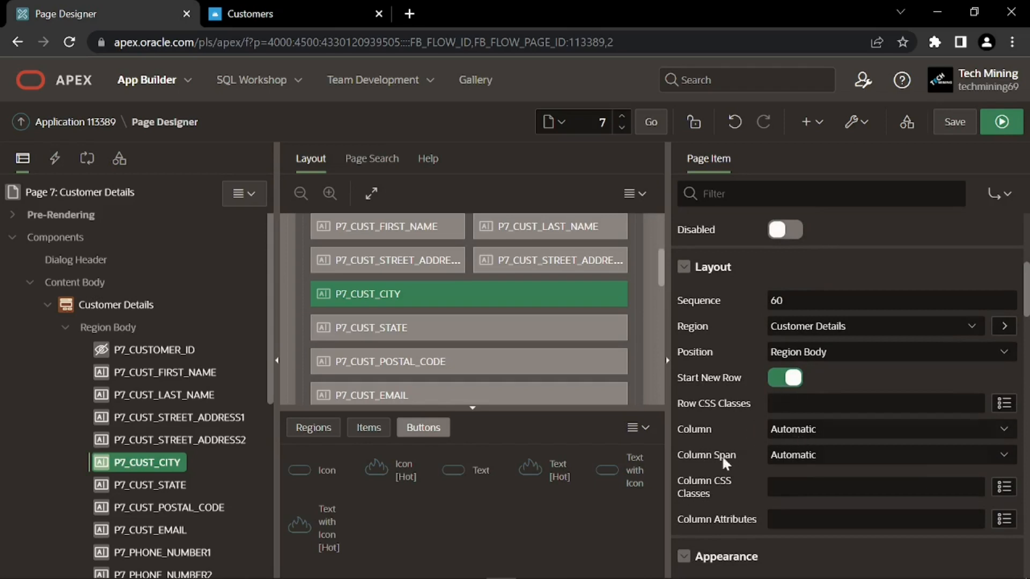
pyautogui.click(791, 456)
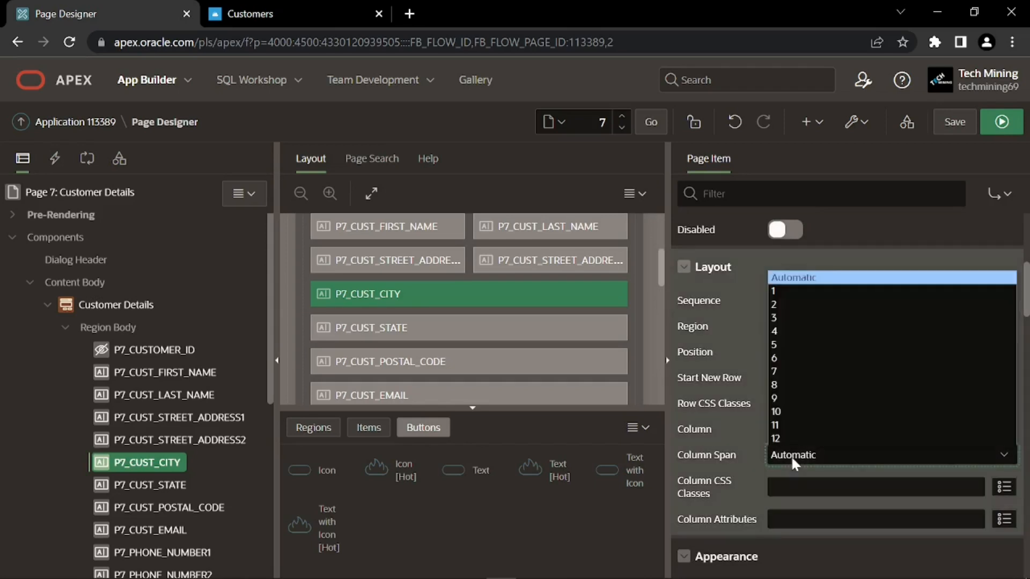
pyautogui.click(799, 358)
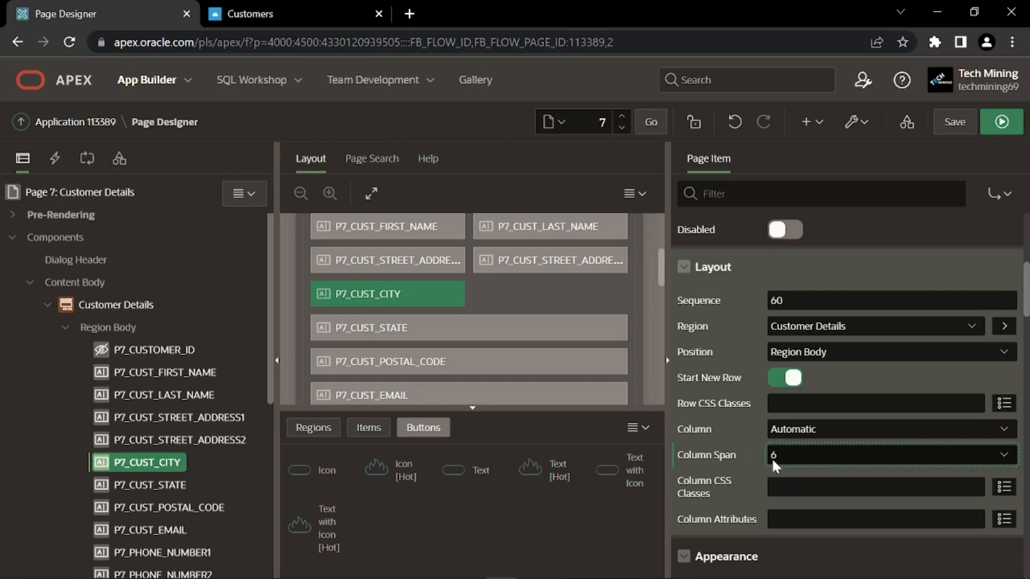
# Set the city field's Width to 50
pyautogui.scroll(-3, 773, 459)
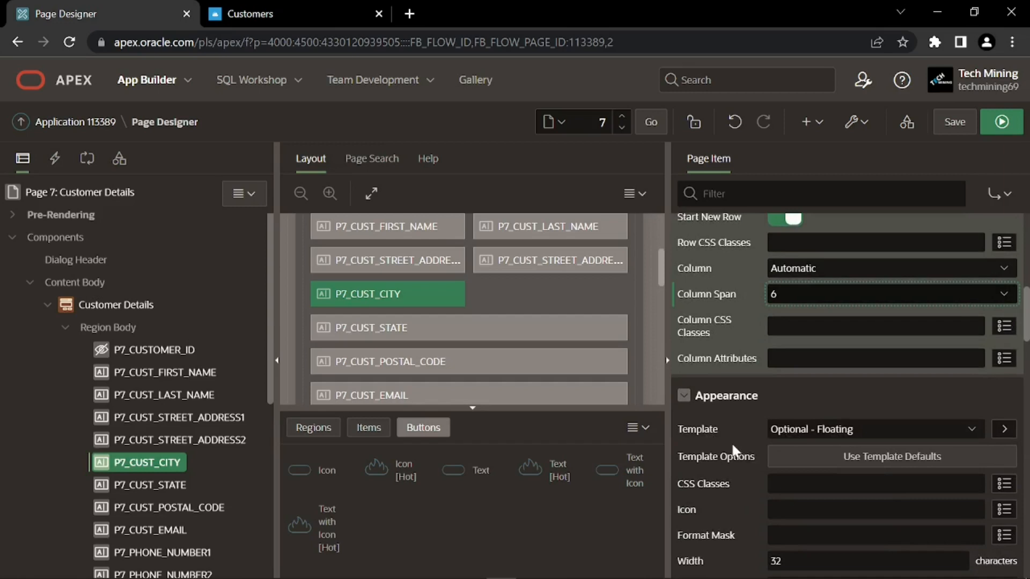
pyautogui.scroll(-3, 732, 442)
pyautogui.moveTo(794, 401); pyautogui.dragTo(762, 407)
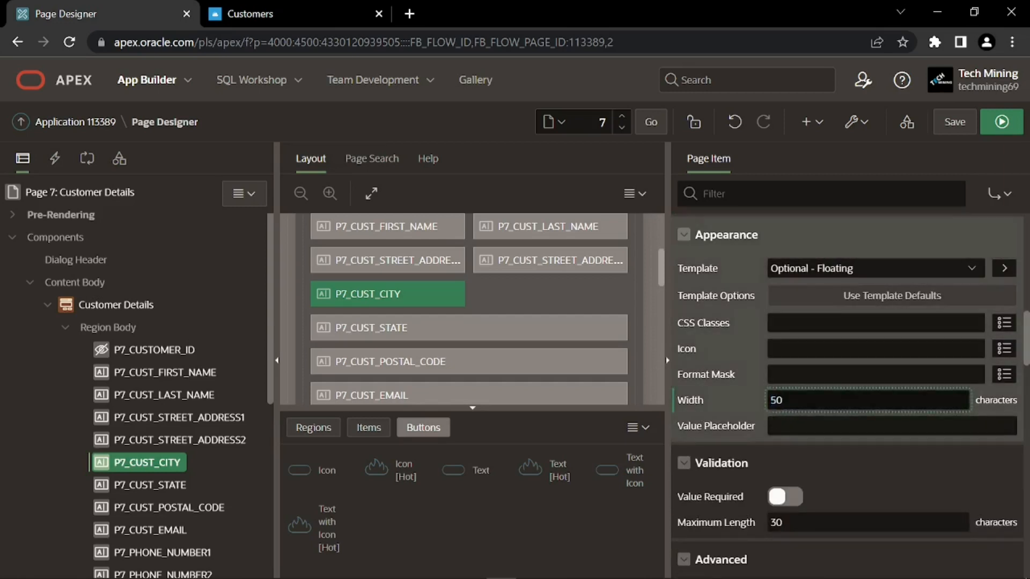
pyautogui.click(763, 411)
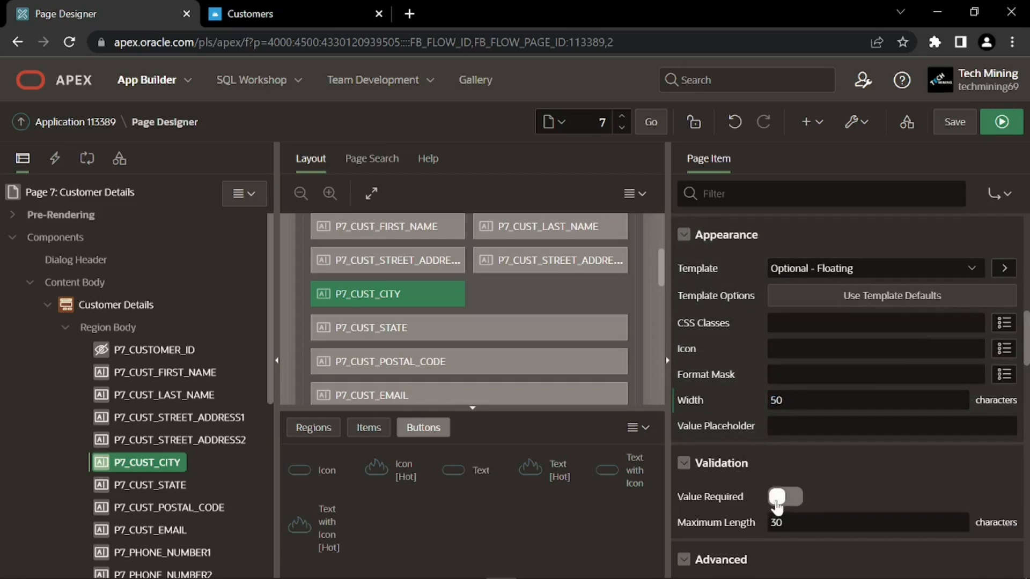
# Relabel P7_CUST_STATE as 'State' and place it beside the city field
pyautogui.click(174, 481)
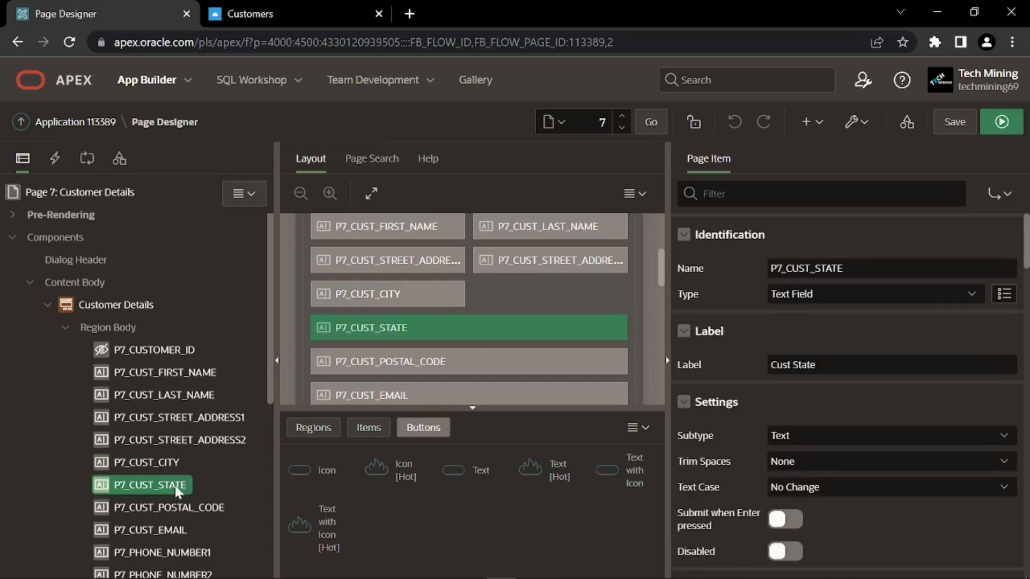
pyautogui.moveTo(820, 367); pyautogui.dragTo(763, 368)
pyautogui.write('State')
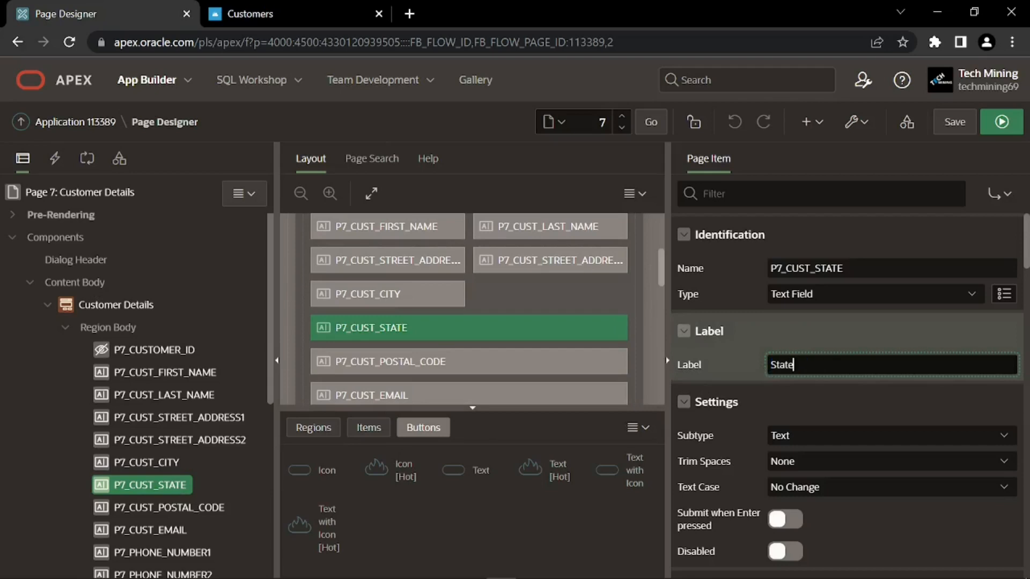
pyautogui.click(776, 378)
pyautogui.scroll(-5, 776, 396)
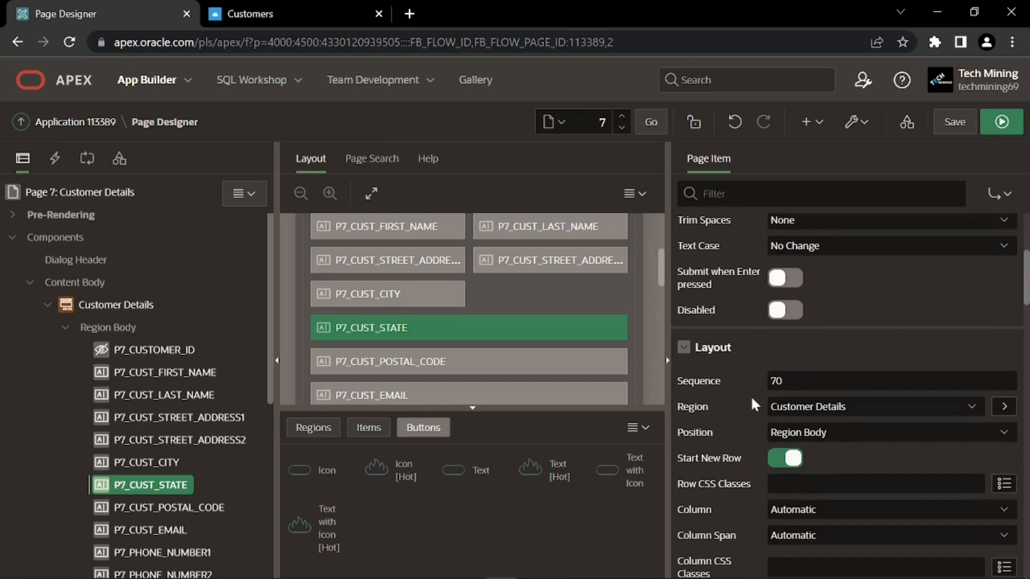
pyautogui.scroll(-2, 748, 393)
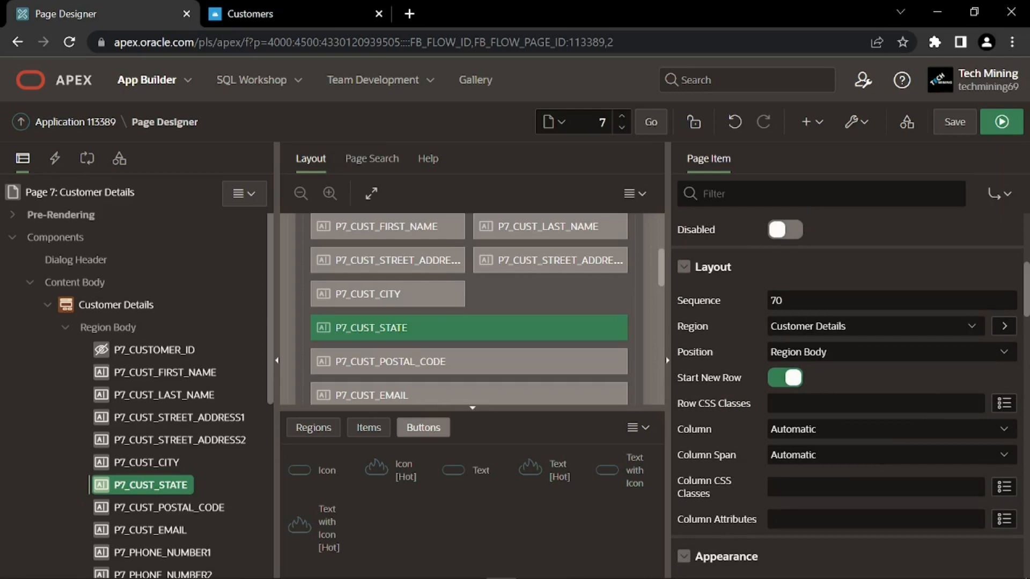
pyautogui.click(779, 387)
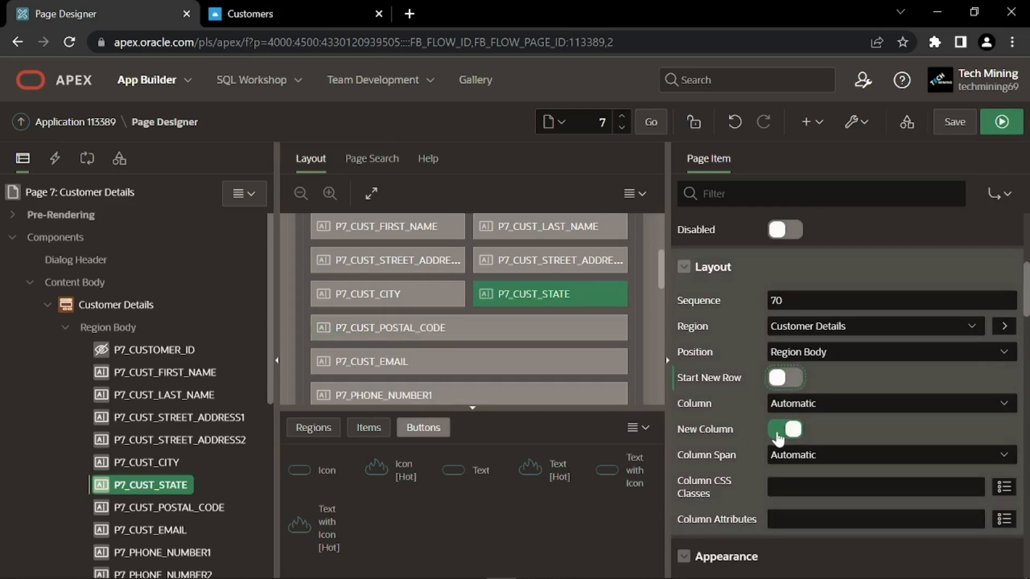
# Give the state field the Required - Floating template, clear its Width, and switch on Value Required
pyautogui.scroll(-3, 749, 448)
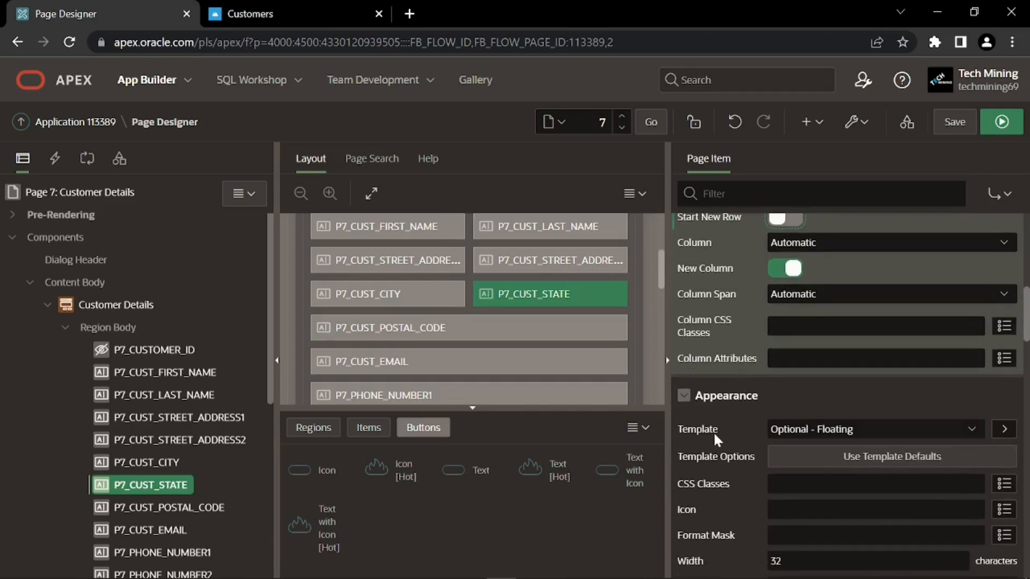
pyautogui.click(808, 430)
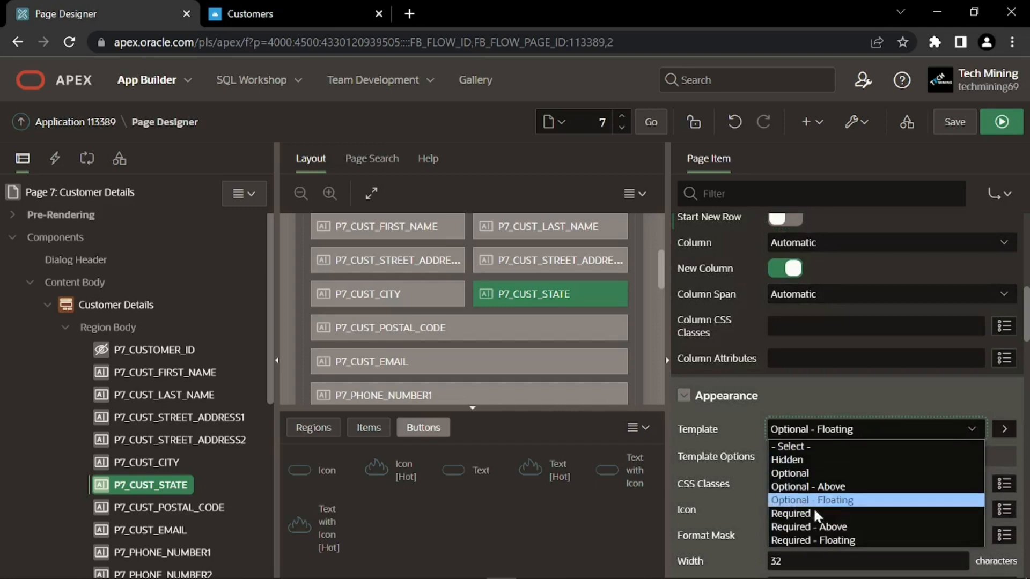
pyautogui.click(813, 546)
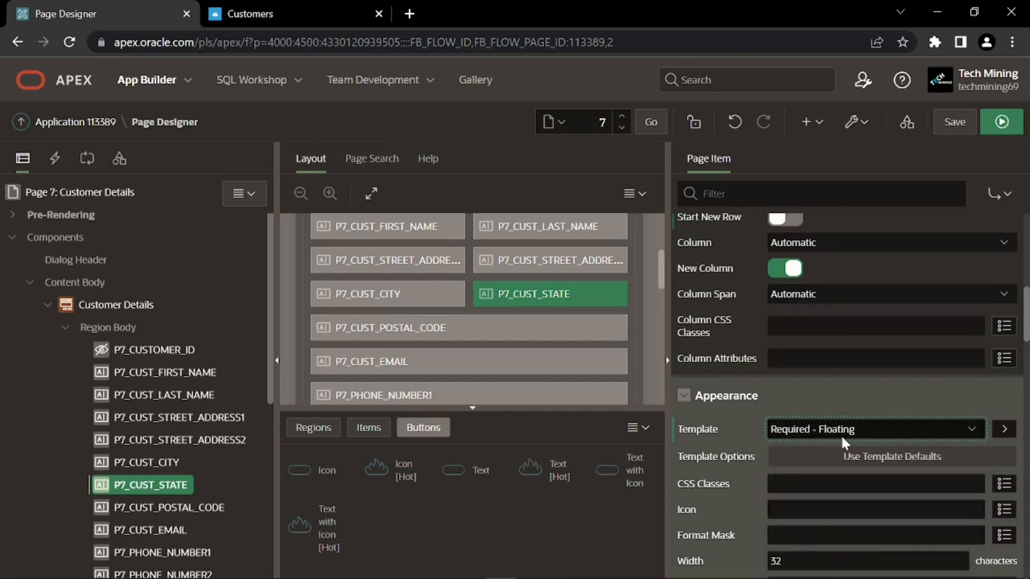
pyautogui.scroll(-3, 738, 442)
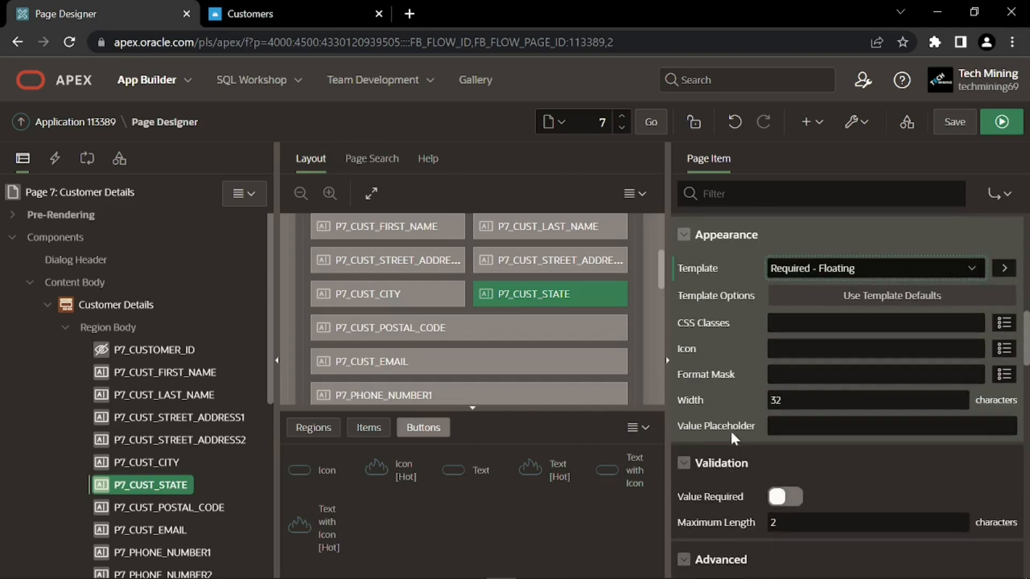
pyautogui.click(875, 403)
pyautogui.press('BackSpace')
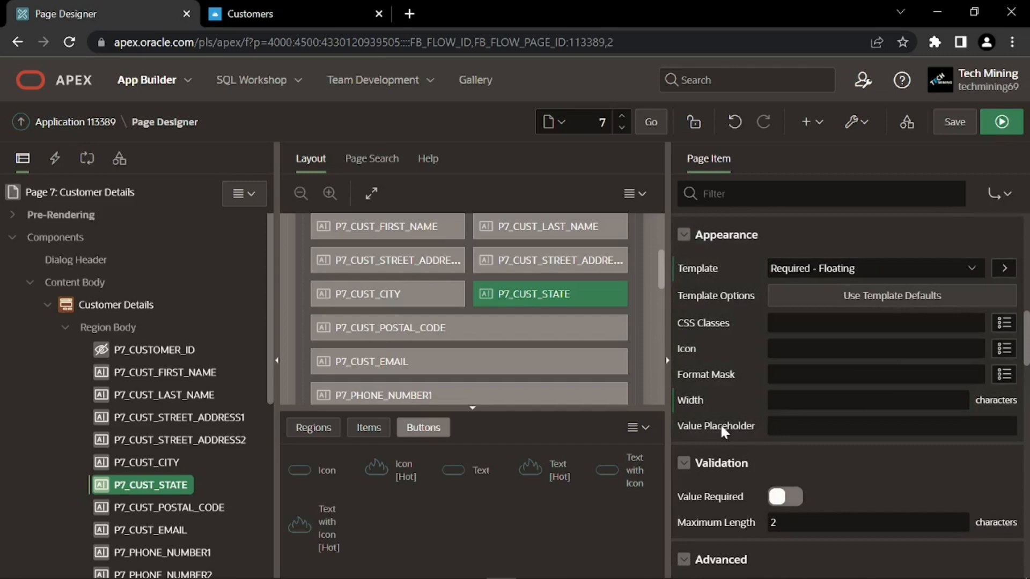
pyautogui.scroll(-2, 719, 423)
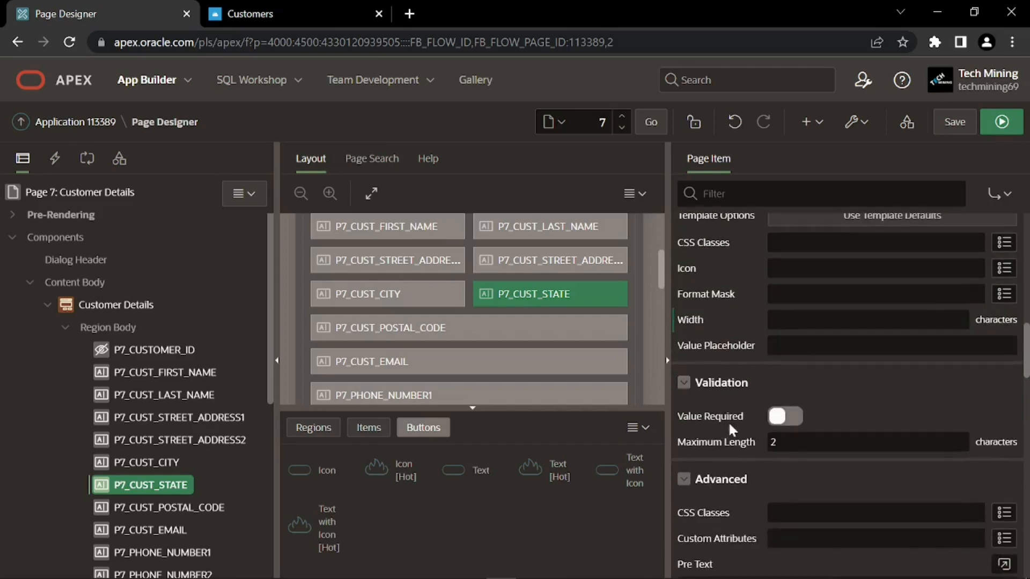
pyautogui.click(782, 421)
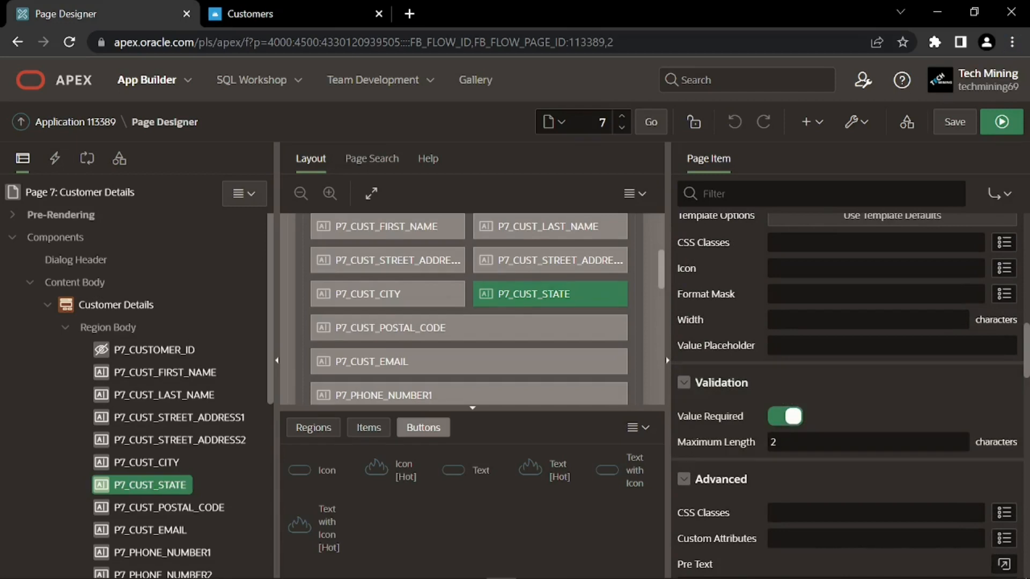
pyautogui.scroll(-3, 196, 501)
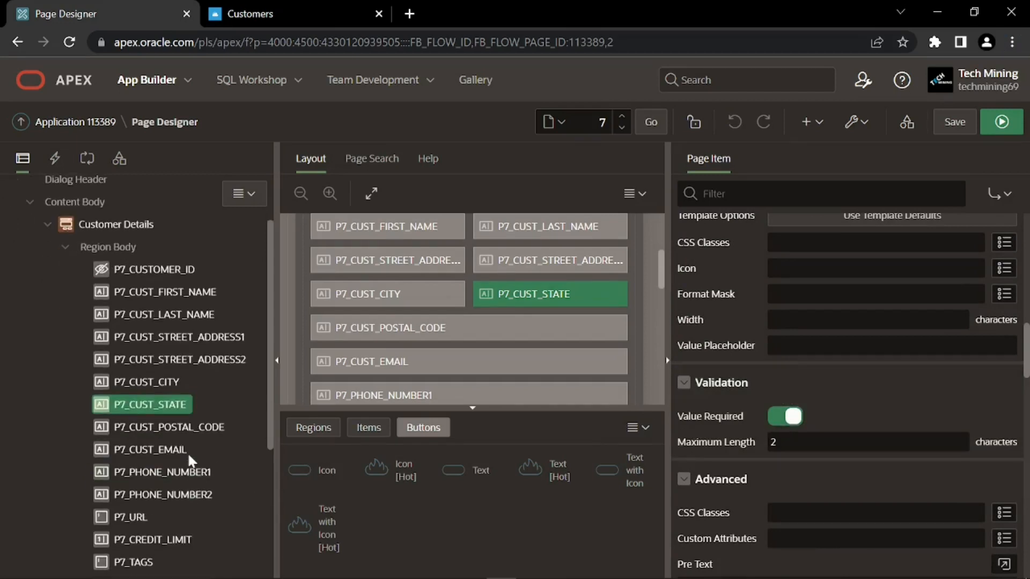
# Relabel P7_CUST_POSTAL_CODE as 'Zip Code' with Column Span 6
pyautogui.click(185, 346)
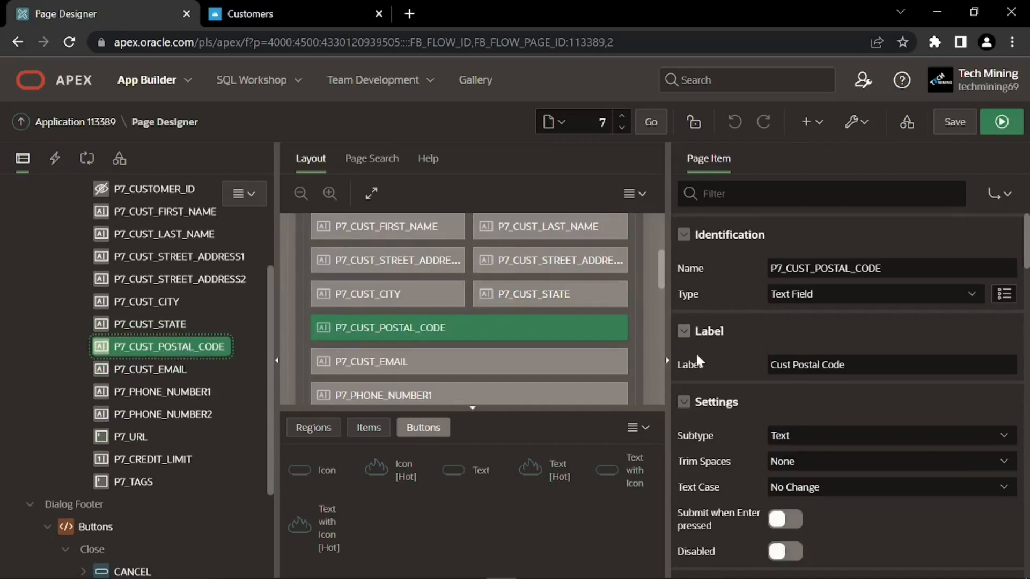
pyautogui.click(770, 367)
pyautogui.hotkey('ctrl', 'a')
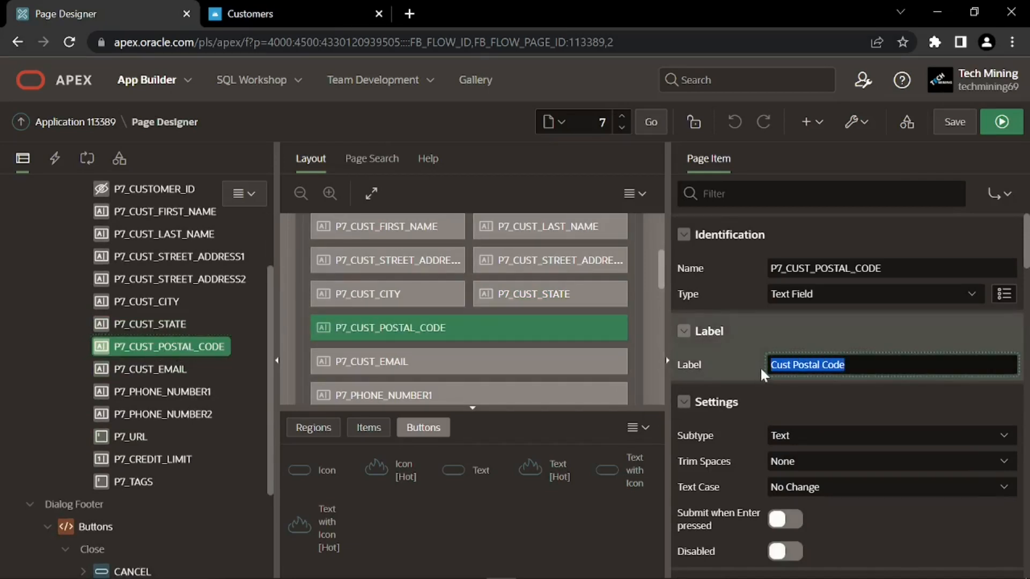
pyautogui.write('Zip Code')
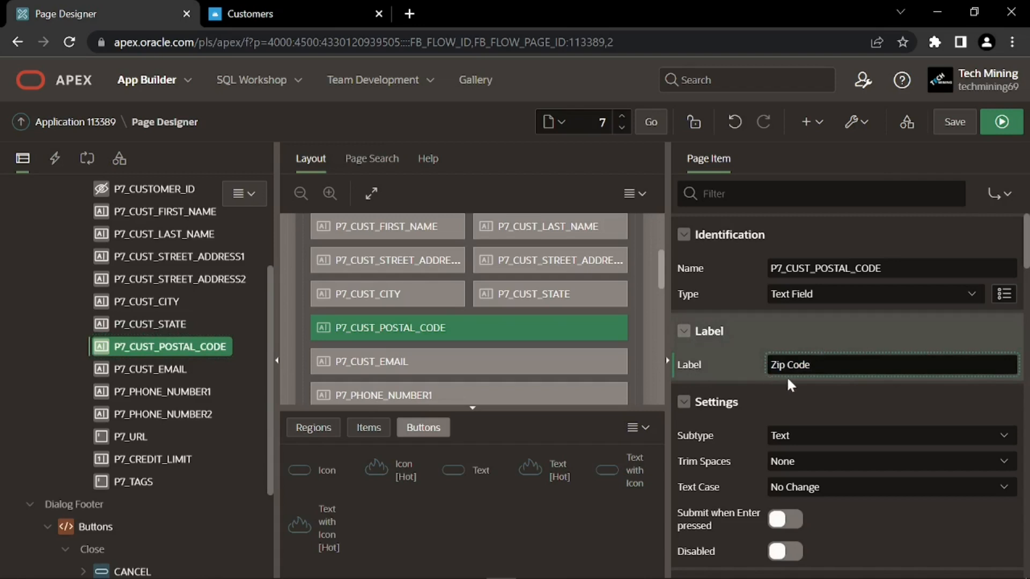
pyautogui.scroll(-3, 762, 374)
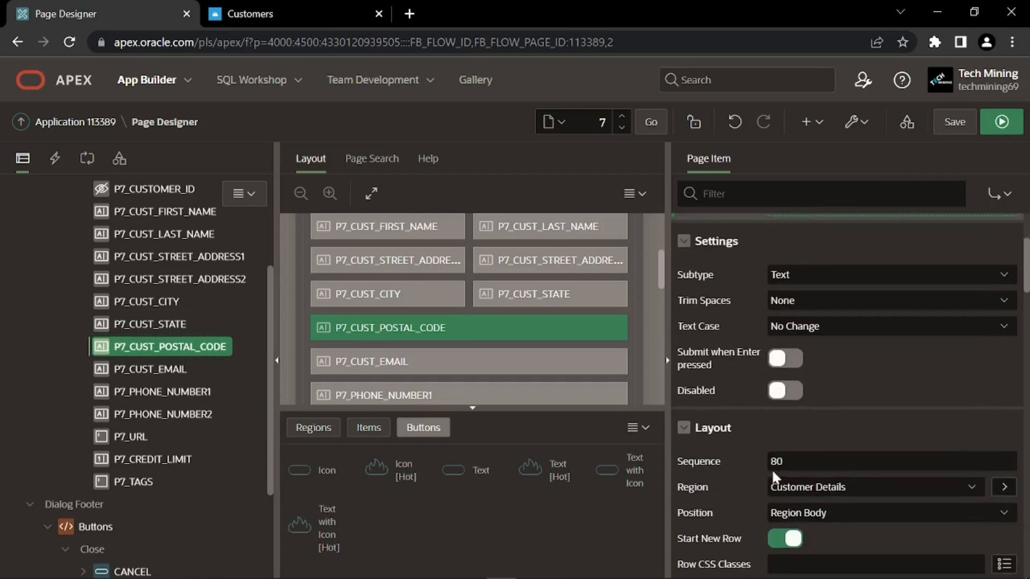
pyautogui.scroll(-3, 771, 474)
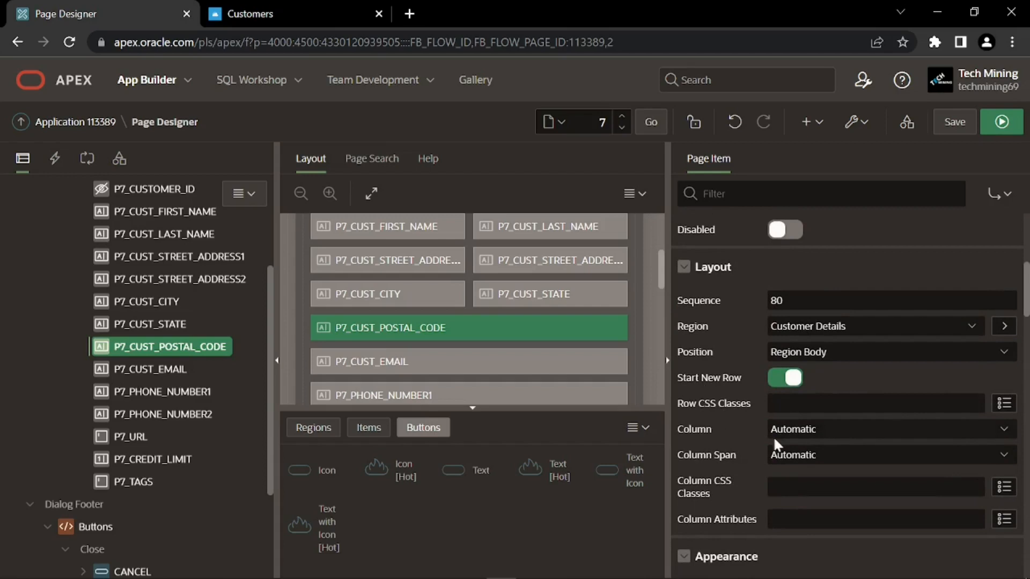
pyautogui.click(803, 358)
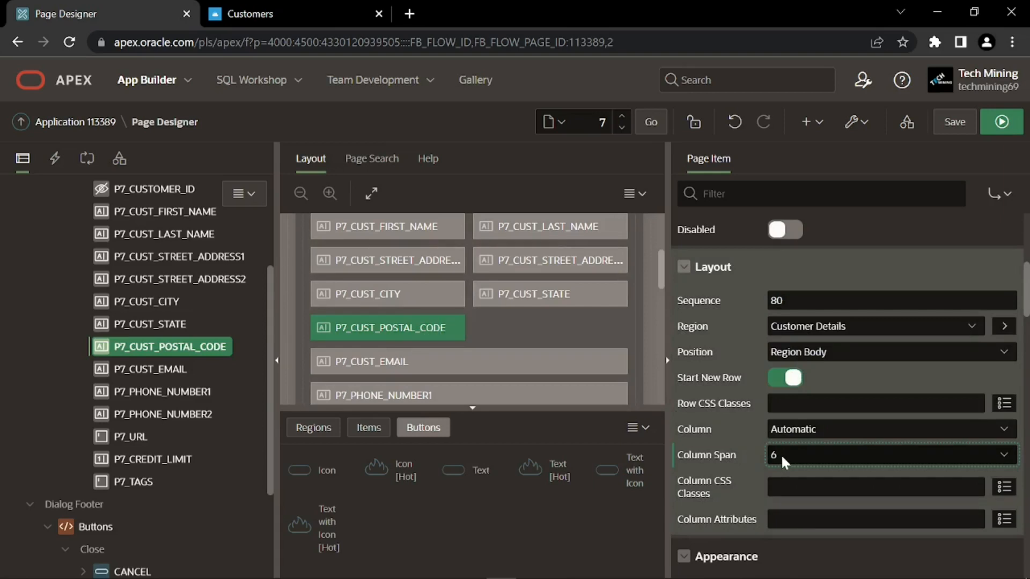
# Give Zip Code the Required - Floating template, Width 8 and Value Required, then save the page
pyautogui.scroll(-2, 695, 344)
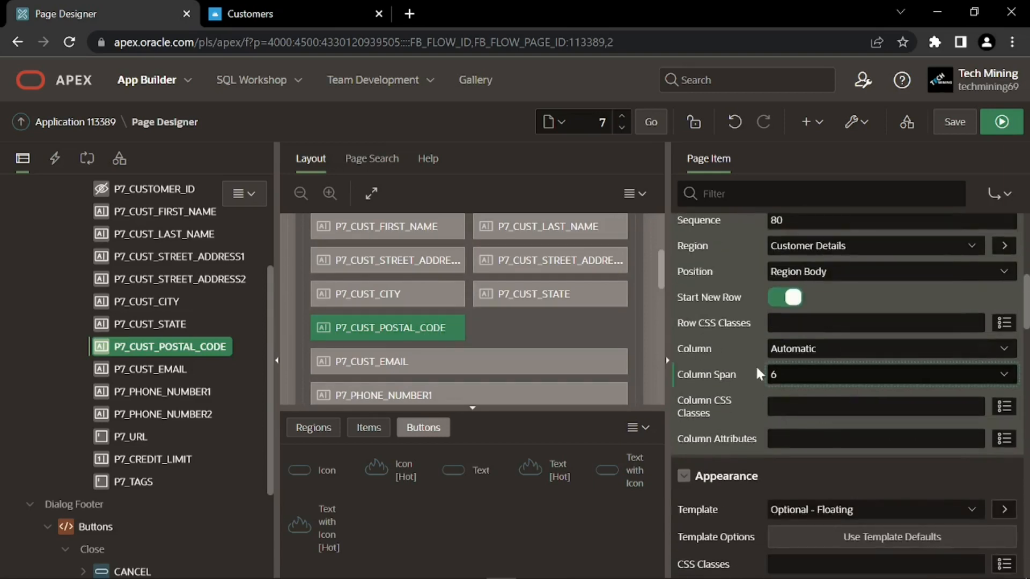
pyautogui.scroll(-2, 757, 373)
pyautogui.scroll(-2, 748, 344)
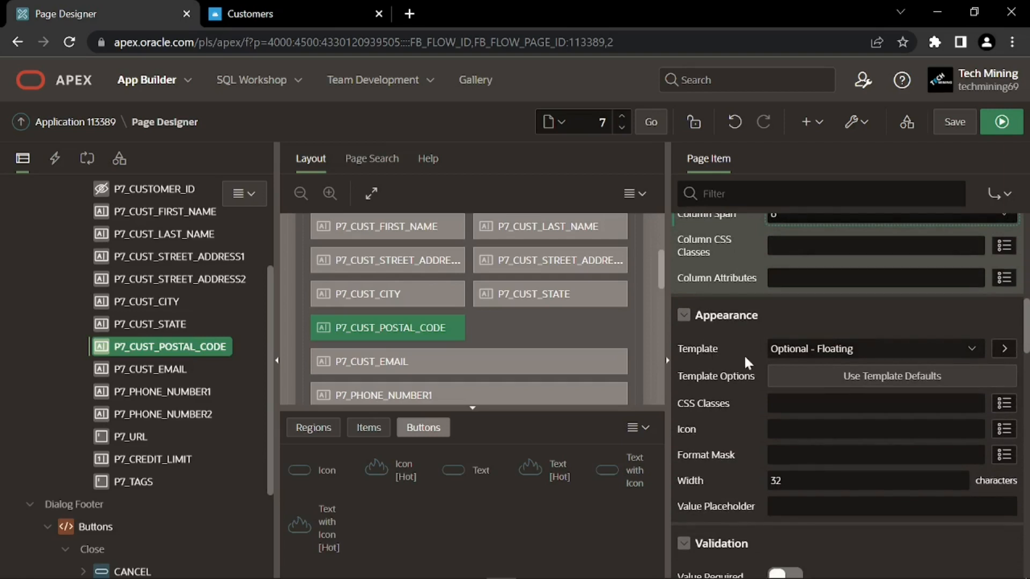
pyautogui.click(800, 346)
pyautogui.press('Down')
pyautogui.press('Down')
pyautogui.press('Down')
pyautogui.press('Return')
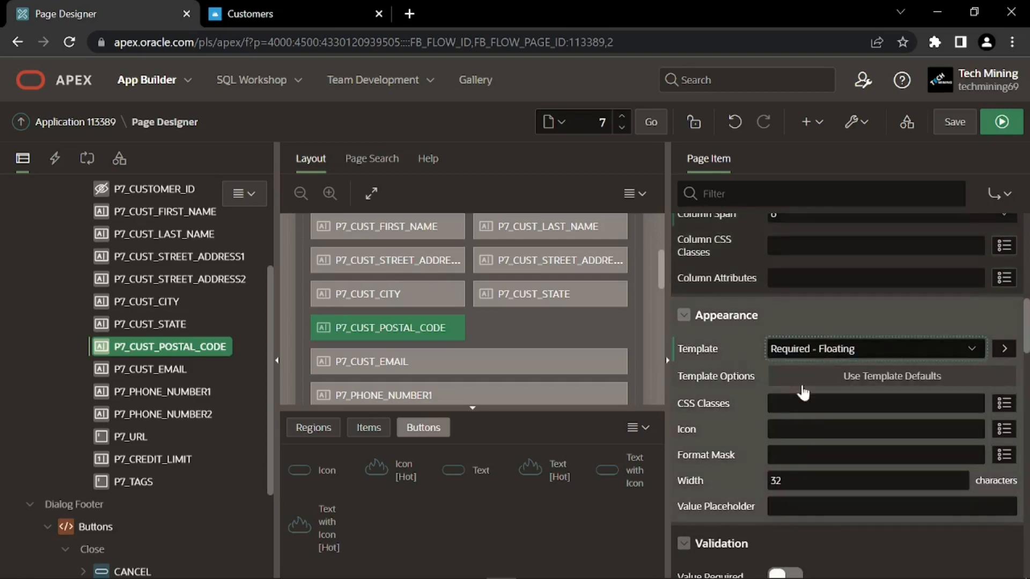
pyautogui.click(758, 487)
pyautogui.click(761, 490)
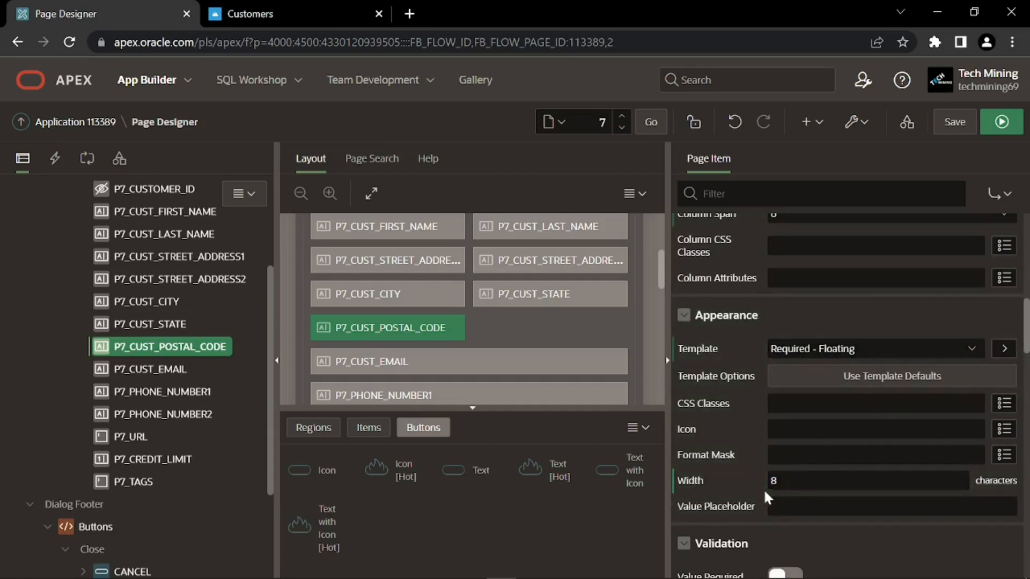
pyautogui.scroll(-2, 763, 488)
pyautogui.scroll(-1, 751, 490)
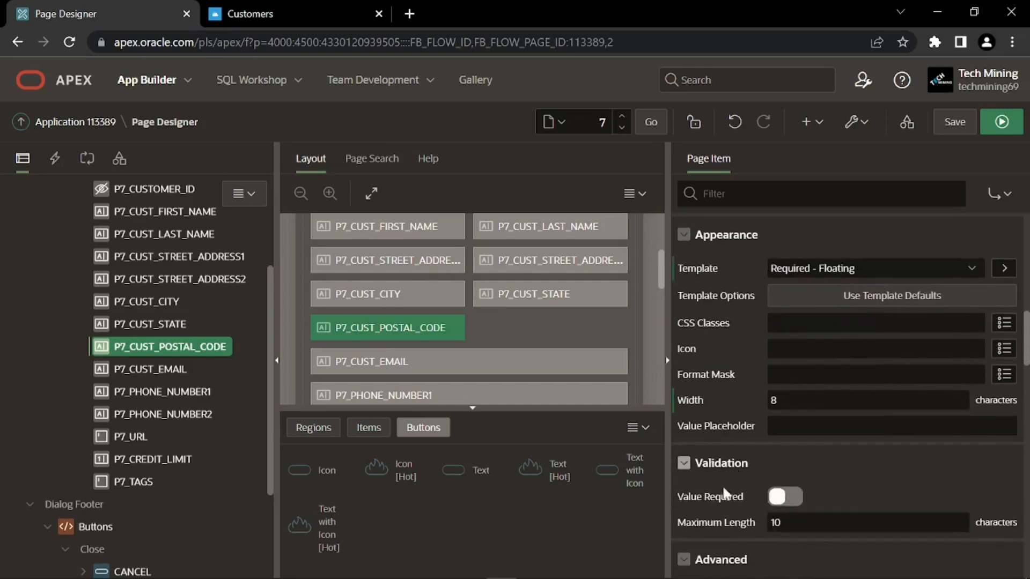
pyautogui.click(783, 499)
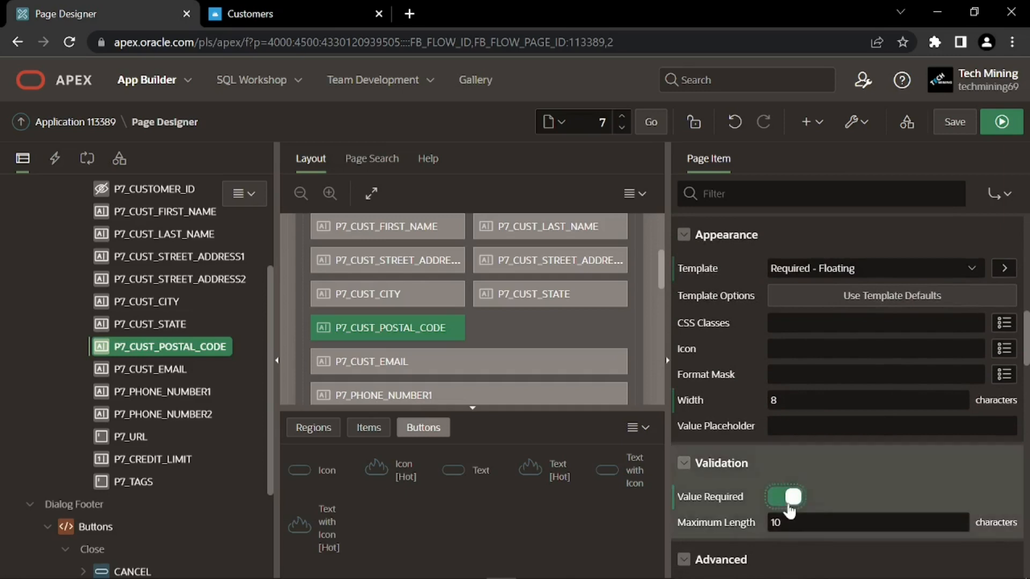
pyautogui.click(951, 121)
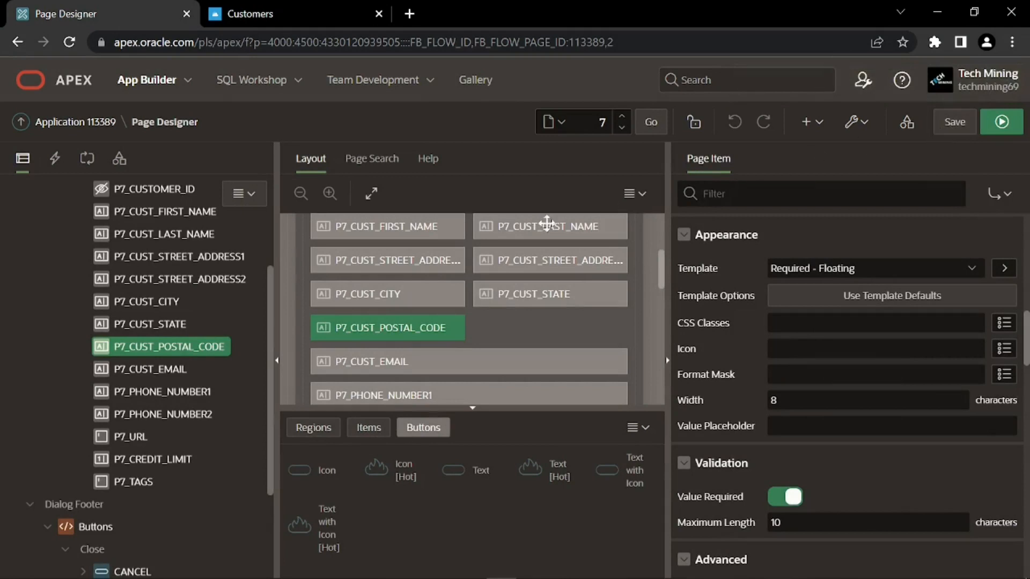
# Relabel P7_CUST_EMAIL as 'Email' and change its Sequence from 90 to 120
pyautogui.click(168, 369)
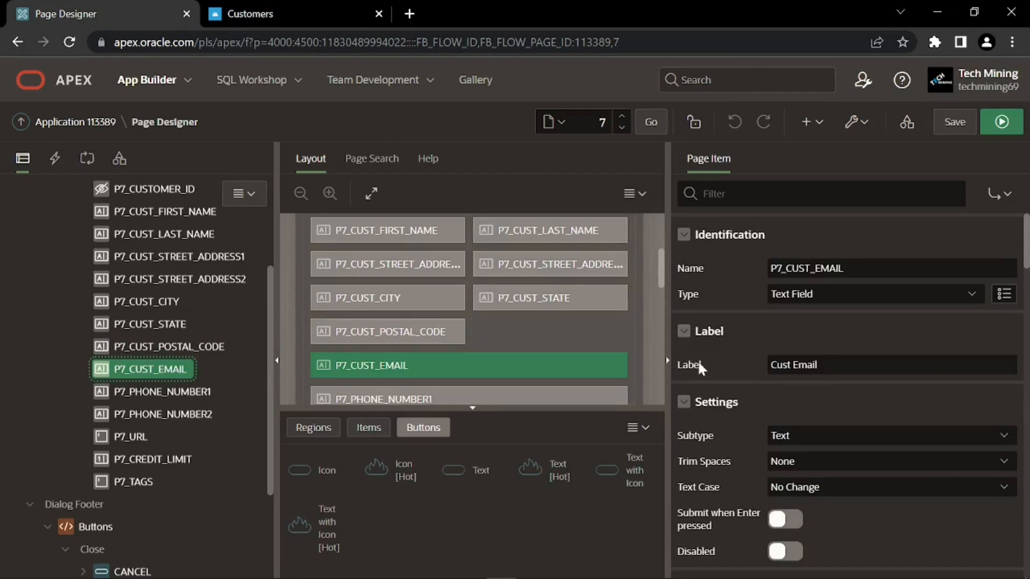
pyautogui.click(763, 368)
pyautogui.write('Email')
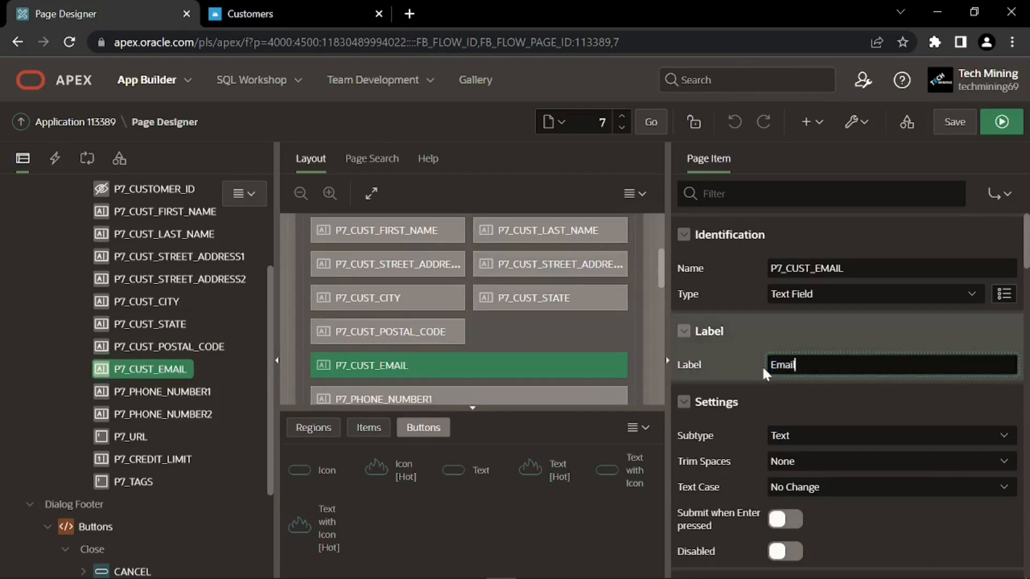
pyautogui.click(774, 375)
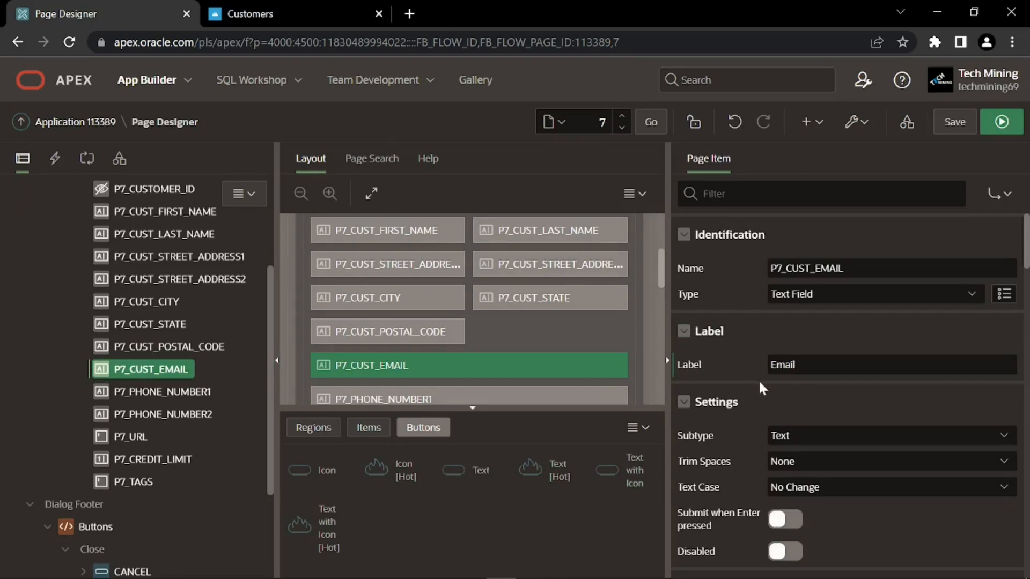
pyautogui.scroll(-3, 752, 379)
pyautogui.scroll(-1, 744, 385)
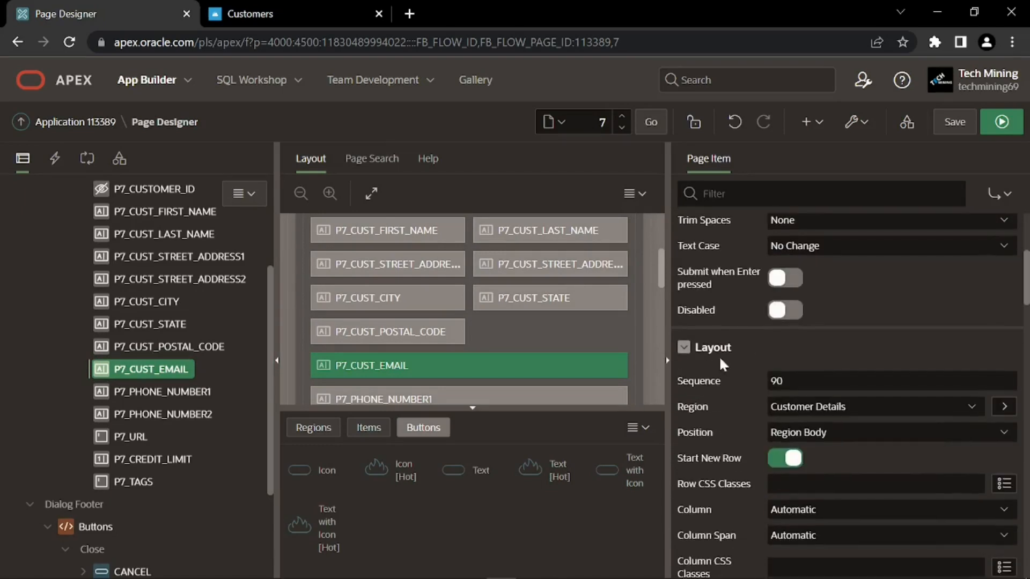
pyautogui.click(755, 384)
pyautogui.write('12')
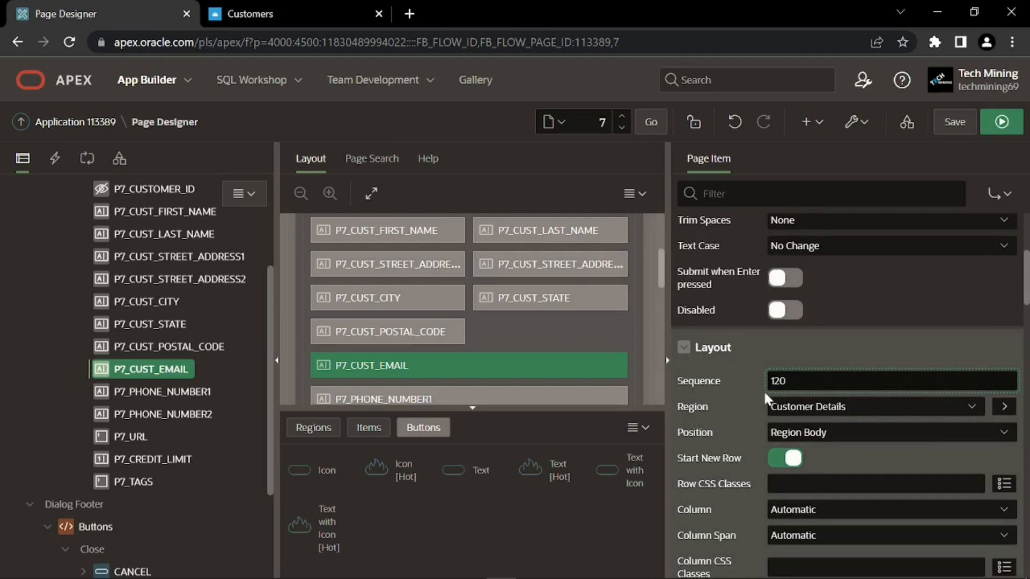
pyautogui.press('Return')
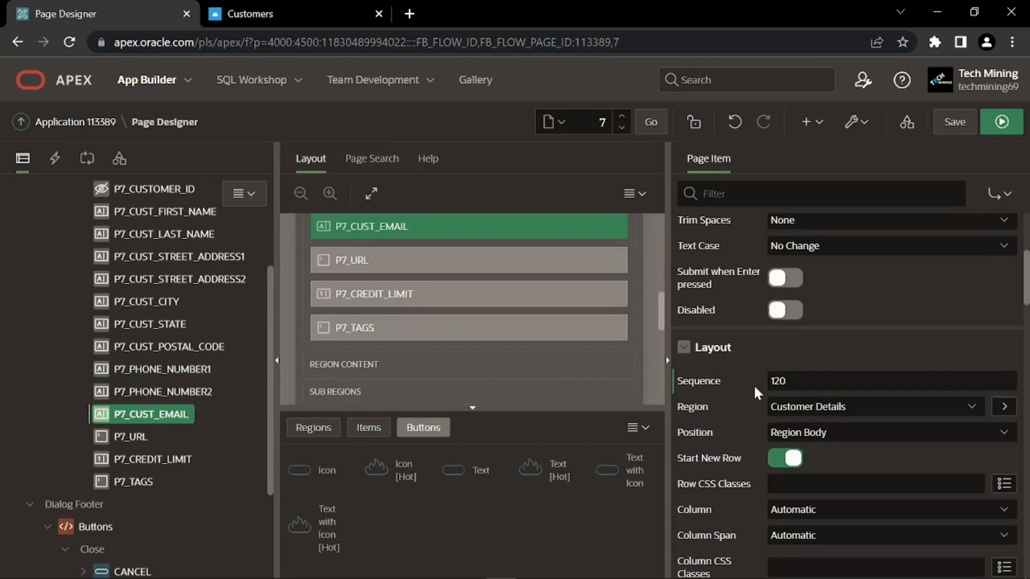
# Give Email the Required - Floating template, Width 50 and Value Required on
pyautogui.scroll(-3, 725, 388)
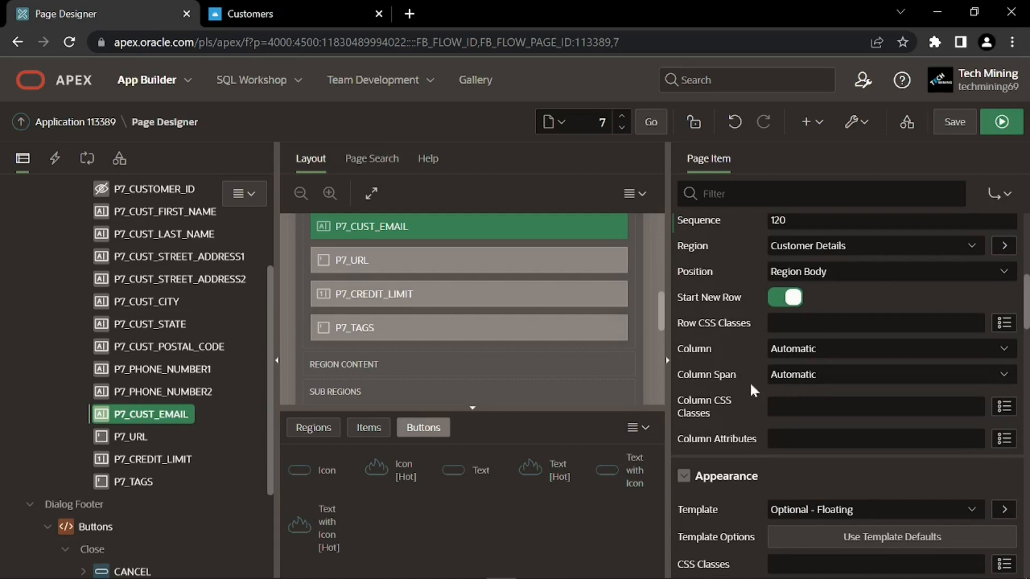
pyautogui.scroll(-3, 712, 394)
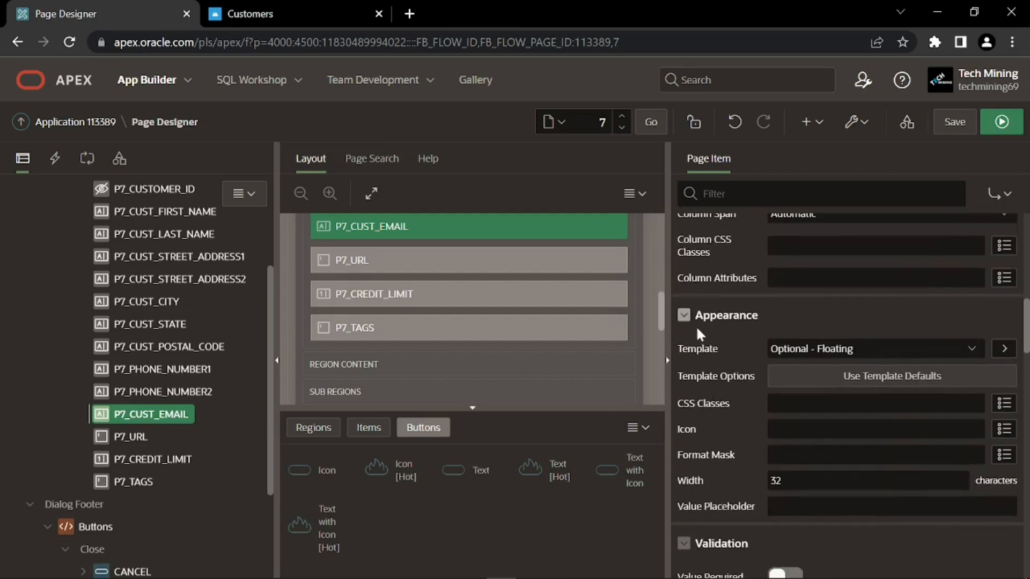
pyautogui.click(778, 351)
pyautogui.click(783, 458)
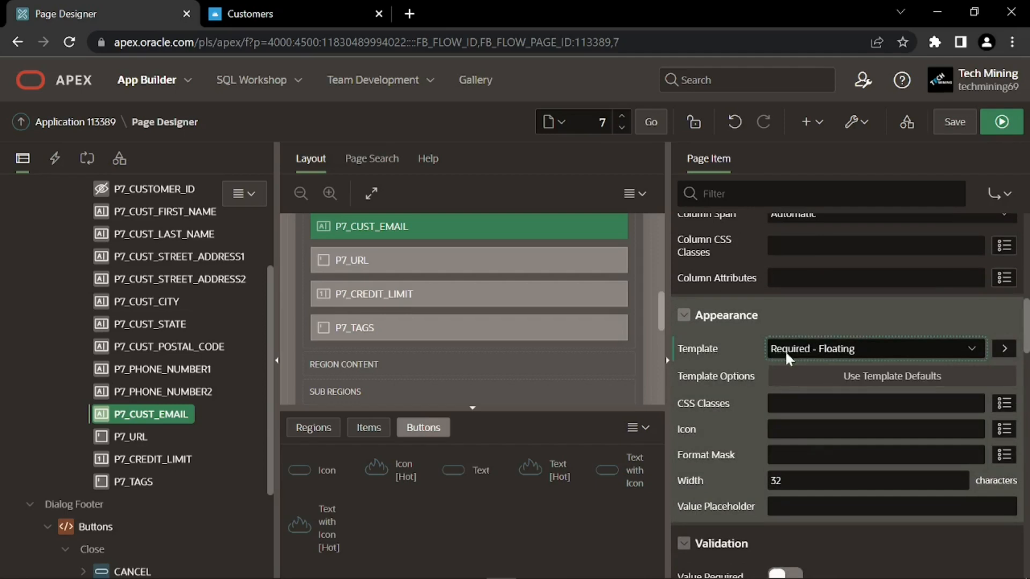
pyautogui.scroll(-2, 722, 390)
pyautogui.click(758, 406)
pyautogui.write('50')
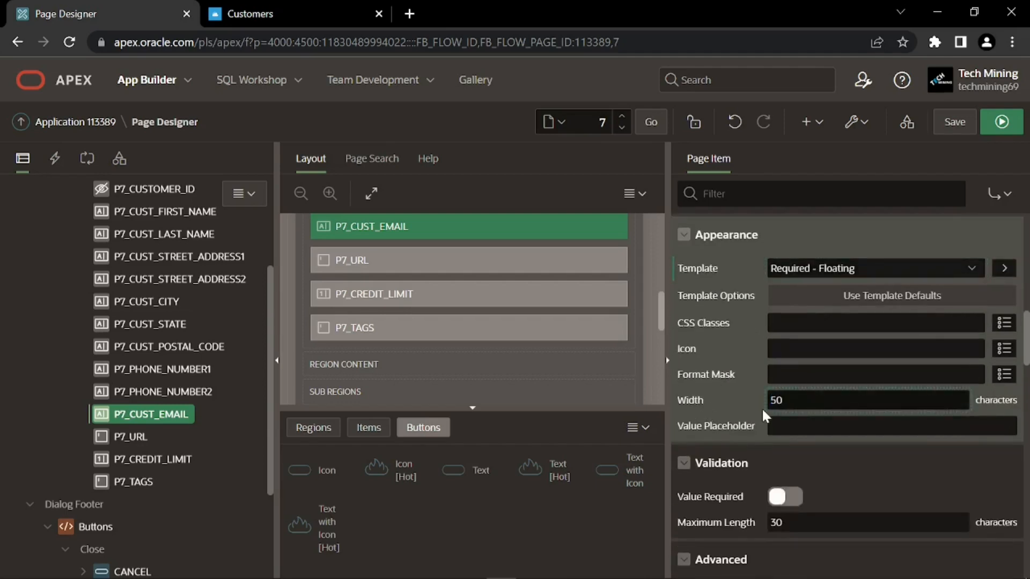
pyautogui.scroll(-2, 738, 420)
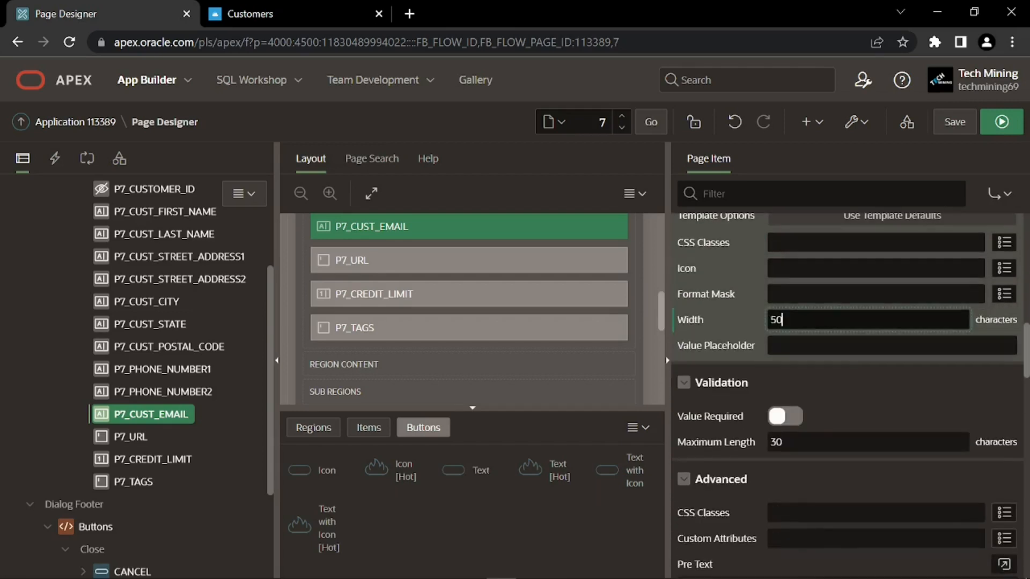
pyautogui.click(779, 421)
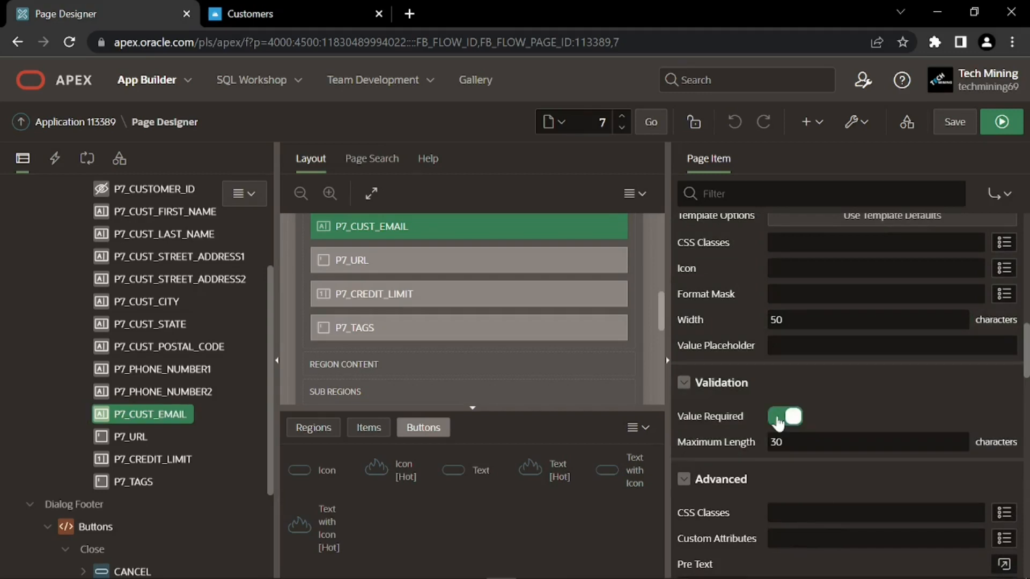
# Move P7_CREDIT_LIMIT up by changing its Sequence from 130 to 90
pyautogui.click(160, 459)
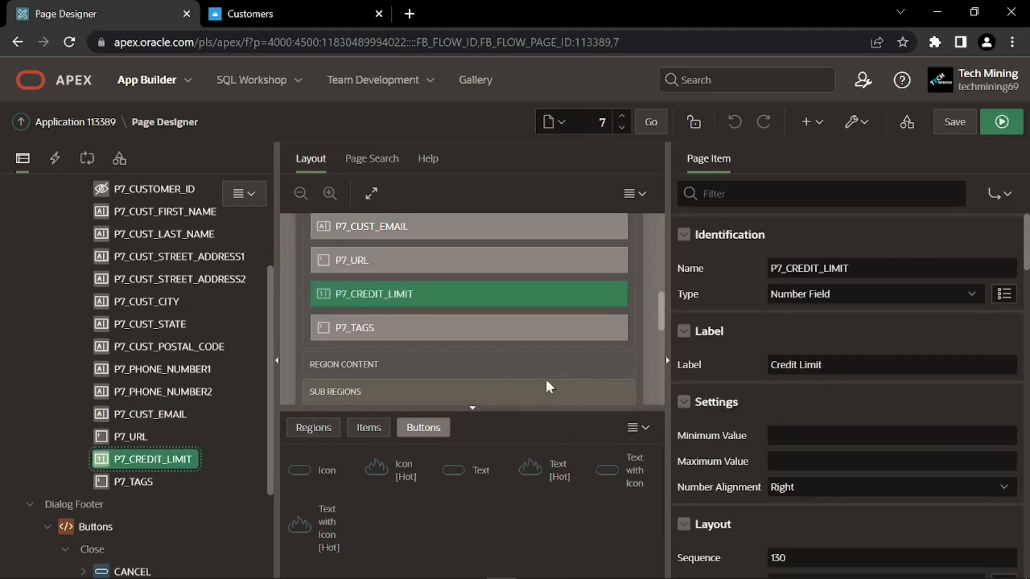
pyautogui.moveTo(822, 365); pyautogui.dragTo(749, 372)
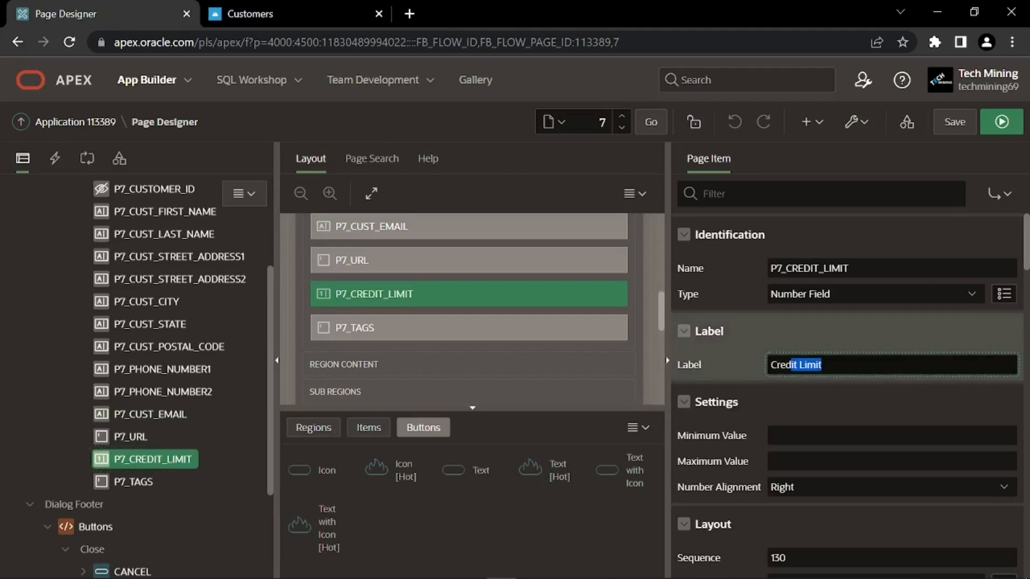
pyautogui.click(747, 371)
pyautogui.click(772, 374)
pyautogui.scroll(-3, 746, 387)
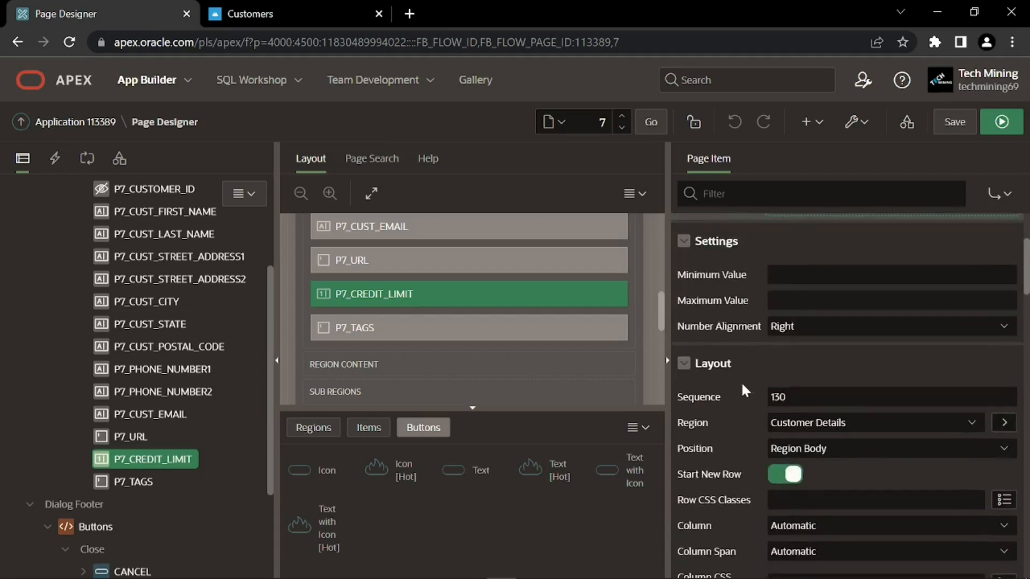
pyautogui.moveTo(791, 398); pyautogui.dragTo(763, 402)
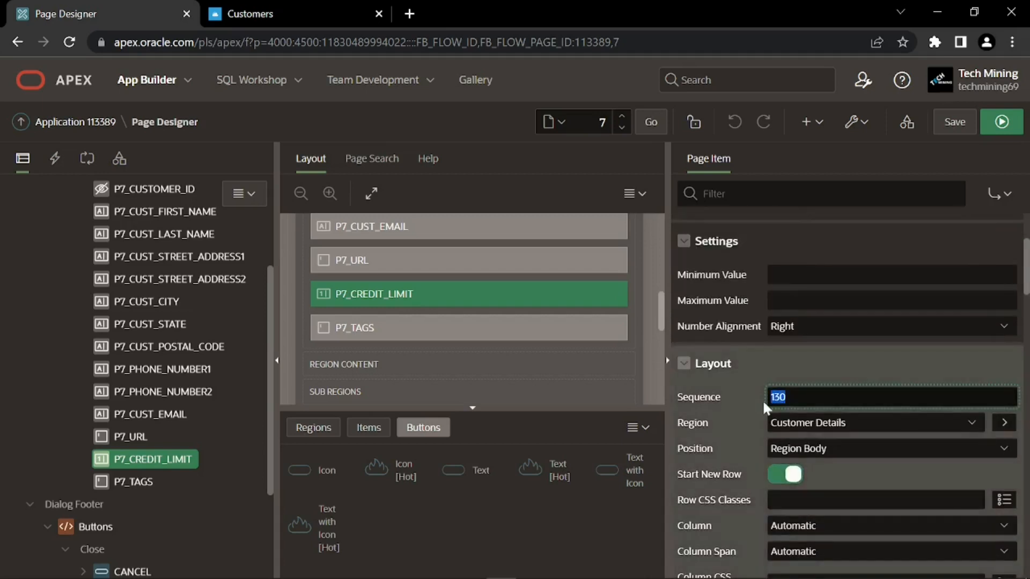
pyautogui.write('90')
pyautogui.click(761, 405)
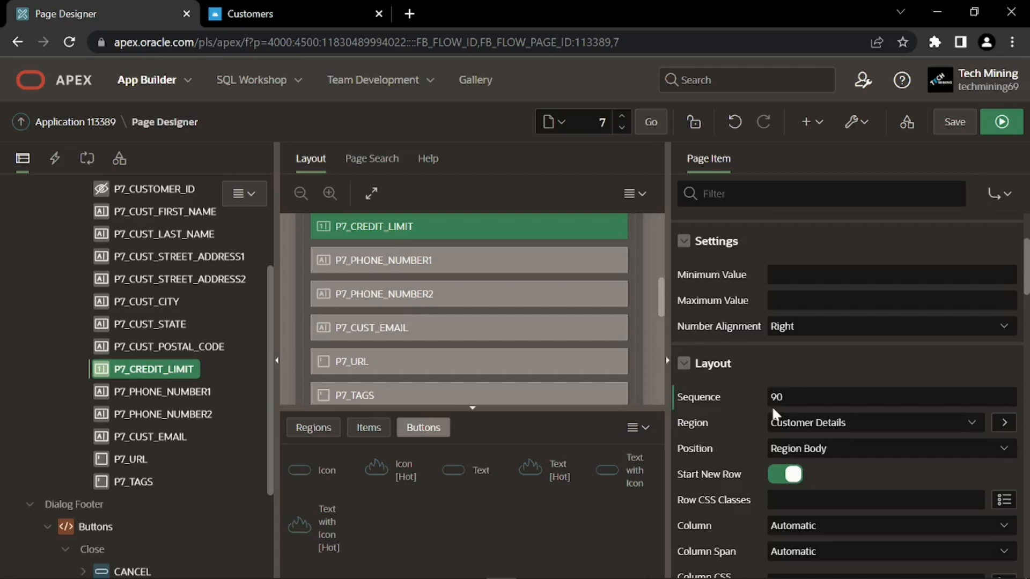
# Place Credit Limit beside the postal code, with Required - Floating template, Width 8, Value Required on
pyautogui.scroll(-1, 726, 419)
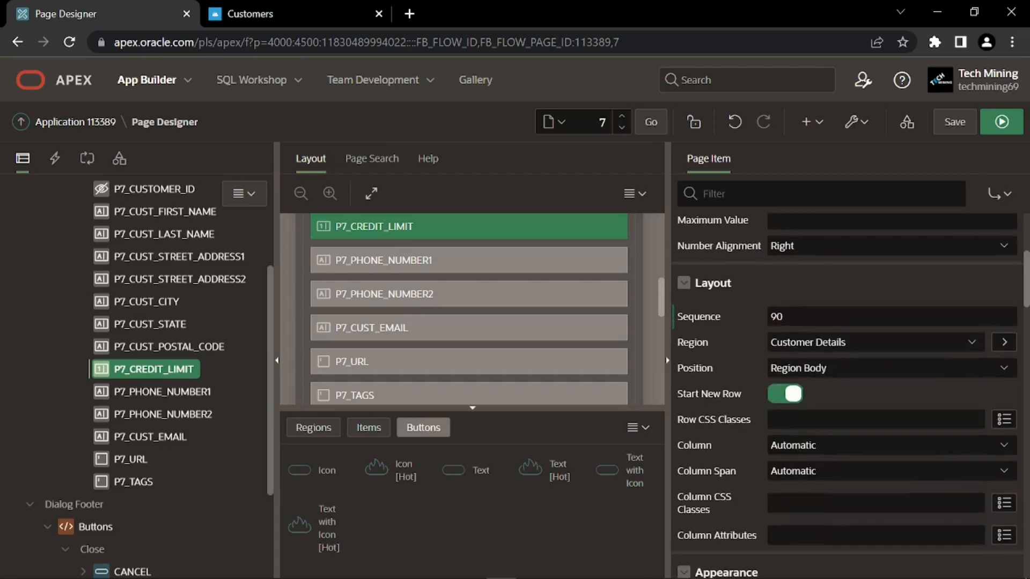
pyautogui.click(779, 397)
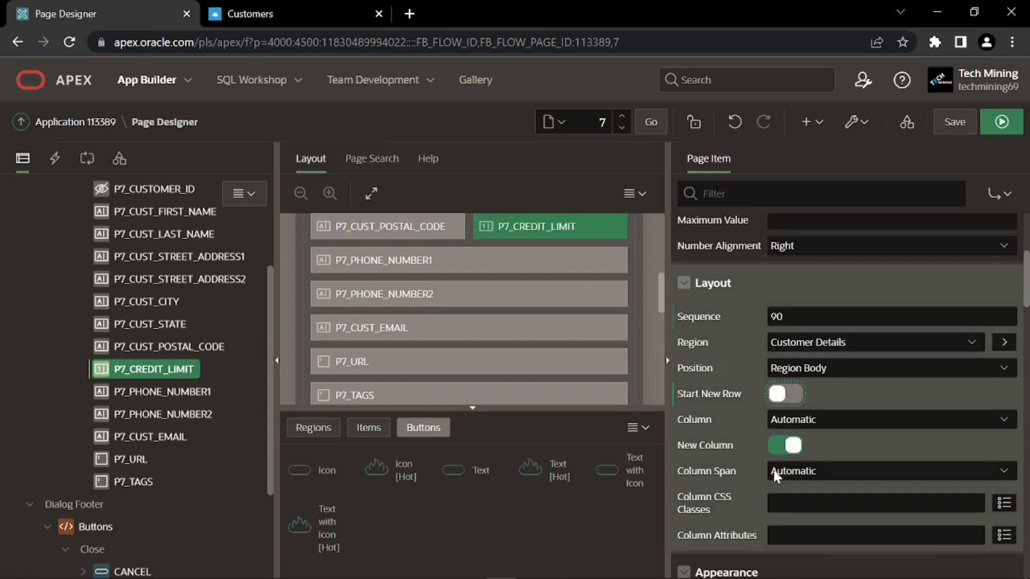
pyautogui.scroll(-2, 754, 453)
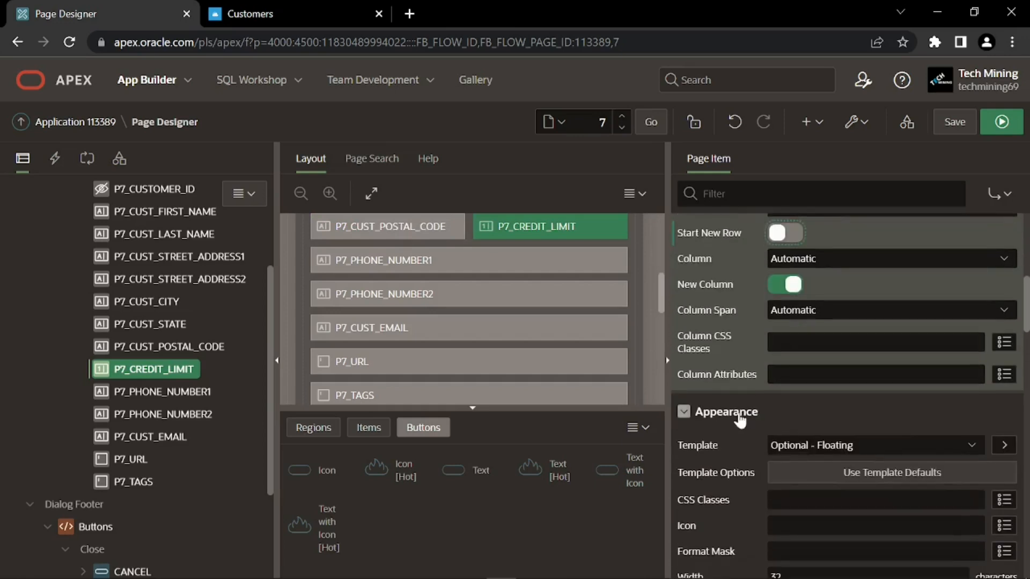
pyautogui.click(787, 445)
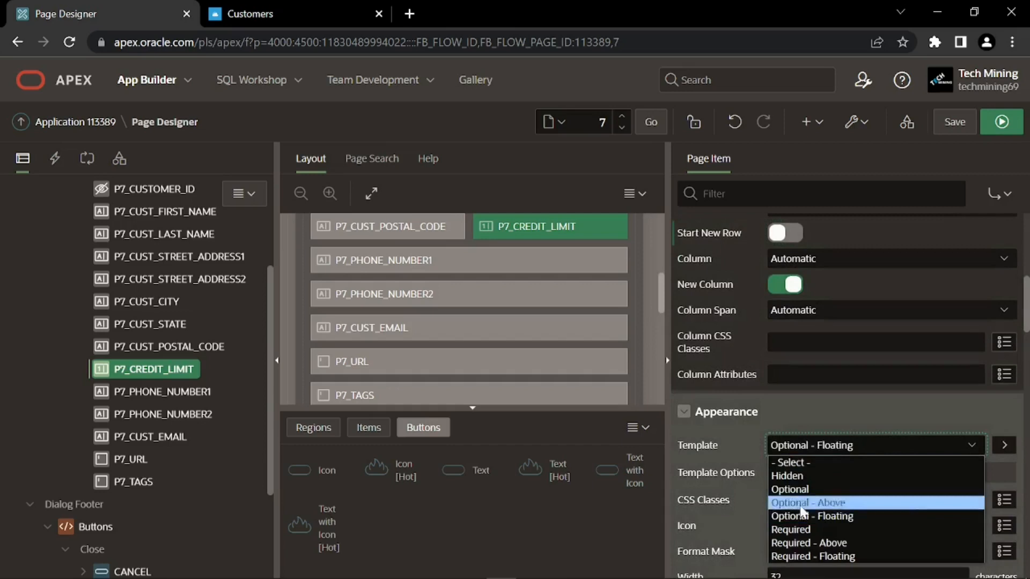
pyautogui.click(796, 557)
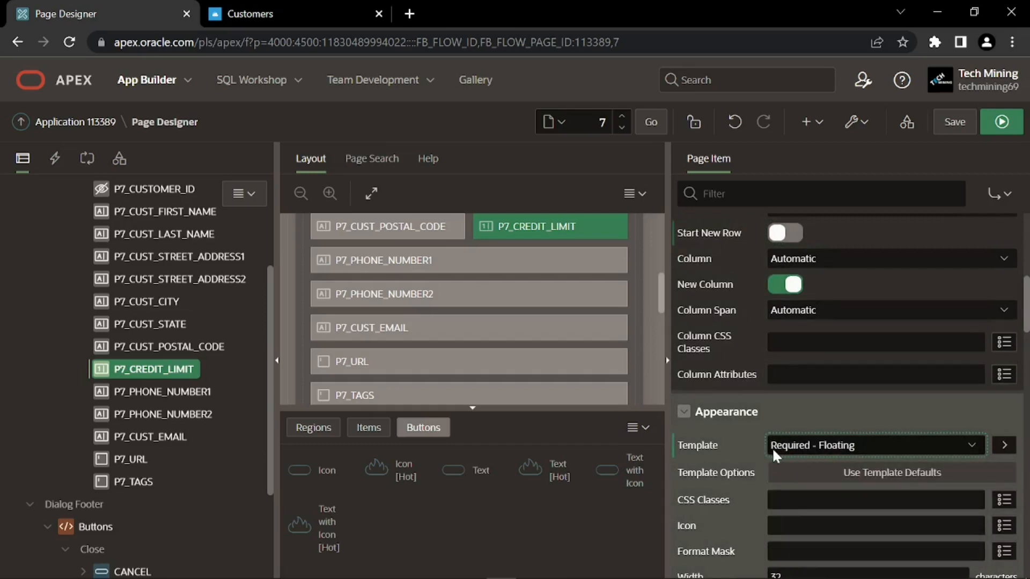
pyautogui.scroll(-3, 758, 430)
pyautogui.click(752, 417)
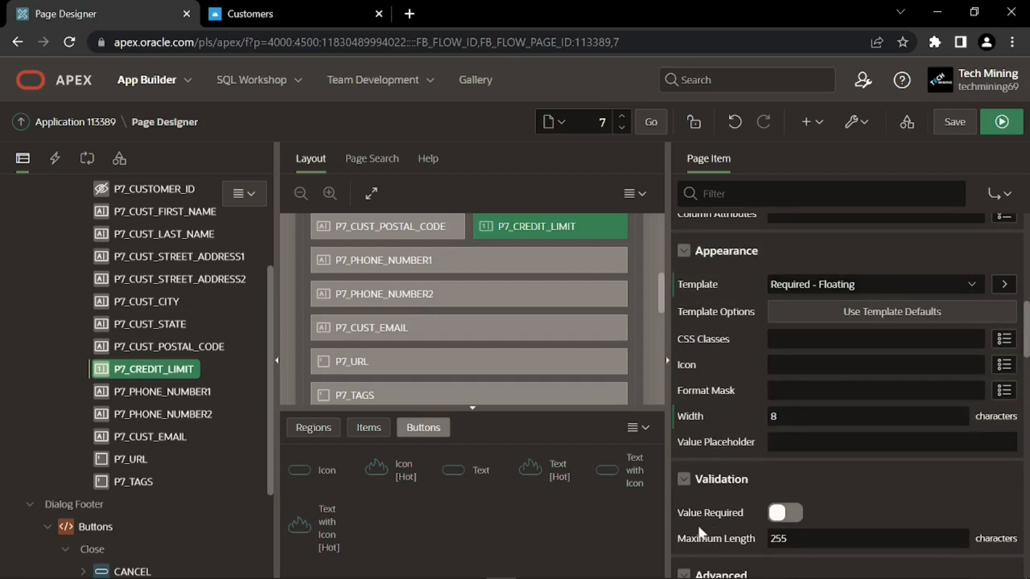
pyautogui.click(780, 515)
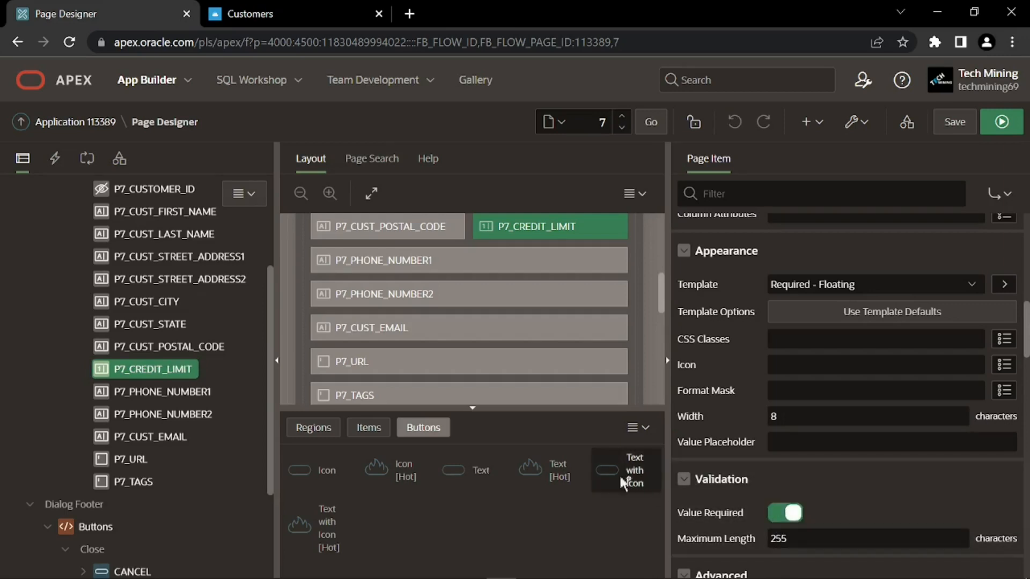
# Change P7_PHONE_NUMBER1's label to 'Phone Number' by removing the trailing 1
pyautogui.click(183, 388)
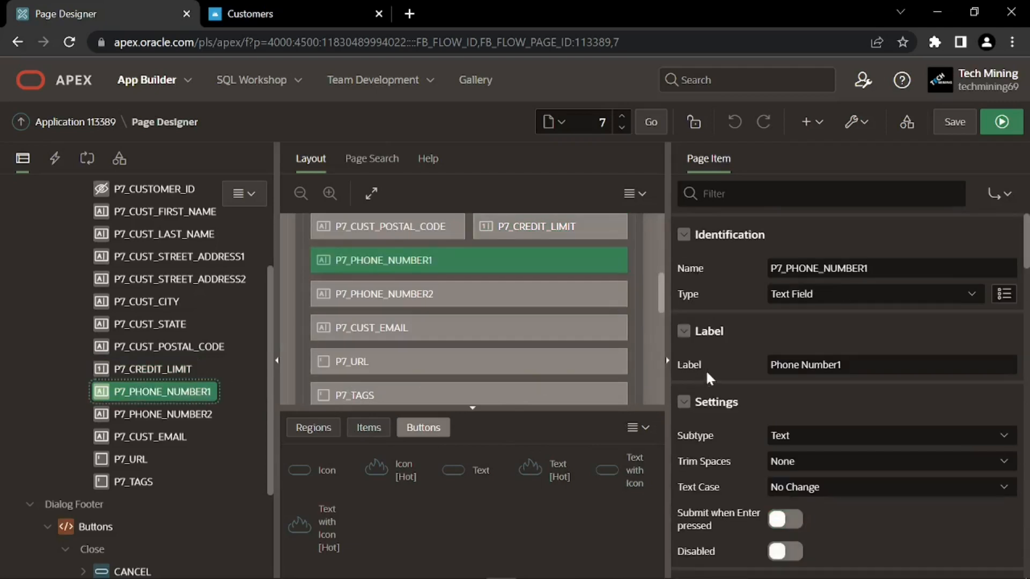
pyautogui.moveTo(853, 365); pyautogui.dragTo(788, 366)
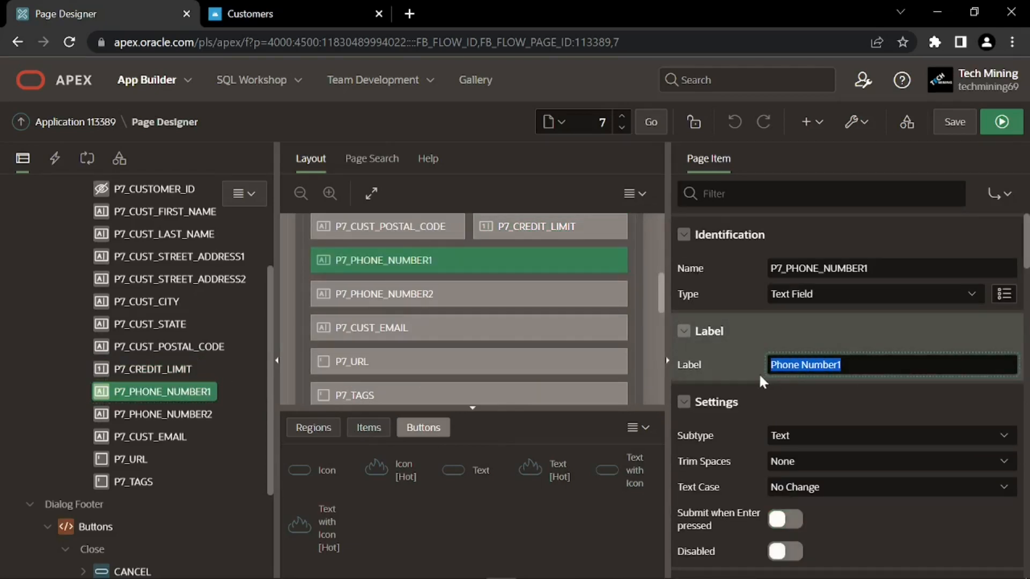
pyautogui.press('End')
pyautogui.press('BackSpace')
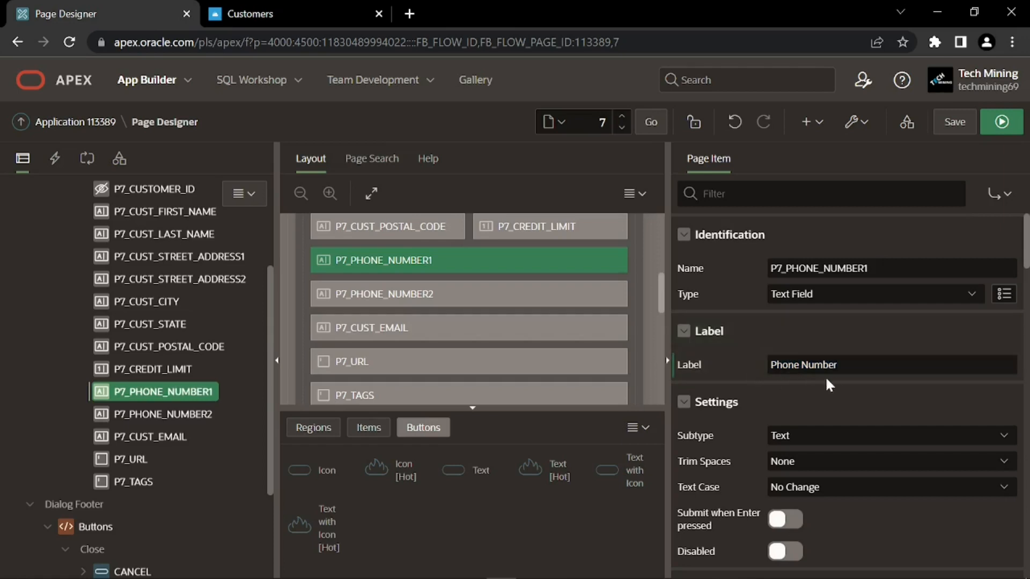
# Set P7_PHONE_NUMBER1's Appearance width to 12 characters
pyautogui.scroll(-5, 765, 387)
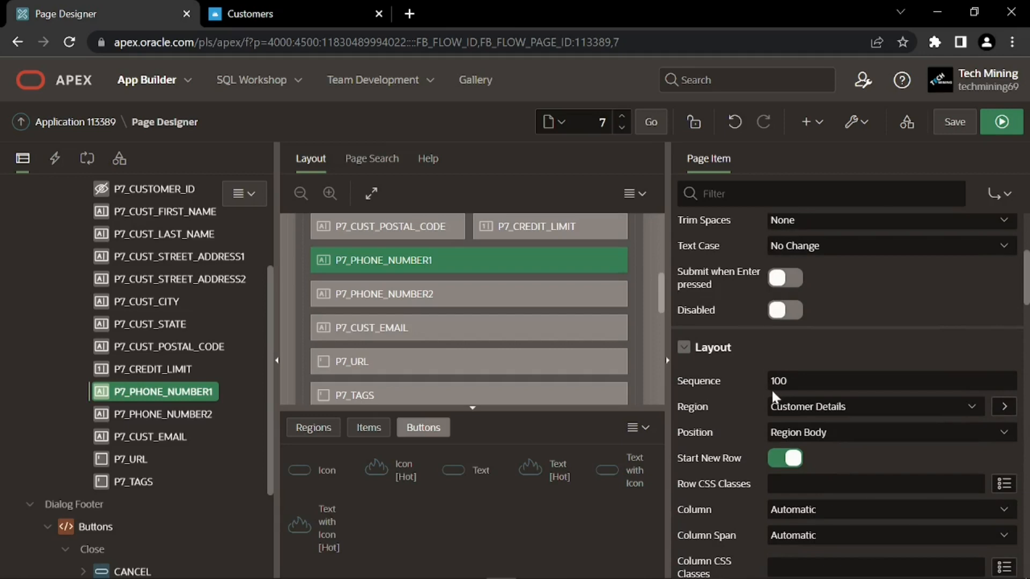
pyautogui.scroll(-2, 761, 406)
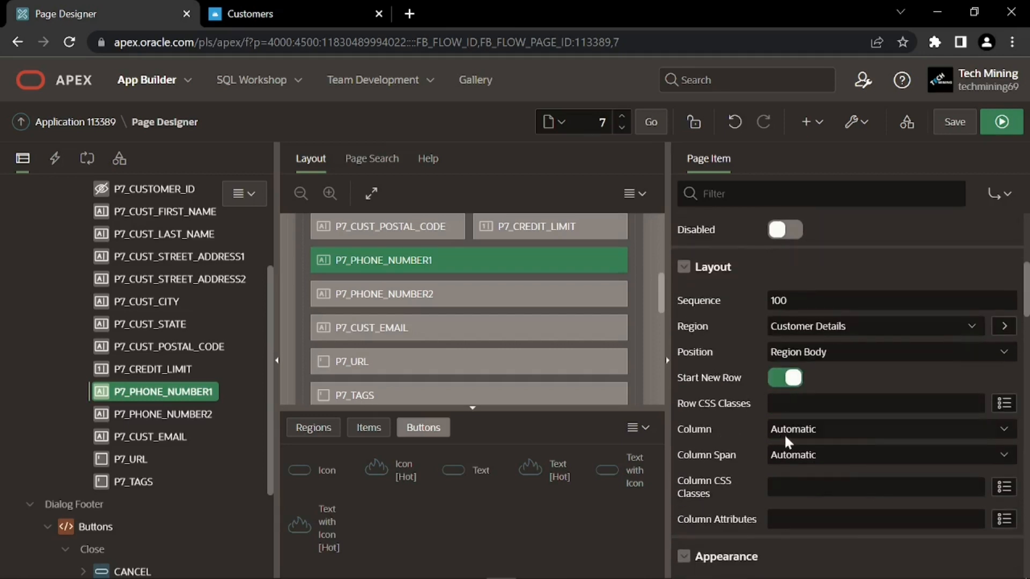
pyautogui.scroll(-4, 764, 447)
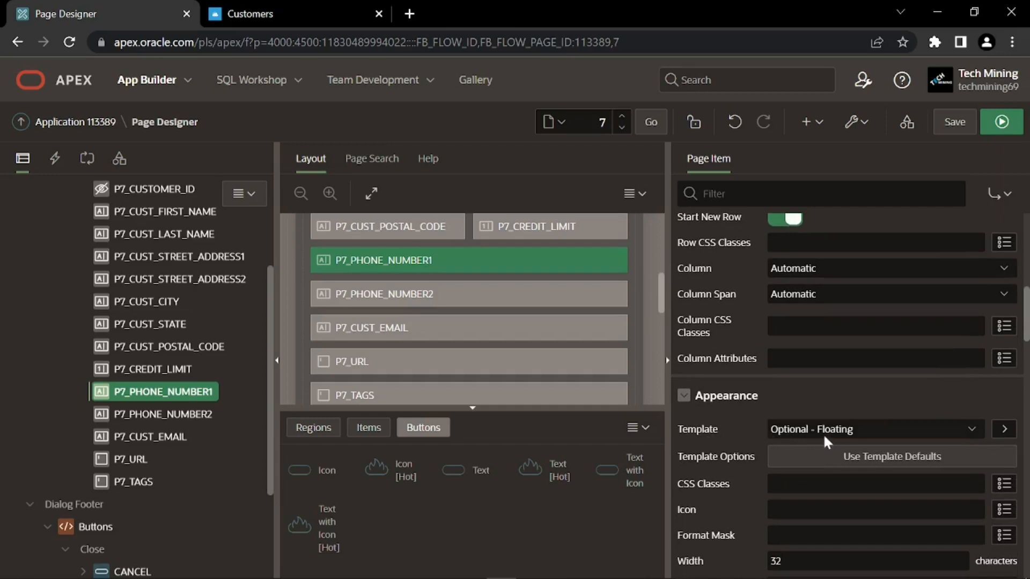
pyautogui.scroll(-4, 741, 445)
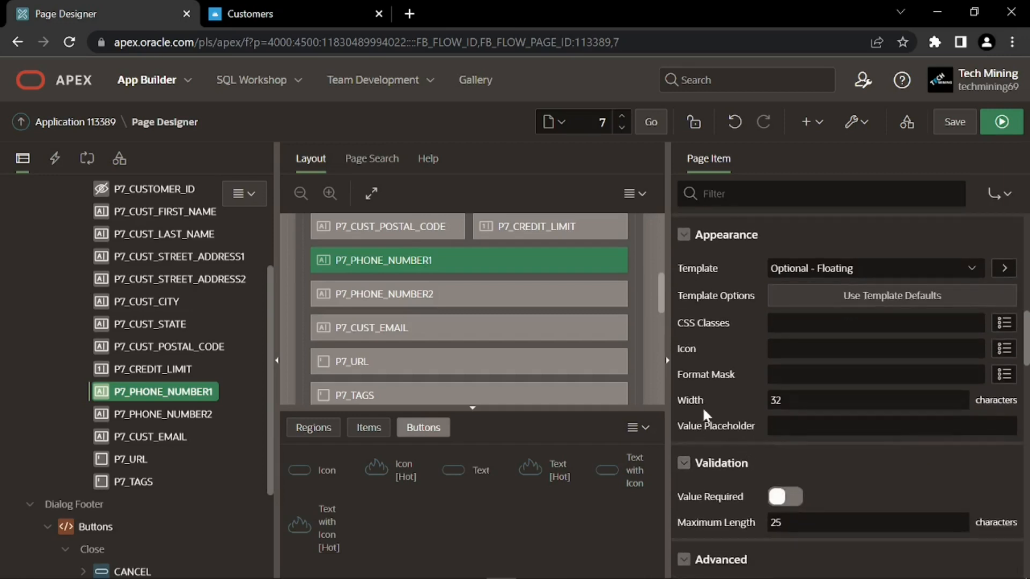
pyautogui.doubleClick(773, 401)
pyautogui.write('12')
pyautogui.scroll(-2, 735, 445)
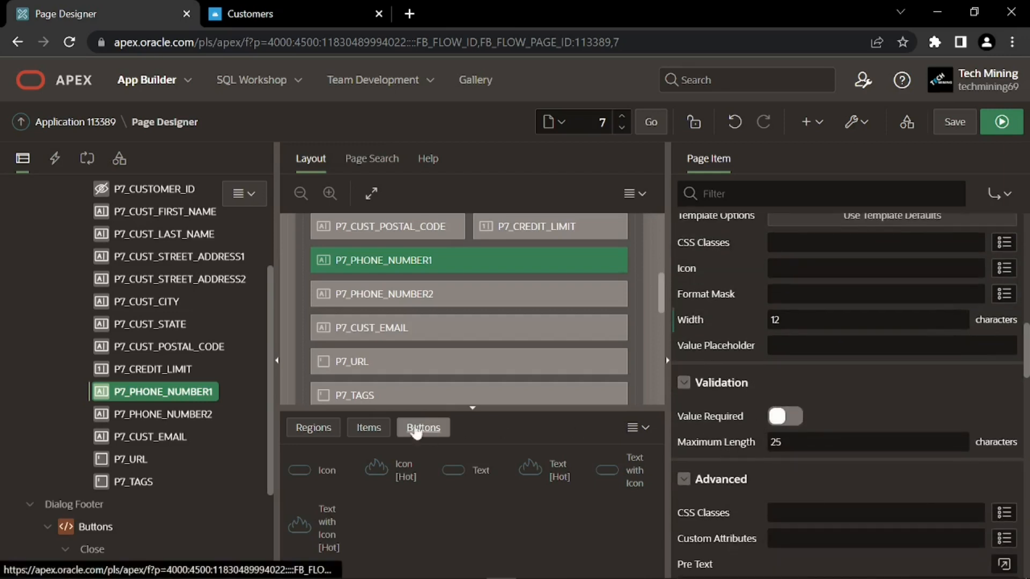
pyautogui.click(172, 415)
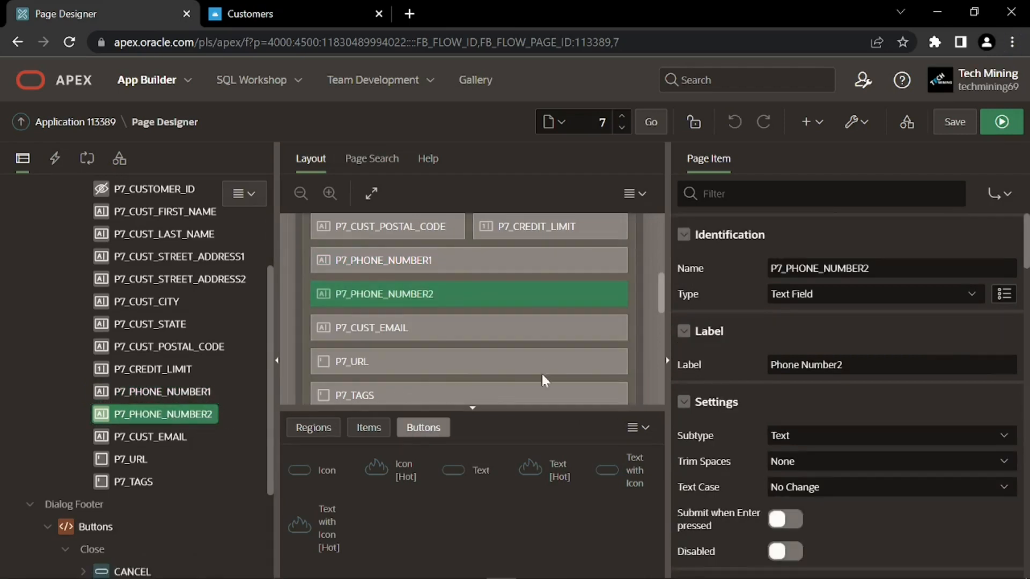
# Relabel P7_PHONE_NUMBER2 as 'Alternate No.' and turn off Start New Row
pyautogui.moveTo(843, 364); pyautogui.dragTo(786, 365)
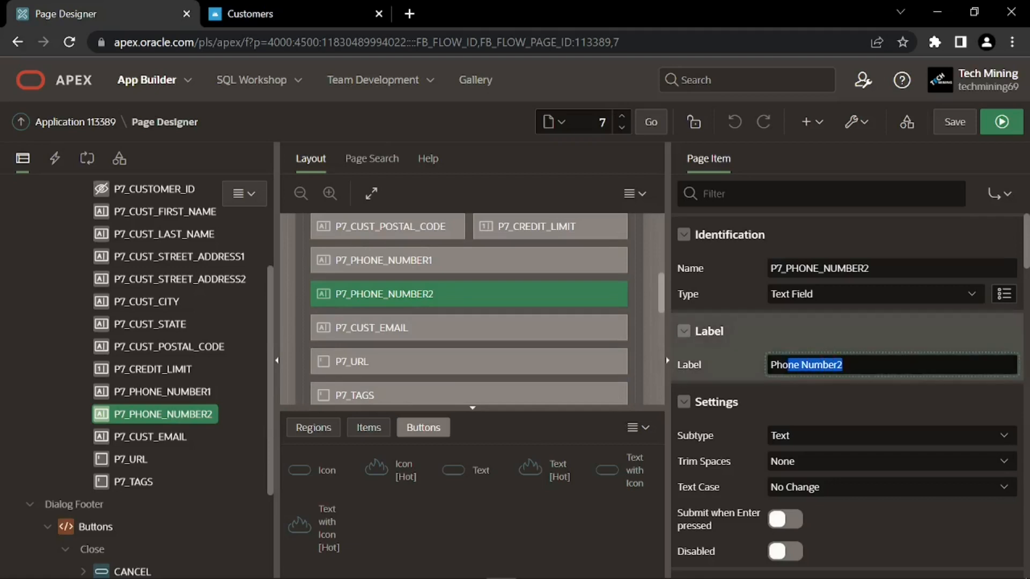
pyautogui.write('Alternate No.')
pyautogui.click(781, 375)
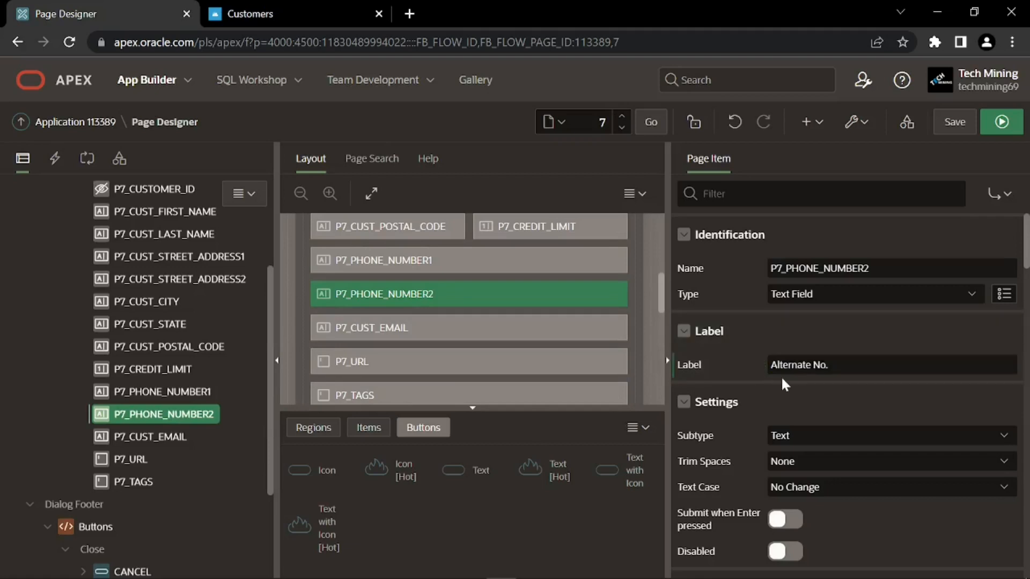
pyautogui.scroll(-3, 762, 381)
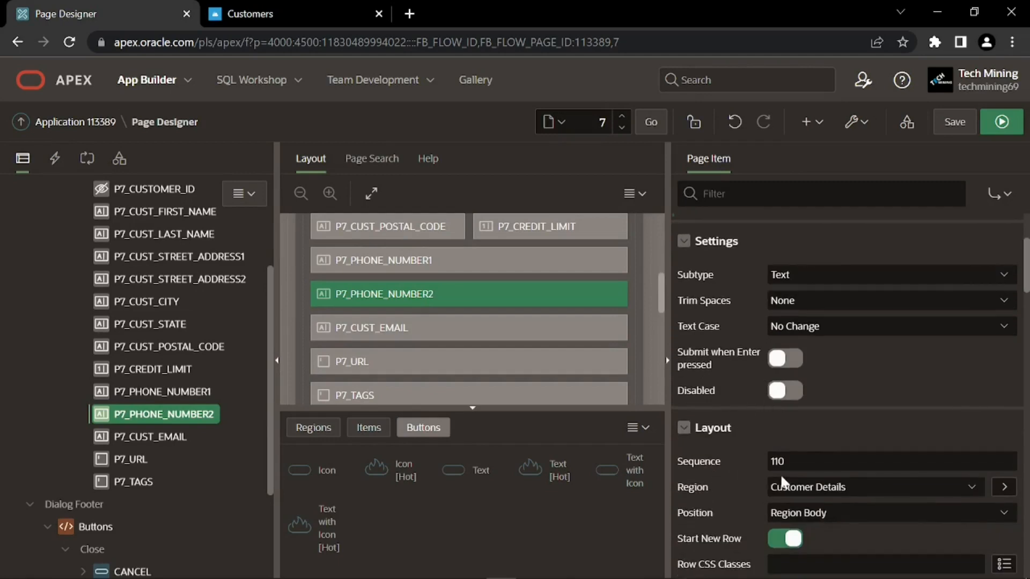
pyautogui.scroll(-3, 746, 471)
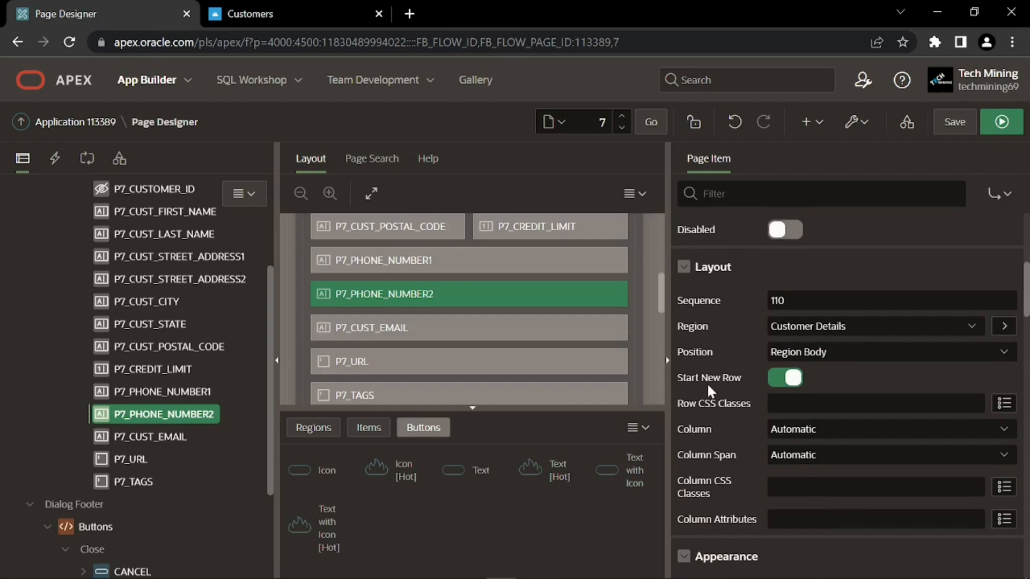
pyautogui.click(781, 378)
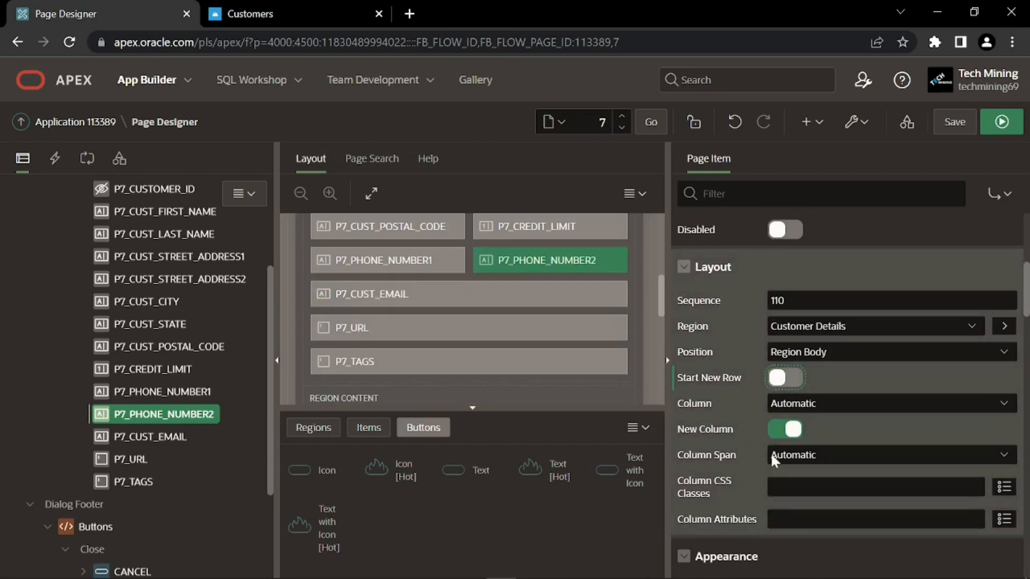
# Set P7_PHONE_NUMBER2's width to 12 characters
pyautogui.scroll(-5, 740, 445)
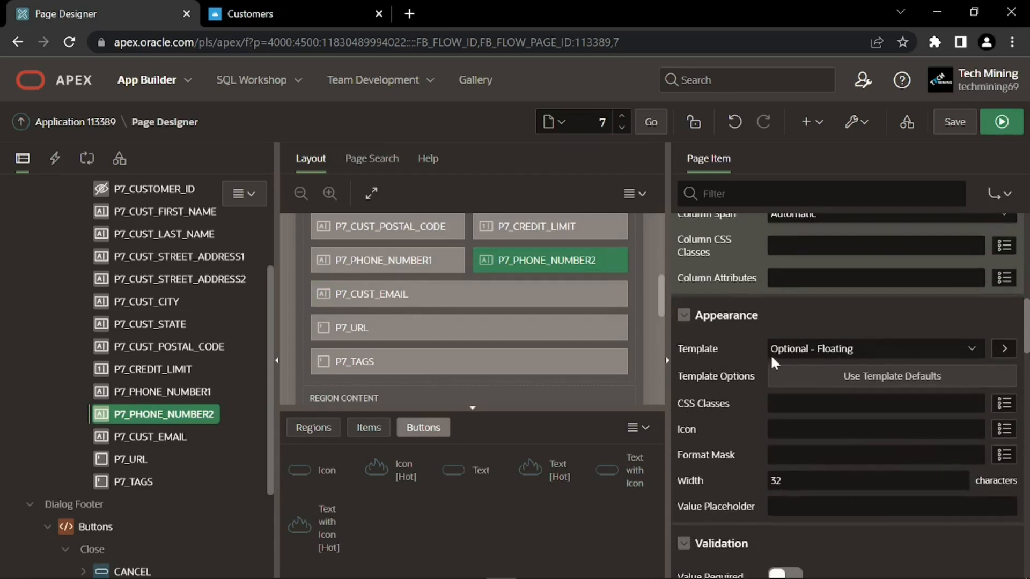
pyautogui.scroll(-3, 716, 390)
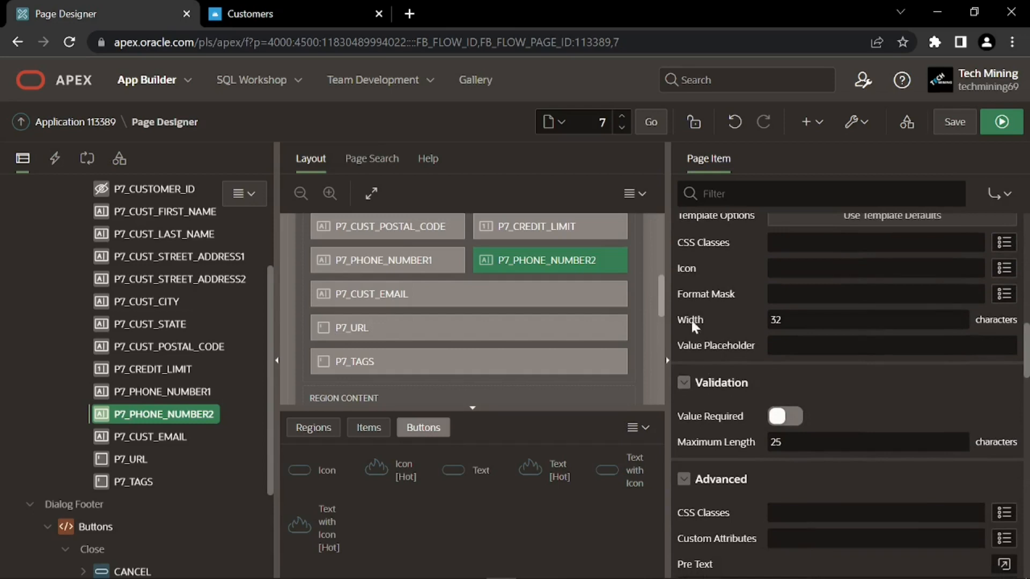
pyautogui.doubleClick(775, 320)
pyautogui.write('12')
pyautogui.scroll(-2, 747, 359)
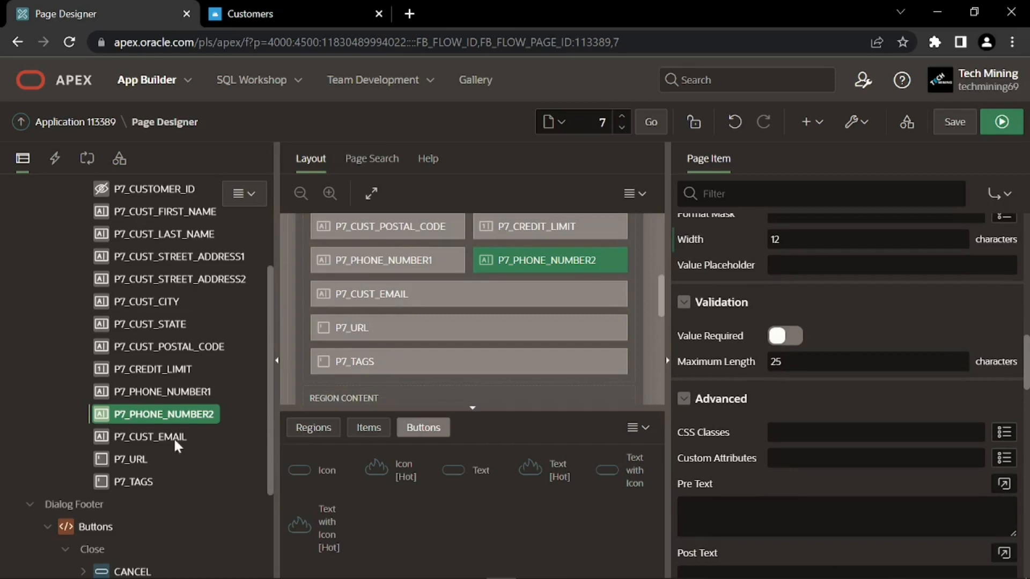
pyautogui.click(136, 462)
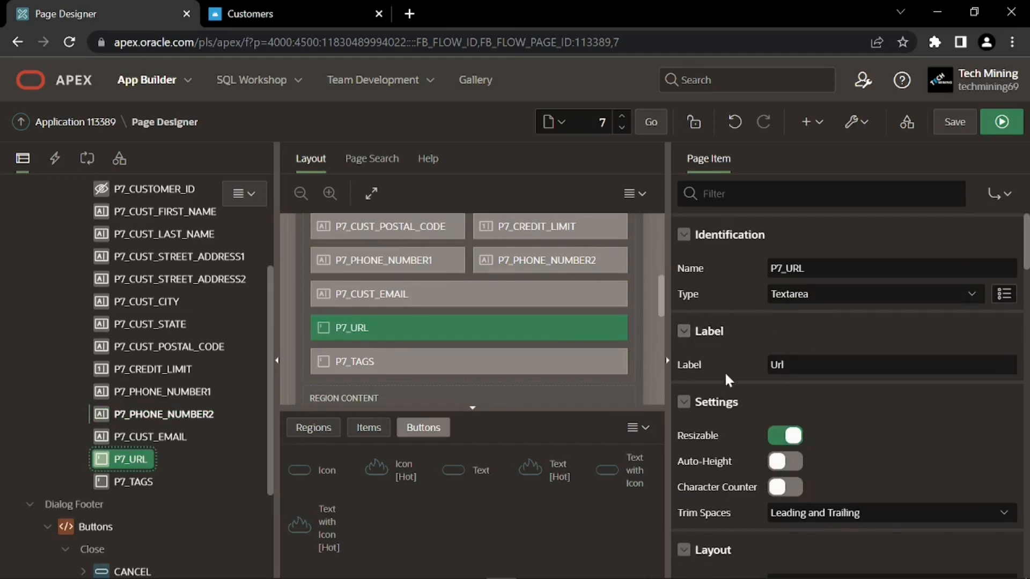
# Relabel P7_URL as 'URL', give it sequence 130, and place it beside the email field
pyautogui.click(760, 373)
pyautogui.write('URL')
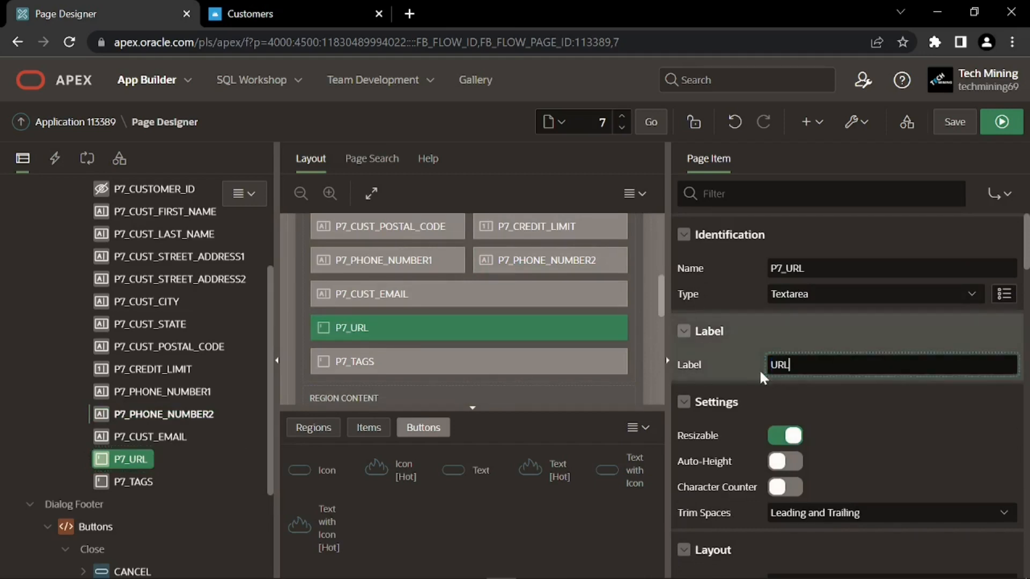
pyautogui.press('Return')
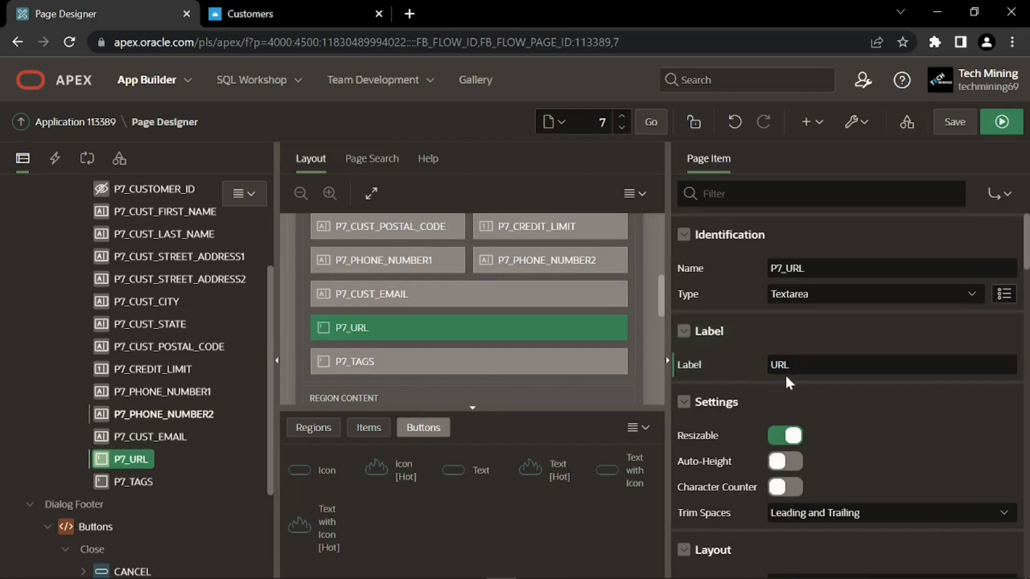
pyautogui.scroll(-3, 746, 370)
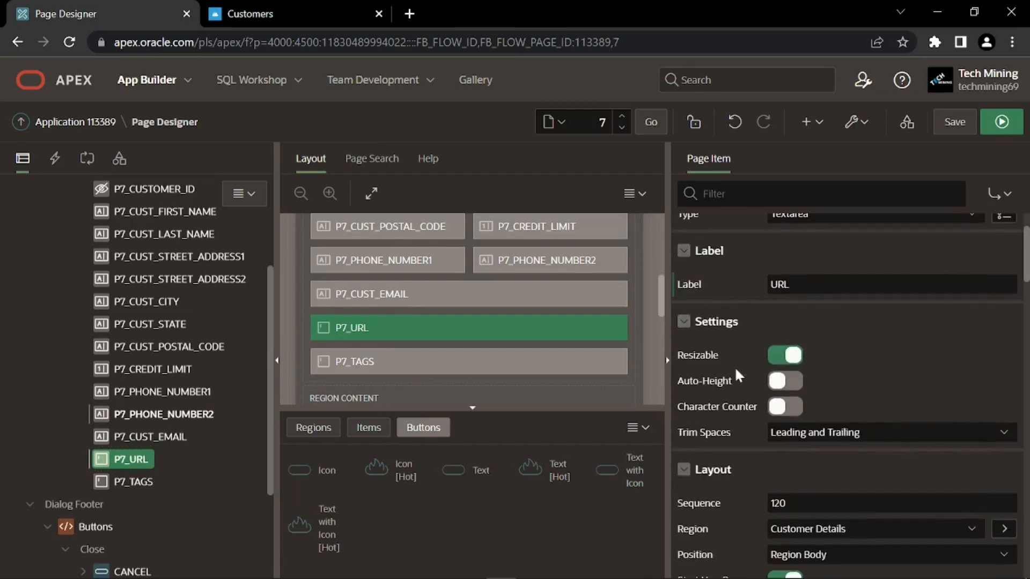
pyautogui.scroll(-2, 736, 369)
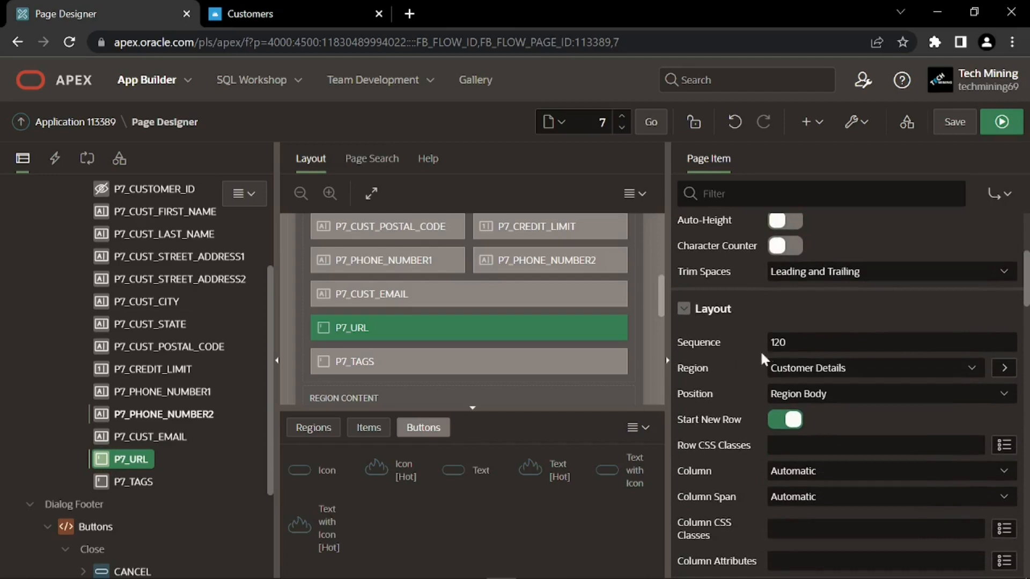
pyautogui.click(761, 349)
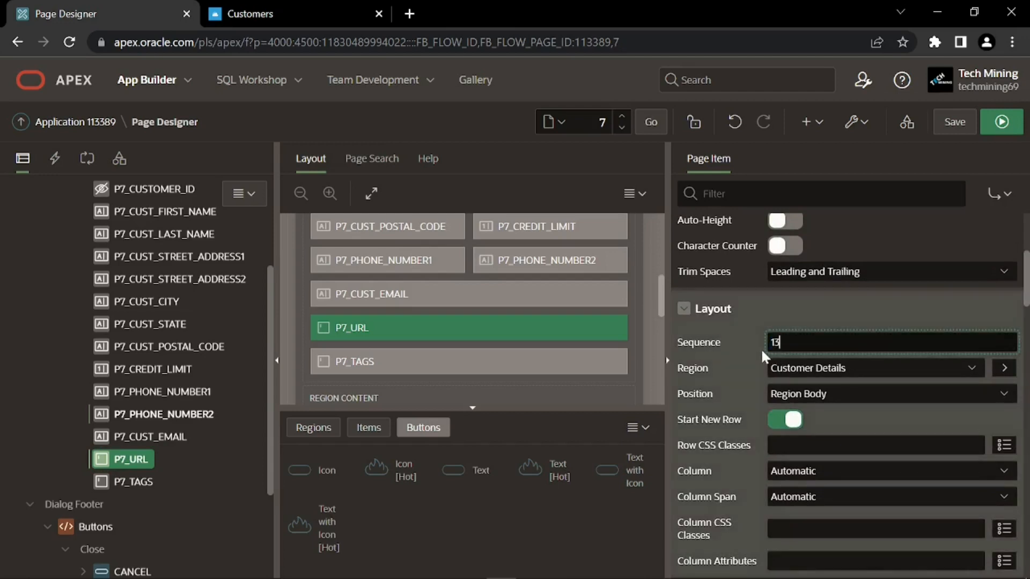
pyautogui.click(760, 349)
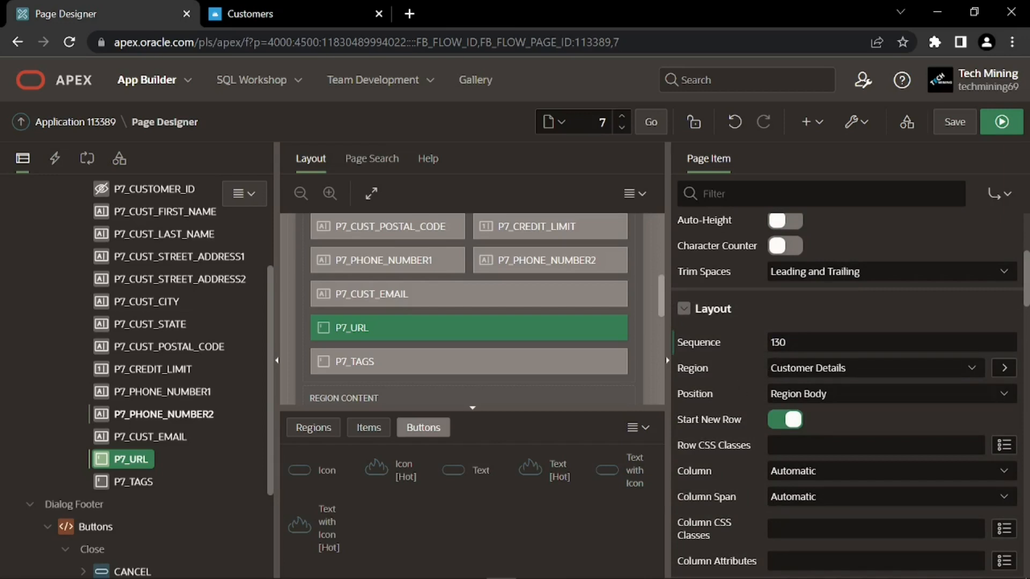
pyautogui.click(787, 422)
# Change P7_URL's width from 60 to 50 characters
pyautogui.scroll(-3, 748, 407)
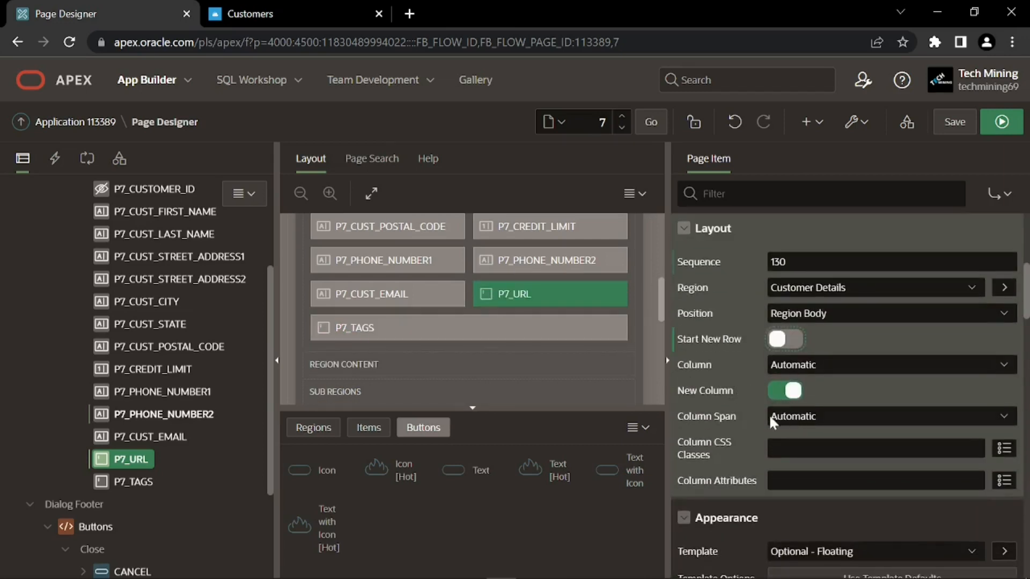
pyautogui.scroll(-5, 731, 423)
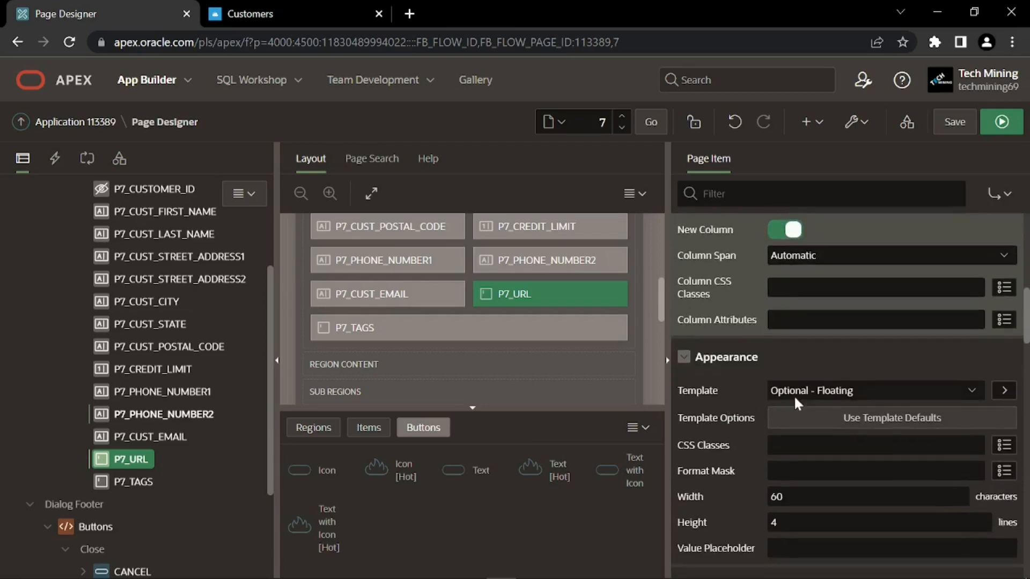
pyautogui.scroll(-2, 751, 400)
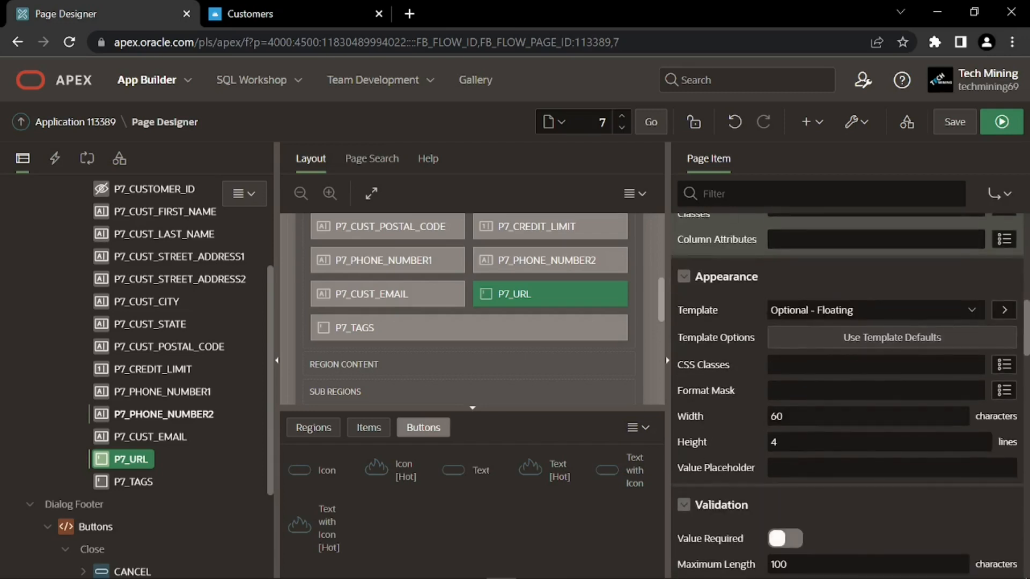
pyautogui.click(754, 423)
pyautogui.write('50')
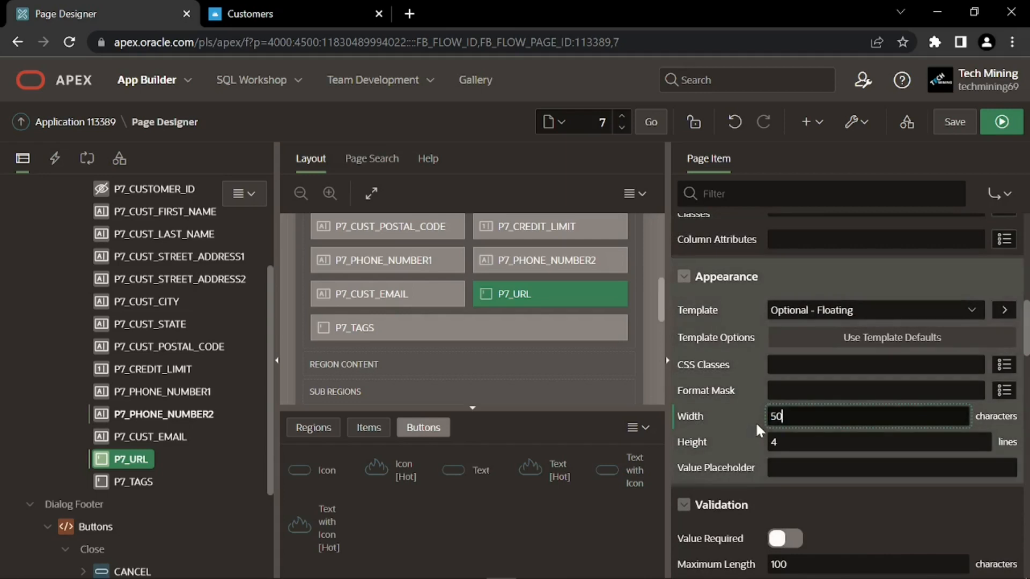
pyautogui.scroll(-2, 743, 436)
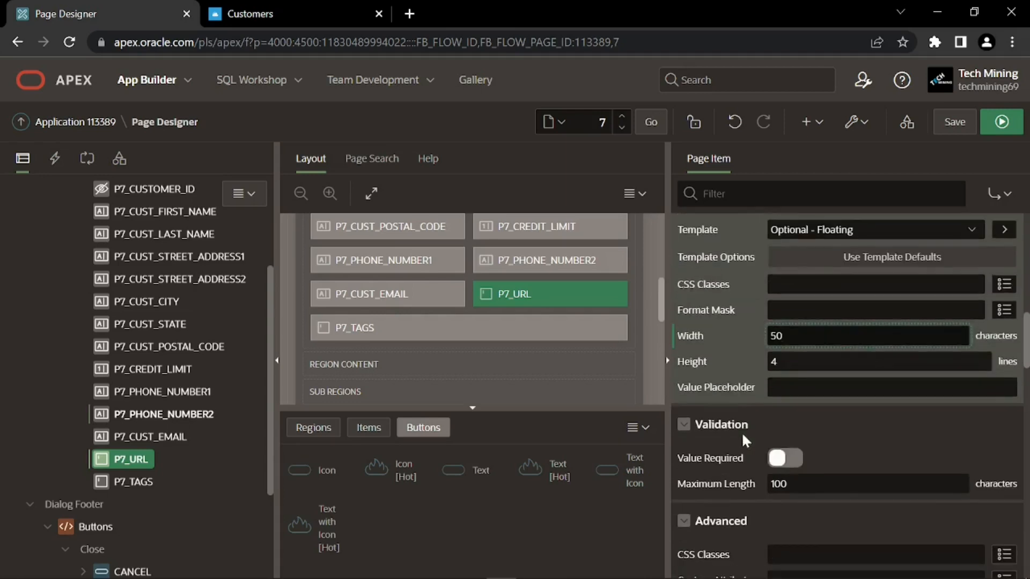
pyautogui.click(784, 470)
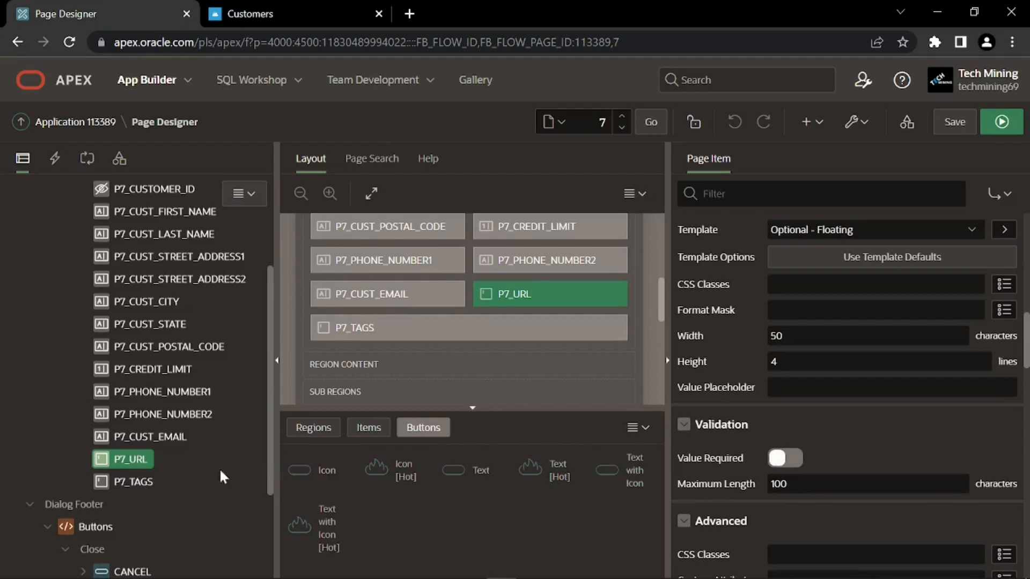
pyautogui.click(142, 480)
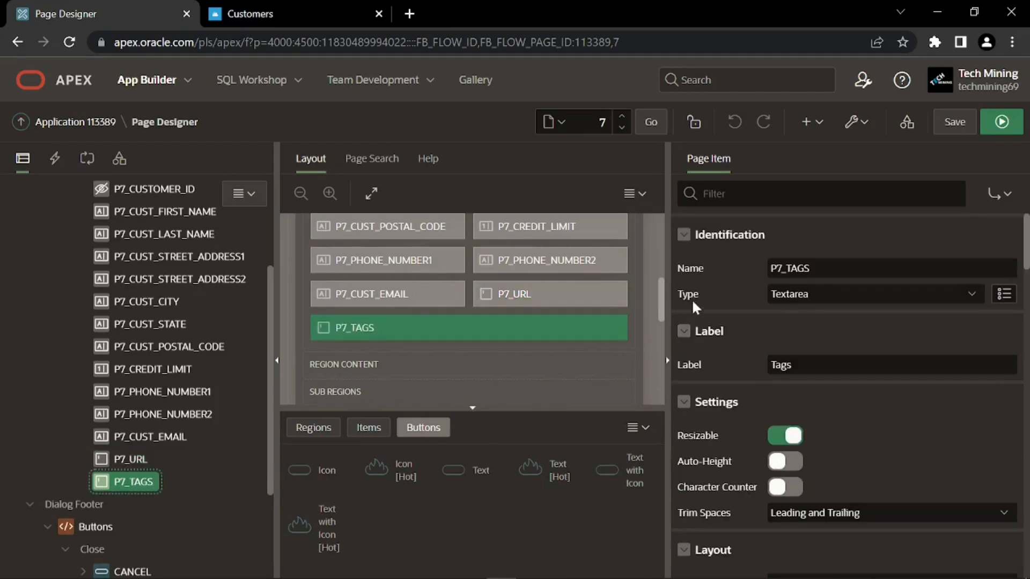
# Keep the 'Tags' label and set P7_TAGS's width to 100 characters
pyautogui.click(757, 365)
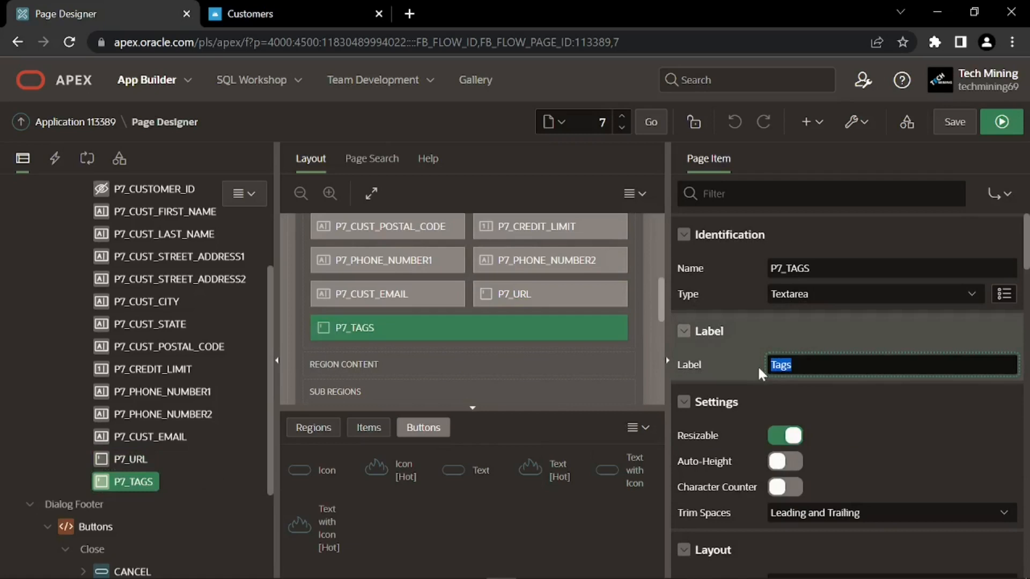
pyautogui.press('End')
pyautogui.scroll(-5, 771, 376)
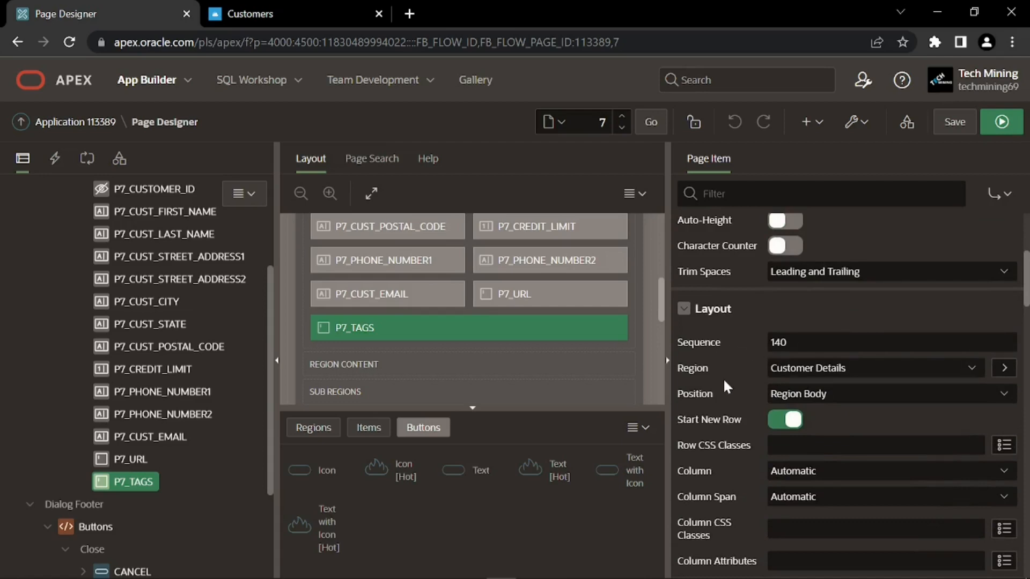
pyautogui.scroll(-2, 721, 370)
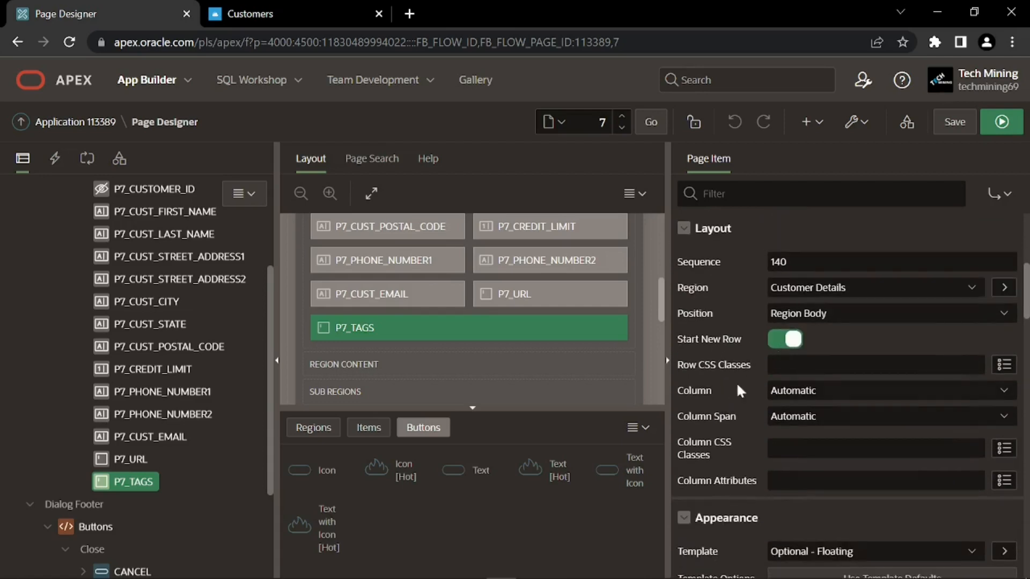
pyautogui.scroll(-2, 751, 429)
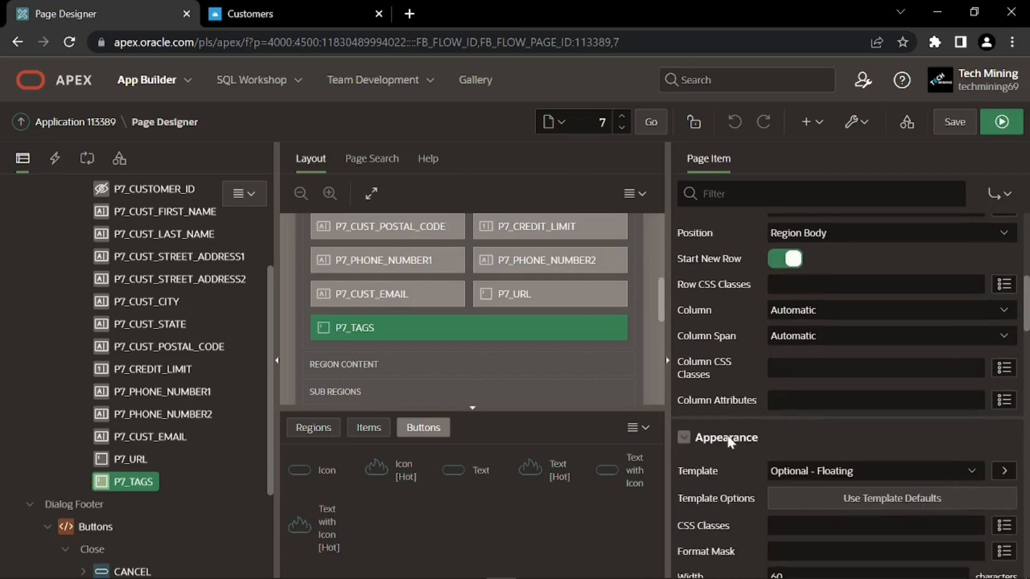
pyautogui.scroll(-2, 710, 448)
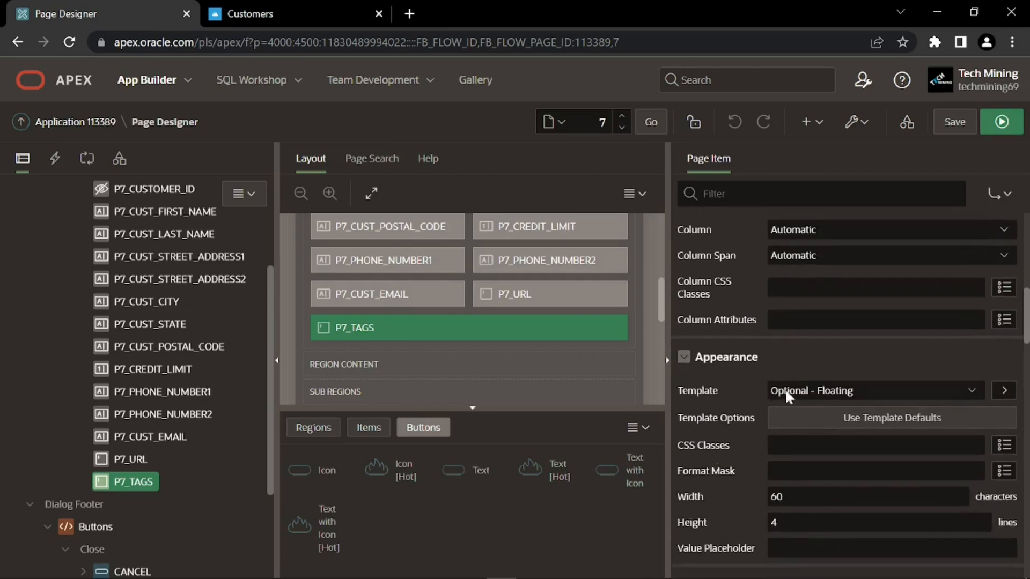
pyautogui.scroll(-4, 741, 407)
pyautogui.press('Tab')
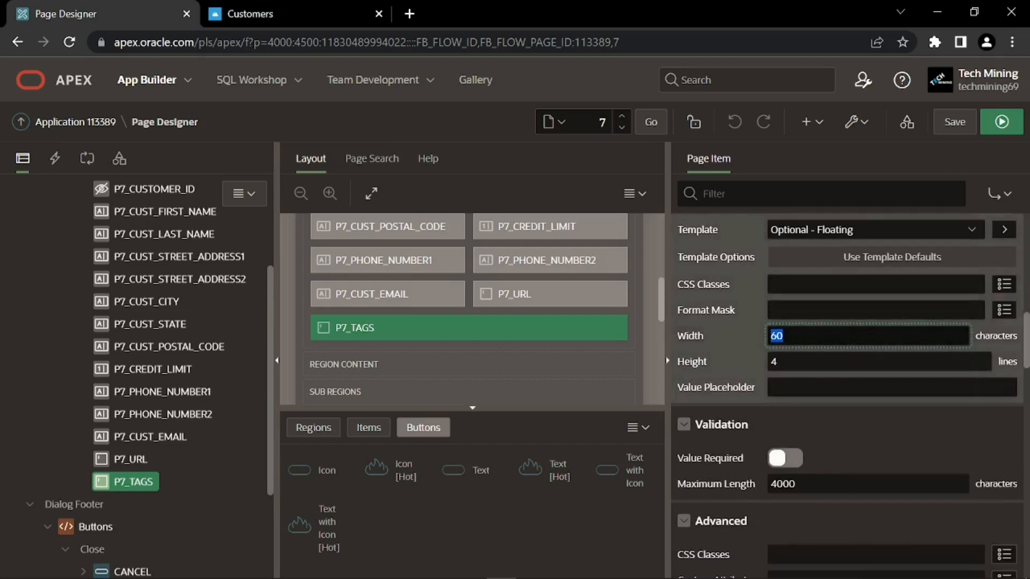
pyautogui.write('100')
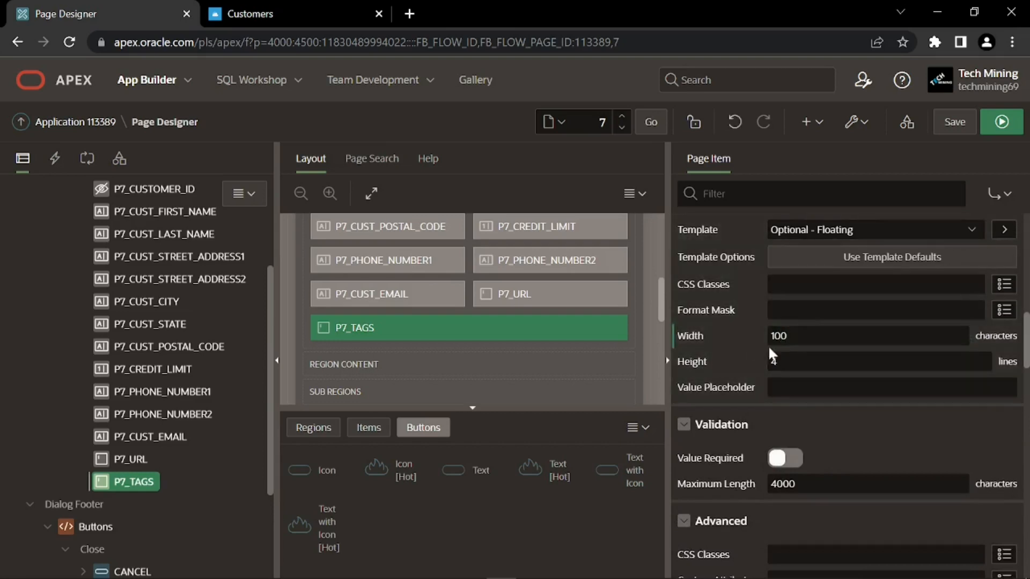
# Save Page 7 and dismiss the 'Changes saved' message
pyautogui.scroll(-1, 736, 370)
pyautogui.scroll(-1, 737, 374)
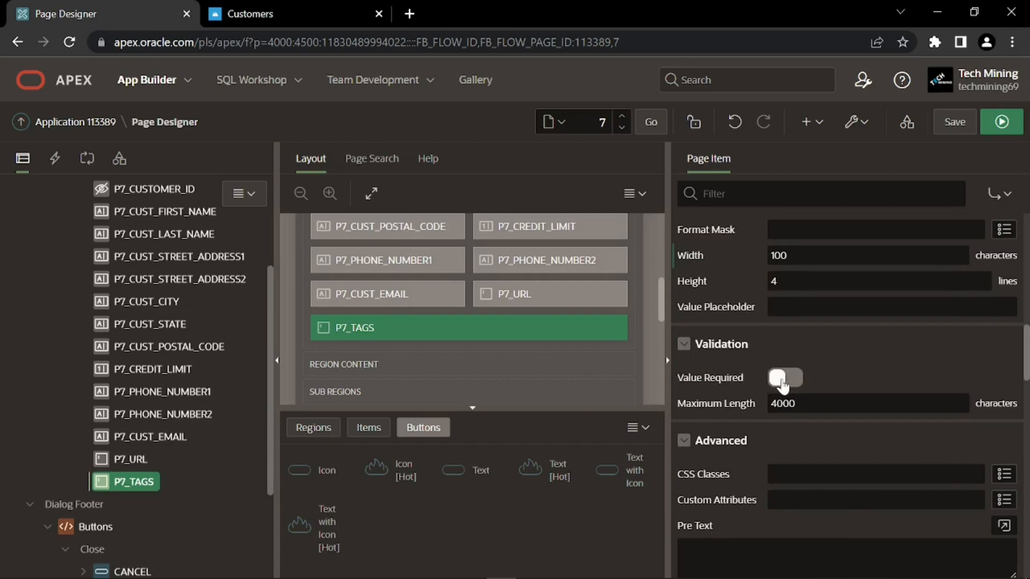
pyautogui.click(963, 131)
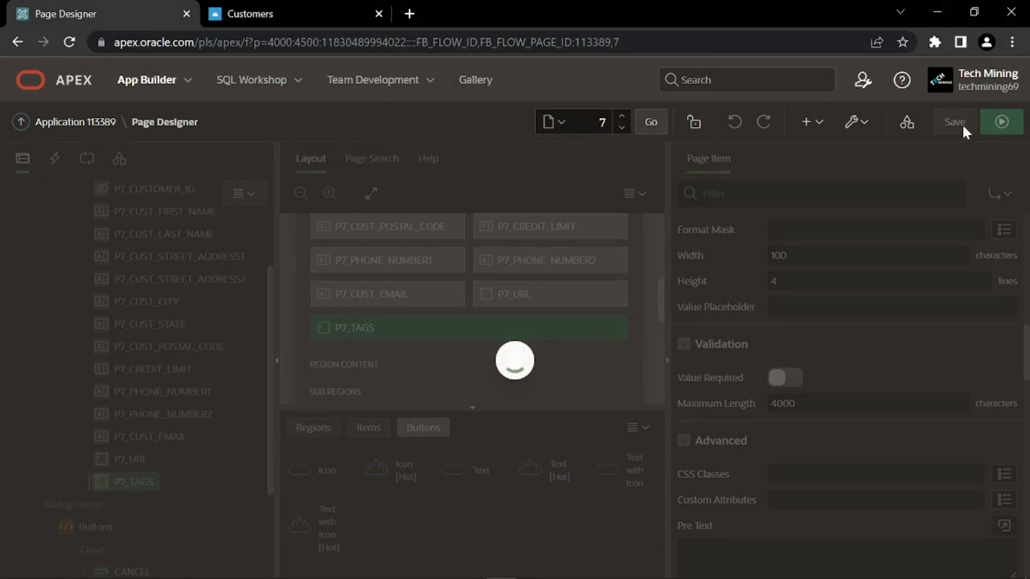
pyautogui.click(1001, 85)
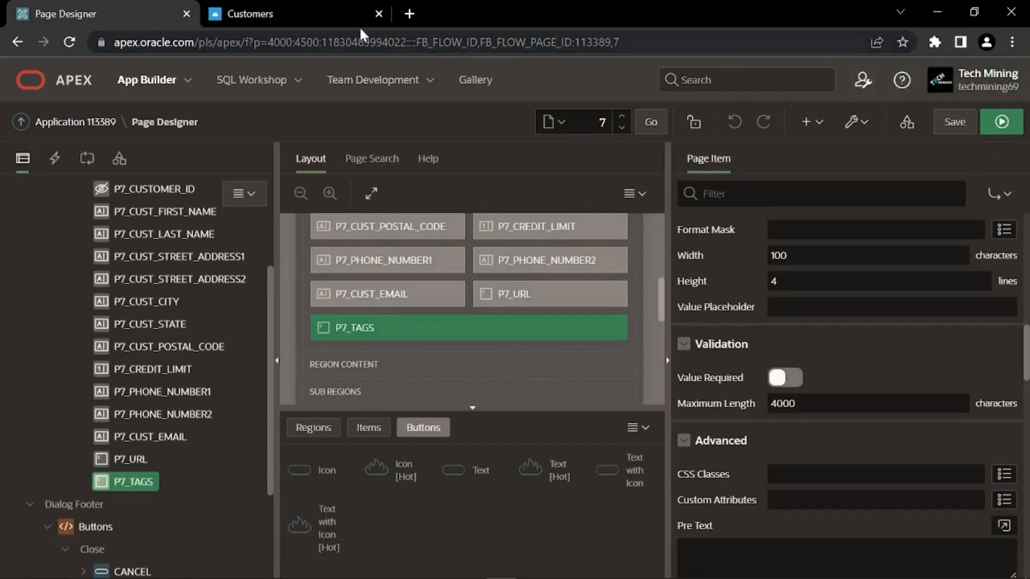
pyautogui.click(275, 10)
pyautogui.click(69, 41)
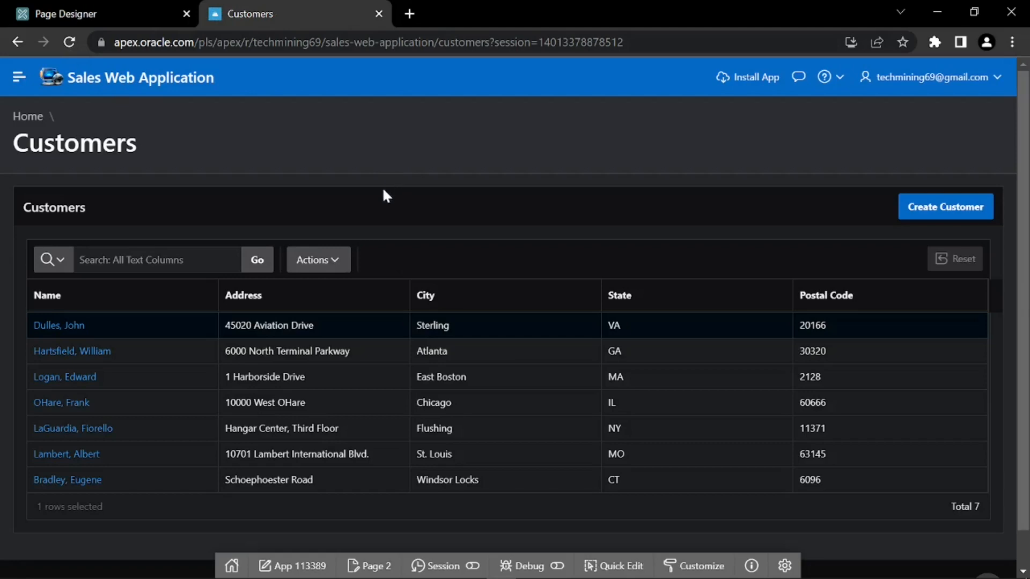
pyautogui.click(928, 203)
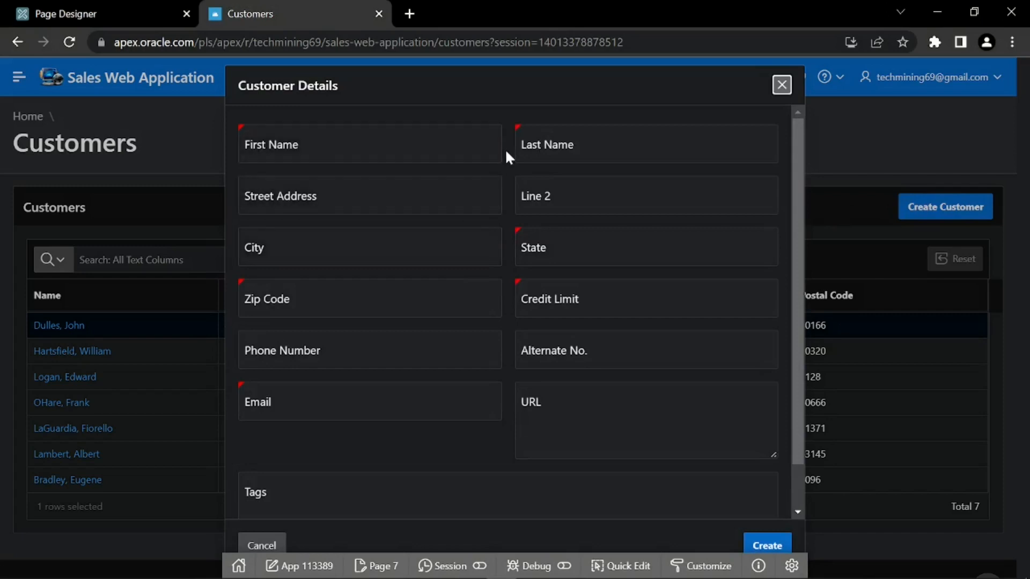
pyautogui.scroll(-2, 507, 146)
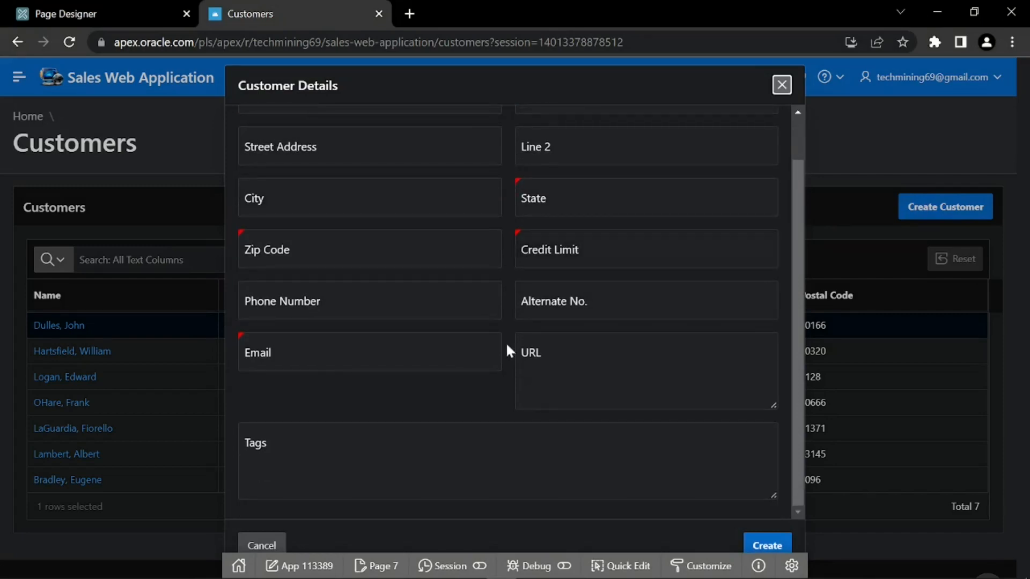
pyautogui.scroll(1, 497, 405)
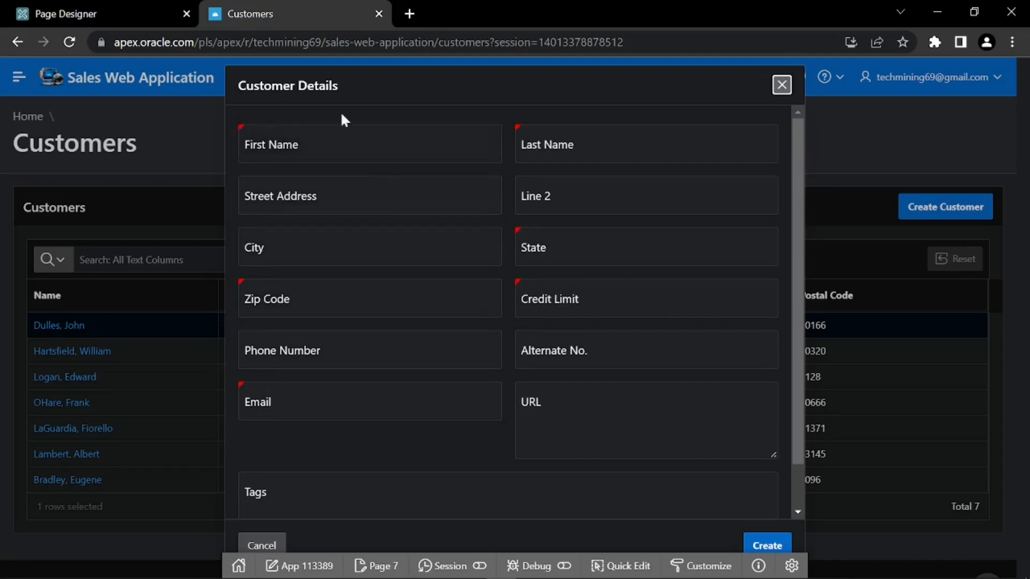
pyautogui.click(781, 86)
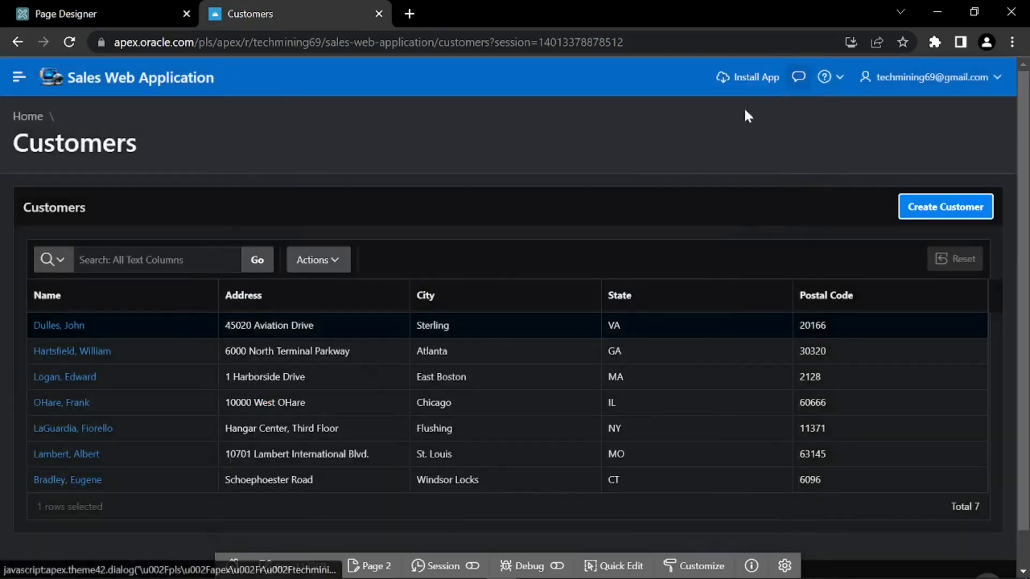
pyautogui.click(56, 403)
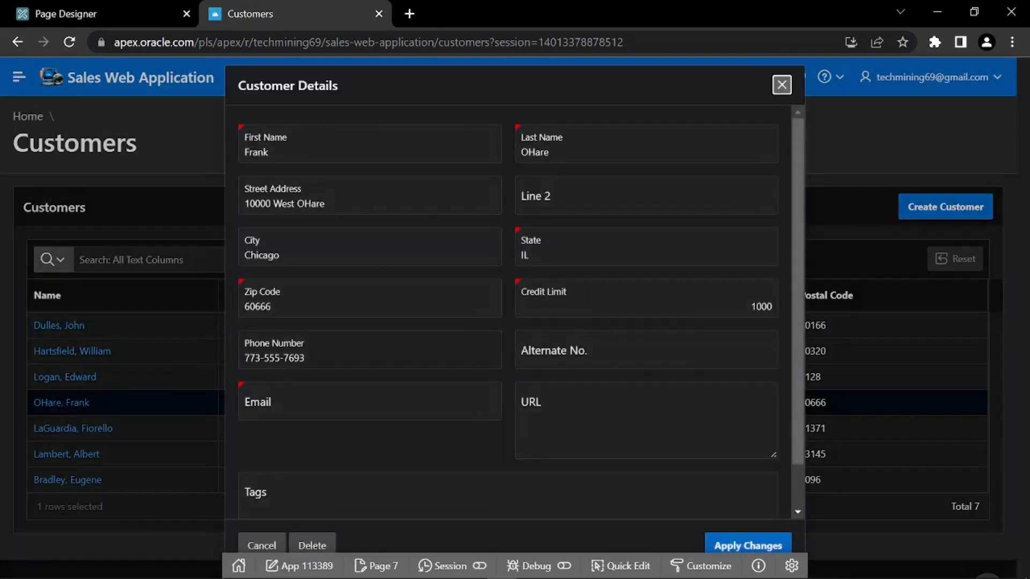
pyautogui.scroll(-1, 504, 352)
pyautogui.scroll(1, 504, 351)
pyautogui.click(781, 86)
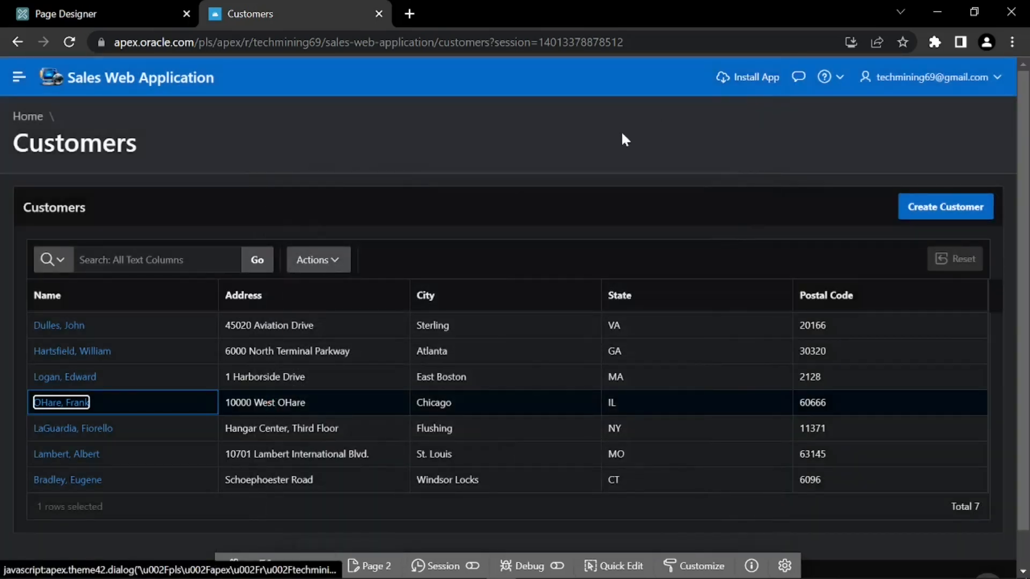
pyautogui.click(618, 135)
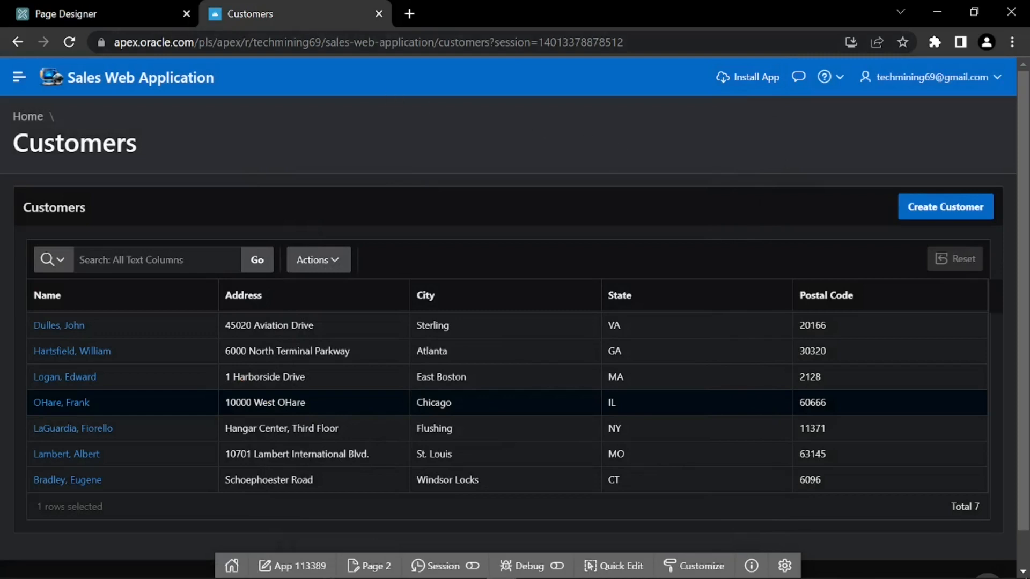
pyautogui.click(123, 5)
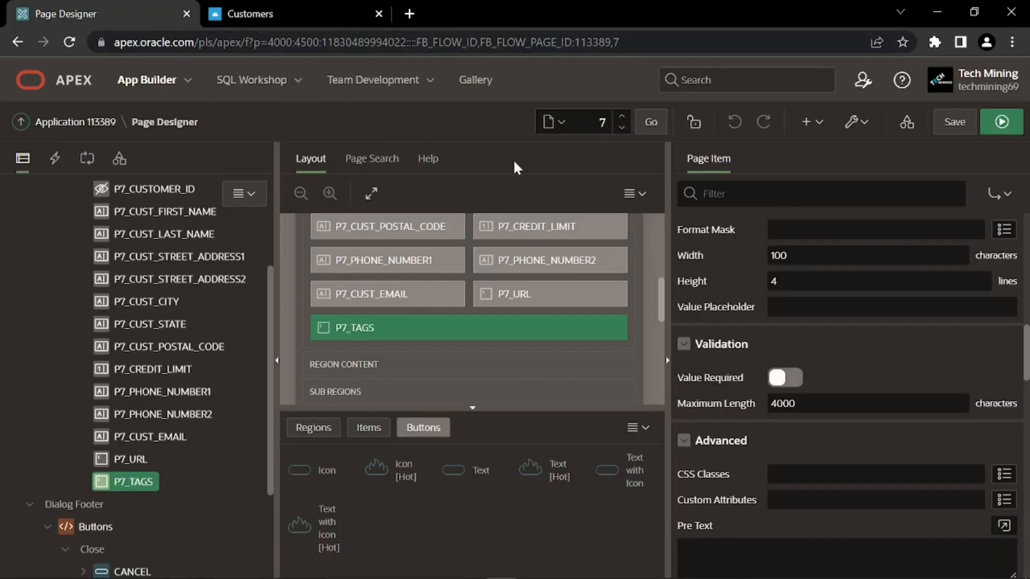
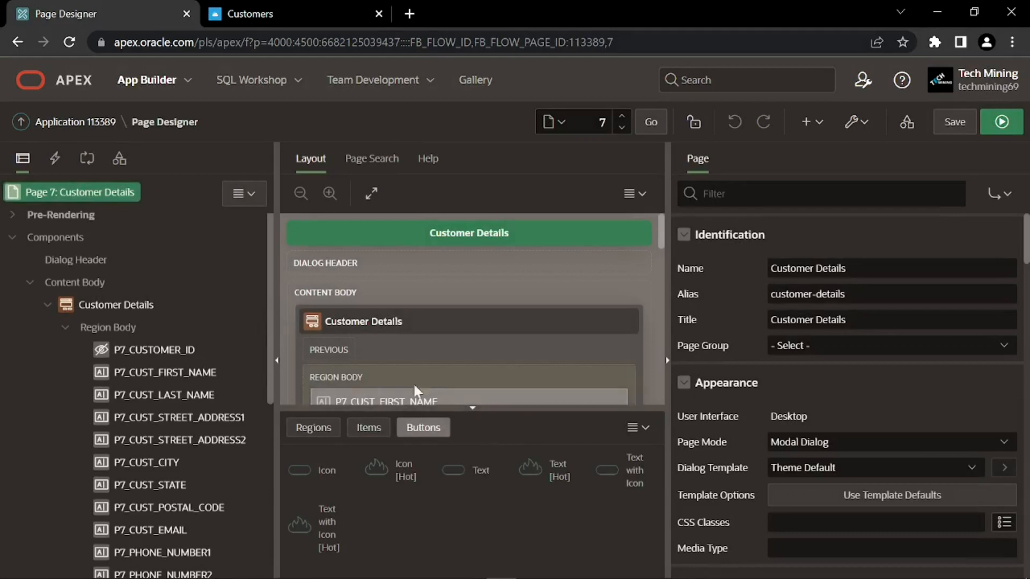
# Rename the Pre-Rendering form process to 'Initialize Customer Details' and show the page's Processing flow
pyautogui.click(15, 215)
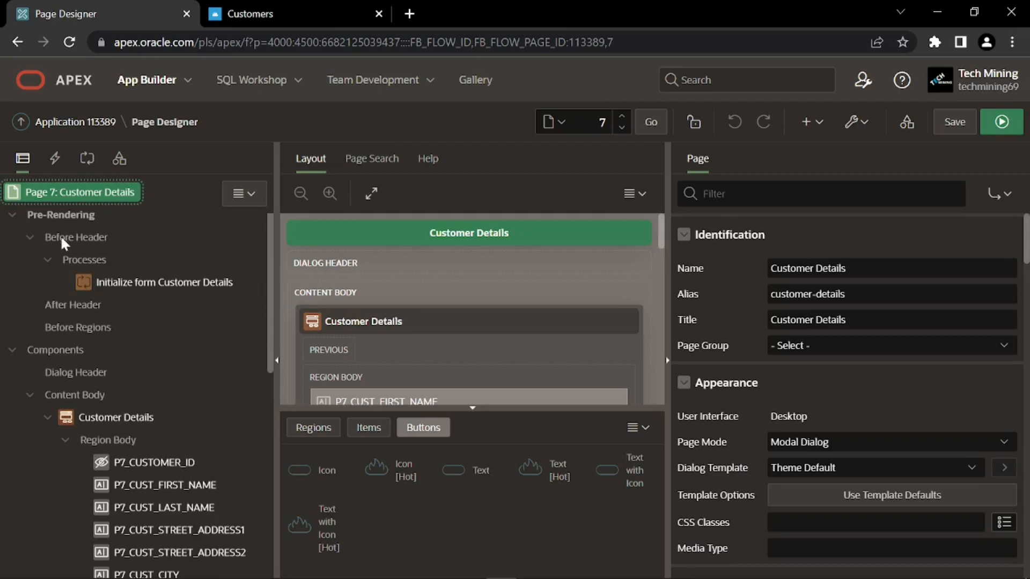
pyautogui.click(111, 281)
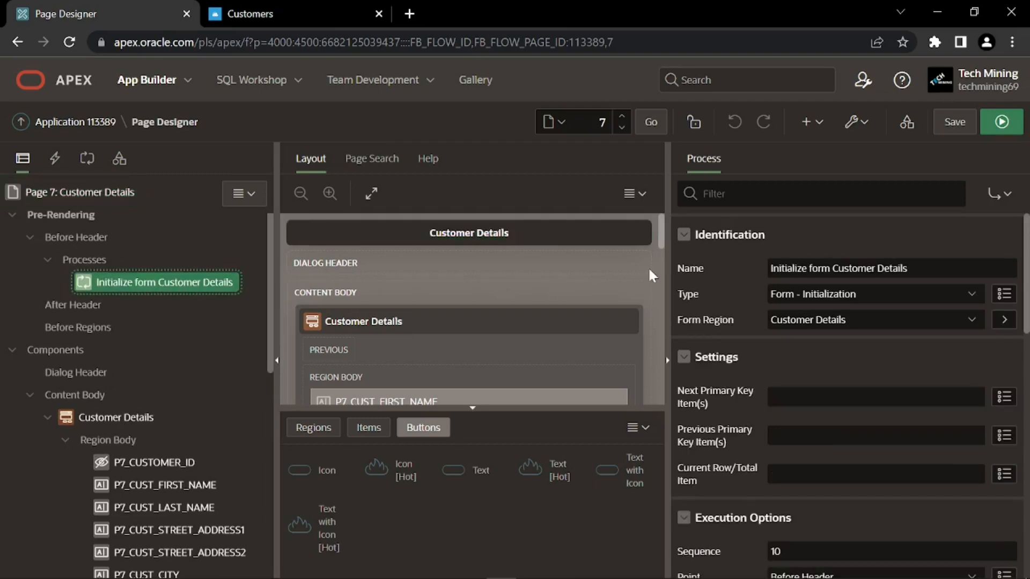
pyautogui.moveTo(911, 269); pyautogui.dragTo(769, 268)
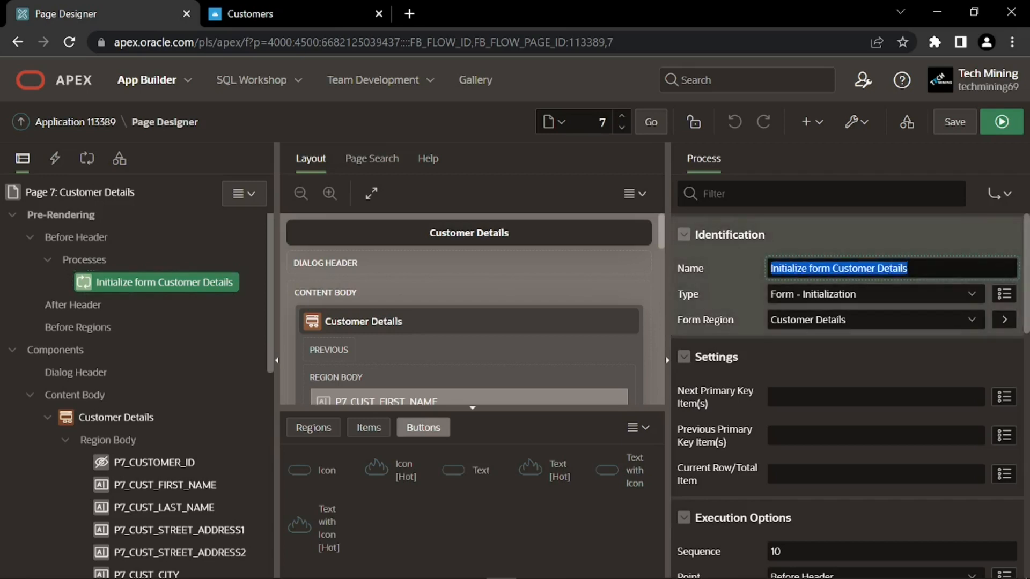
pyautogui.write('Initialize Customer Details')
pyautogui.click(761, 272)
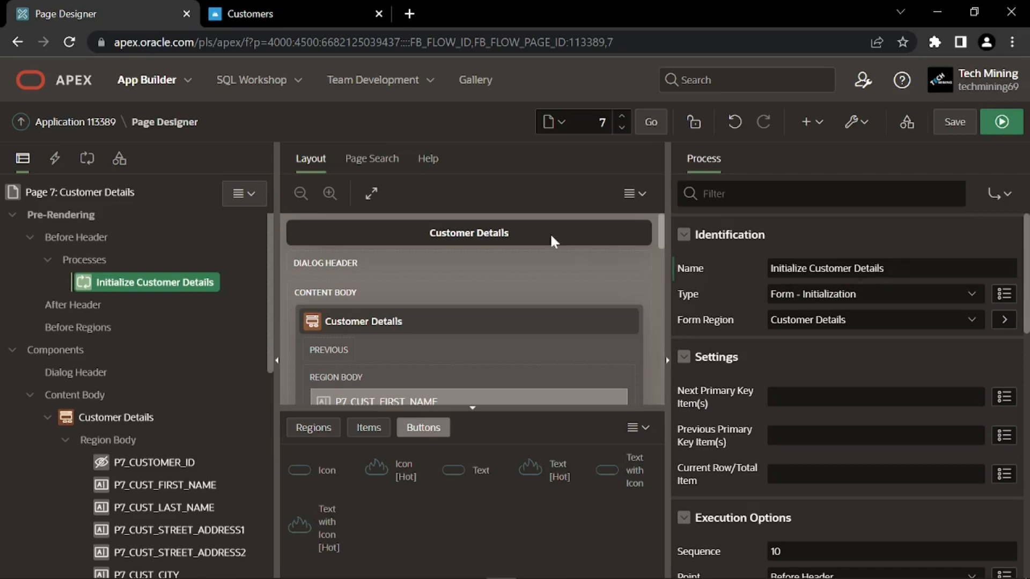
pyautogui.click(87, 161)
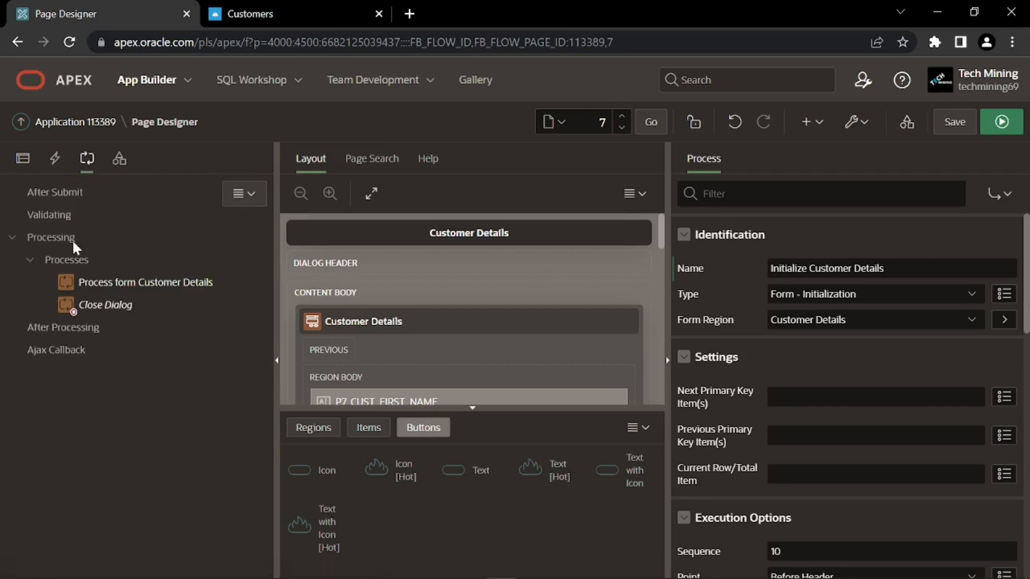
# Rename 'Process form Customer Details' to 'Process Customer Data' and save Page 7
pyautogui.click(157, 284)
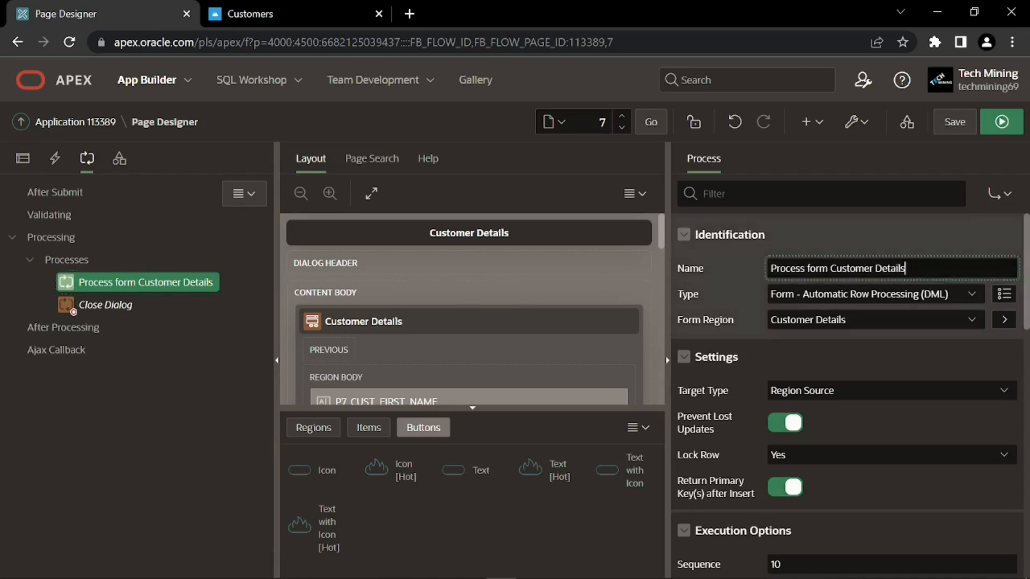
pyautogui.moveTo(906, 268); pyautogui.dragTo(767, 275)
pyautogui.write('Process Customer Data')
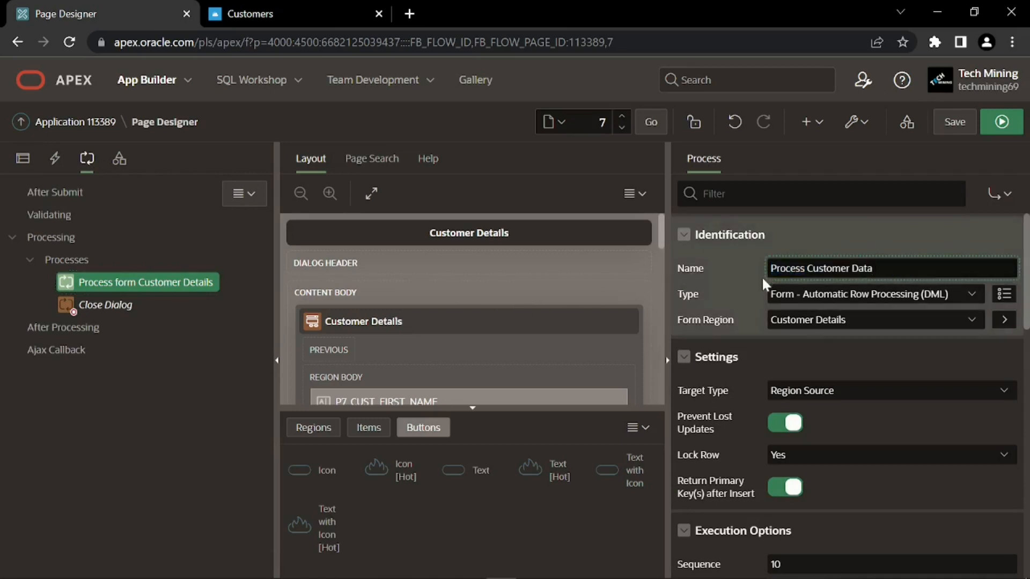
pyautogui.press('Return')
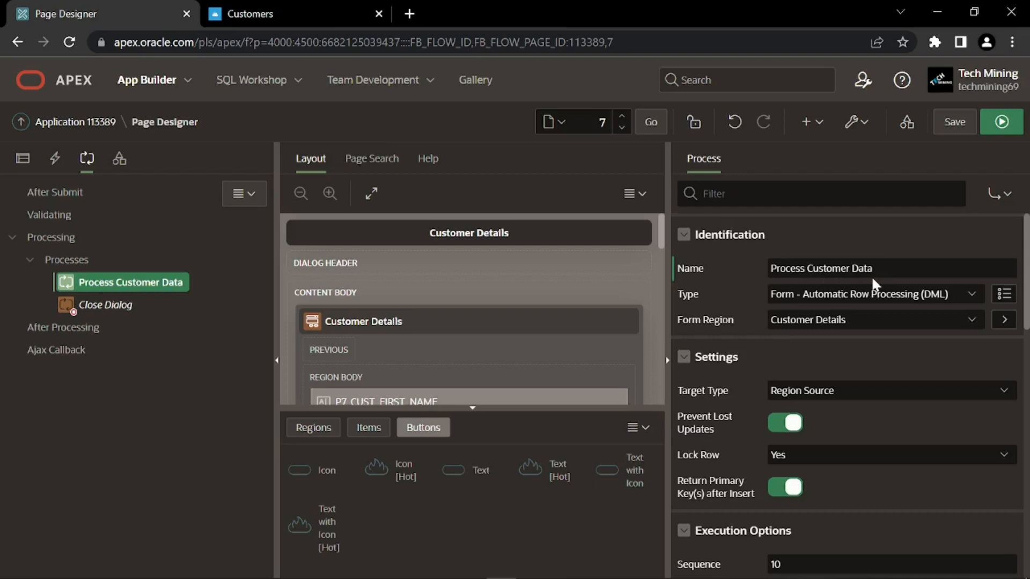
pyautogui.click(955, 121)
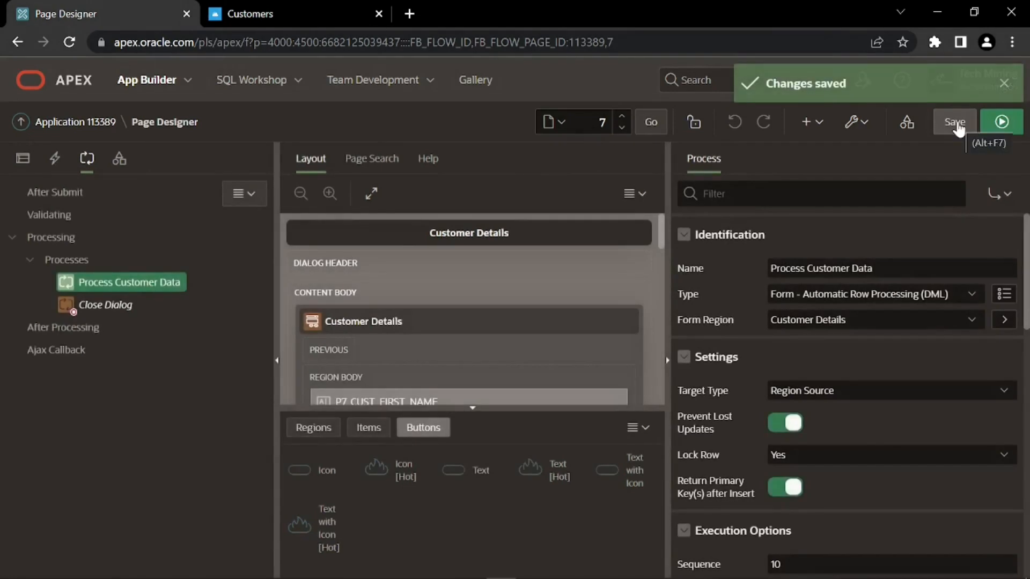
pyautogui.click(1002, 85)
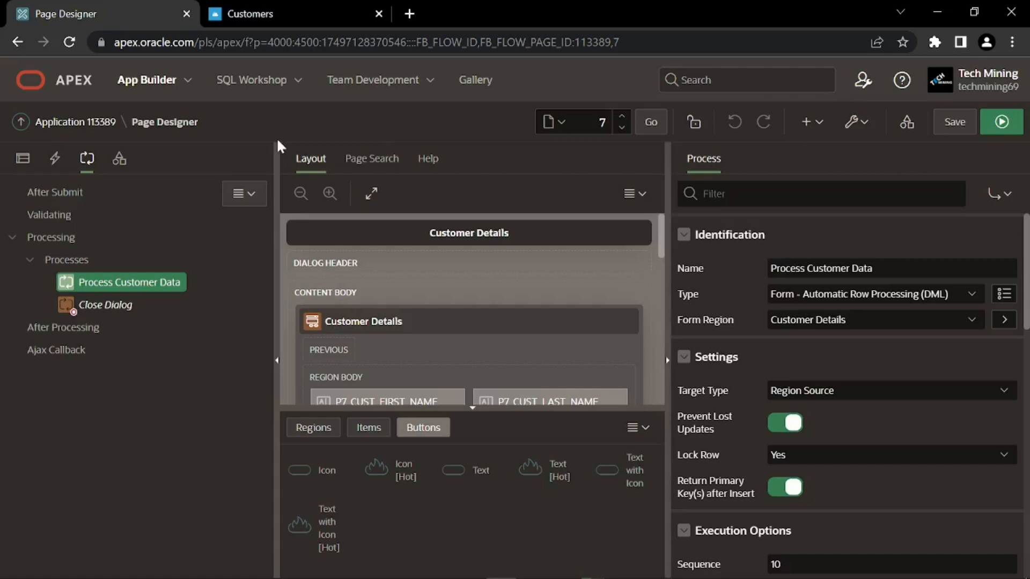
# Change P7_CUST_STATE's item type to Select List
pyautogui.click(23, 159)
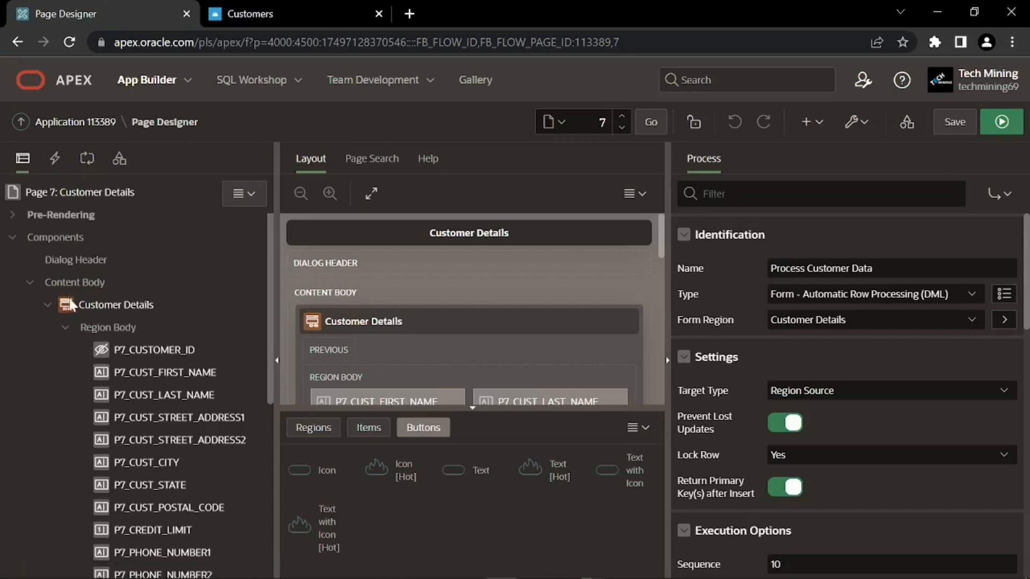
pyautogui.click(130, 484)
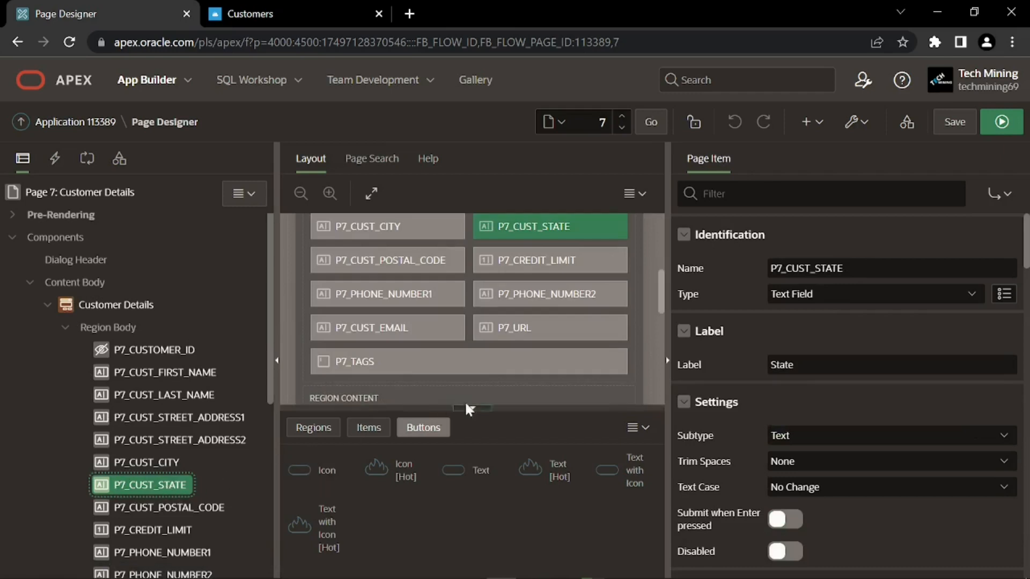
pyautogui.click(794, 292)
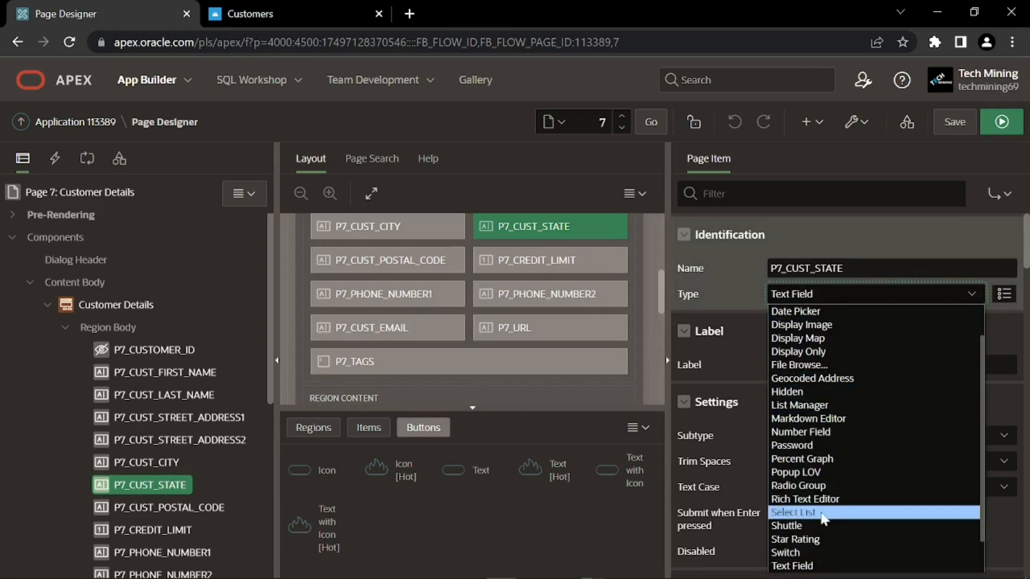
pyautogui.click(805, 512)
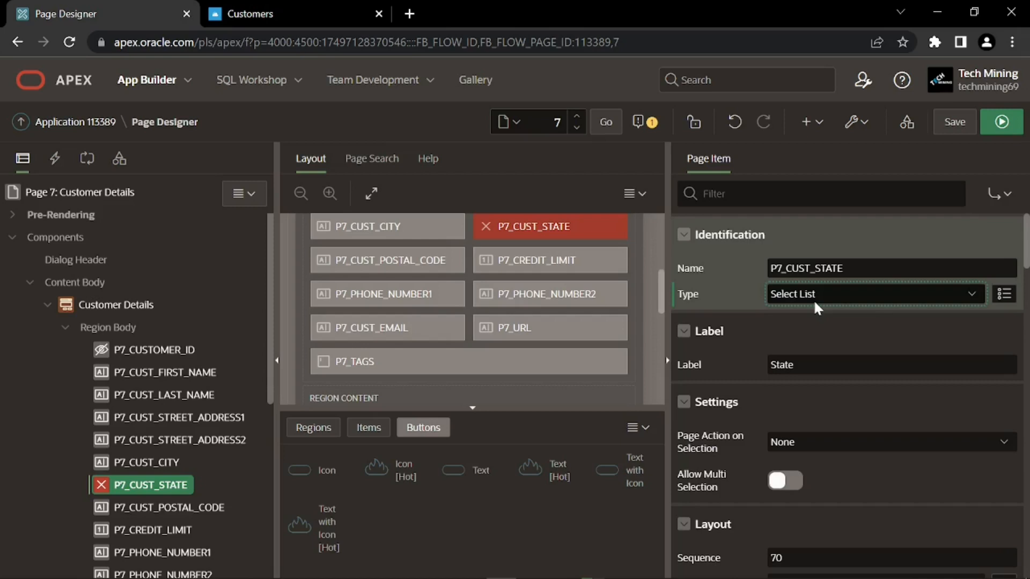
# Source P7_CUST_STATE's list of values from the STATES shared component
pyautogui.scroll(-5, 753, 328)
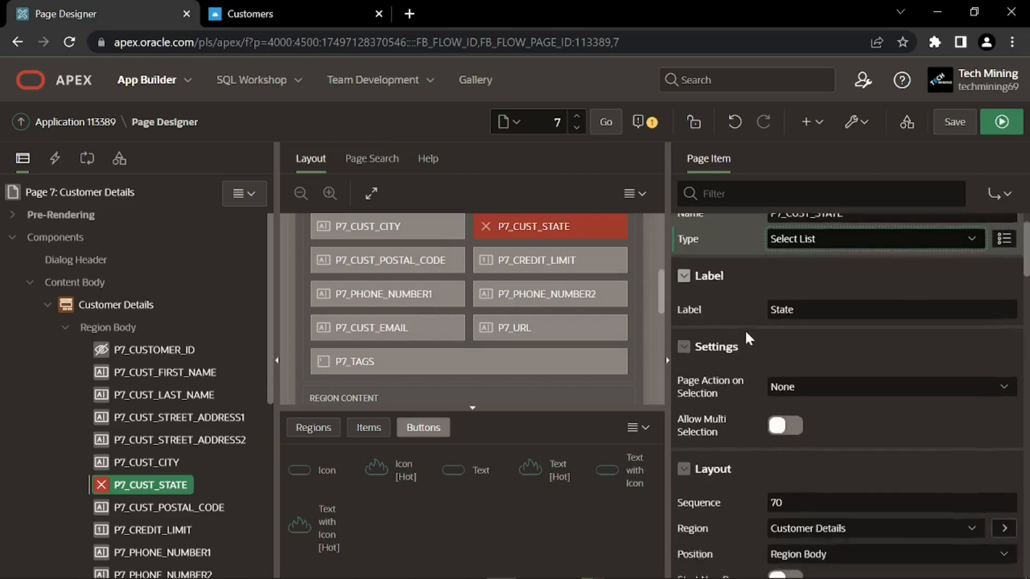
pyautogui.scroll(-10, 731, 319)
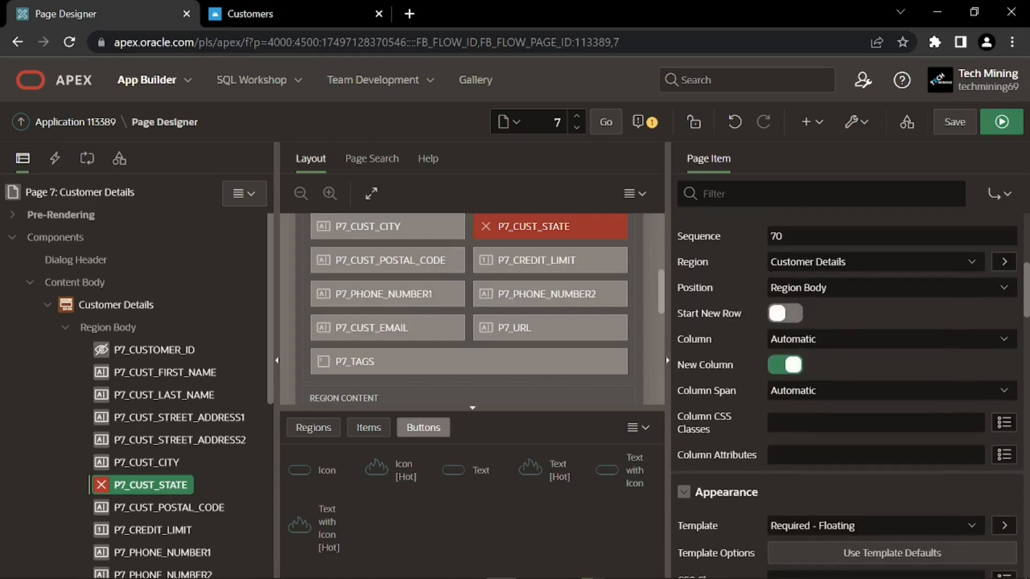
pyautogui.scroll(-3, 731, 300)
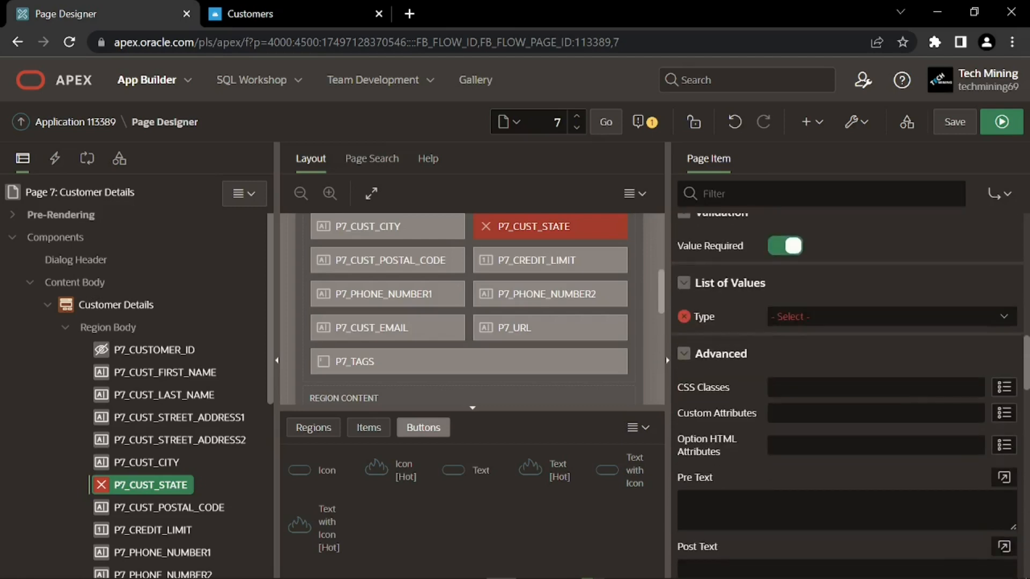
pyautogui.click(788, 315)
pyautogui.click(802, 345)
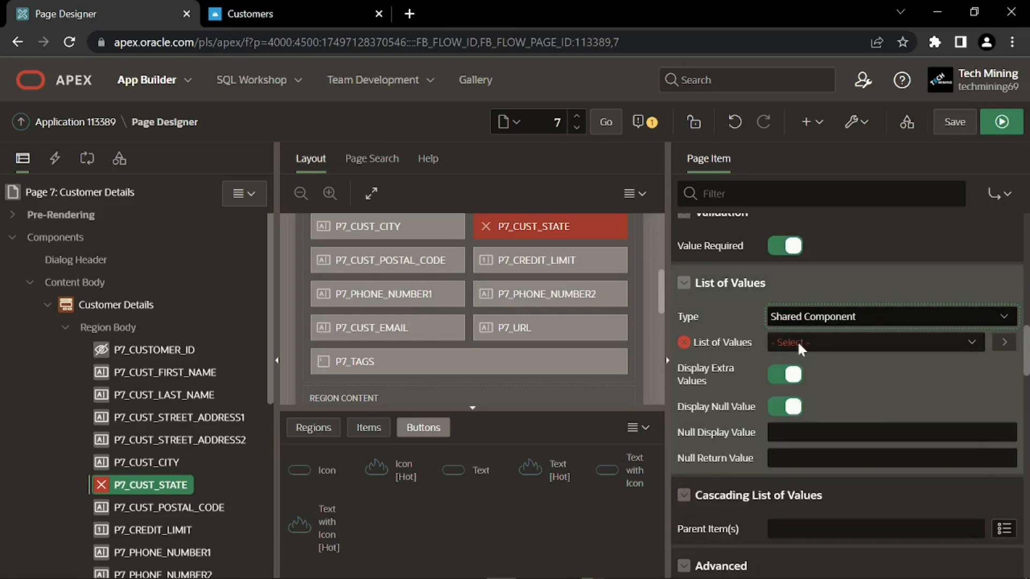
pyautogui.click(797, 342)
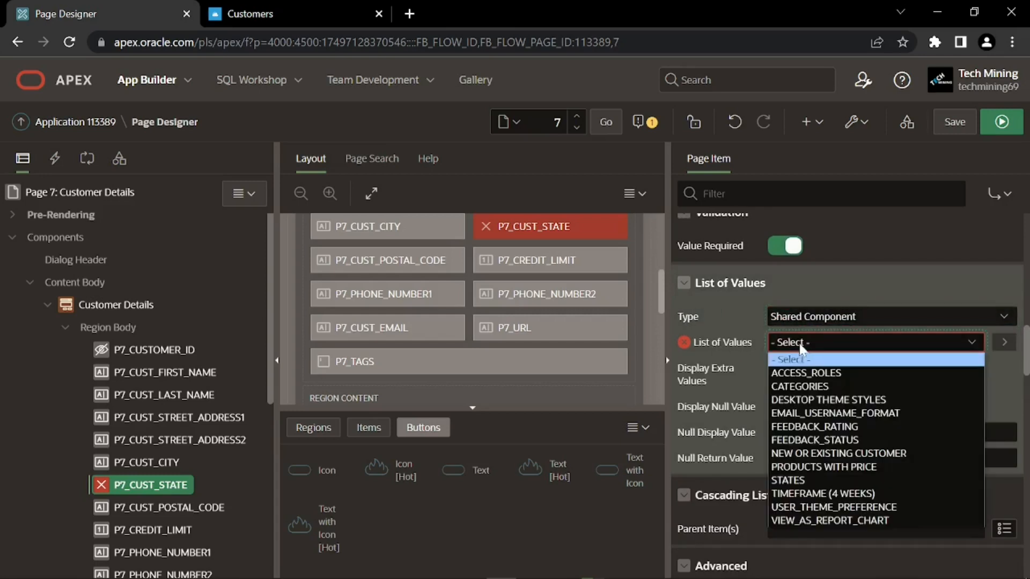
pyautogui.click(788, 482)
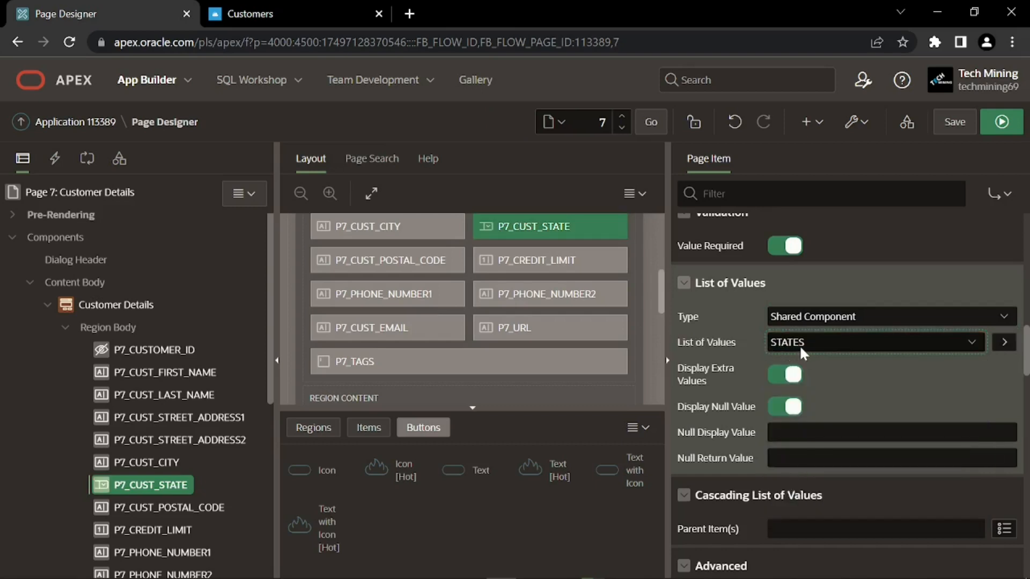
# Turn off Display Extra Values, set the null display to '- Choose State -', and save
pyautogui.click(771, 383)
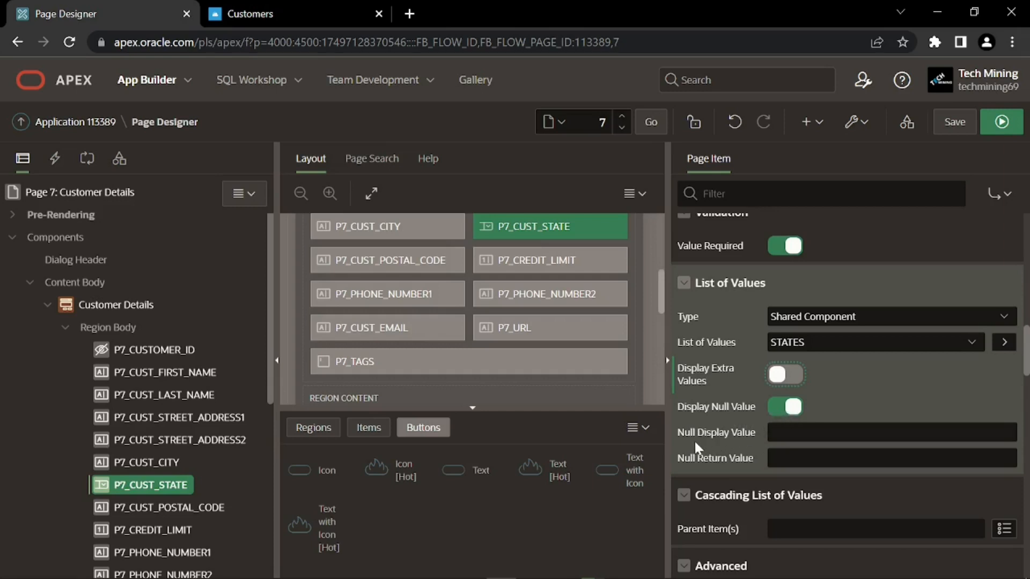
pyautogui.click(836, 433)
pyautogui.write('- Choose State -')
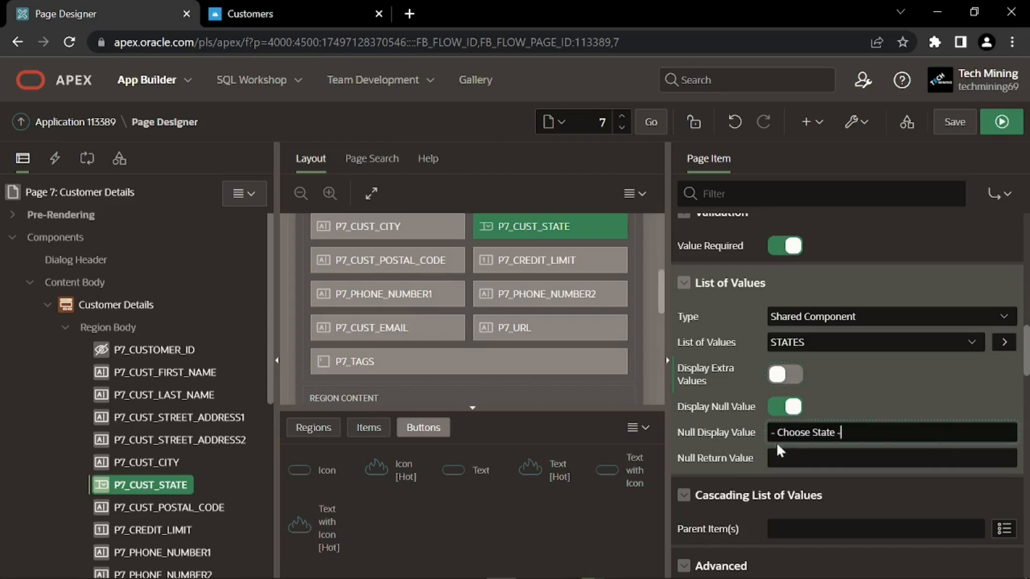
pyautogui.click(771, 442)
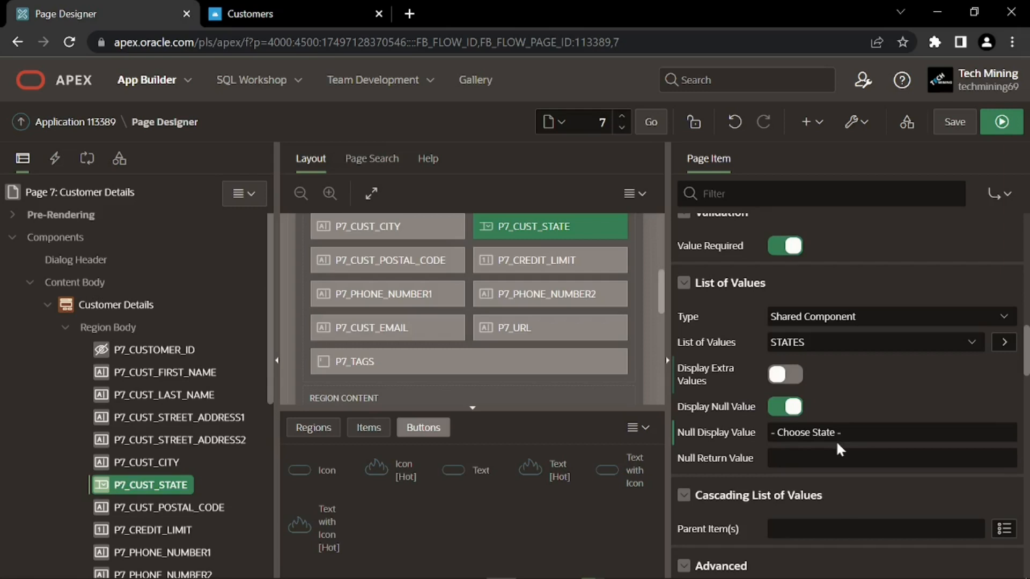
pyautogui.click(953, 122)
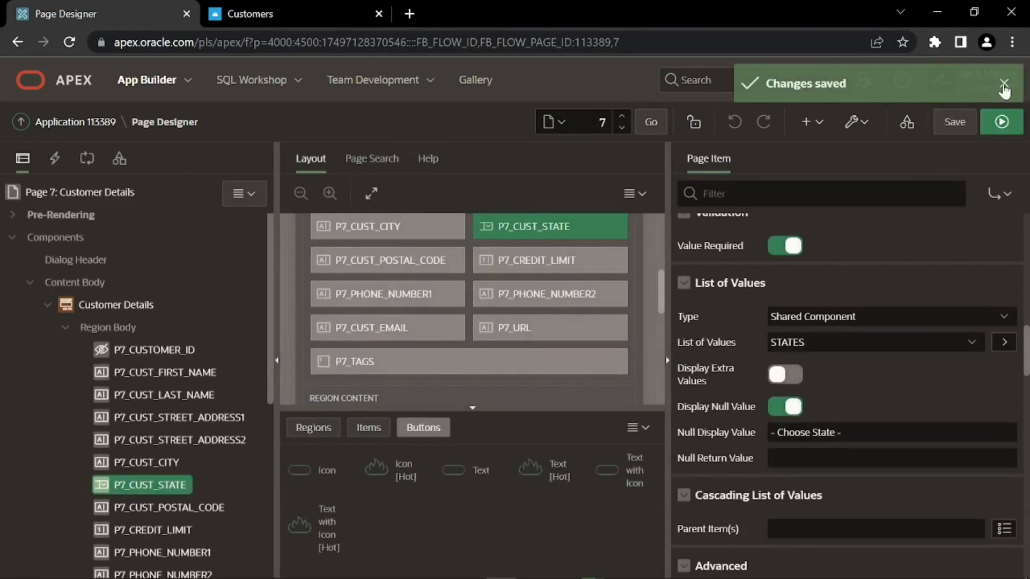
pyautogui.click(1004, 86)
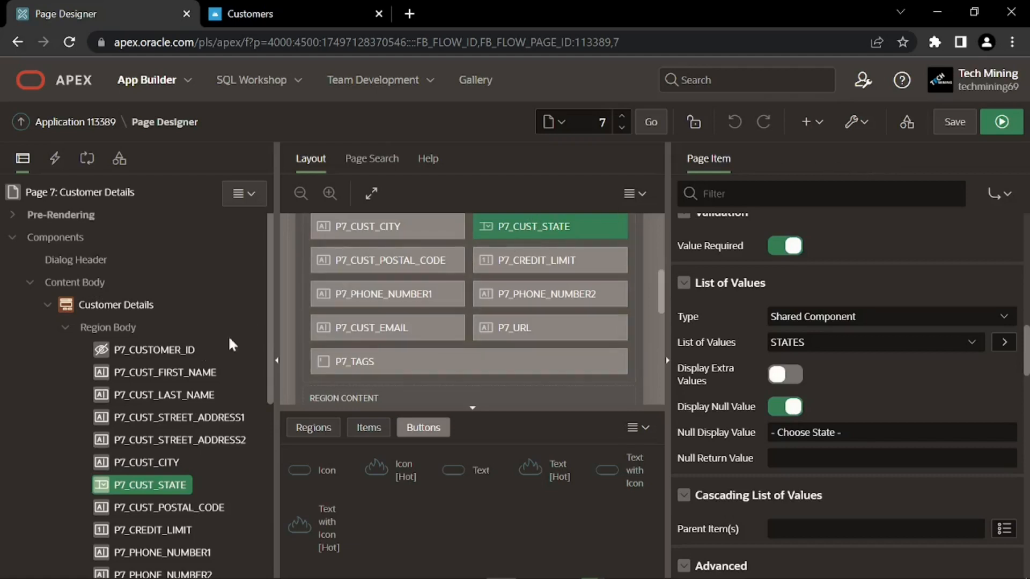
pyautogui.scroll(-3, 182, 355)
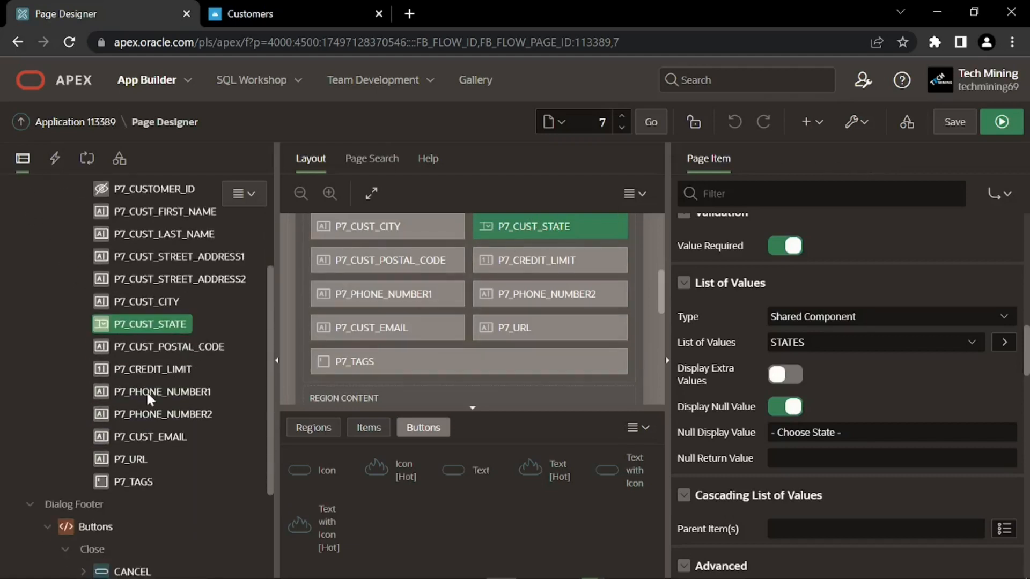
pyautogui.click(147, 395)
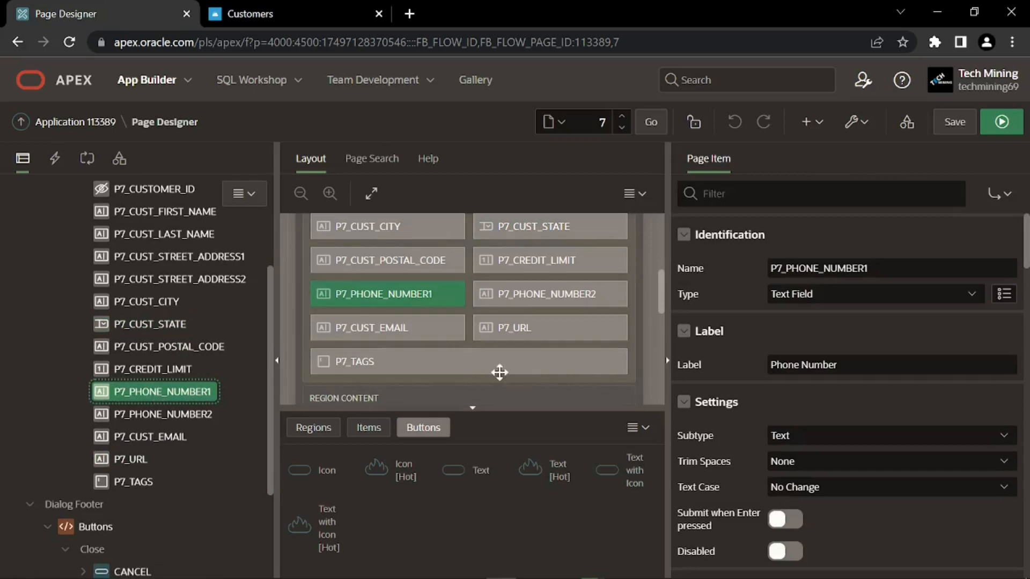
pyautogui.scroll(-2, 764, 392)
pyautogui.scroll(-6, 764, 395)
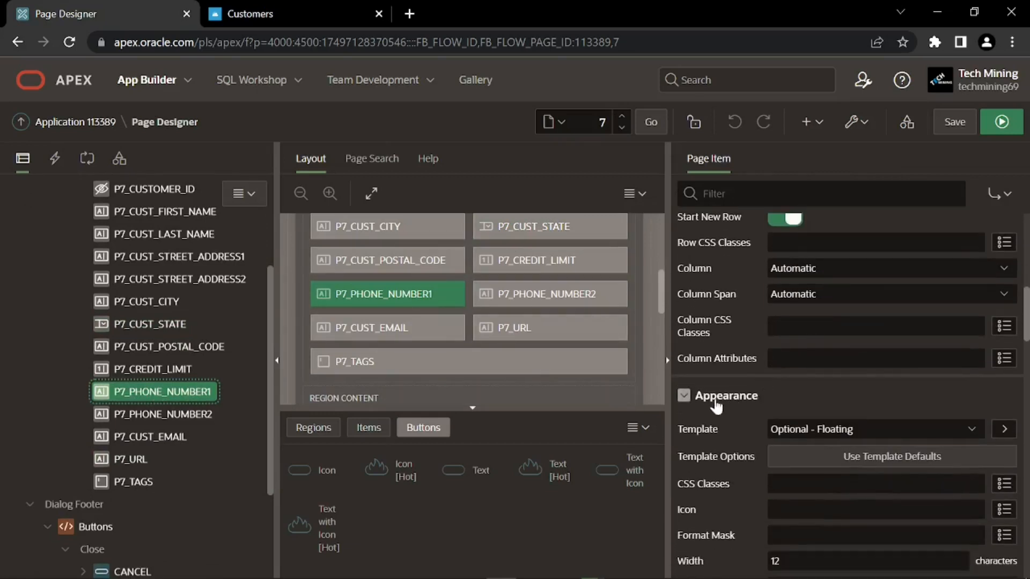
pyautogui.scroll(-3, 713, 398)
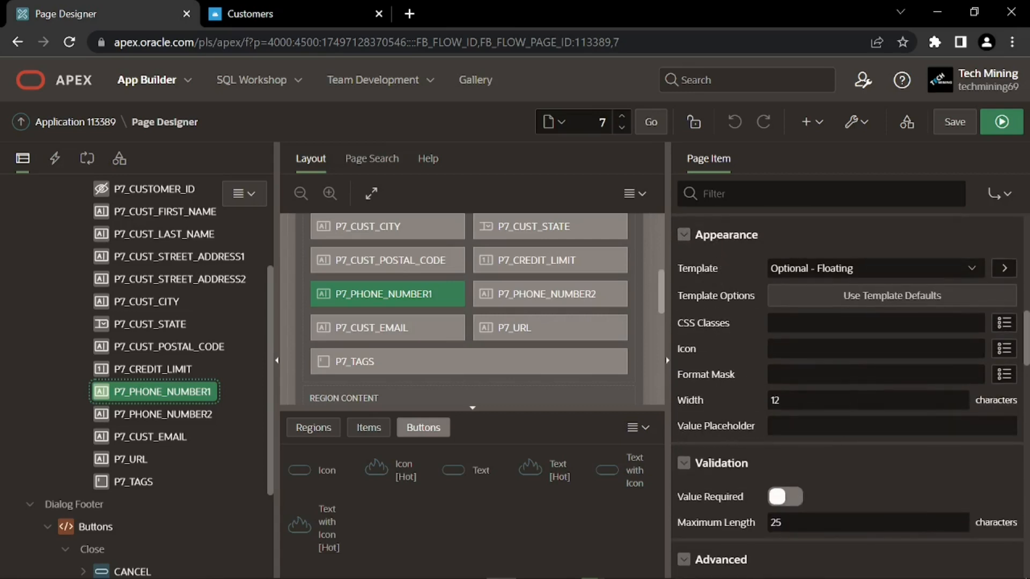
pyautogui.click(779, 427)
pyautogui.hotkey('ctrl', 'v')
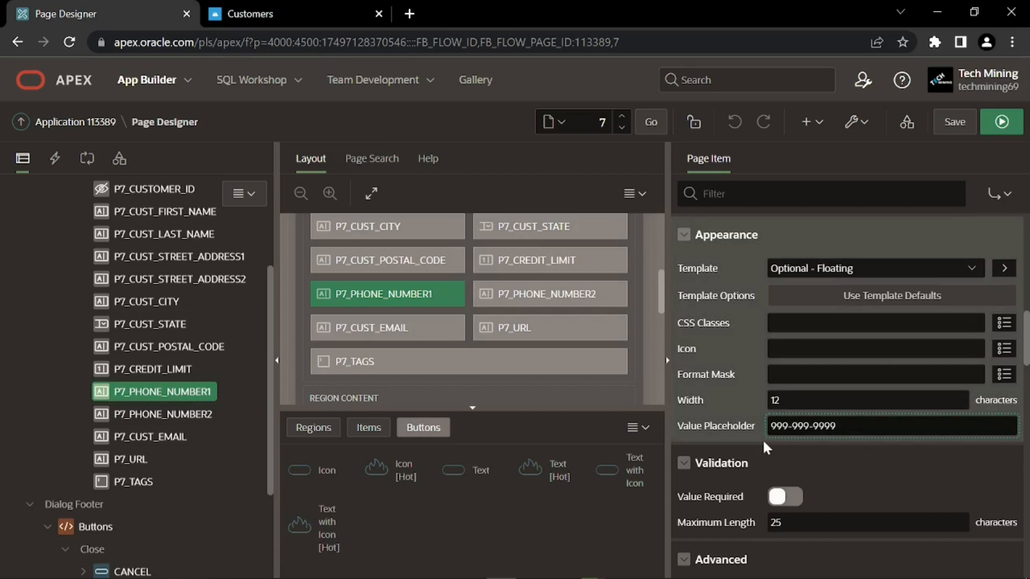
pyautogui.press('Return')
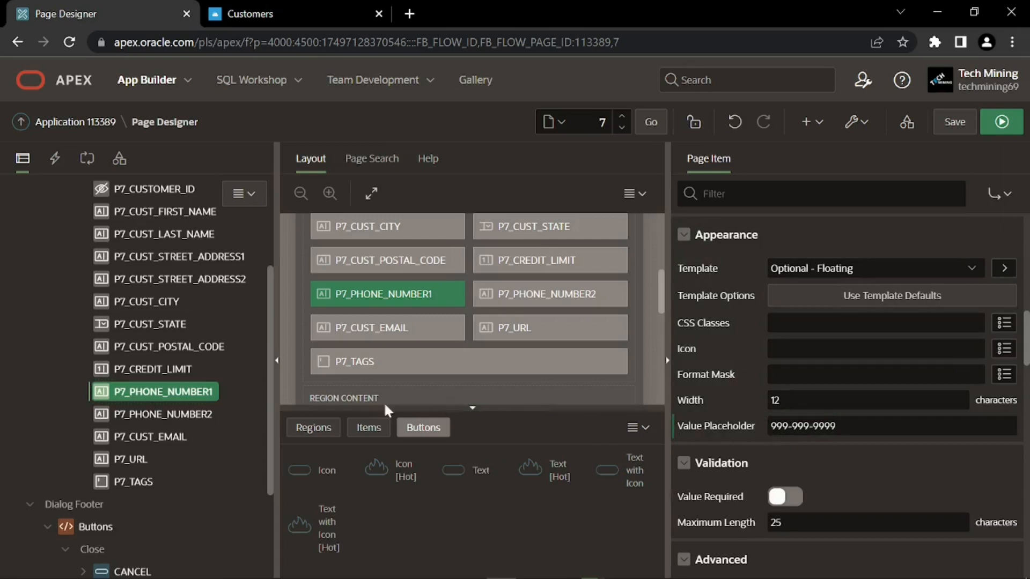
pyautogui.click(199, 413)
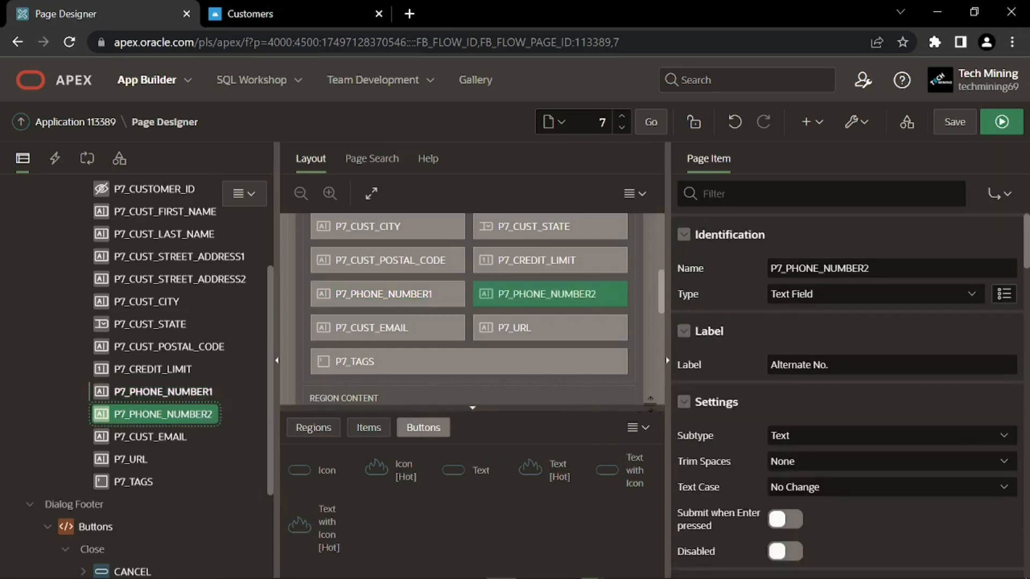
pyautogui.scroll(-8, 710, 414)
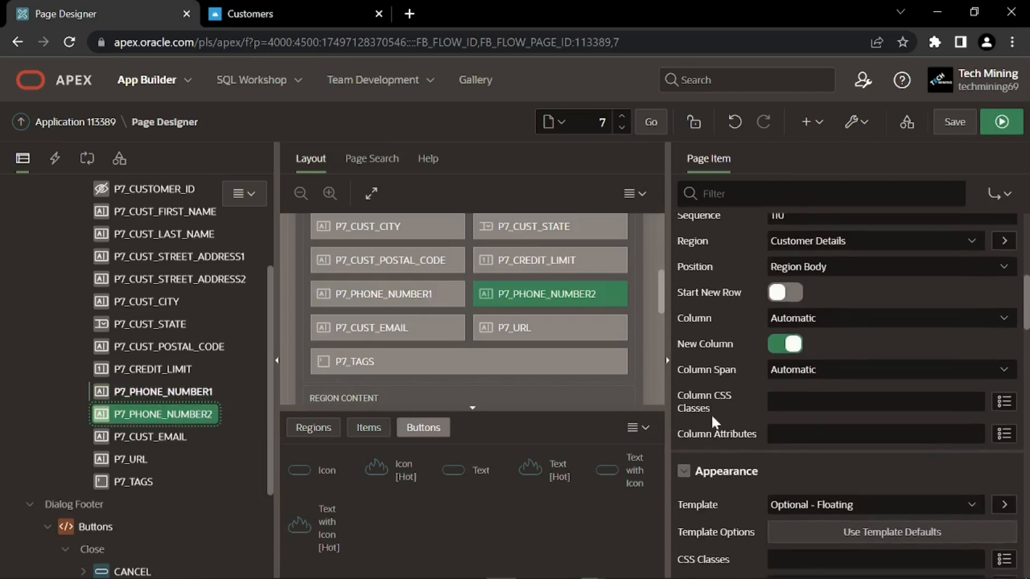
pyautogui.scroll(-4, 711, 417)
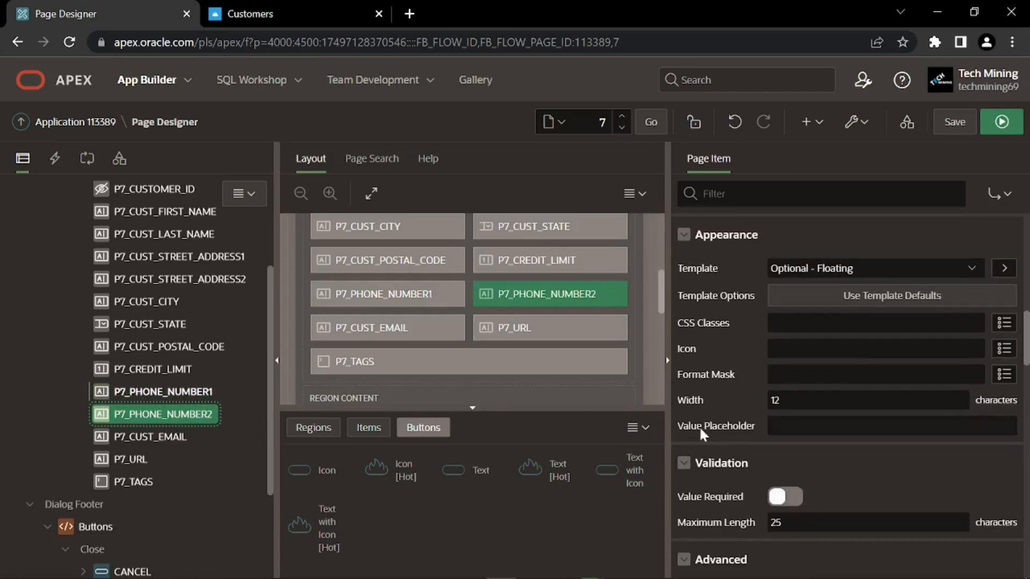
pyautogui.click(768, 429)
pyautogui.write('999-999-9999')
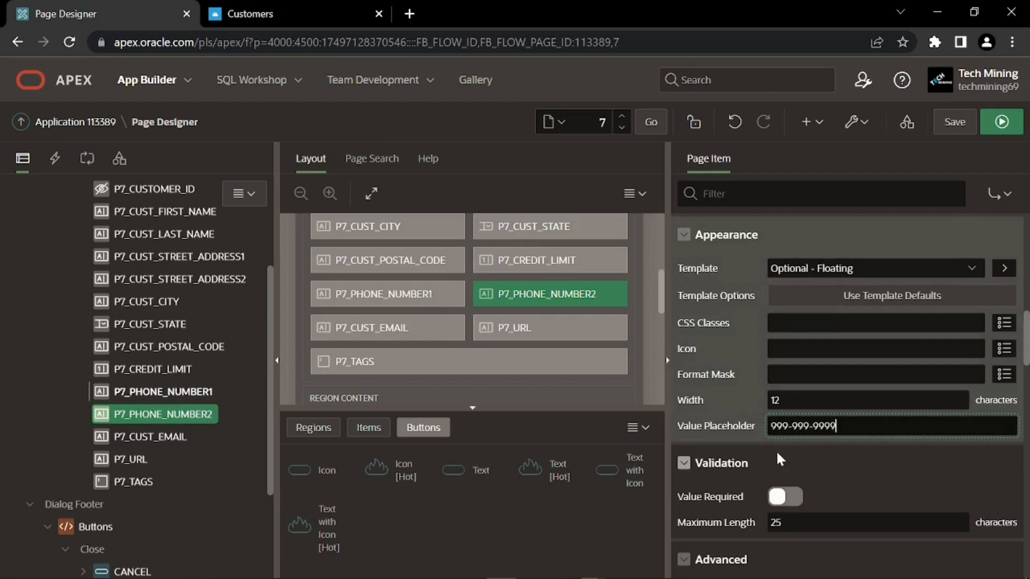
pyautogui.click(789, 438)
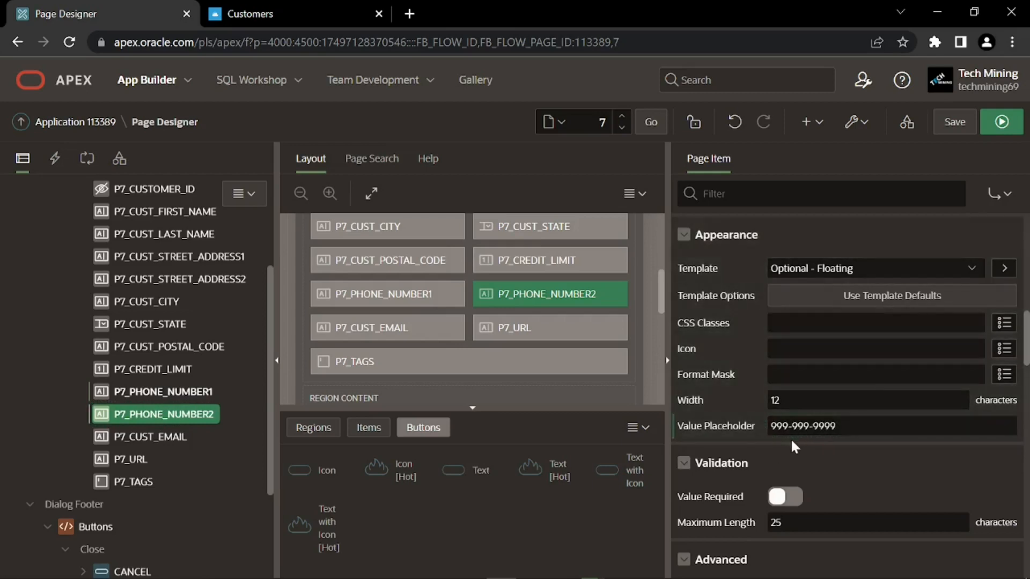
pyautogui.click(948, 121)
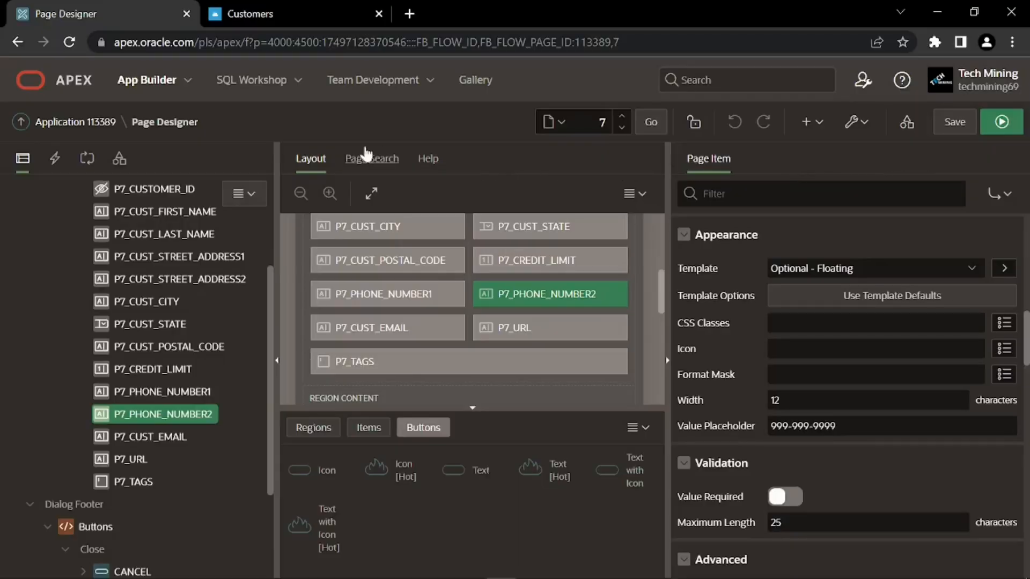
# Create a new validation under Validating named 'Check Credit Limit'
pyautogui.click(85, 163)
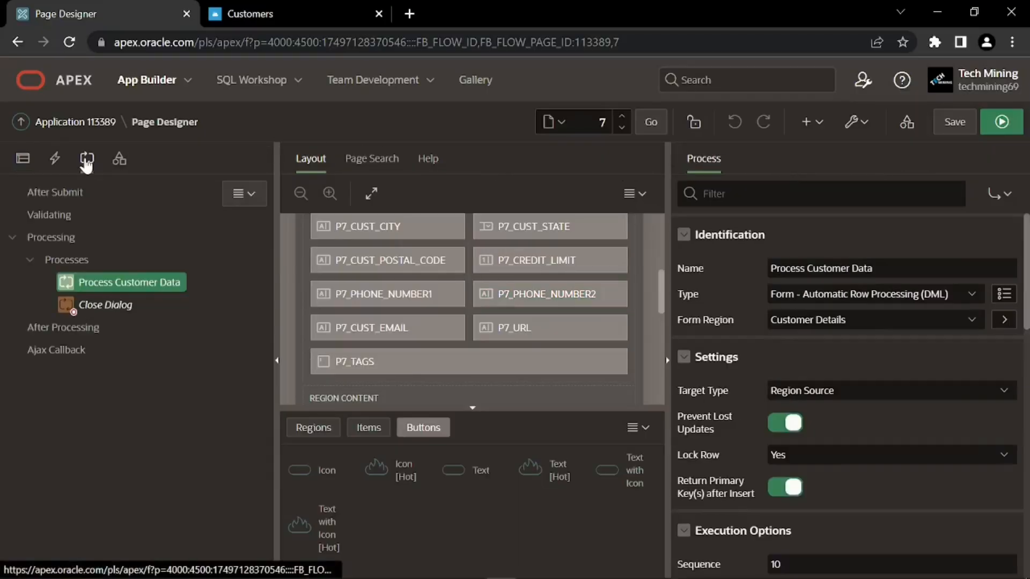
pyautogui.rightClick(51, 214)
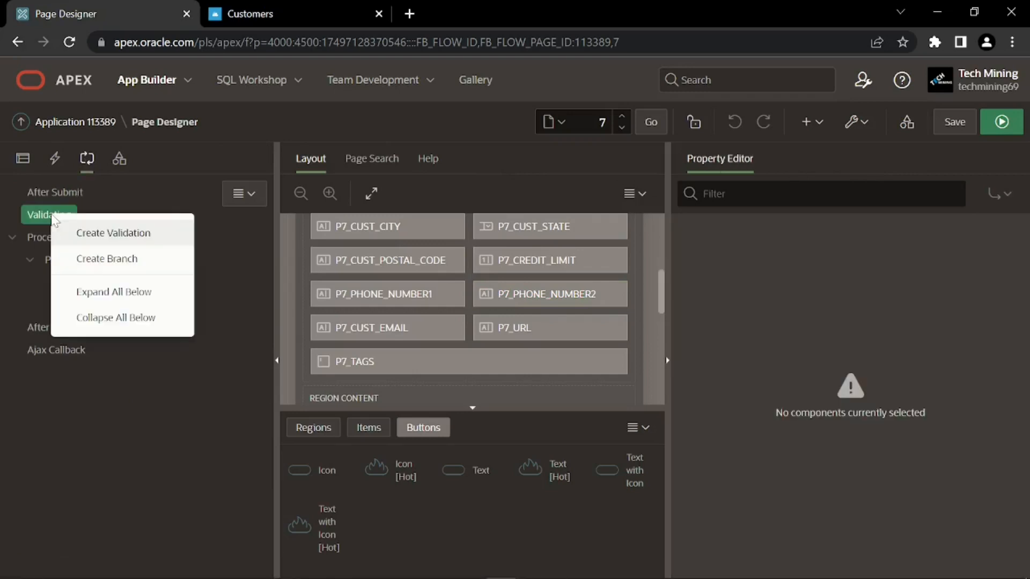
pyautogui.click(107, 241)
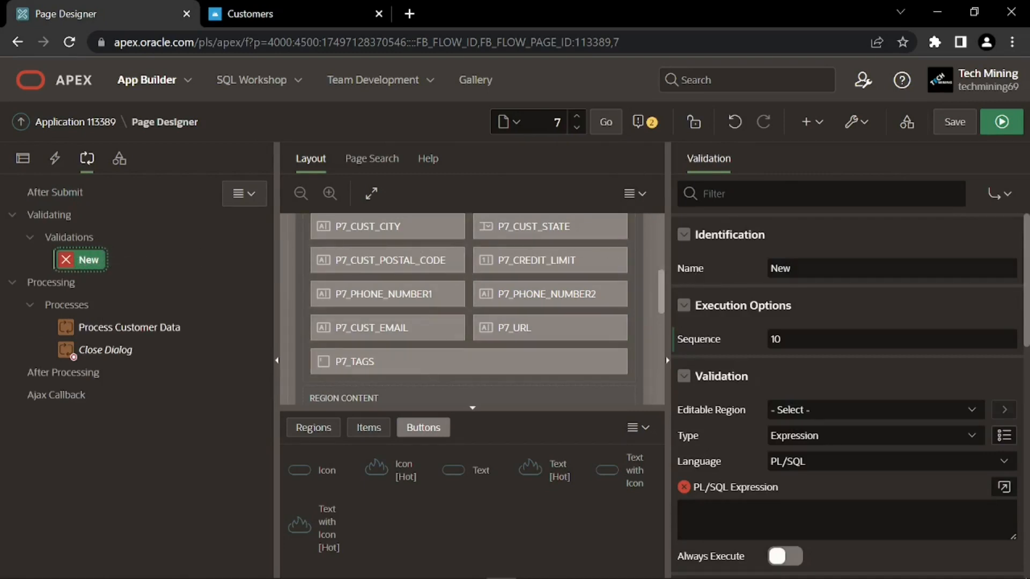
pyautogui.doubleClick(768, 276)
pyautogui.write('Check Credit Limit')
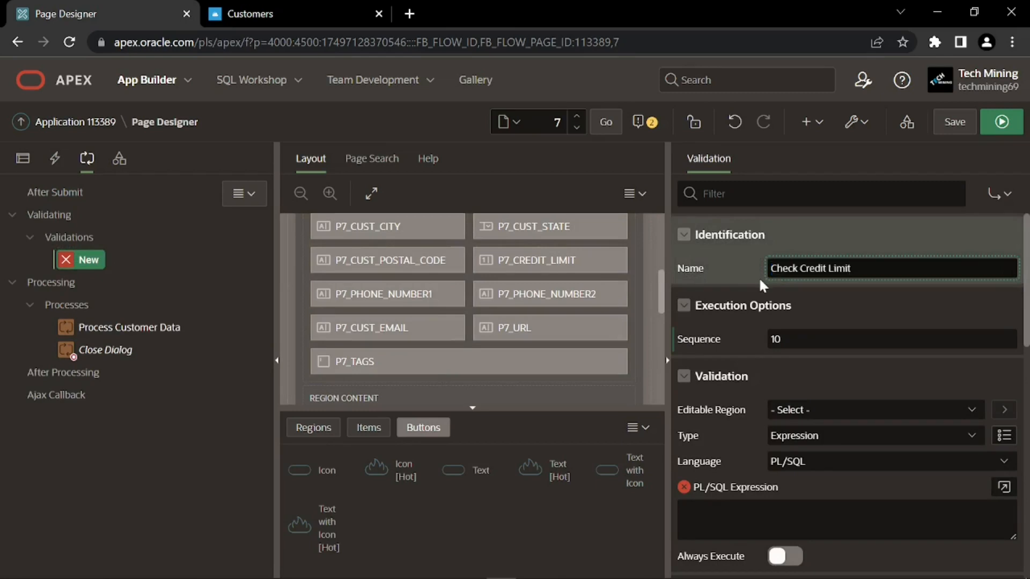
pyautogui.press('Return')
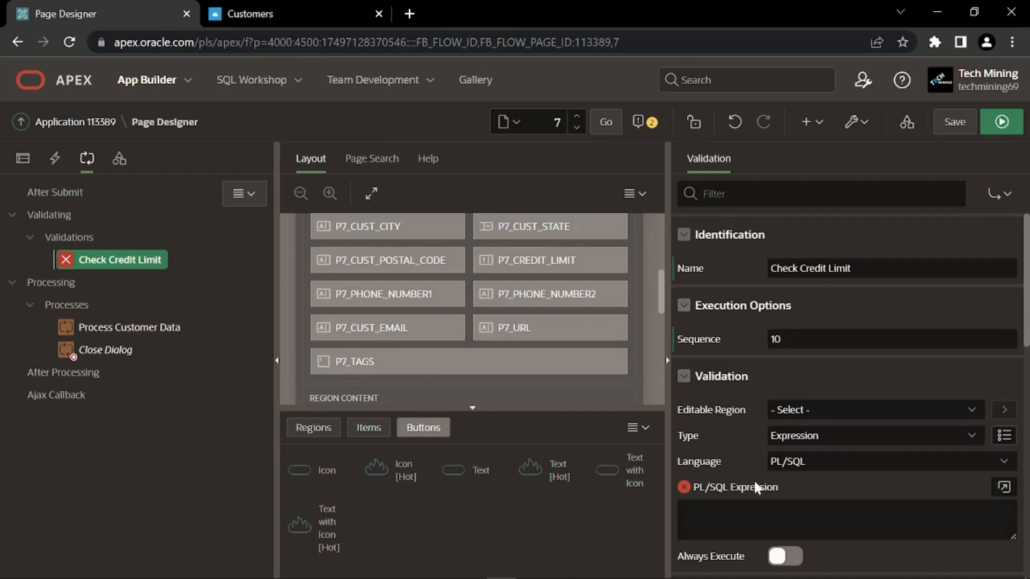
# Enter and validate the PL/SQL expression :P7_CREDIT_LIMIT <= 5000
pyautogui.scroll(-2, 752, 469)
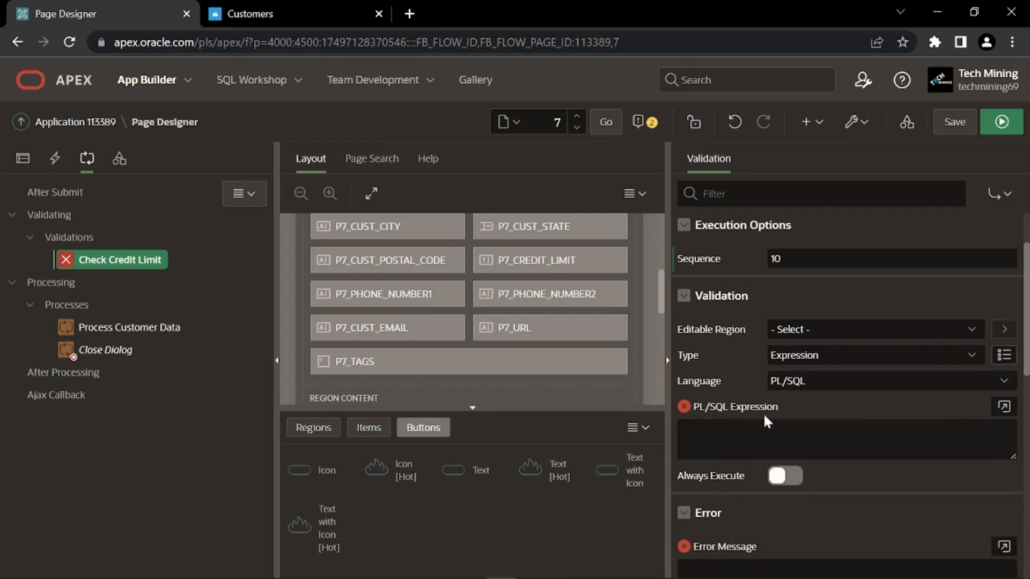
pyautogui.click(1004, 407)
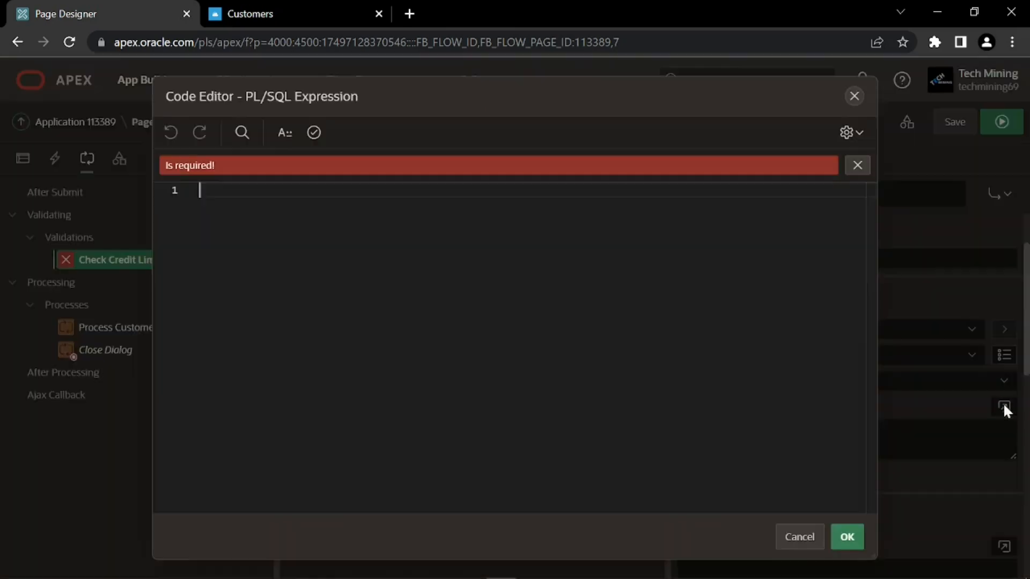
pyautogui.write(':P7_CREDIT_LIMIT <= 5000')
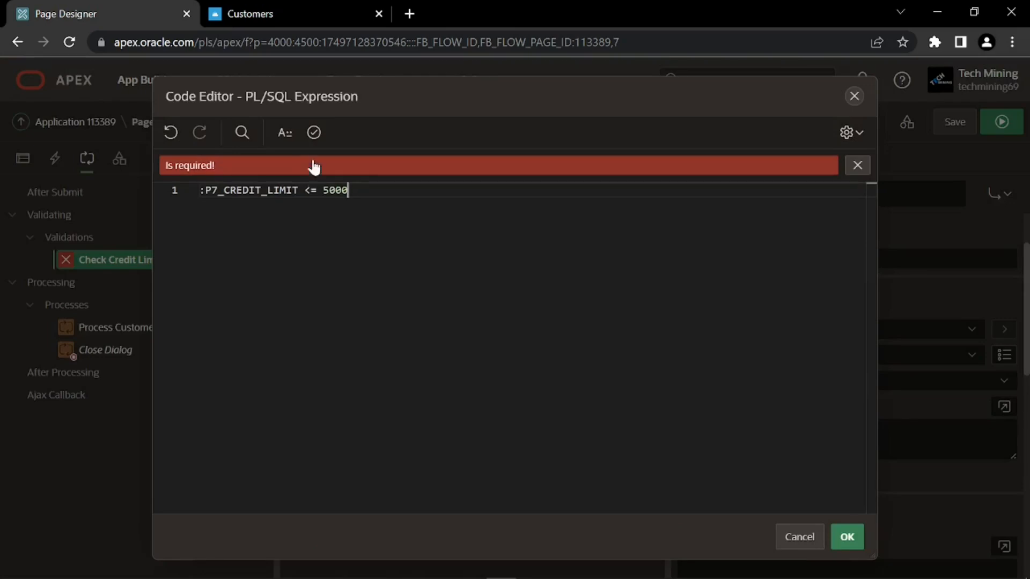
pyautogui.click(314, 132)
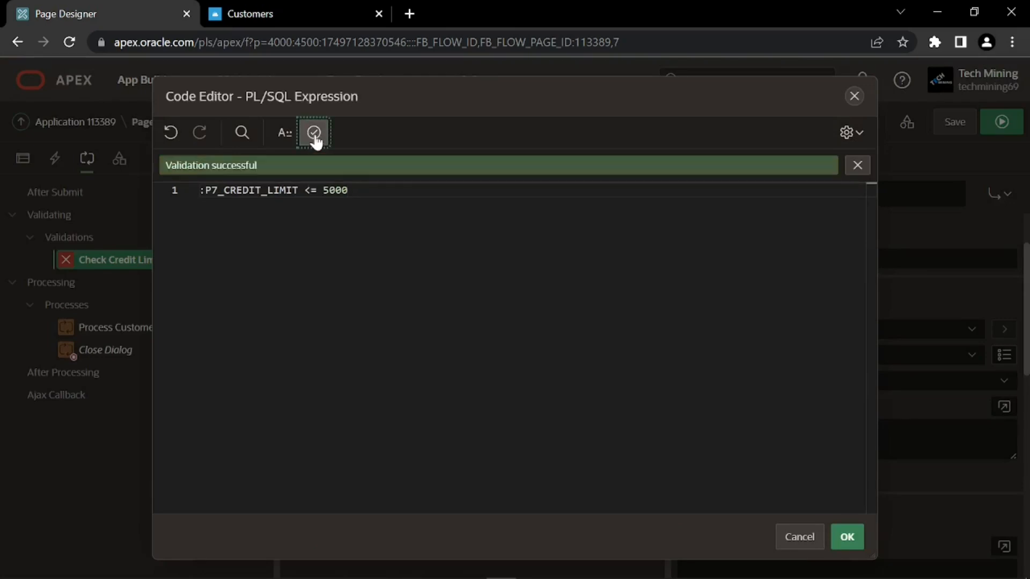
pyautogui.click(851, 541)
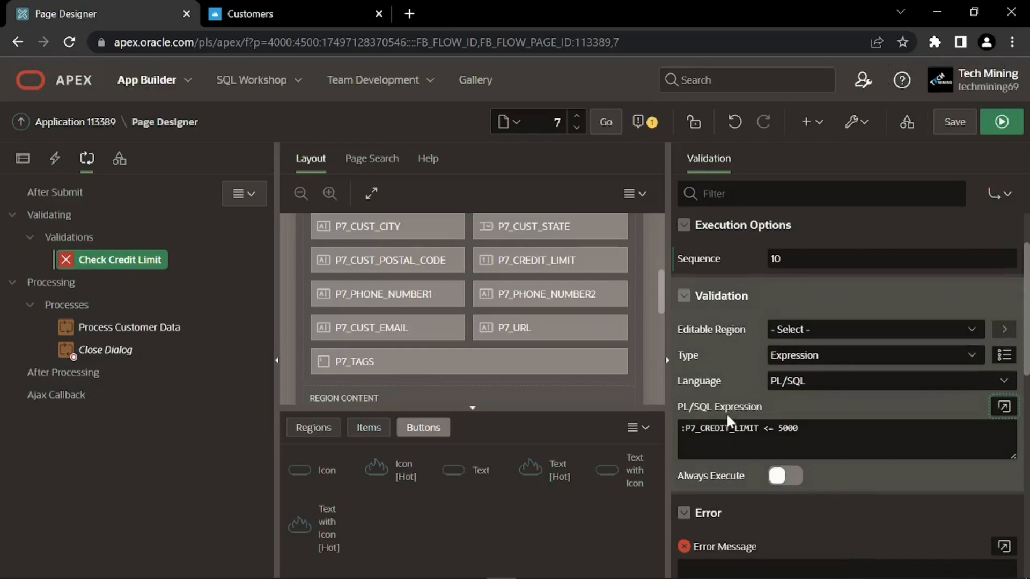
pyautogui.scroll(-3, 726, 414)
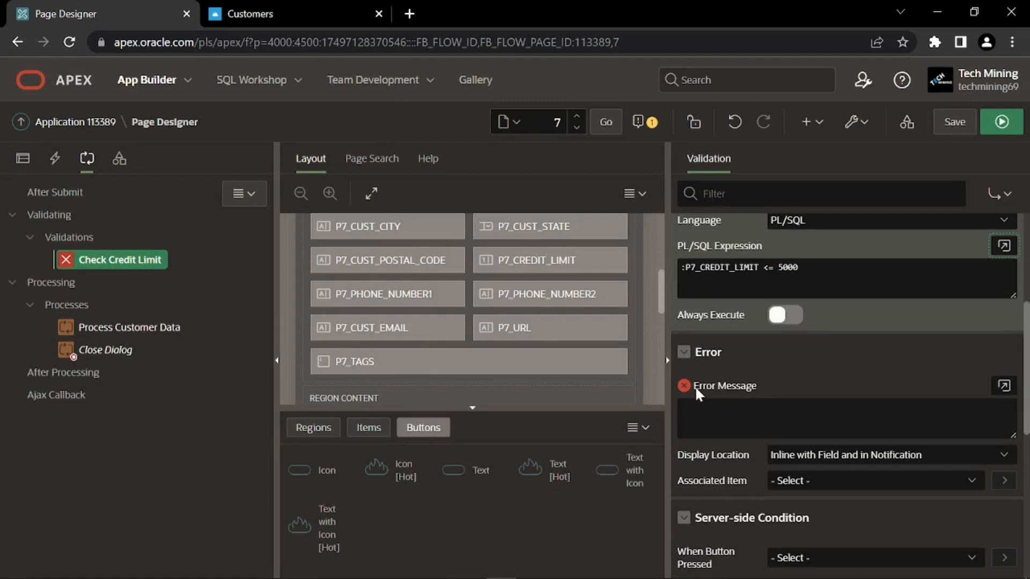
# Paste "Customer's Credit Limit must be less than or equal to $5,000" into the Error Message editor
pyautogui.click(697, 410)
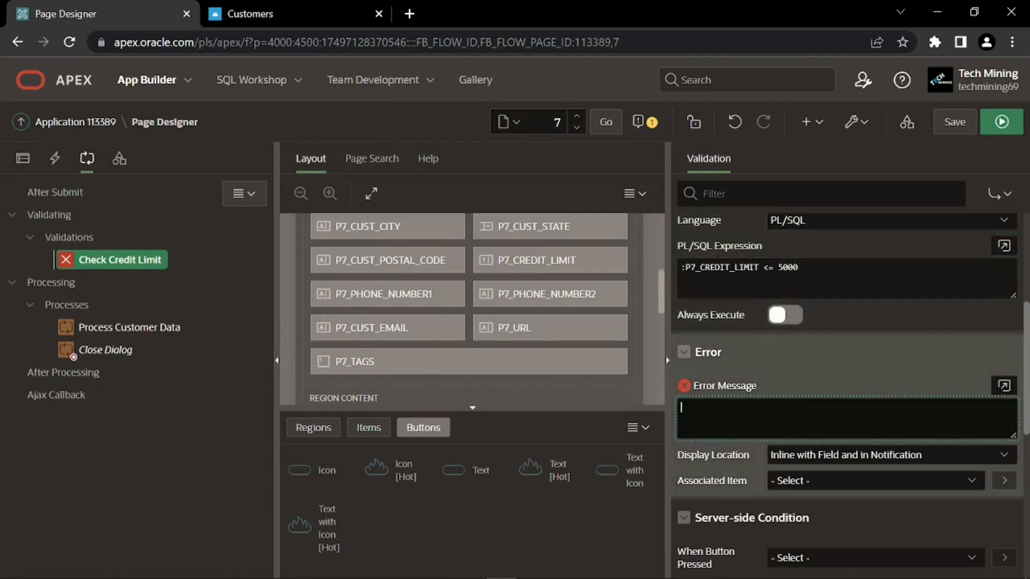
pyautogui.click(1003, 383)
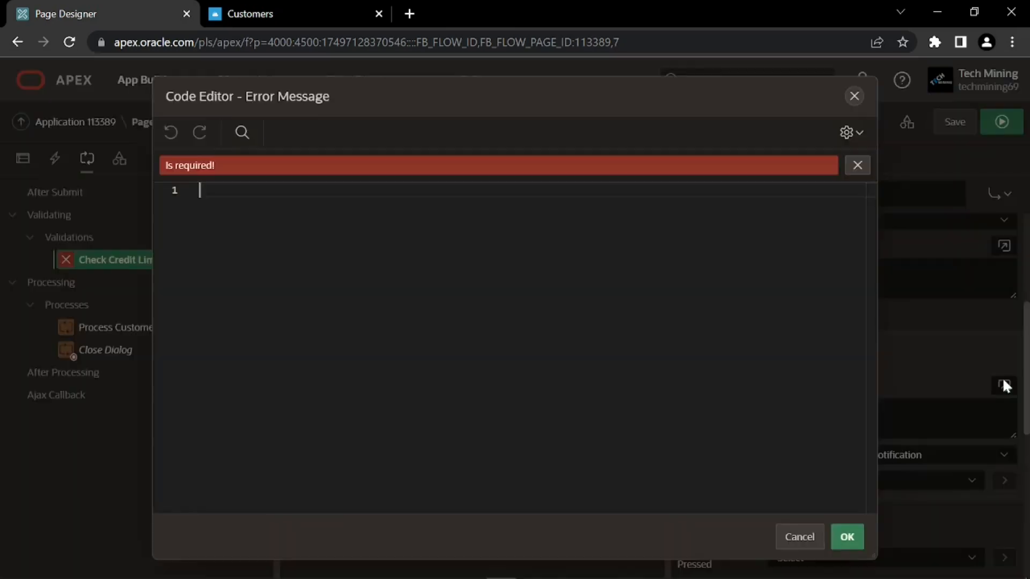
pyautogui.write("Customer's Credit Limit must be less than or equal to $5,000")
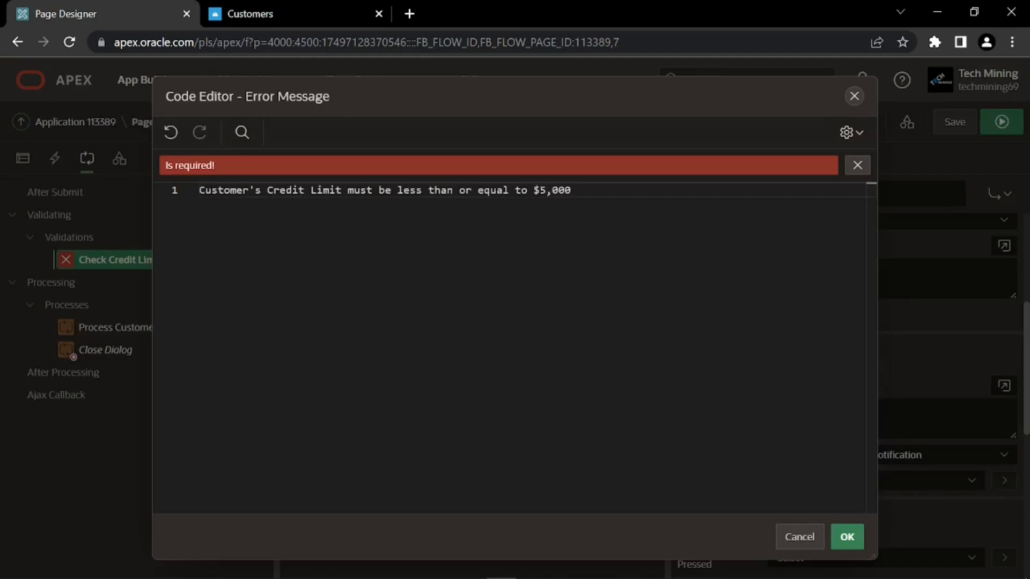
pyautogui.click(845, 537)
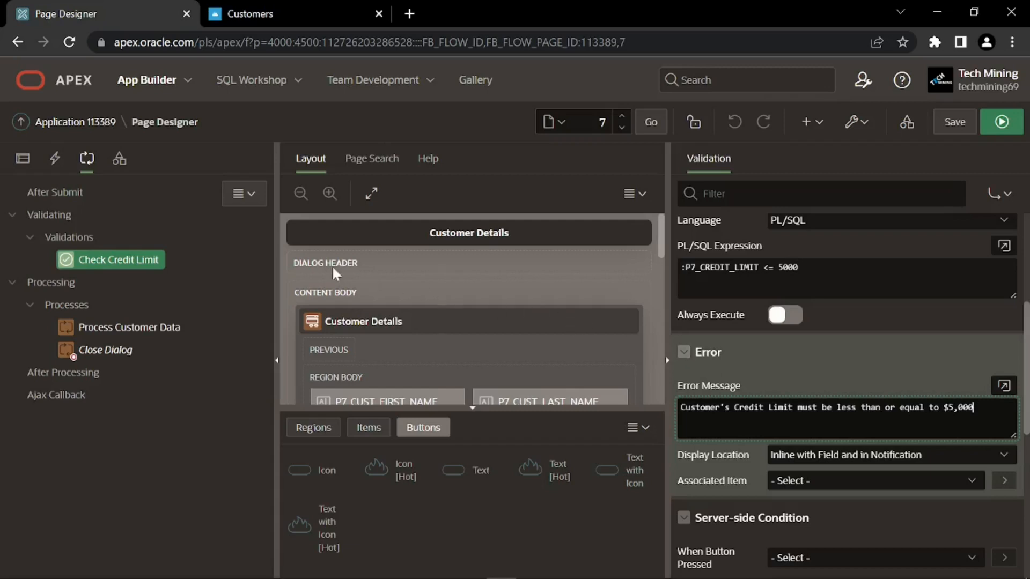
# Create another validation named 'Can't Delete Customer with Orders'
pyautogui.rightClick(59, 218)
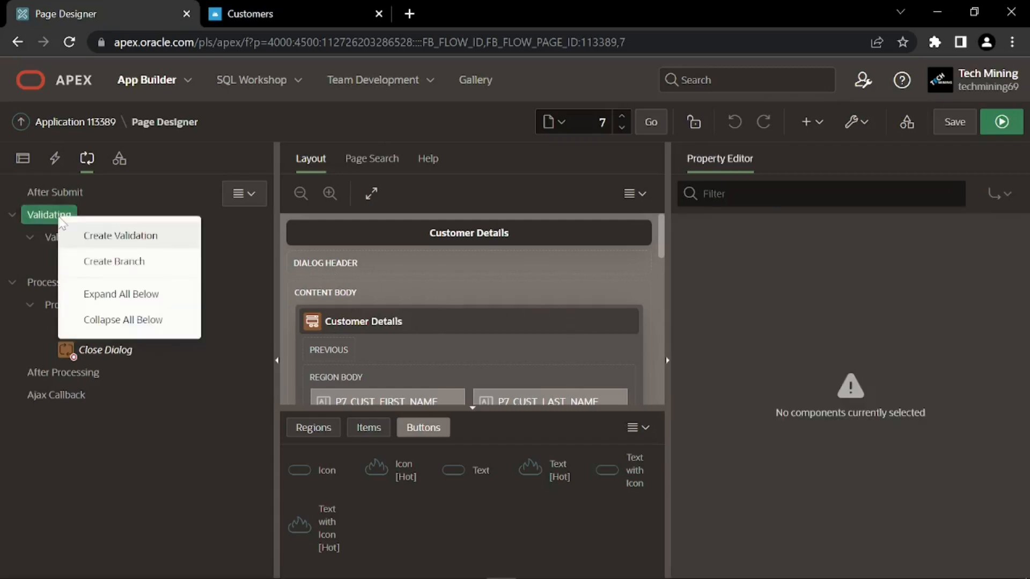
pyautogui.click(167, 240)
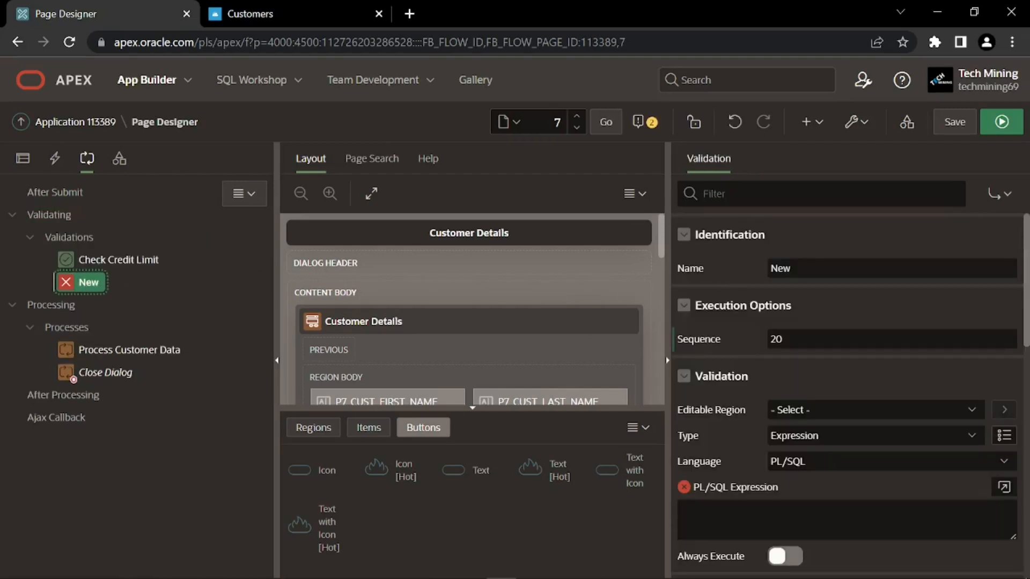
pyautogui.click(750, 279)
pyautogui.write("Can't Delete Customer with Orders")
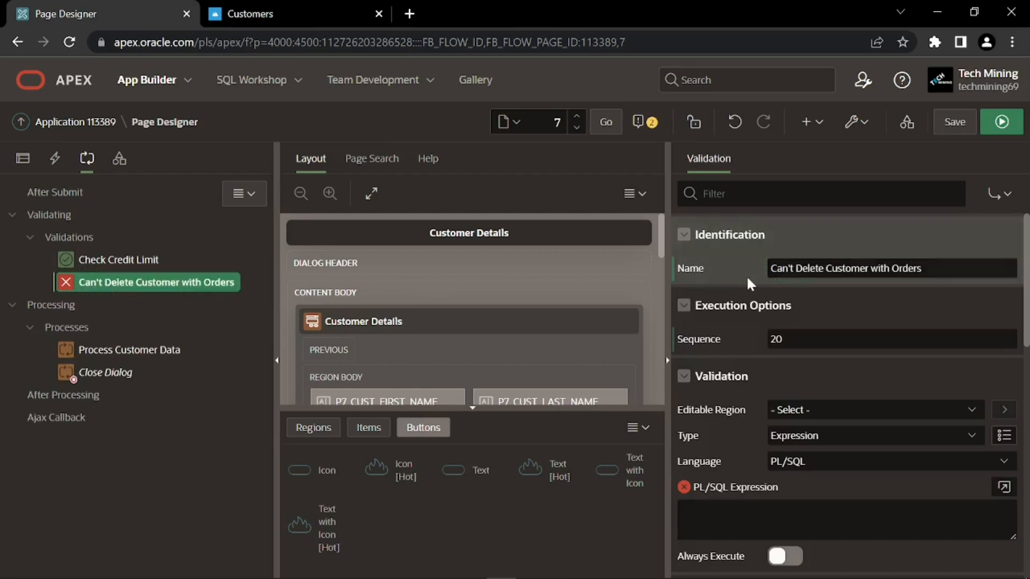
pyautogui.click(762, 278)
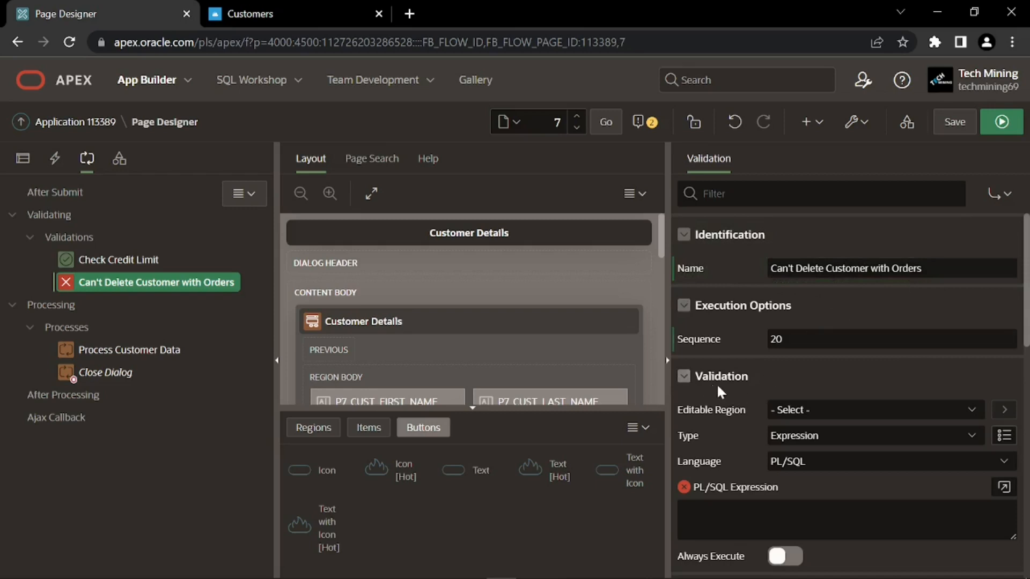
# Set the validation type to Function Body (returning Boolean) and open its code editor
pyautogui.click(799, 436)
pyautogui.scroll(-1, 858, 311)
pyautogui.click(847, 191)
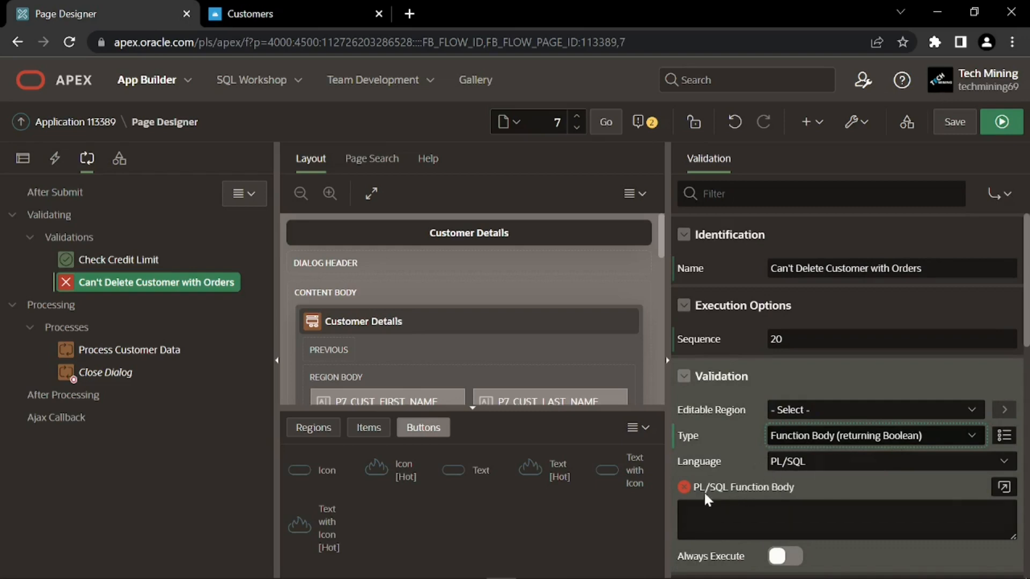
pyautogui.click(1002, 488)
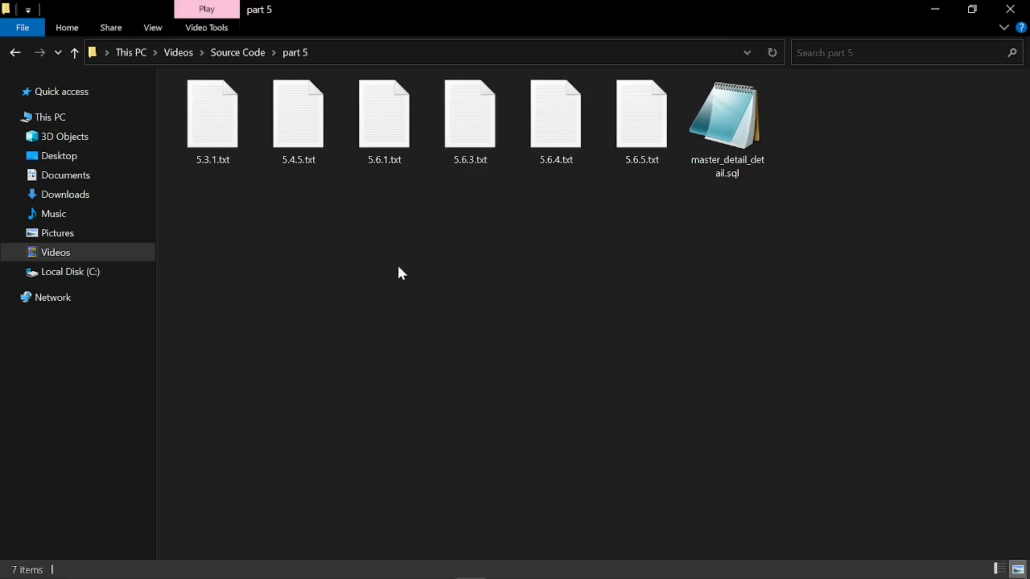
# Copy the whole PL/SQL block from 5.4.5.txt and return to the browser
pyautogui.doubleClick(311, 146)
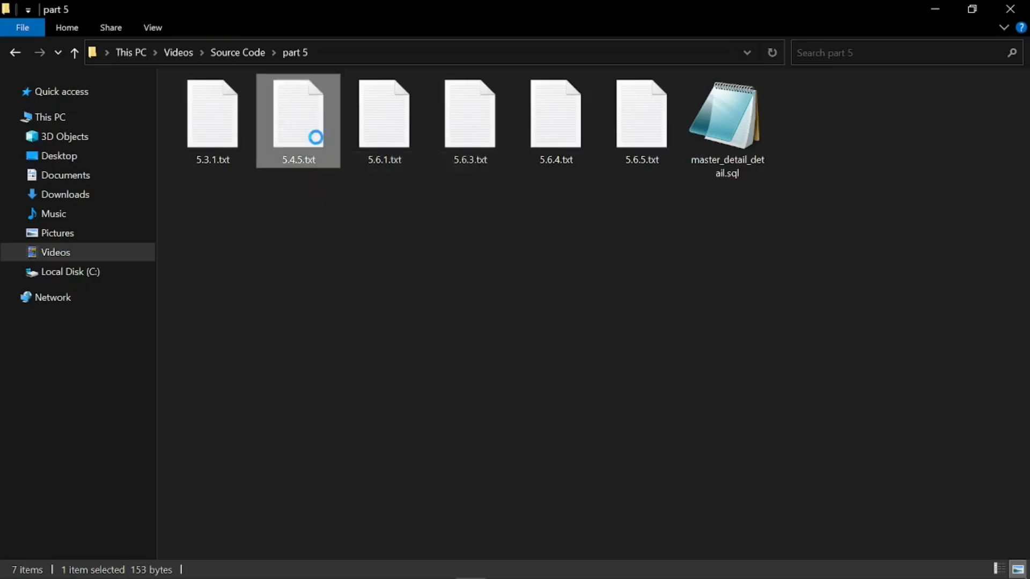
pyautogui.hotkey('ctrl', 'a')
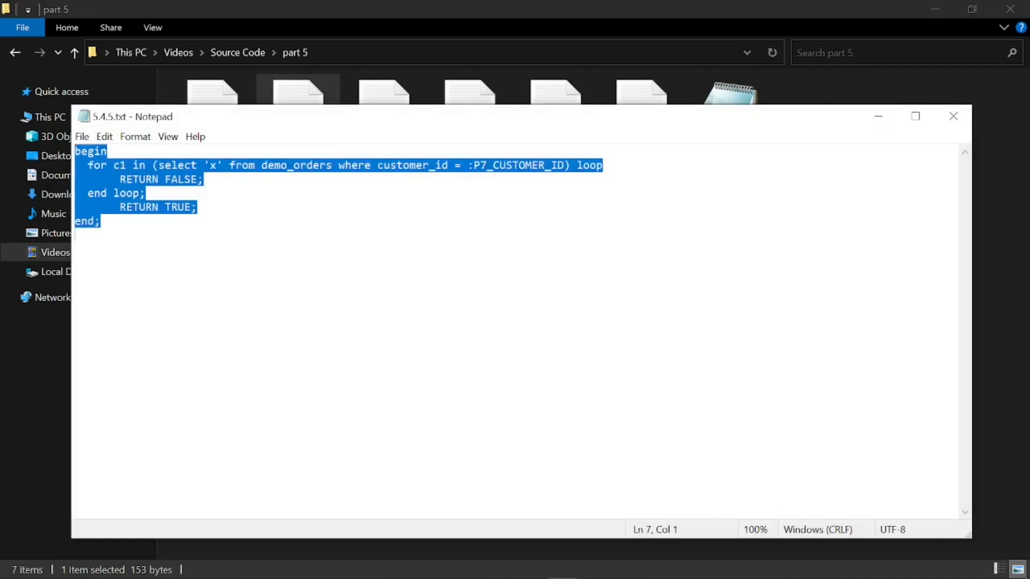
pyautogui.hotkey('ctrl', 'c')
pyautogui.hotkey('alt', 'Tab')
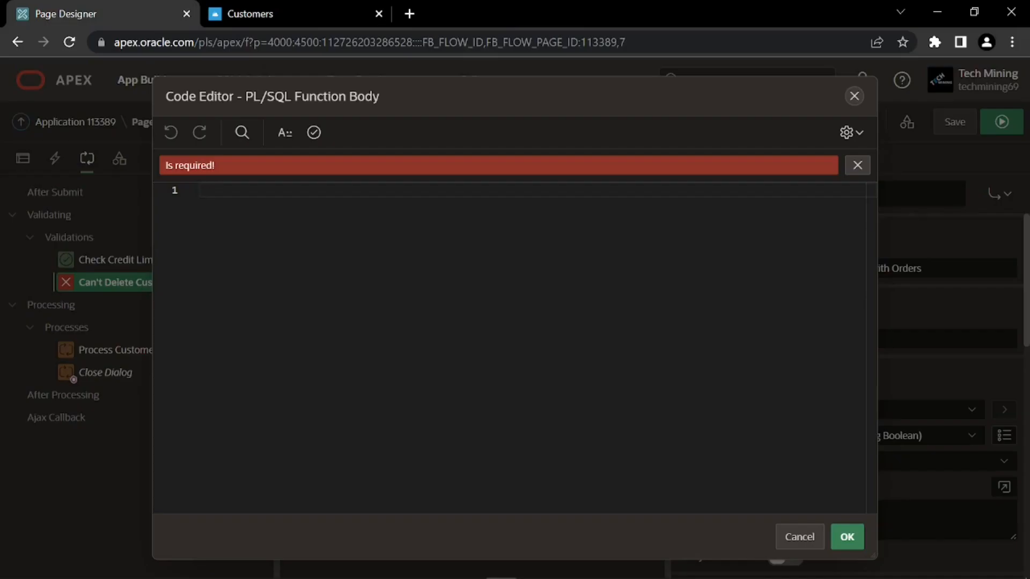
# Paste the demo_orders check into the function body, validate it, and accept
pyautogui.hotkey('ctrl', 'v')
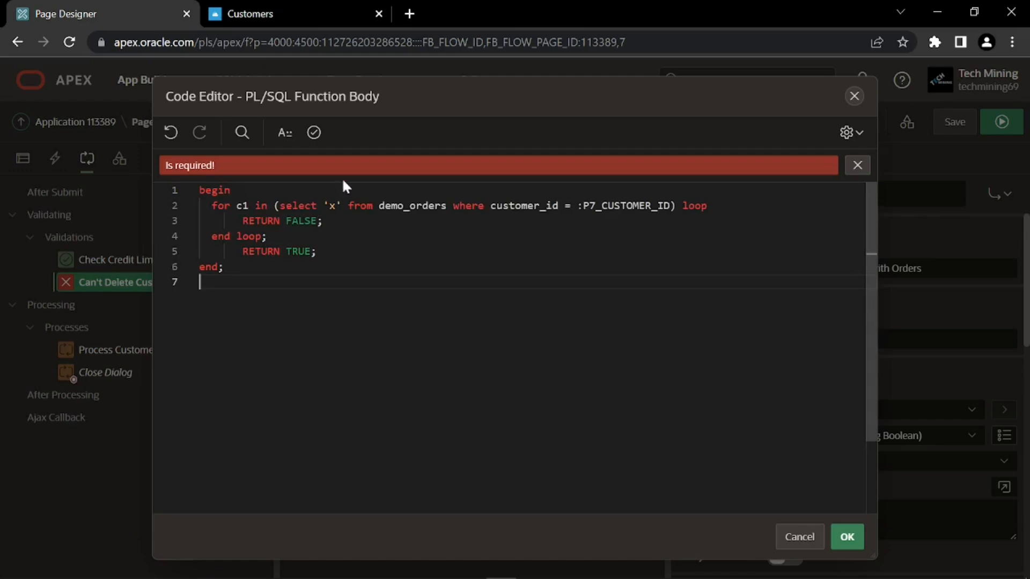
pyautogui.click(314, 134)
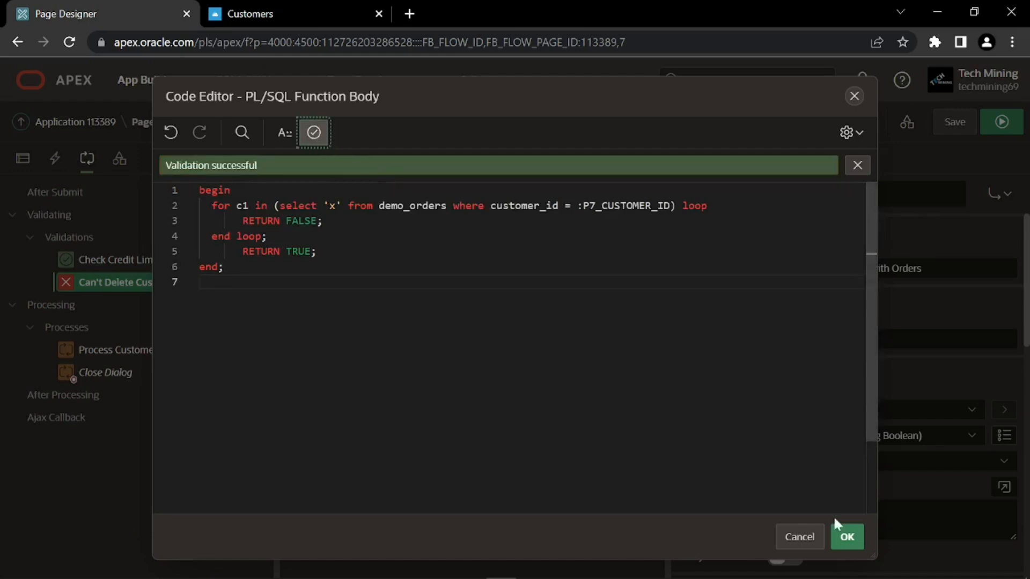
pyautogui.click(847, 538)
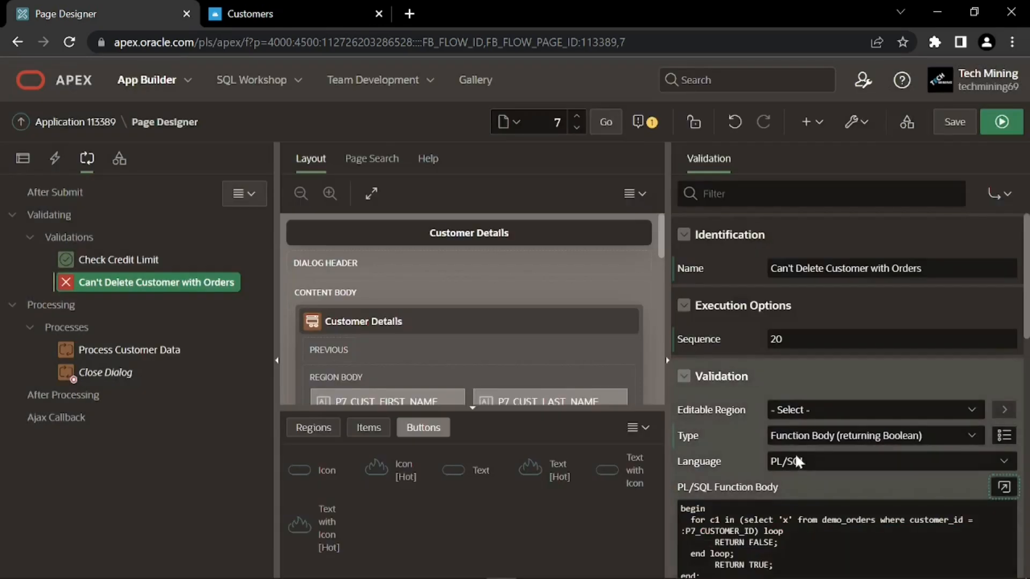
# Set the error message to 'Can't delete customer with existing orders'
pyautogui.scroll(-3, 798, 461)
pyautogui.scroll(-2, 800, 372)
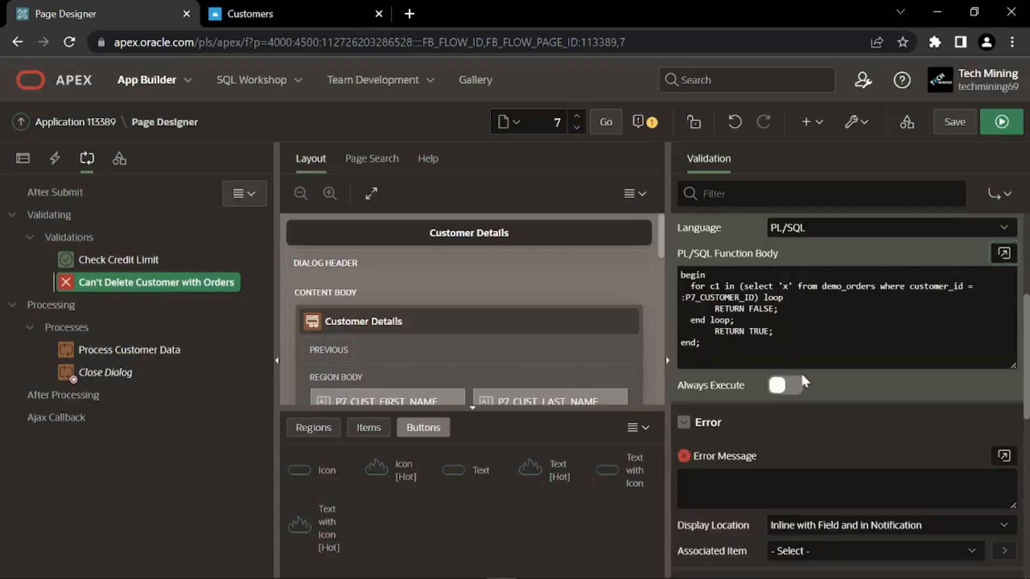
pyautogui.scroll(1, 802, 359)
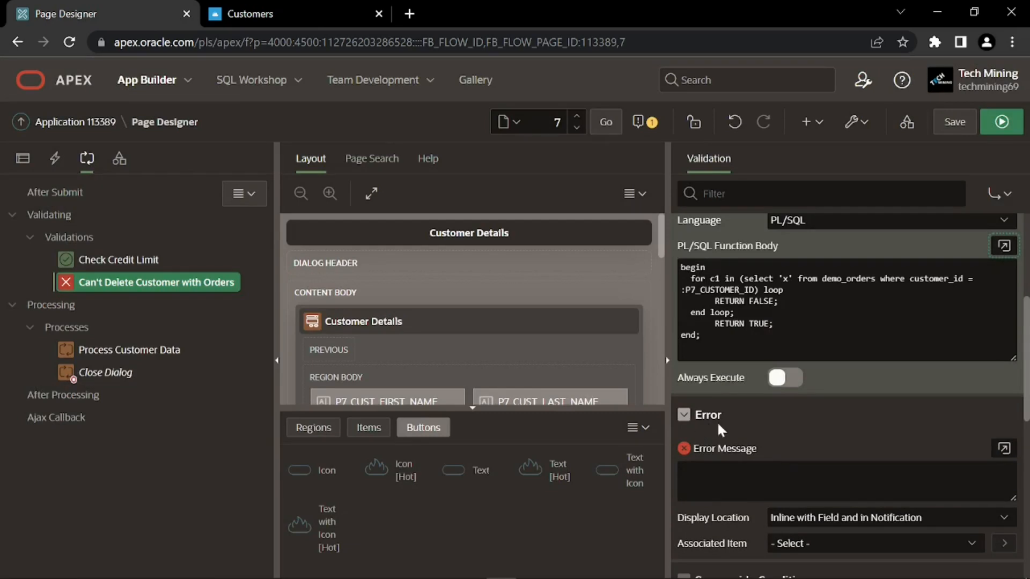
pyautogui.click(746, 470)
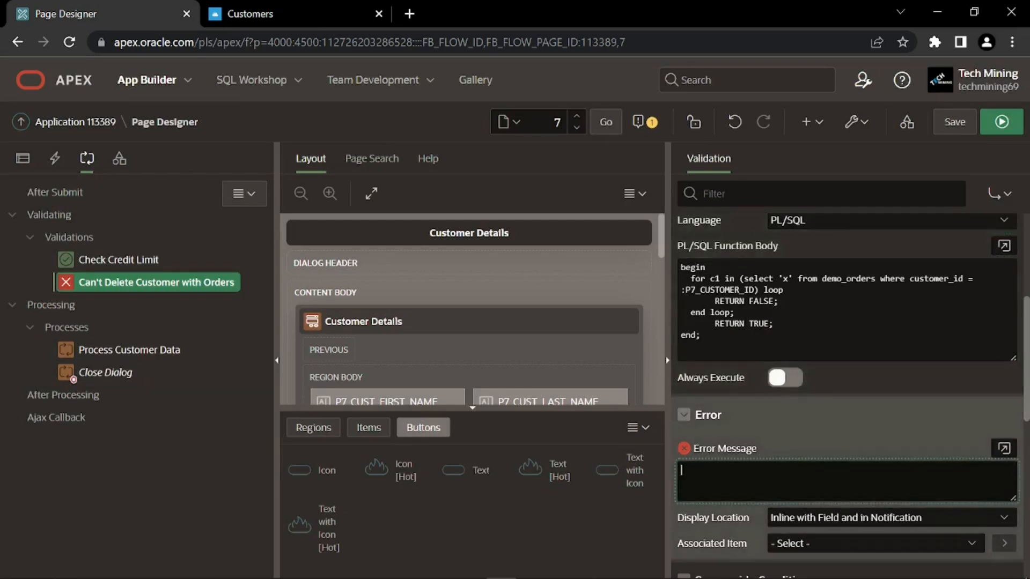
pyautogui.hotkey('ctrl', 'v')
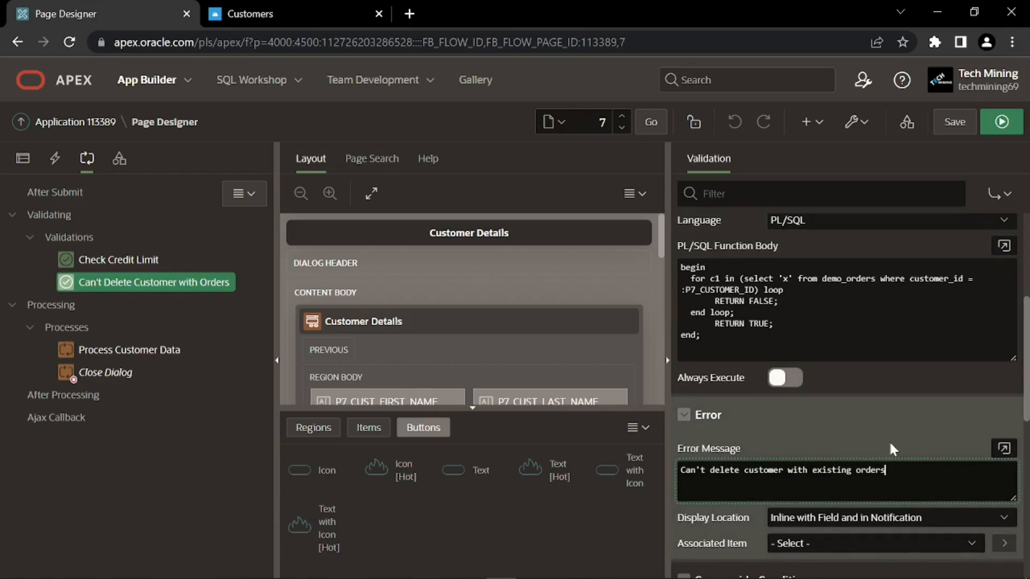
pyautogui.scroll(-1, 889, 440)
pyautogui.scroll(-2, 889, 439)
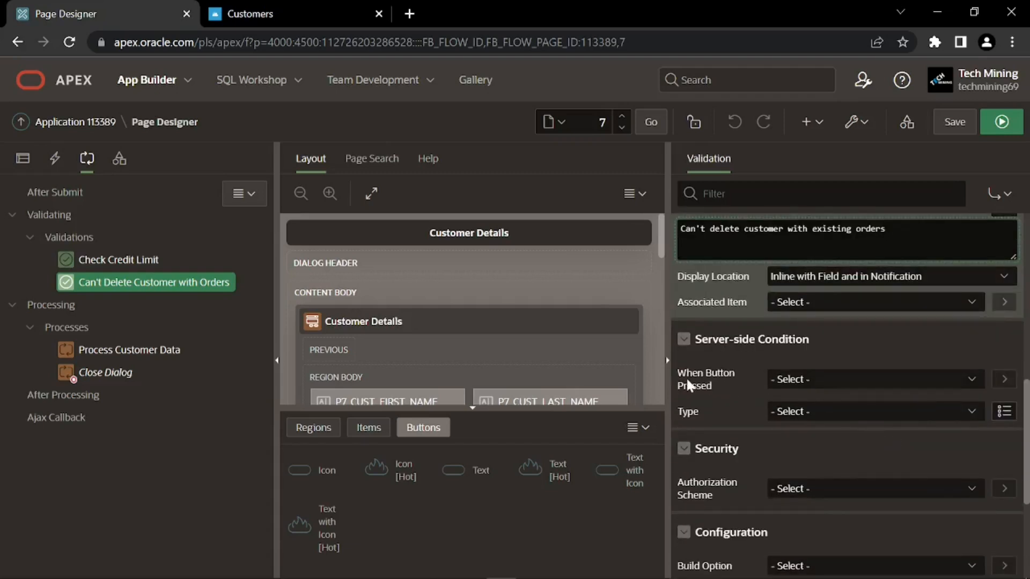
# Set the validation's When Button Pressed condition to DELETE and save the page
pyautogui.click(791, 379)
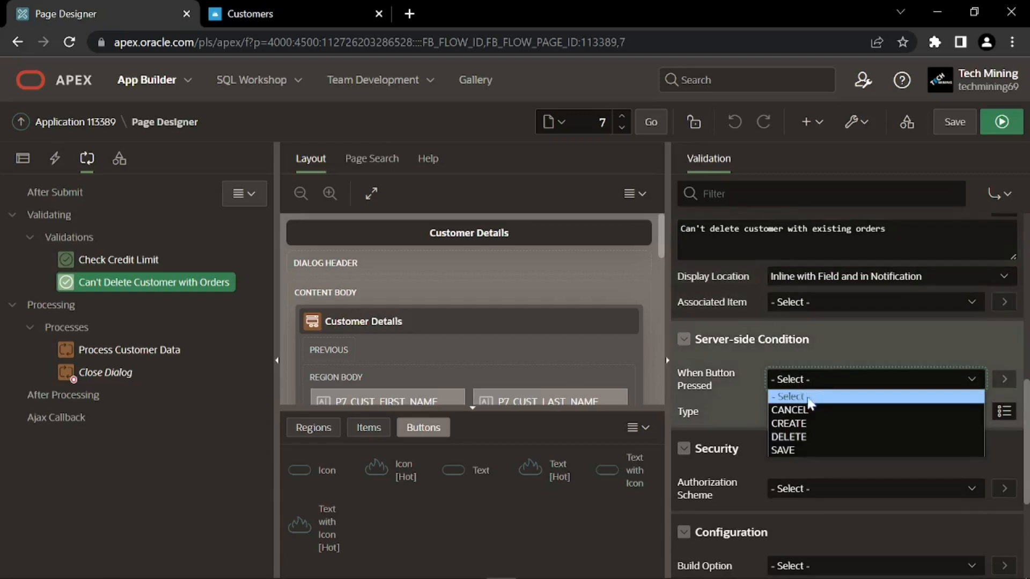
pyautogui.click(797, 437)
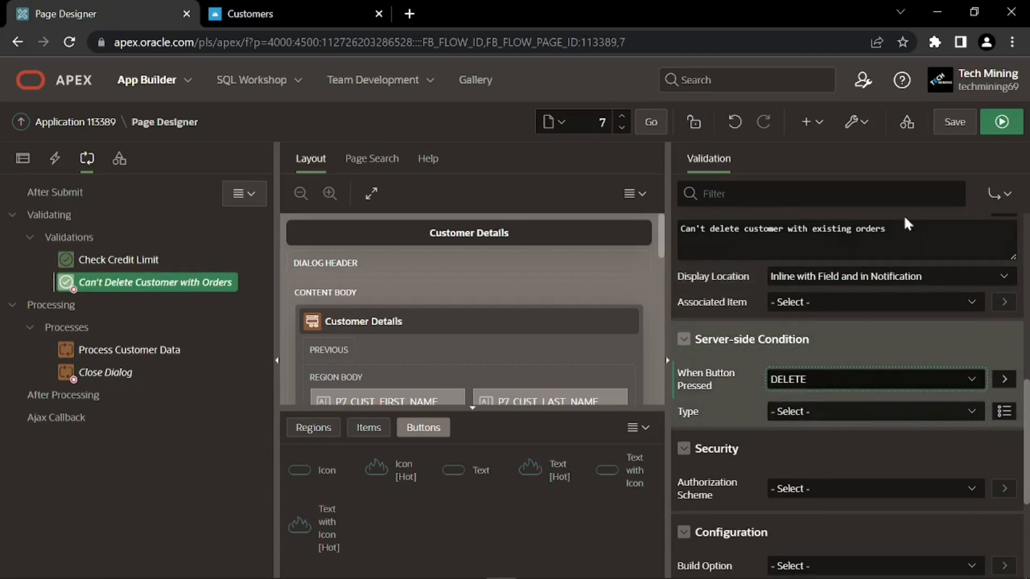
pyautogui.click(953, 129)
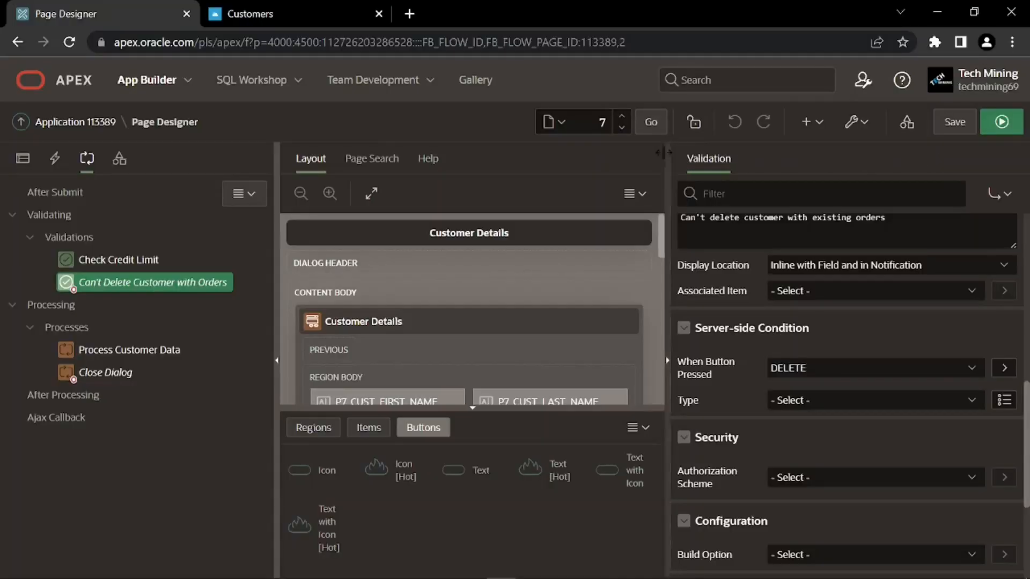
# Go to page 2 Customers in the designer and show its dynamic actions
pyautogui.doubleClick(601, 122)
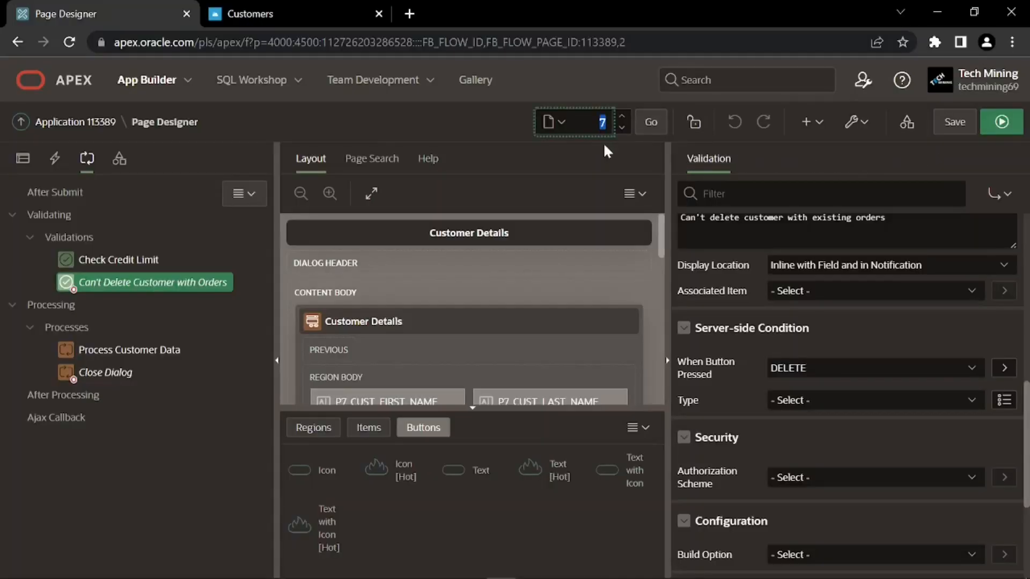
pyautogui.click(649, 124)
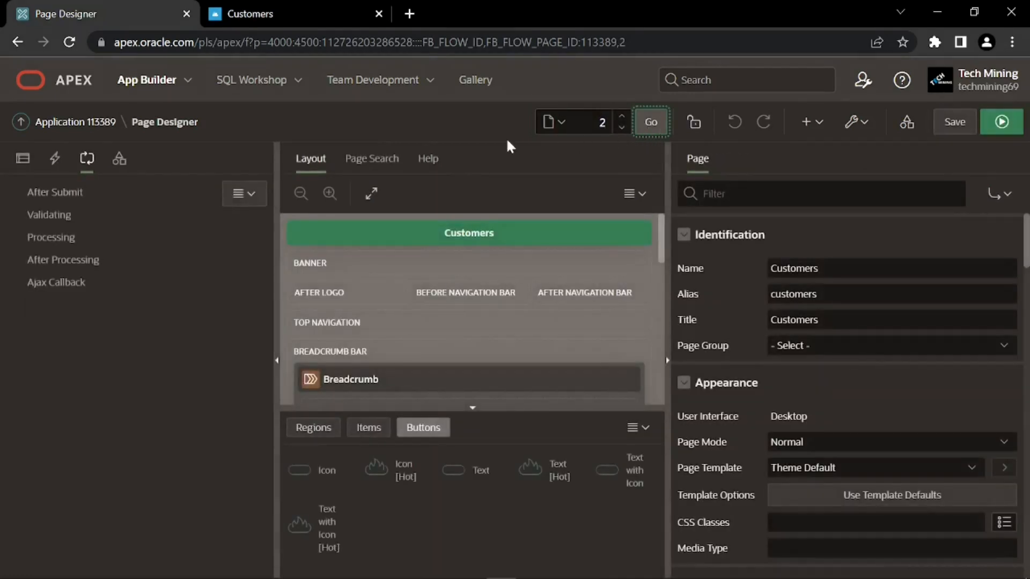
pyautogui.click(54, 160)
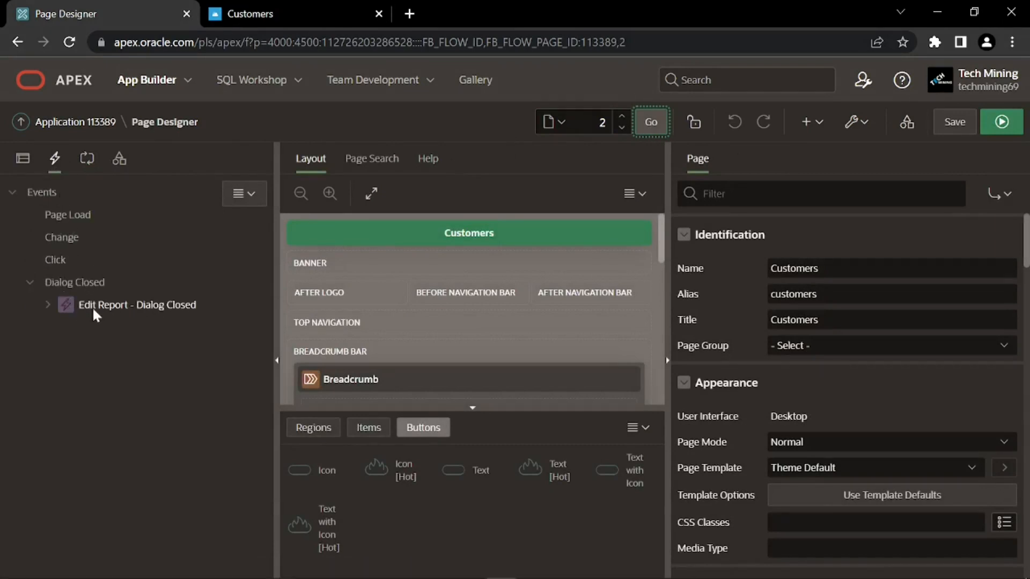
# Rename the Edit Report - Dialog Closed dynamic action to 'Refresh Interactive Grid'
pyautogui.click(48, 305)
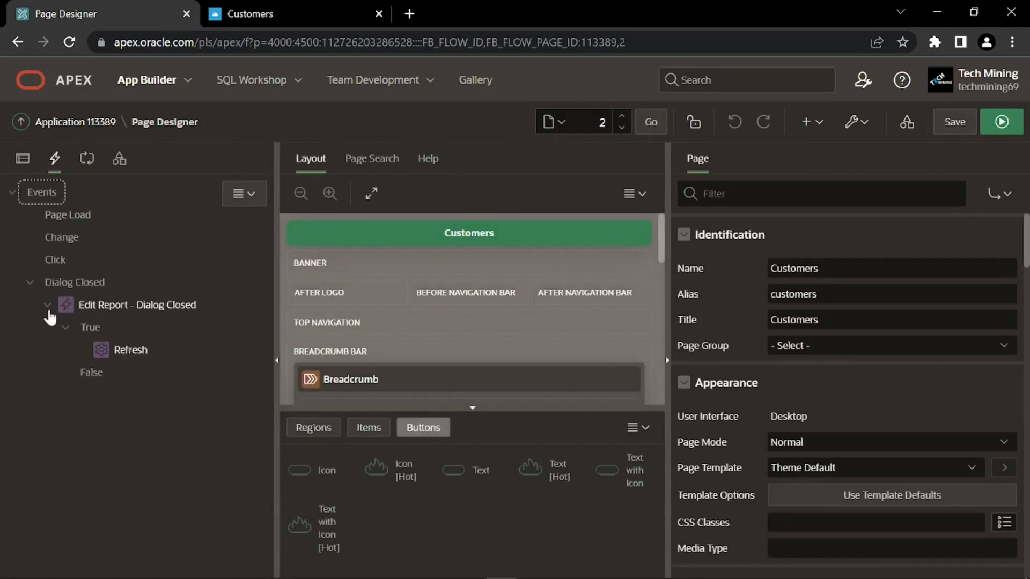
pyautogui.click(102, 306)
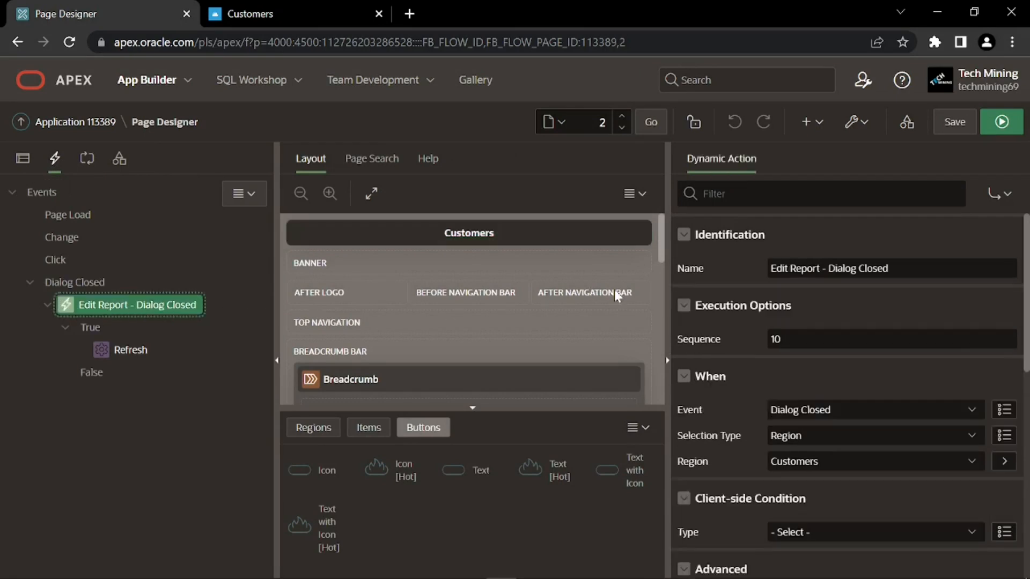
pyautogui.moveTo(890, 268); pyautogui.dragTo(751, 272)
pyautogui.write('Refresh Interactive Grid')
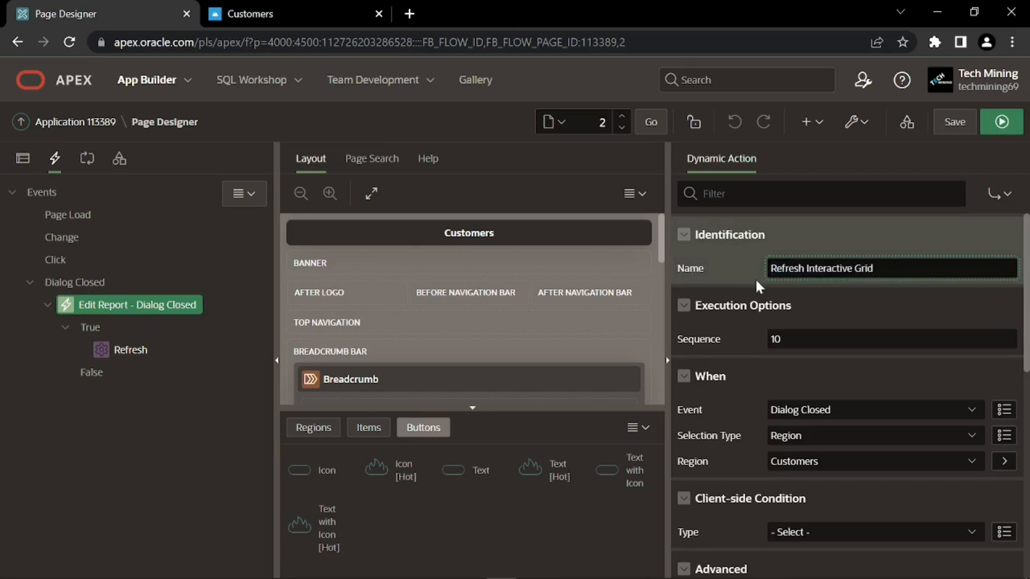
pyautogui.click(756, 279)
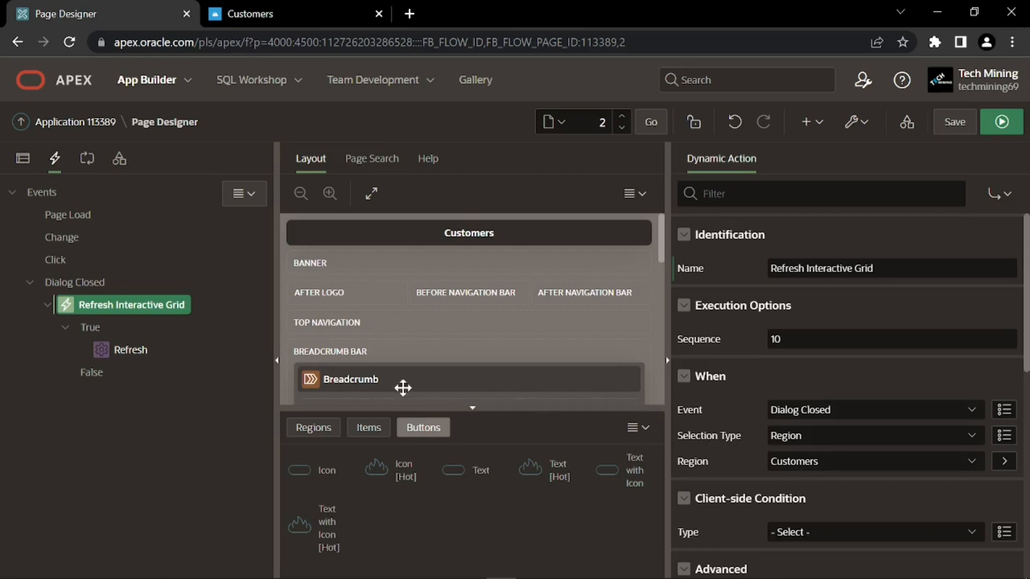
# Check the Refresh action's properties, then save and run the Customers page
pyautogui.click(122, 351)
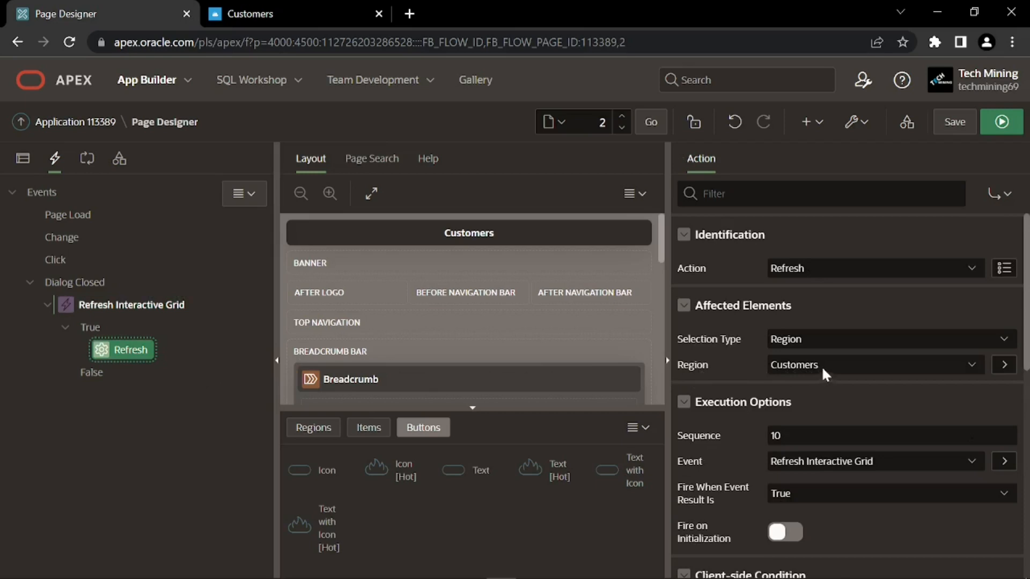
pyautogui.click(1003, 124)
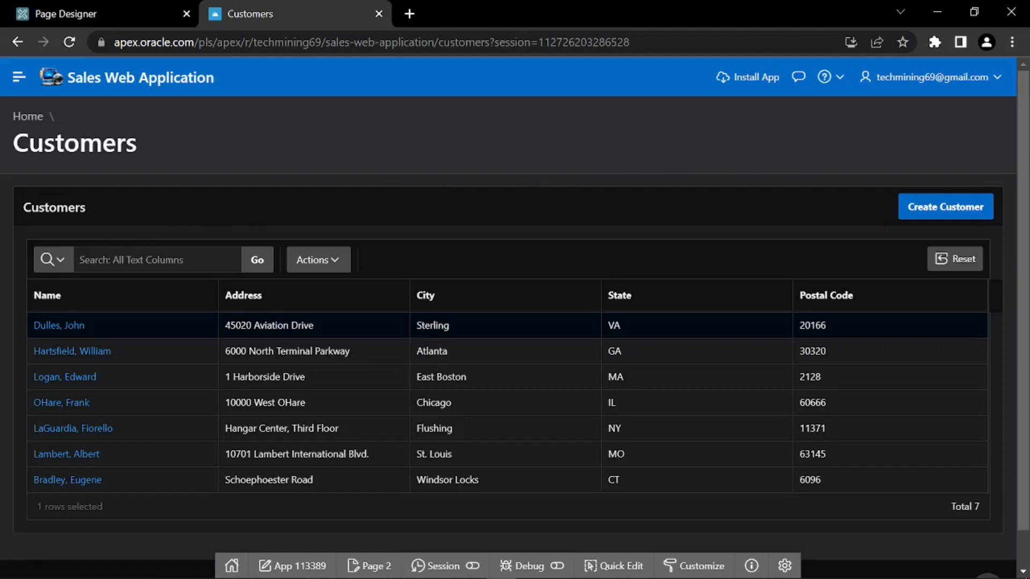
# Search the Customers report for 'albert', remove the filter, and reset the report
pyautogui.click(61, 263)
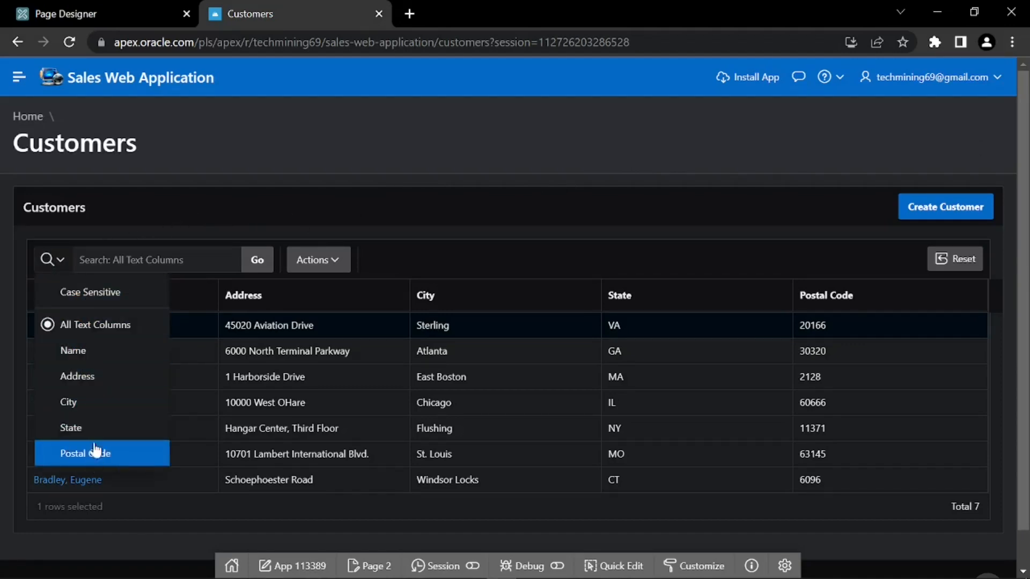
pyautogui.click(62, 262)
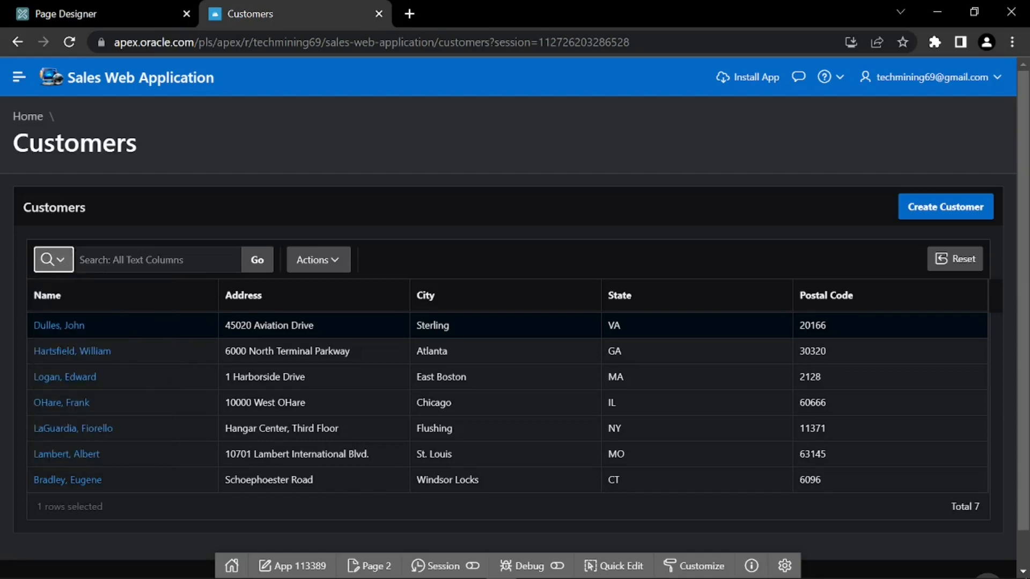
pyautogui.click(119, 261)
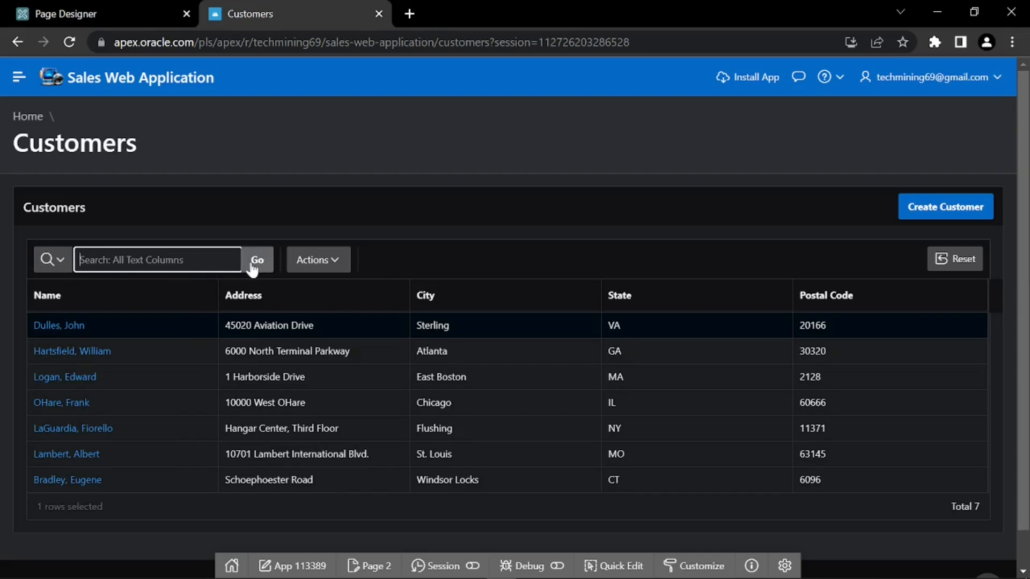
pyautogui.write('a')
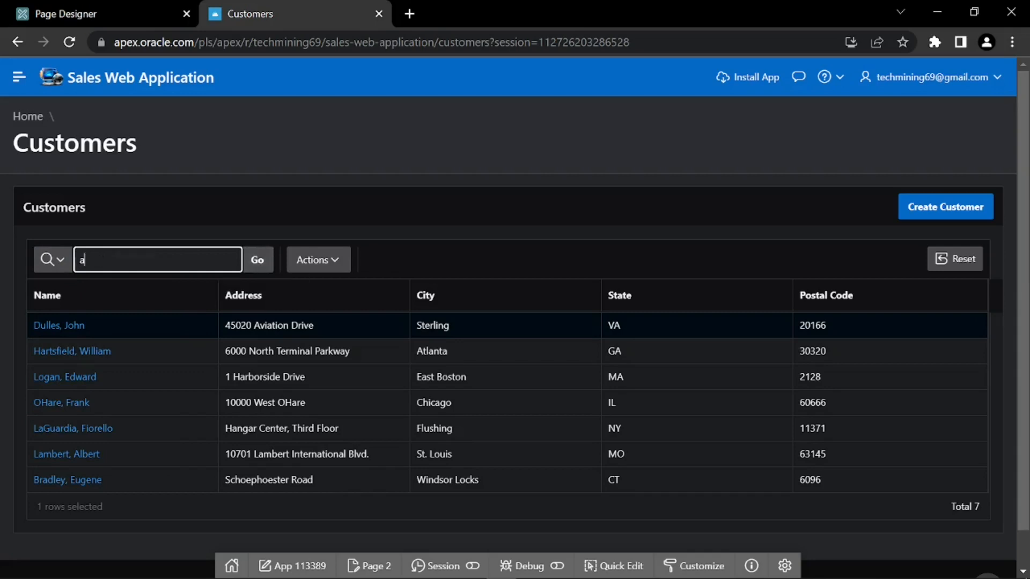
pyautogui.write('lbert')
pyautogui.click(256, 268)
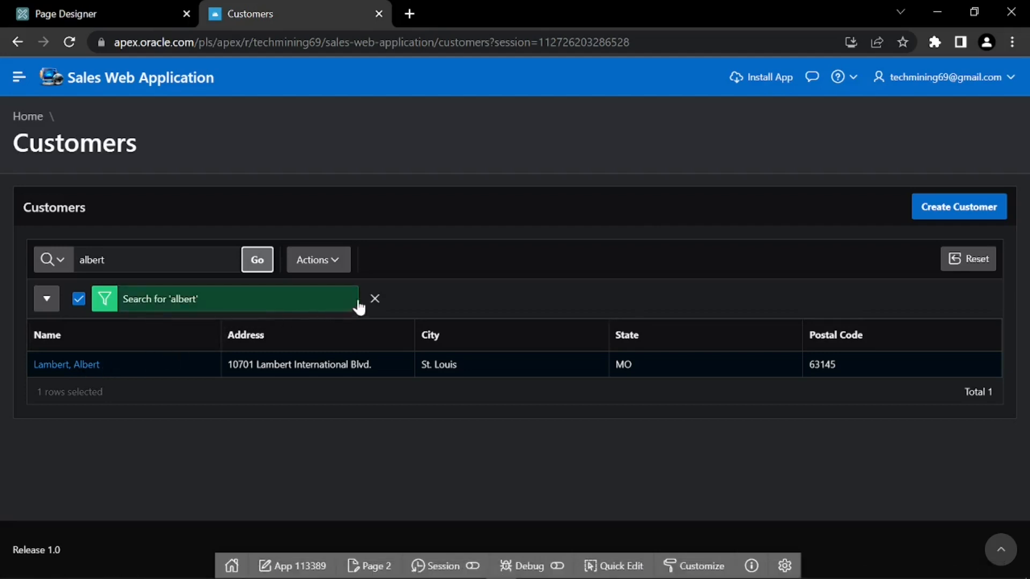
pyautogui.click(375, 299)
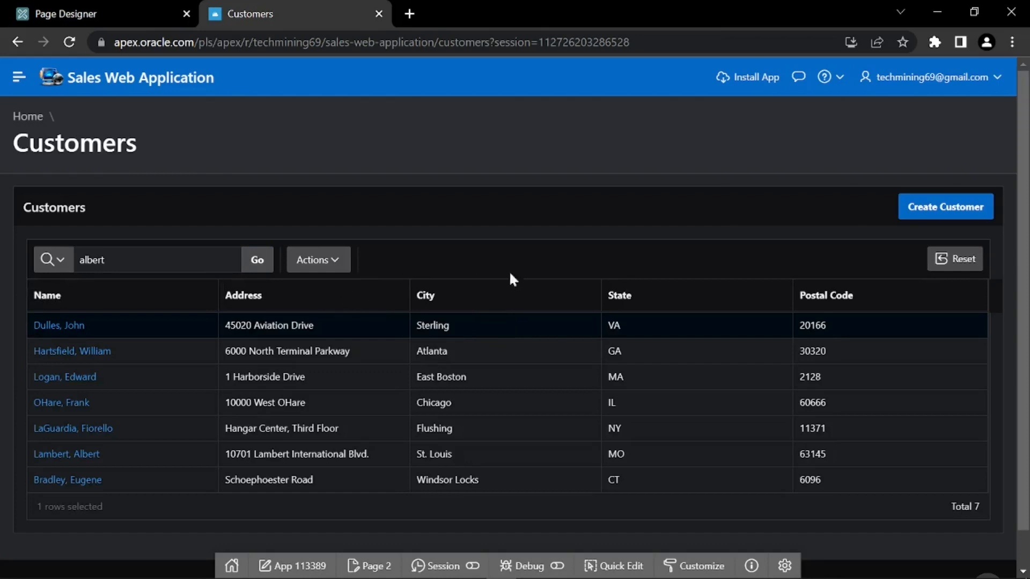
pyautogui.click(947, 258)
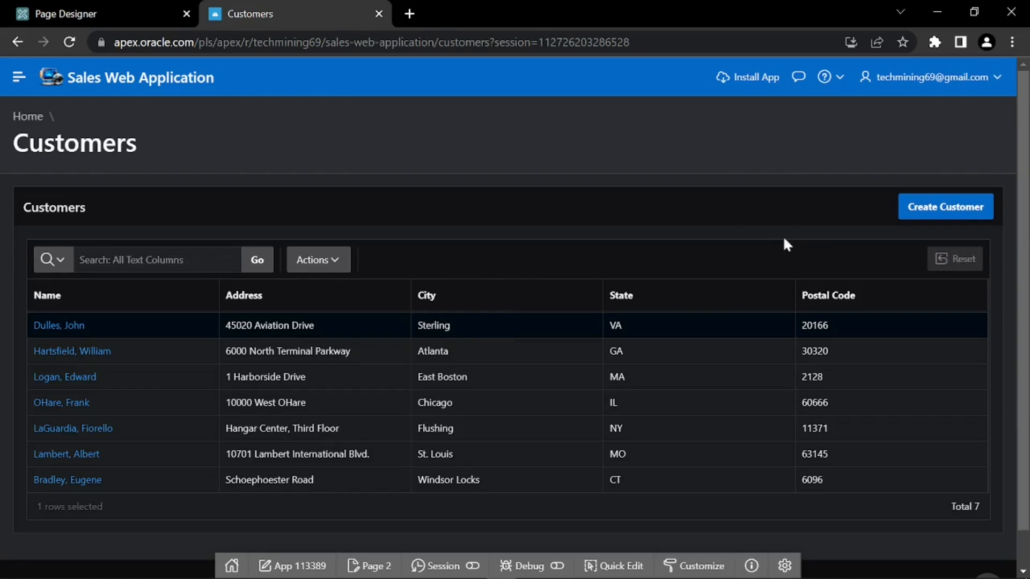
# Open and close the Actions menu, then start creating a new customer
pyautogui.click(333, 261)
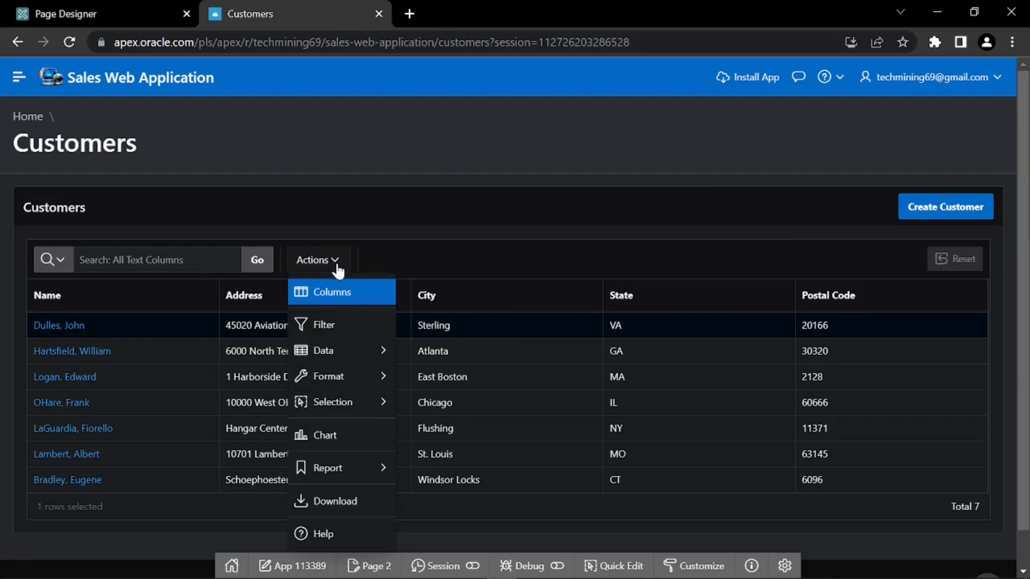
pyautogui.moveTo(356, 403)
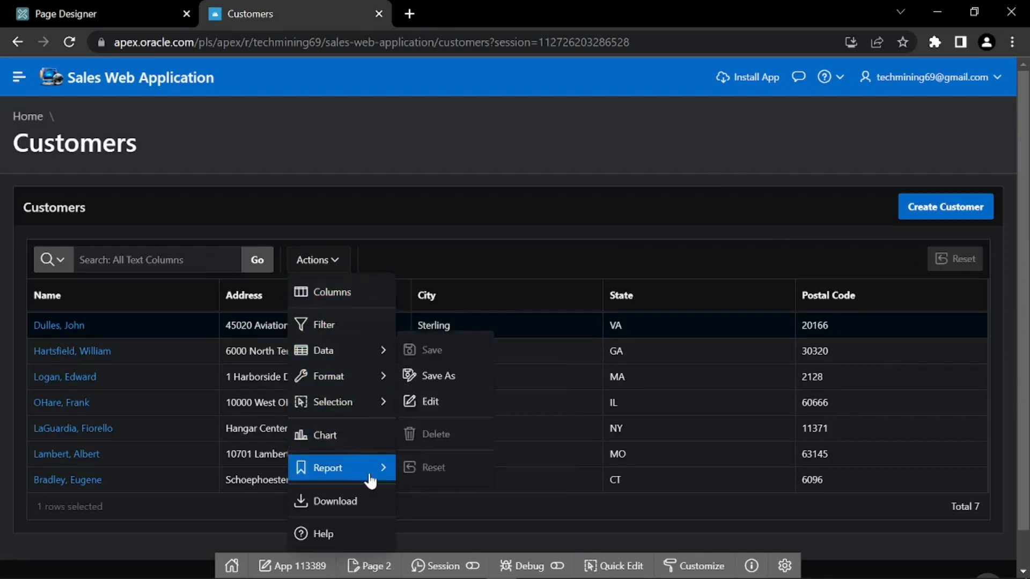
pyautogui.click(364, 261)
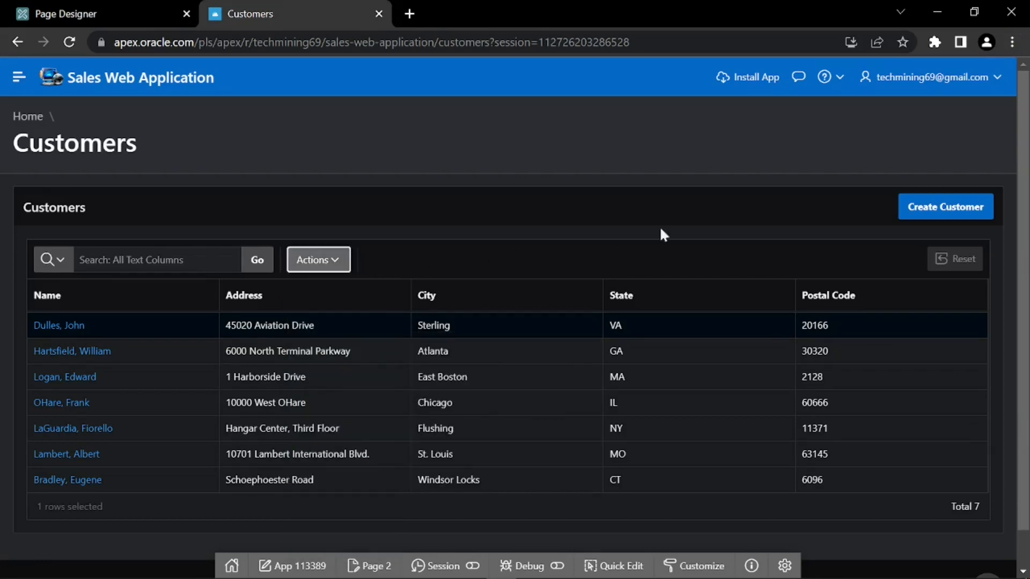
pyautogui.click(933, 211)
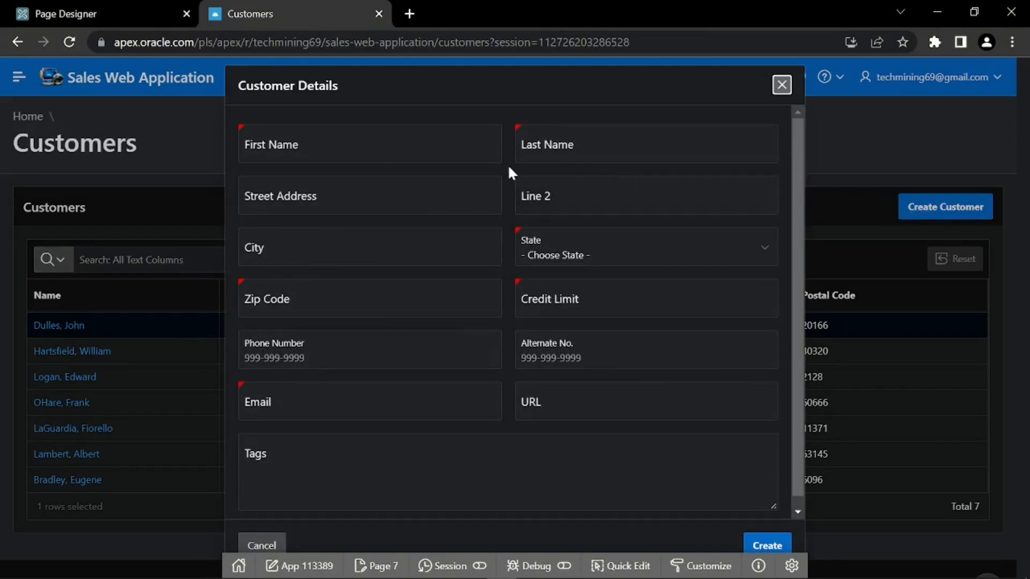
# Enter the new customer's first and last name and choose TEXAS as the state
pyautogui.press('Tab')
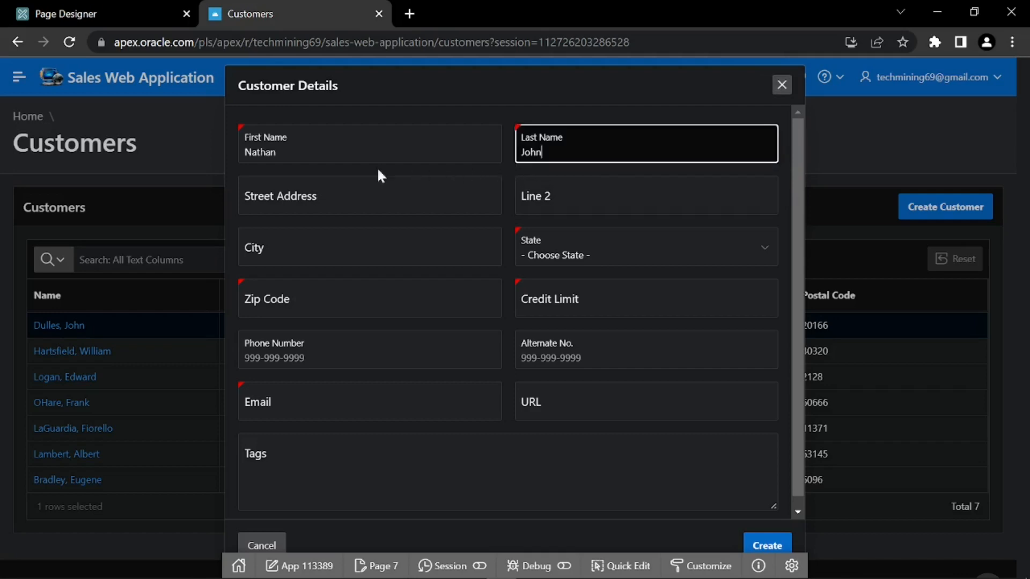
pyautogui.click(530, 165)
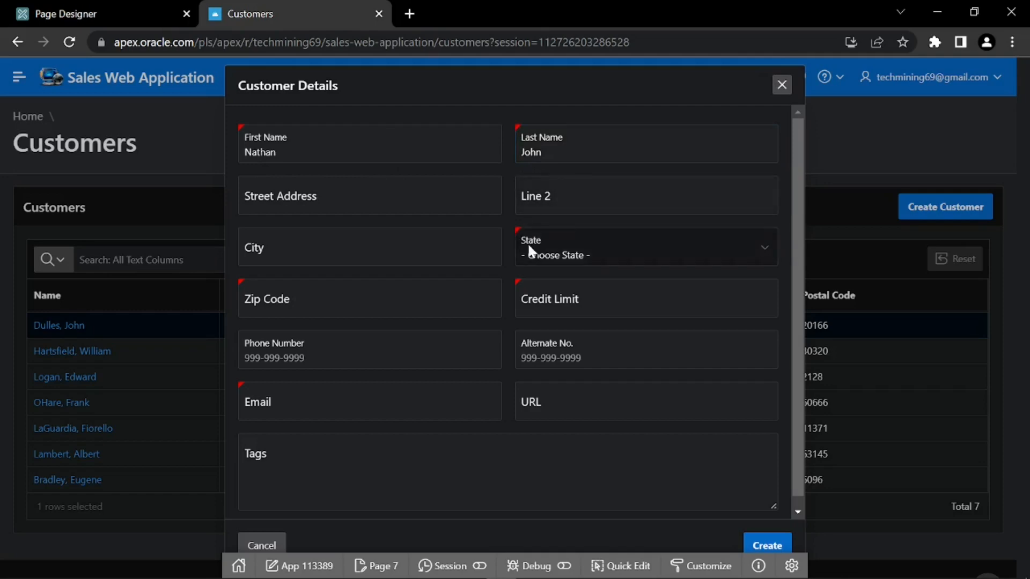
pyautogui.click(575, 255)
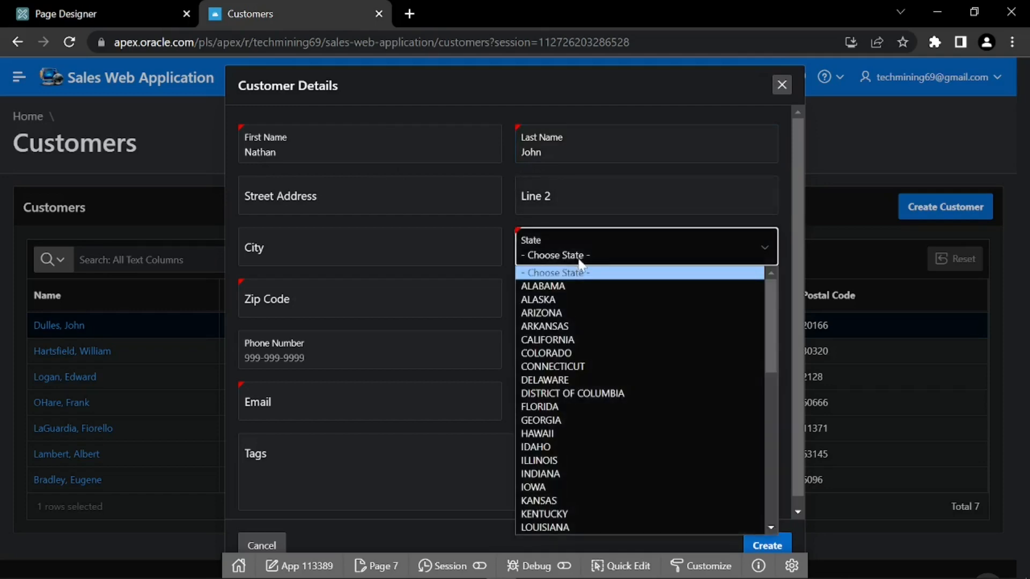
pyautogui.scroll(-6, 585, 327)
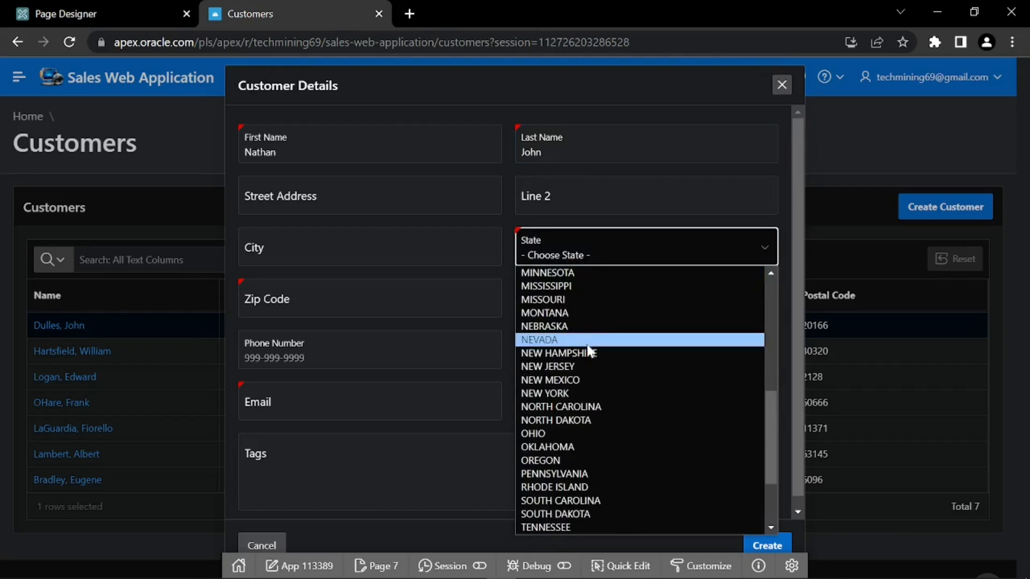
pyautogui.scroll(-3, 590, 367)
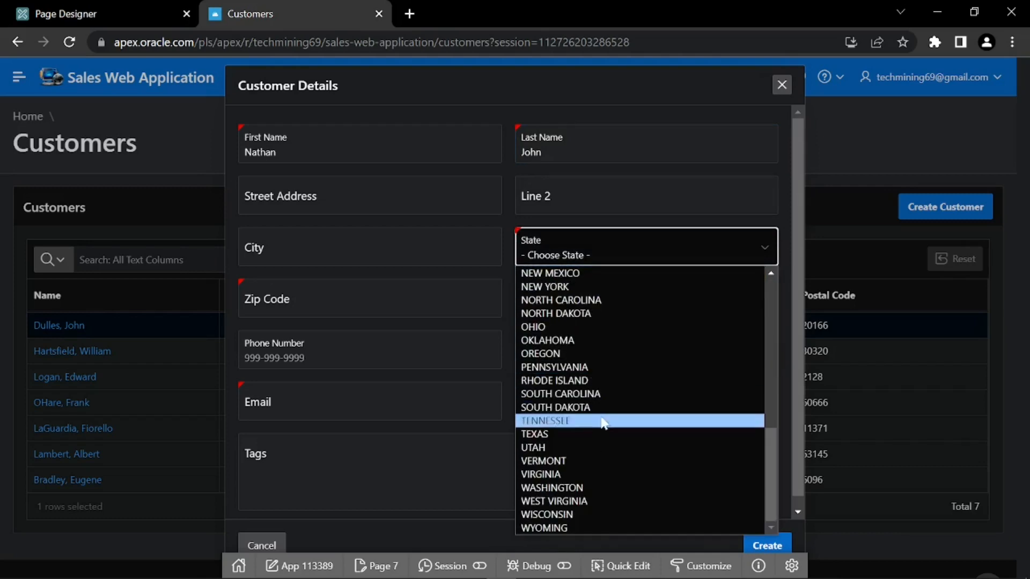
pyautogui.click(596, 435)
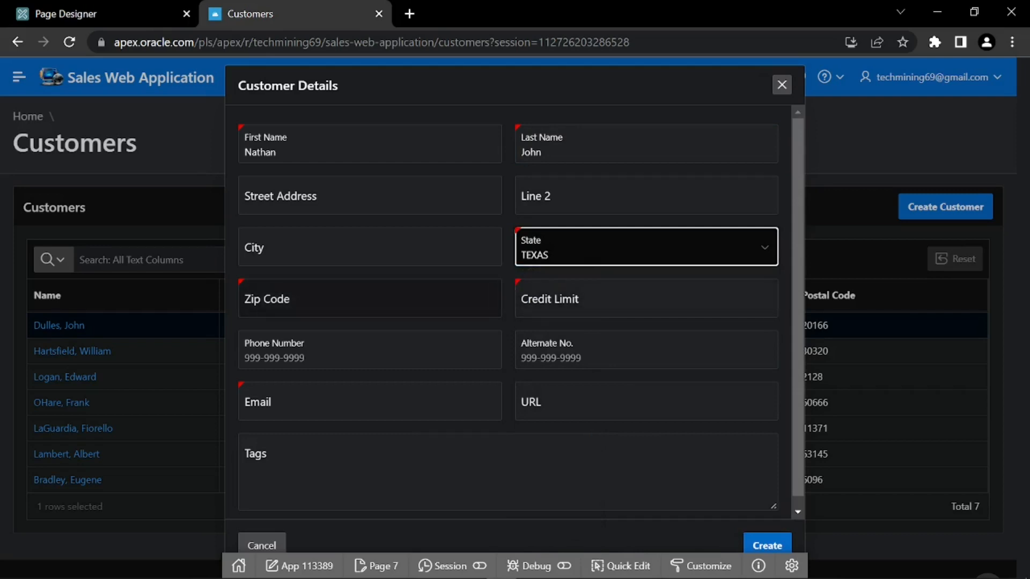
# Enter zip 5432, credit limit 4999 and the customer's e-mail, then submit the record
pyautogui.click(498, 287)
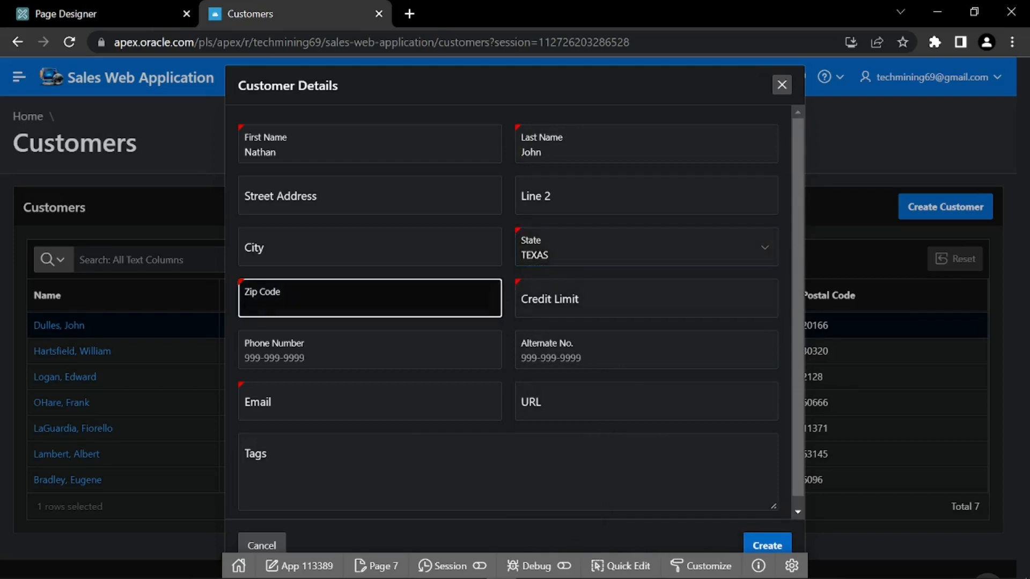
pyautogui.write('5432')
pyautogui.click(549, 314)
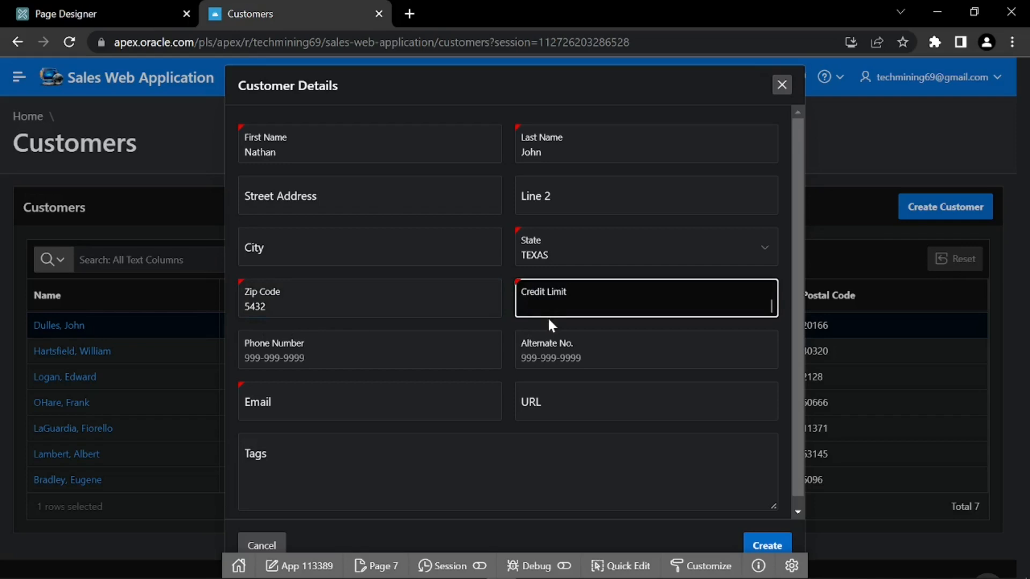
pyautogui.write('4999')
pyautogui.click(765, 327)
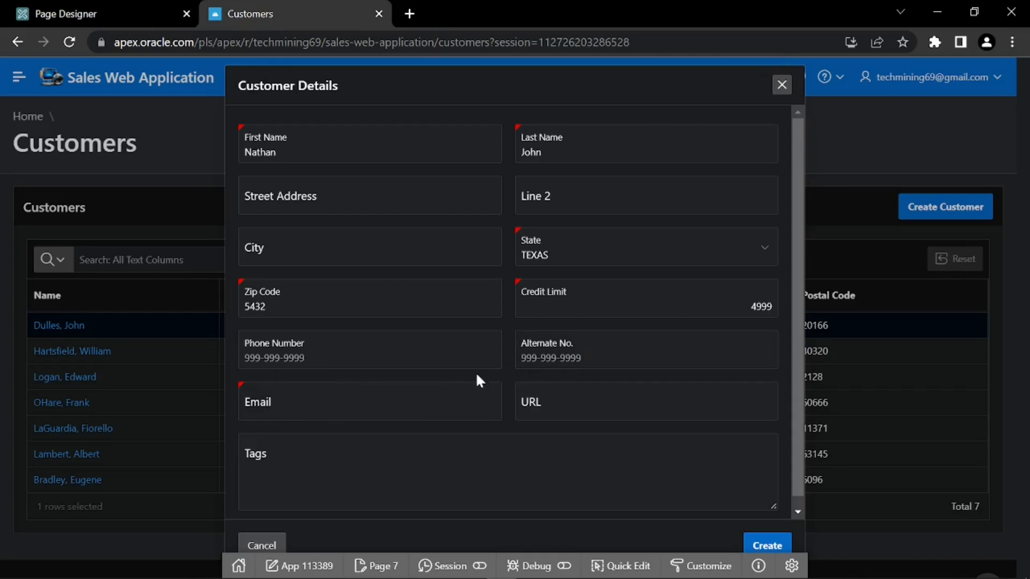
pyautogui.click(370, 401)
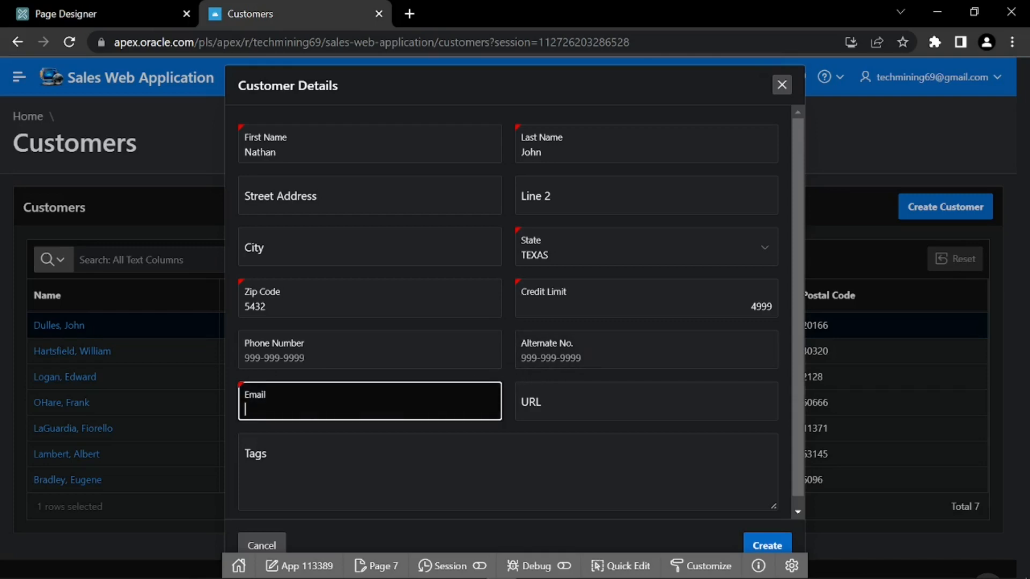
pyautogui.hotkey('ctrl', 'v')
pyautogui.click(323, 424)
pyautogui.scroll(-1, 348, 425)
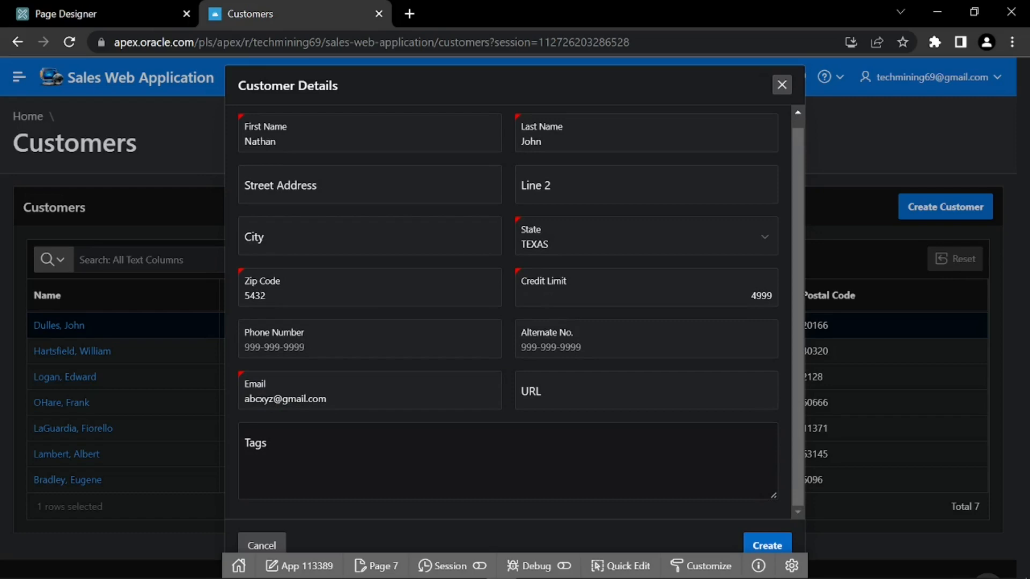
pyautogui.press('alt')
pyautogui.click(758, 544)
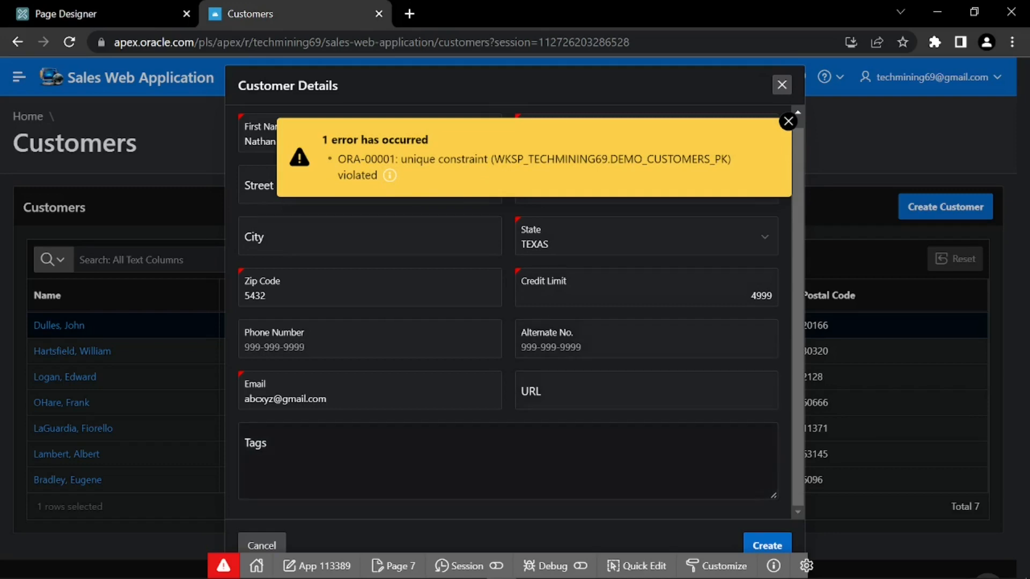
# Dismiss the ORA-00001 unique-constraint error and resubmit Create until the customer saves
pyautogui.click(763, 545)
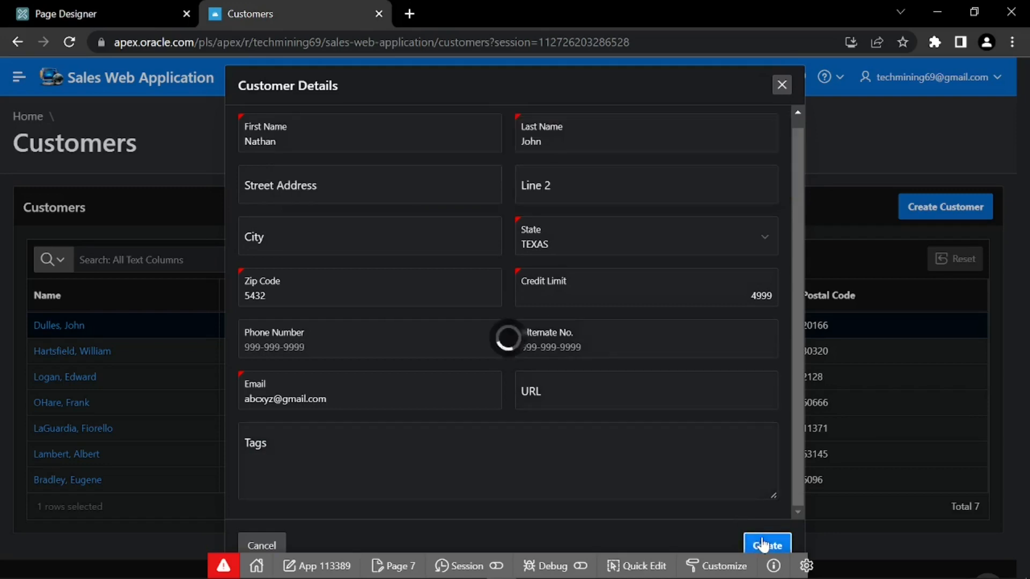
pyautogui.click(763, 545)
pyautogui.click(763, 544)
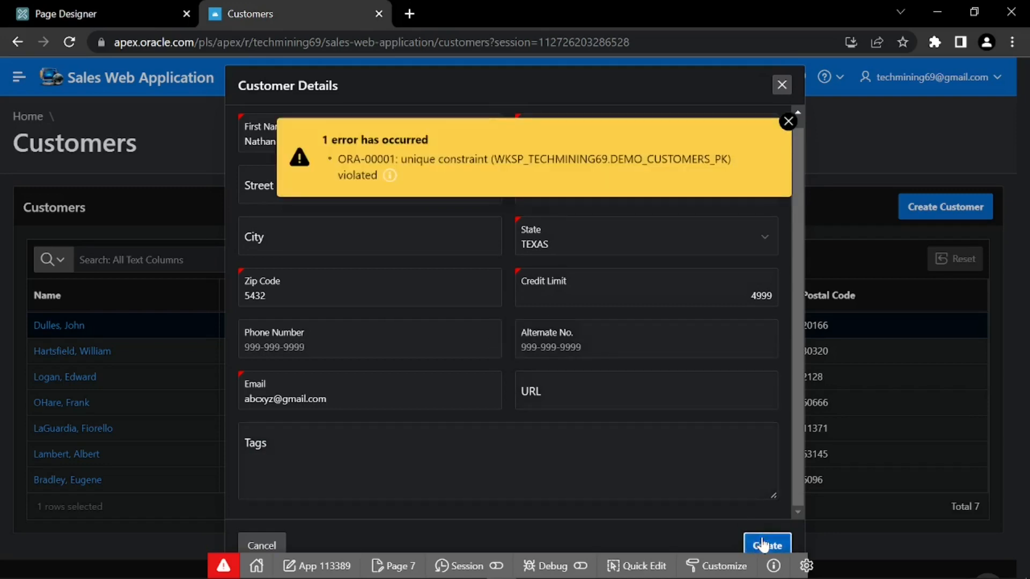
pyautogui.click(762, 544)
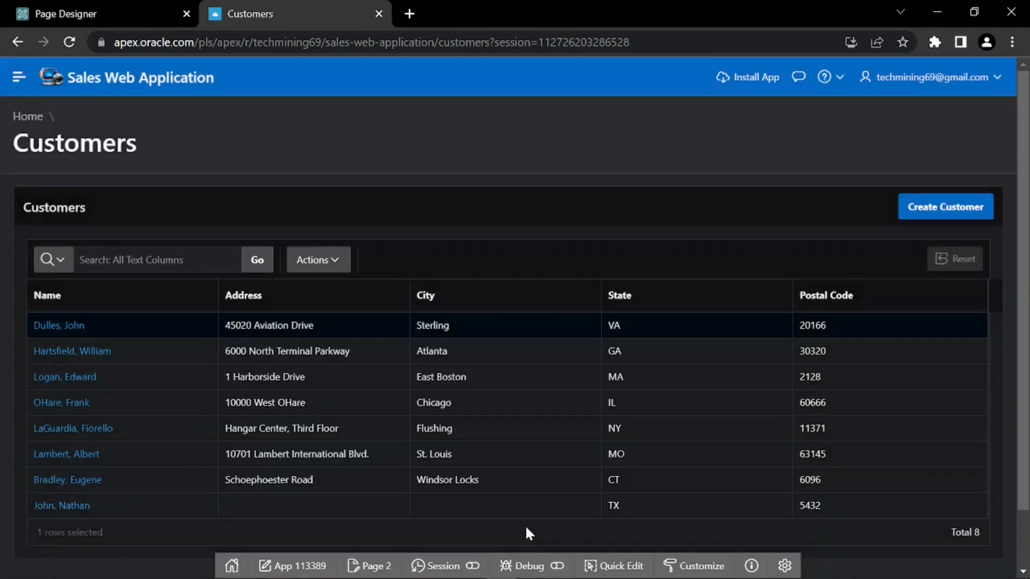
pyautogui.click(59, 508)
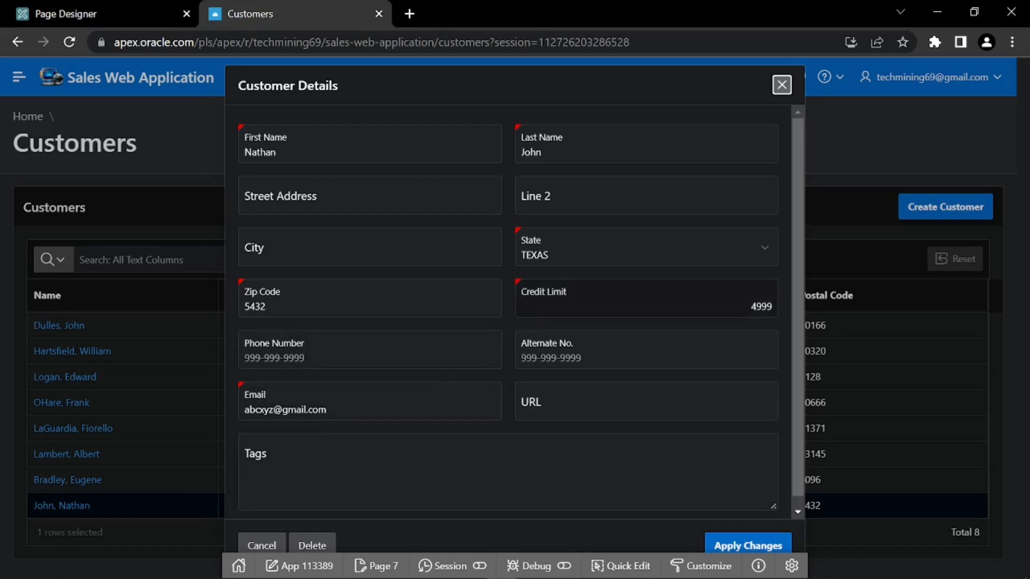
pyautogui.click(751, 306)
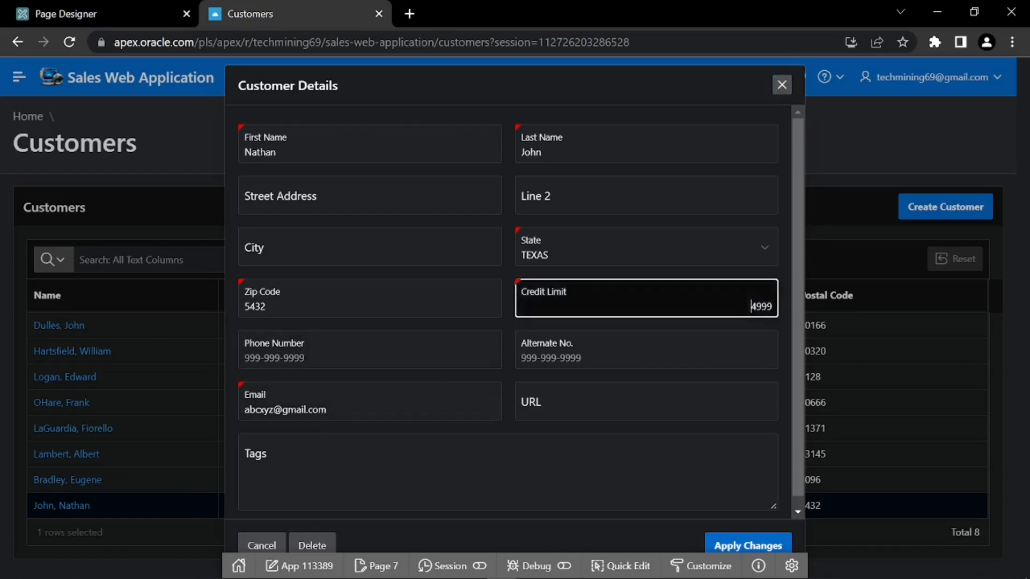
pyautogui.click(762, 321)
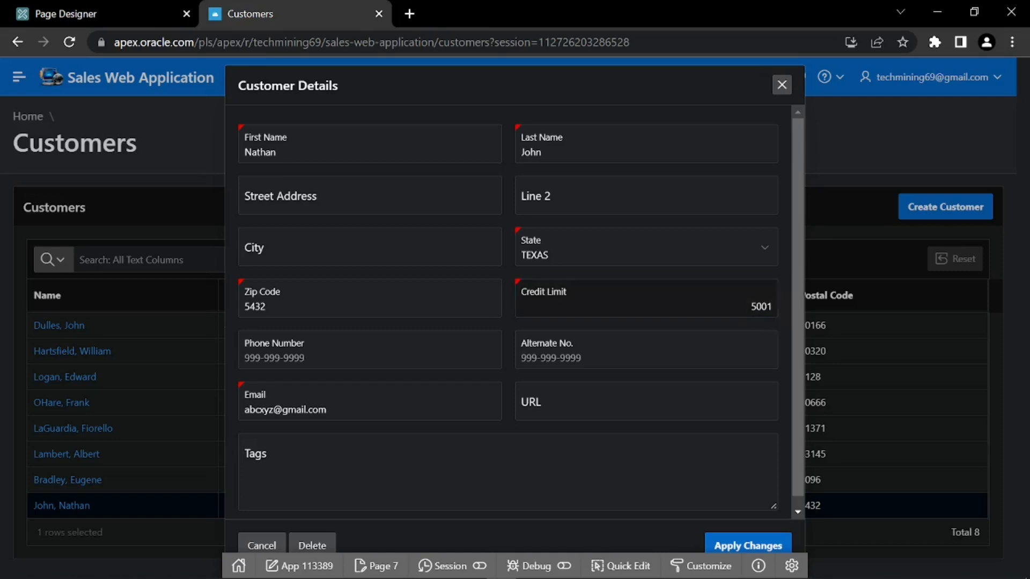
pyautogui.click(748, 545)
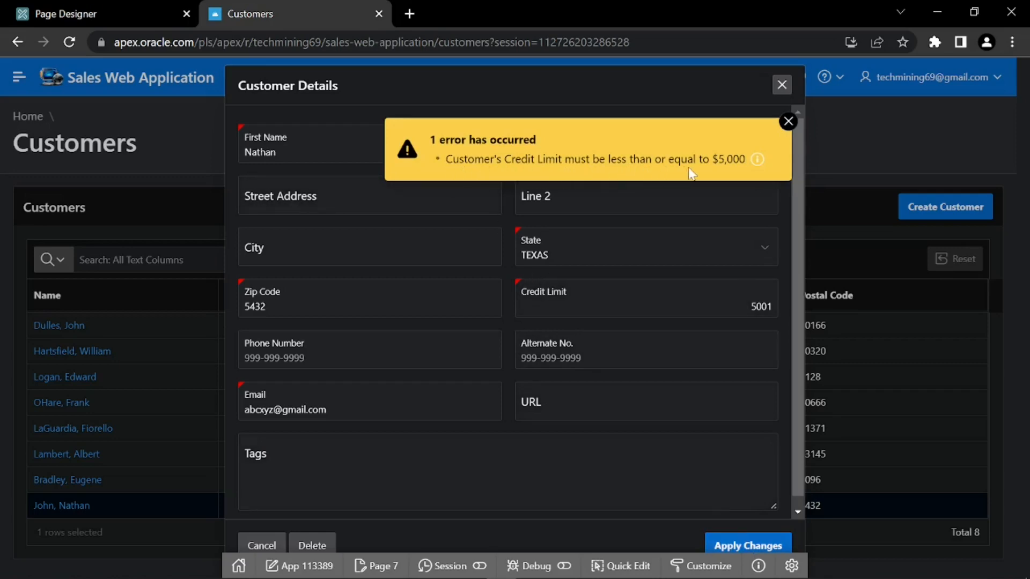
pyautogui.click(788, 121)
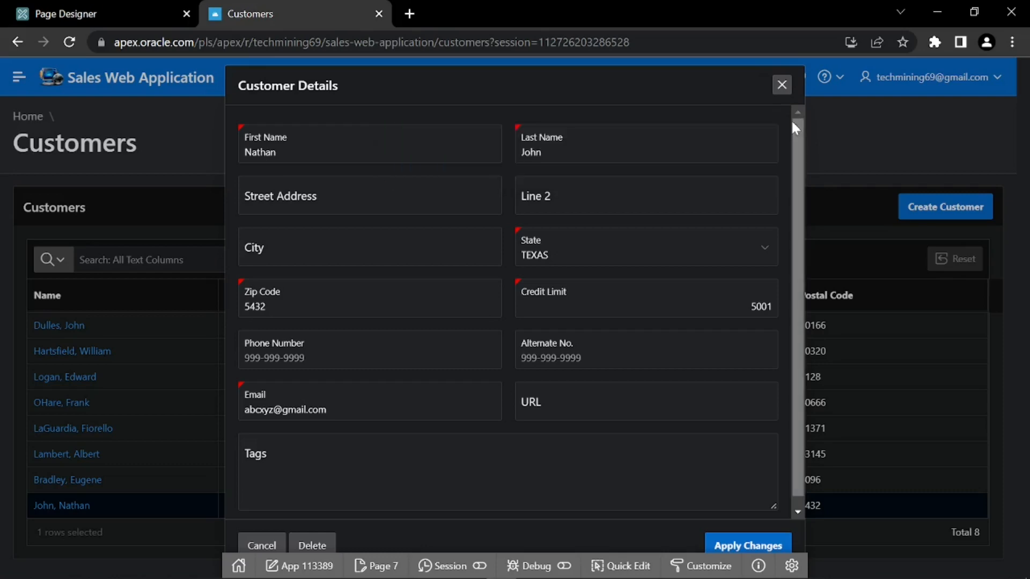
pyautogui.click(782, 86)
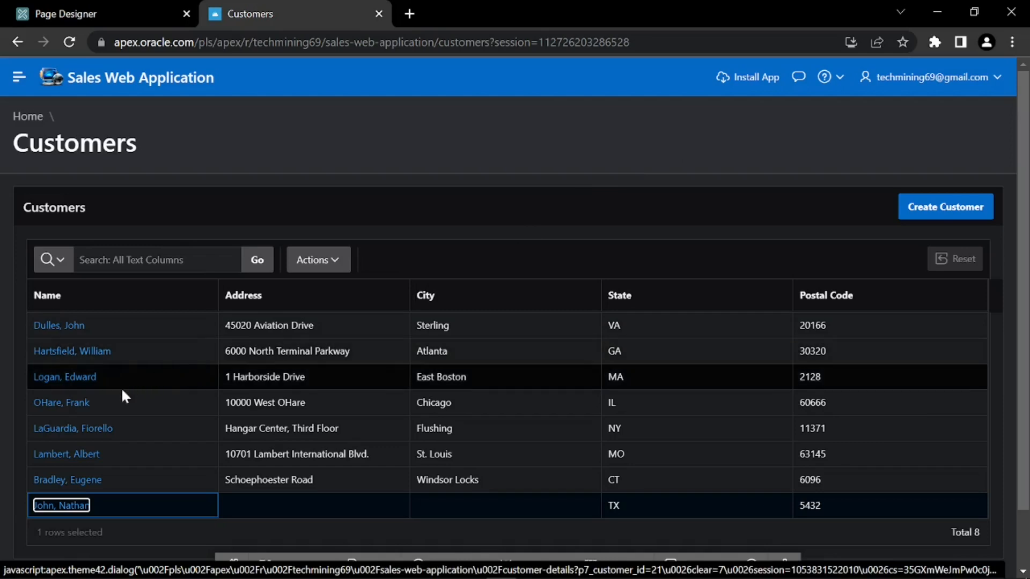
pyautogui.click(73, 427)
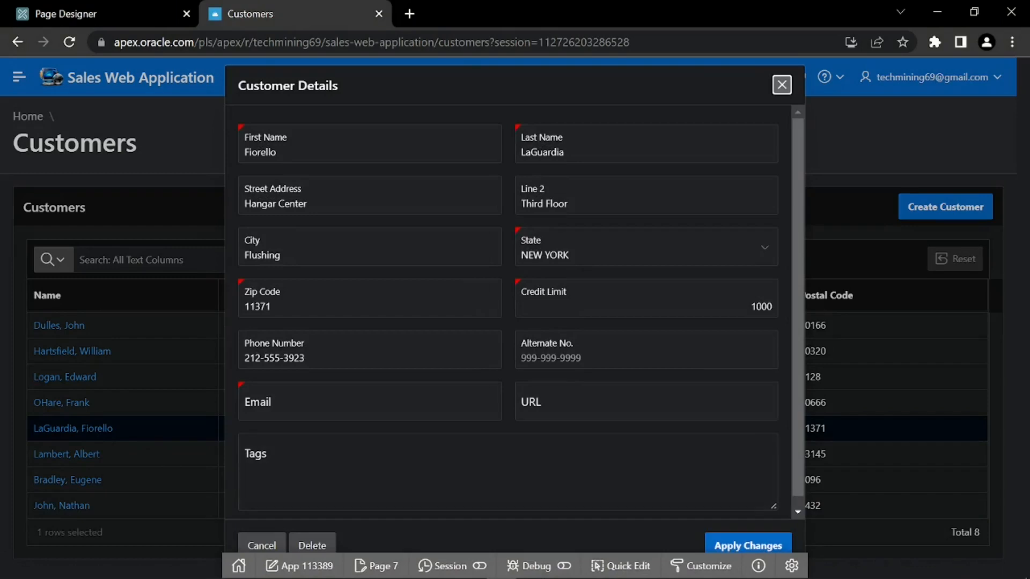
pyautogui.click(316, 545)
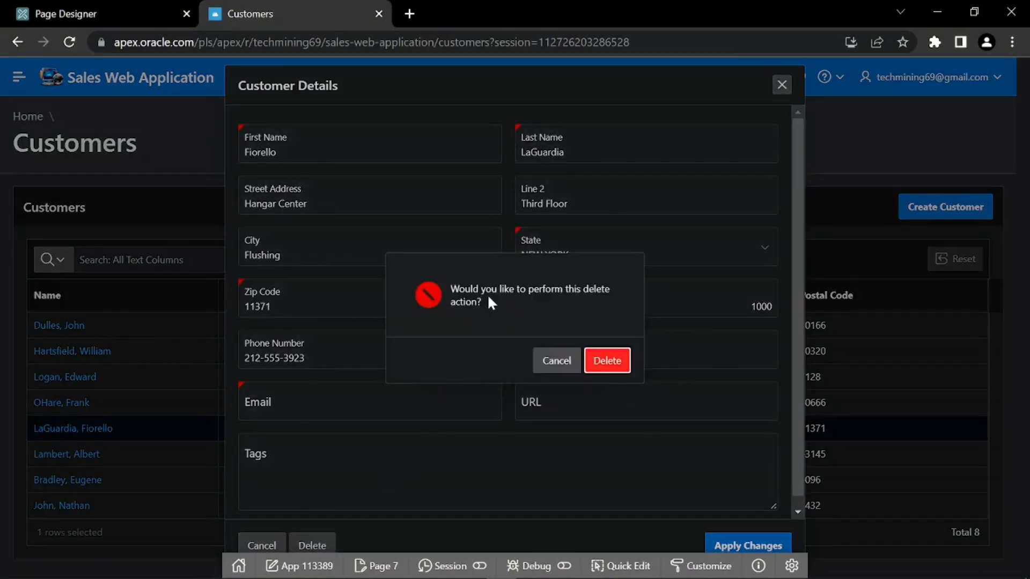
pyautogui.click(608, 362)
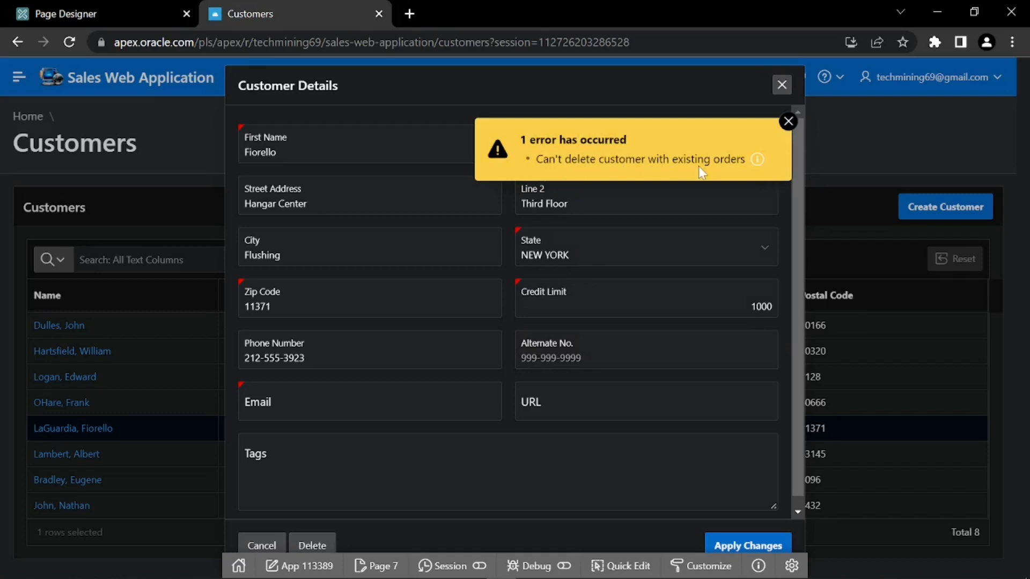
pyautogui.click(788, 121)
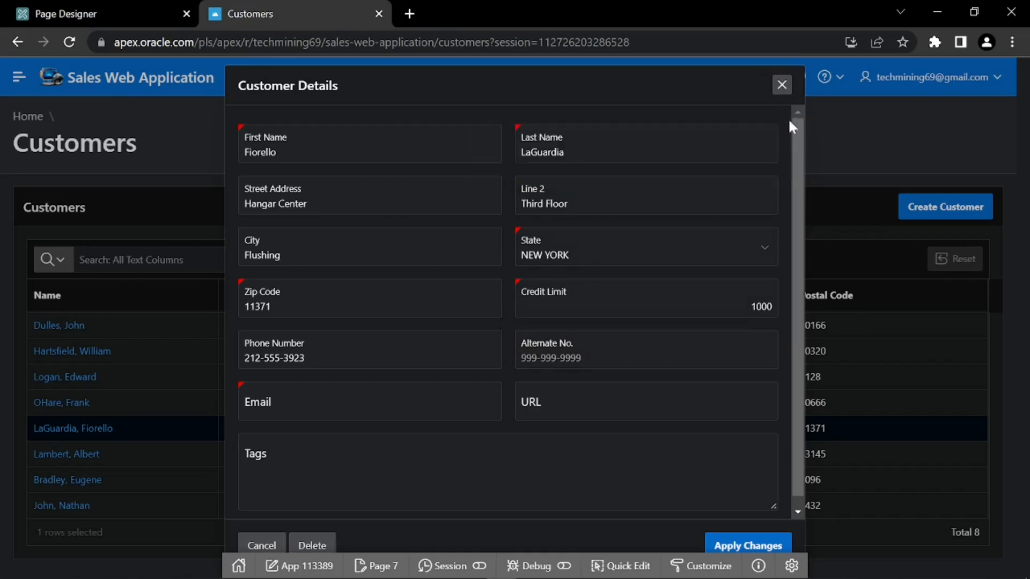
pyautogui.click(780, 87)
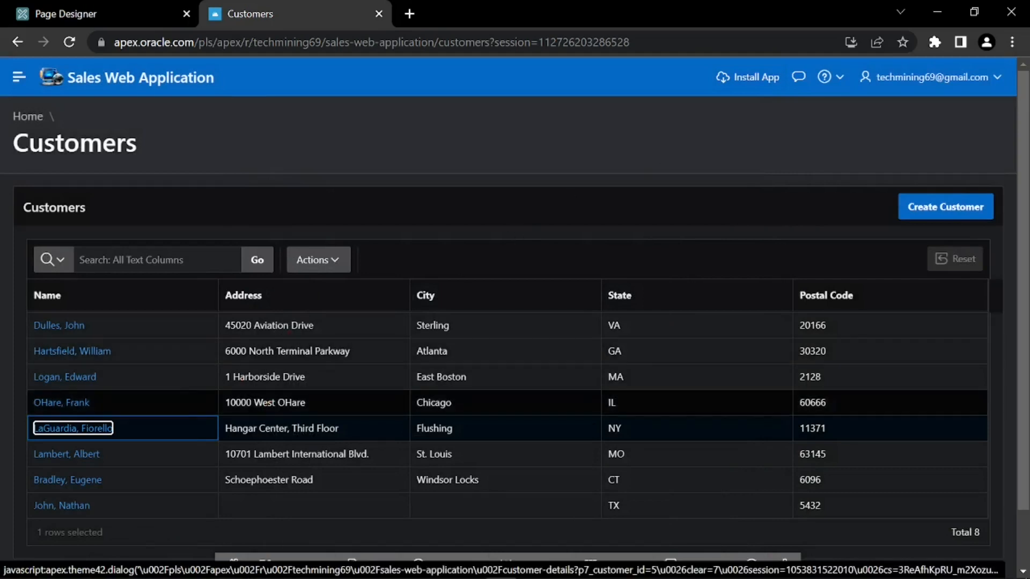
# Change the Texas customer's last name in Customer Details and apply the changes
pyautogui.click(63, 506)
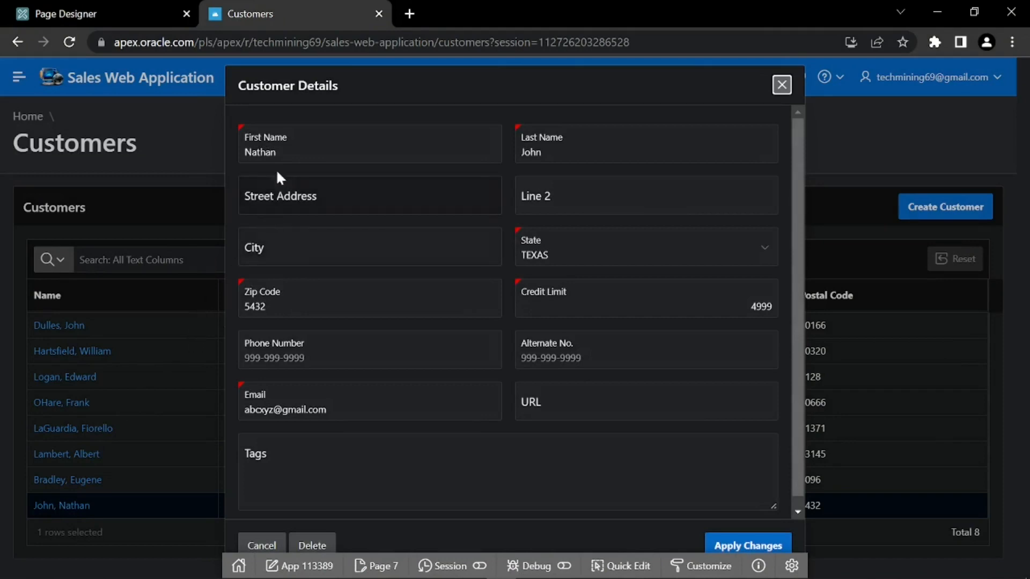
pyautogui.click(547, 152)
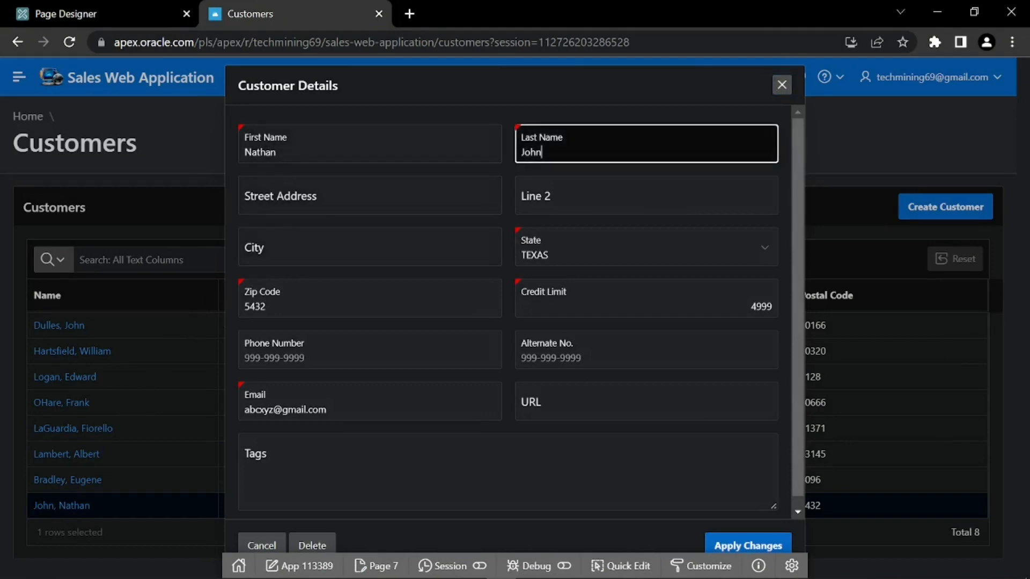
pyautogui.press('BackSpace')
pyautogui.press('BackSpace')
pyautogui.press('BackSpace')
pyautogui.press('BackSpace')
pyautogui.write('Johnny')
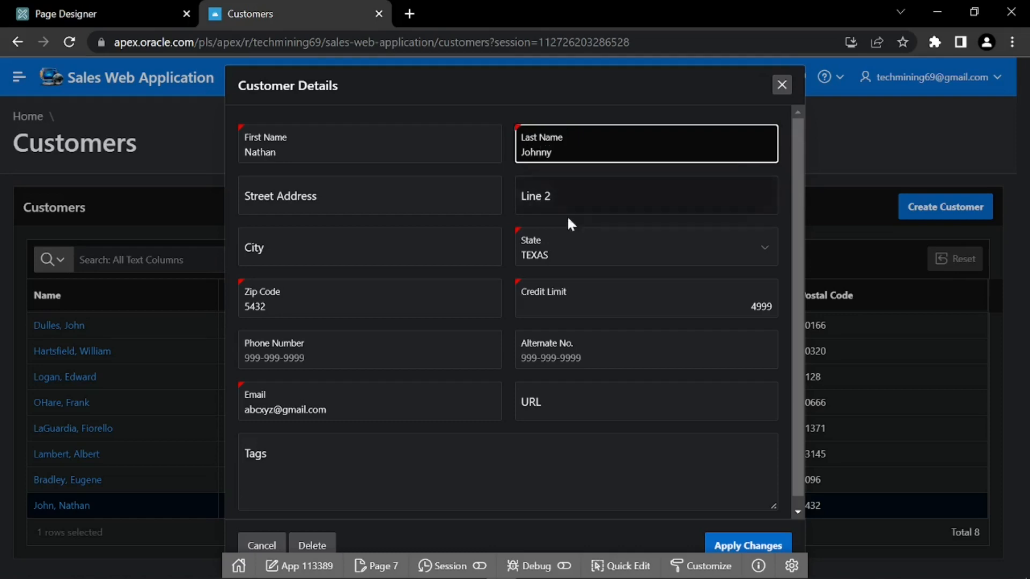
pyautogui.click(749, 546)
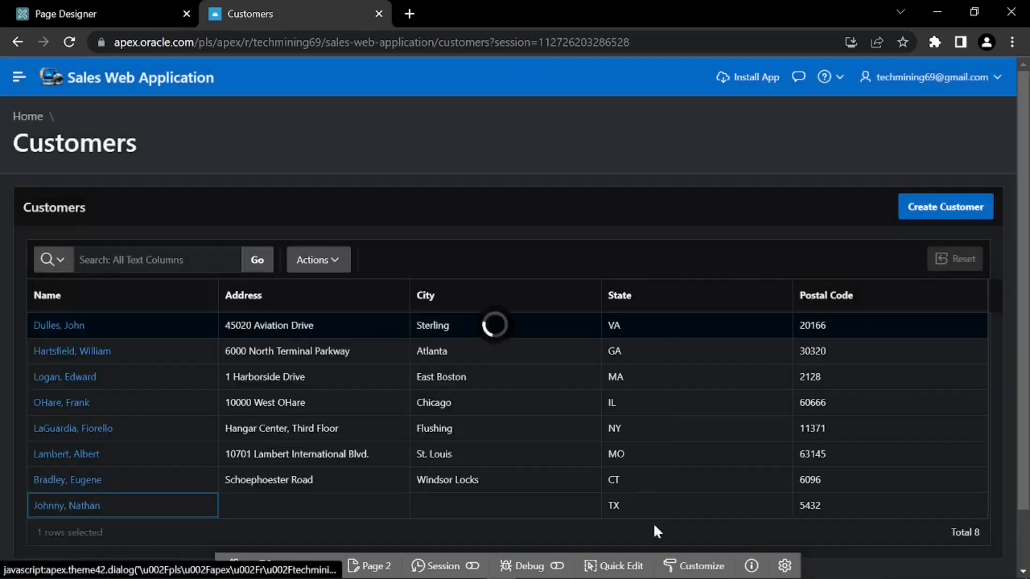